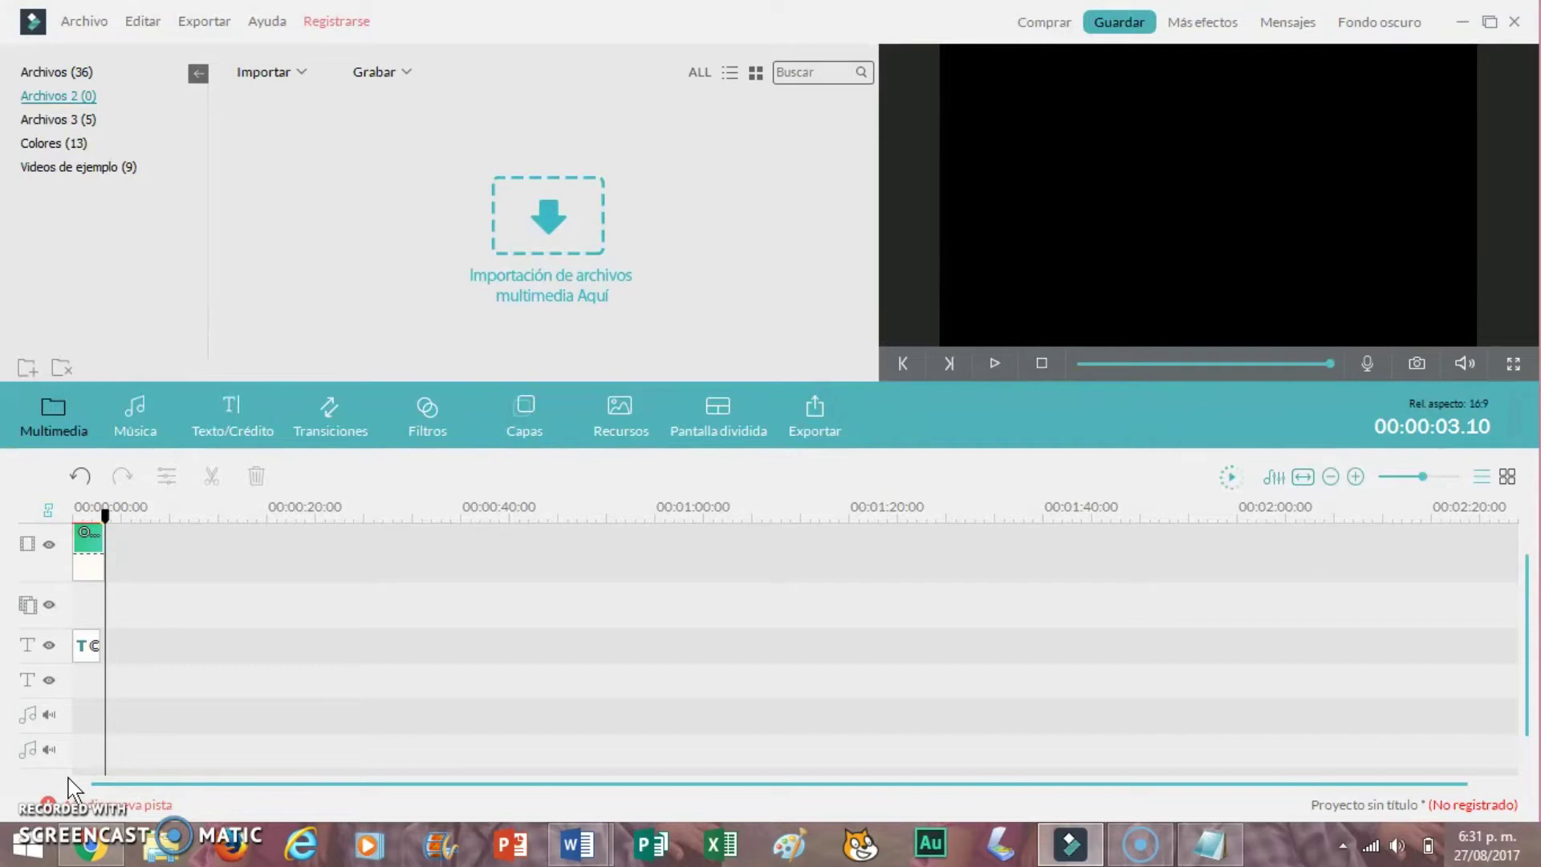
Step: Look through the opener title presets and play the existing opener from near the start of the timeline
click(213, 411)
click(44, 121)
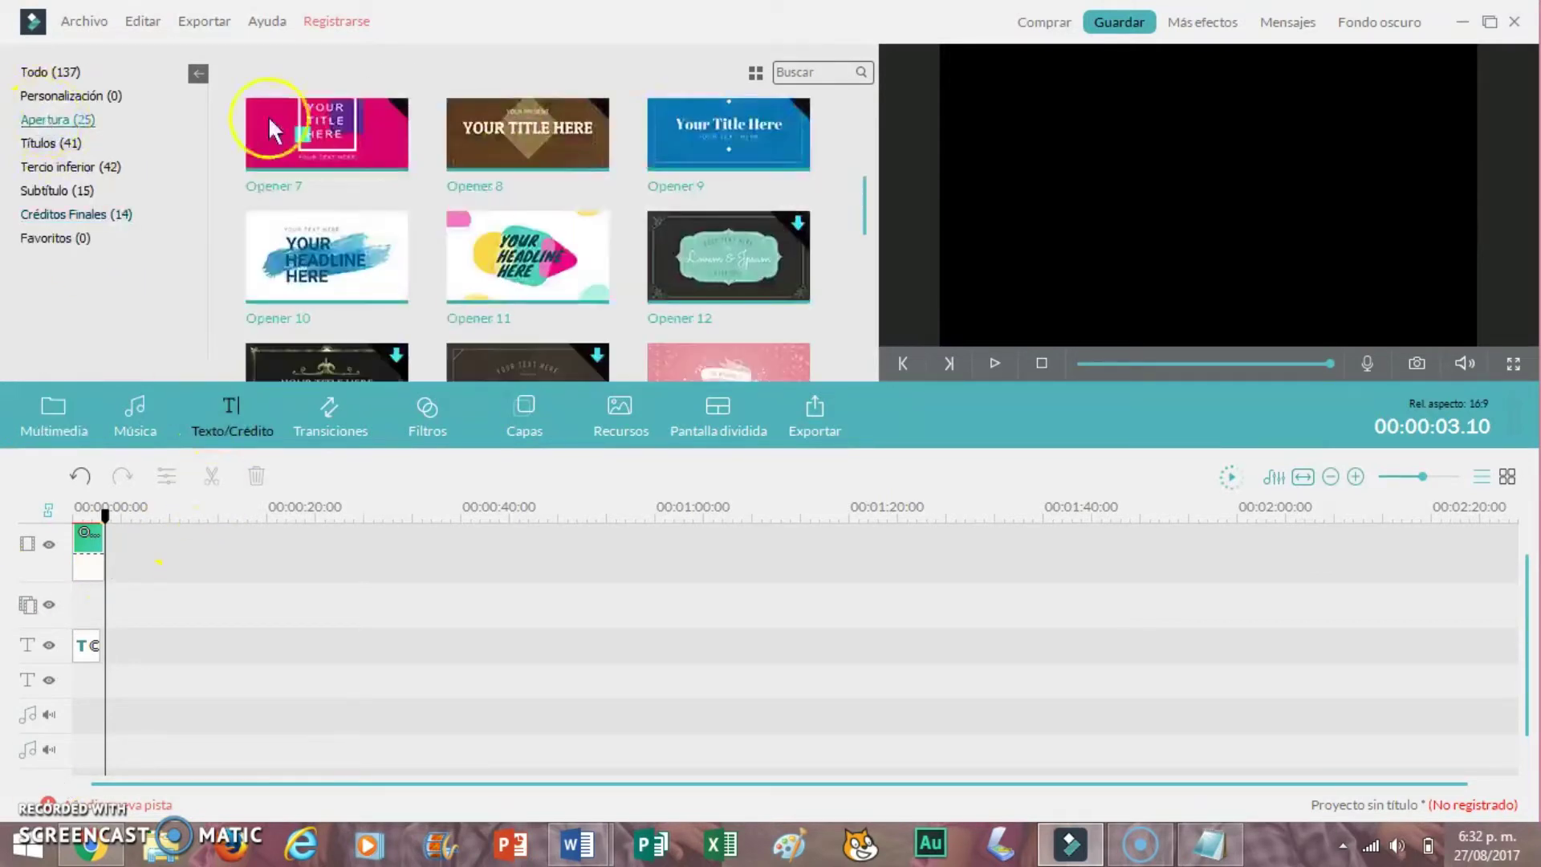
drag(867, 212, 867, 285)
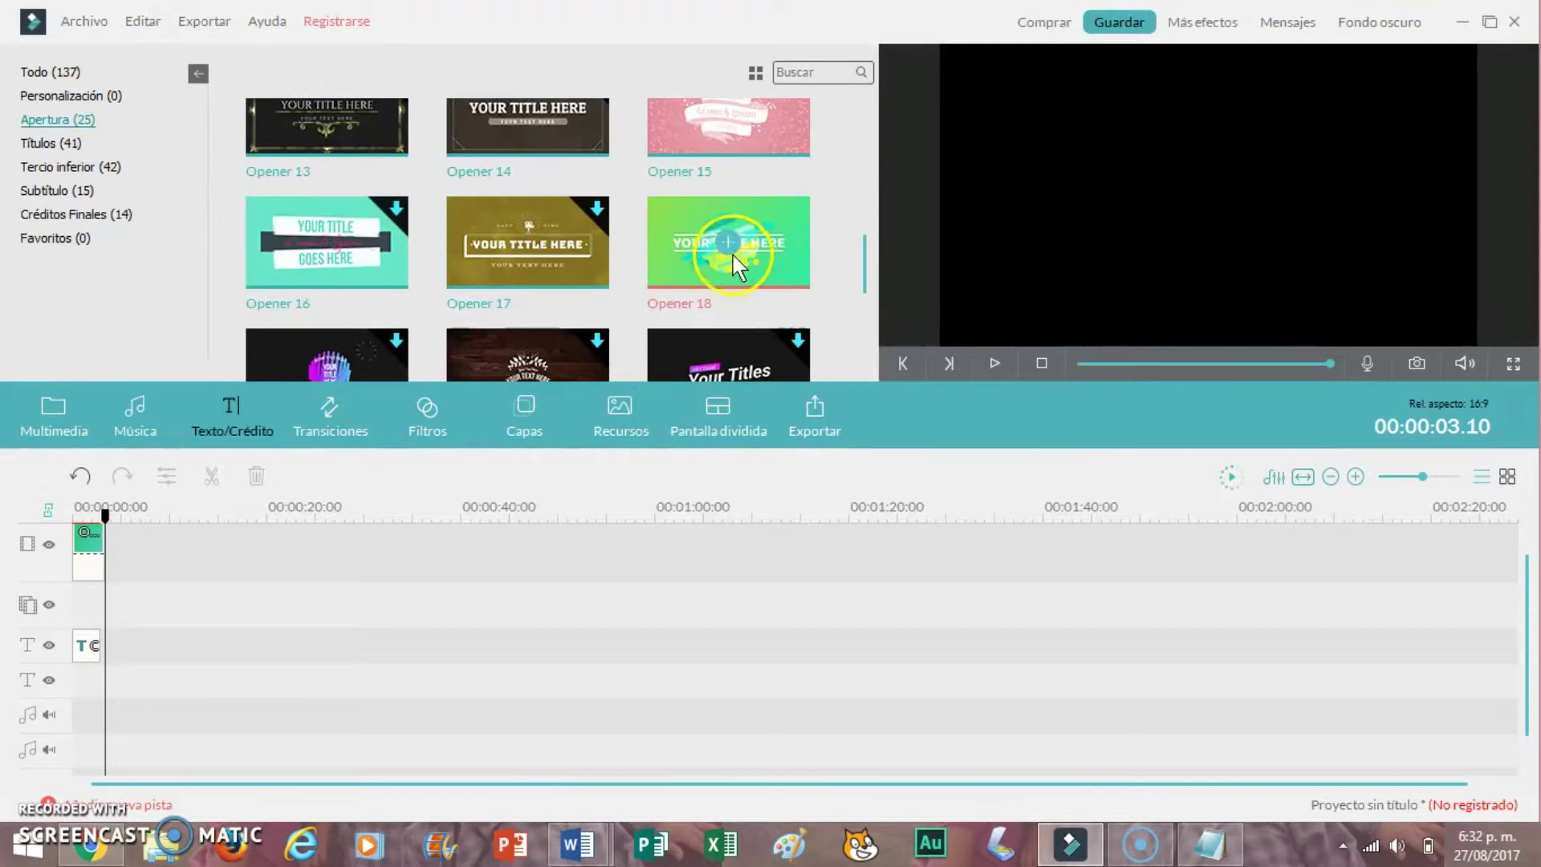
click(80, 509)
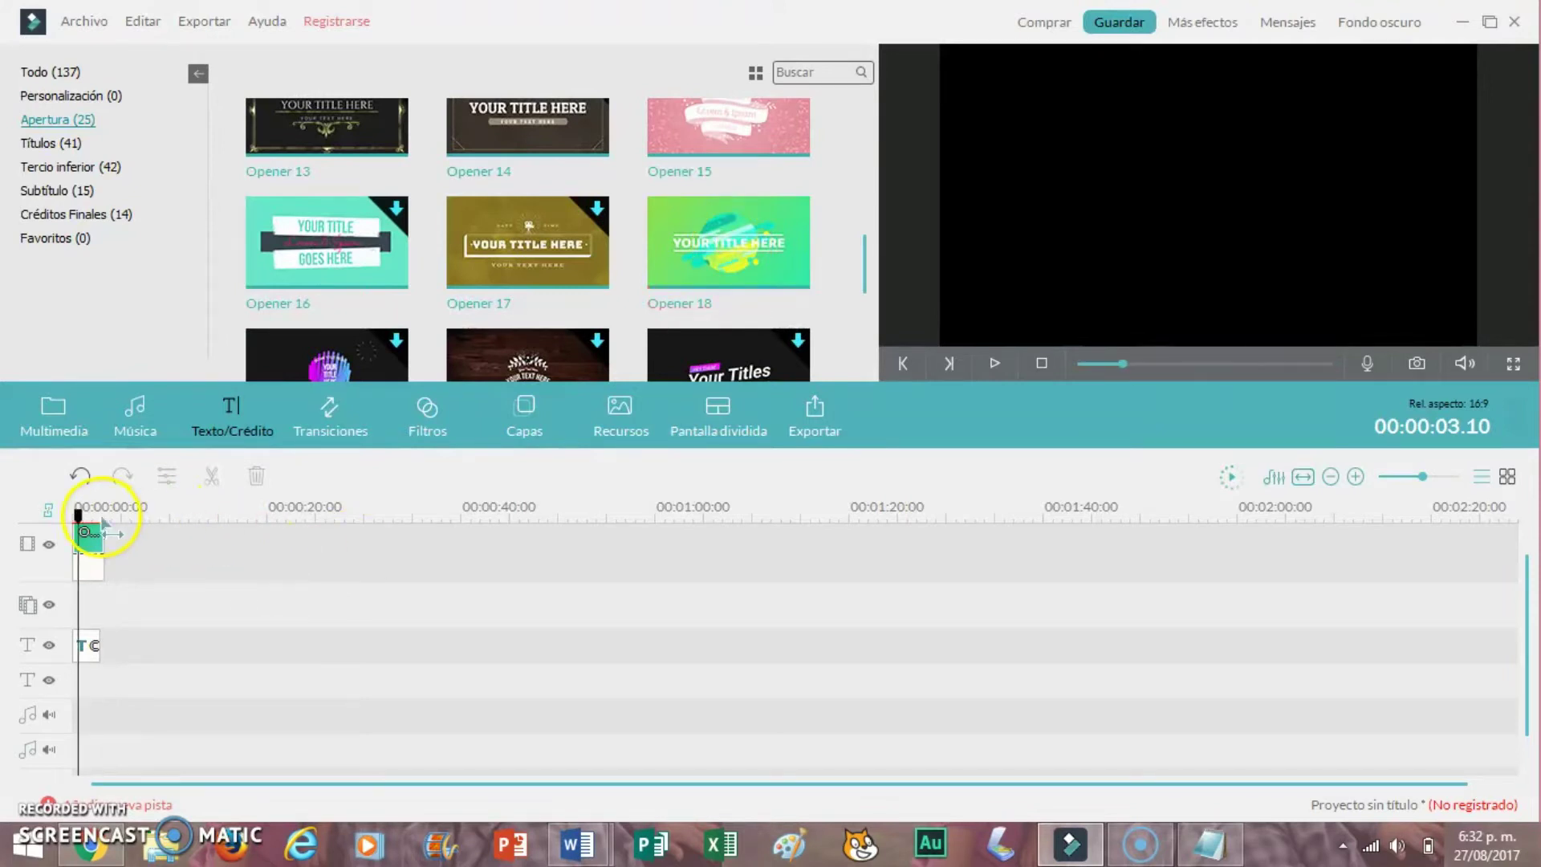
click(993, 363)
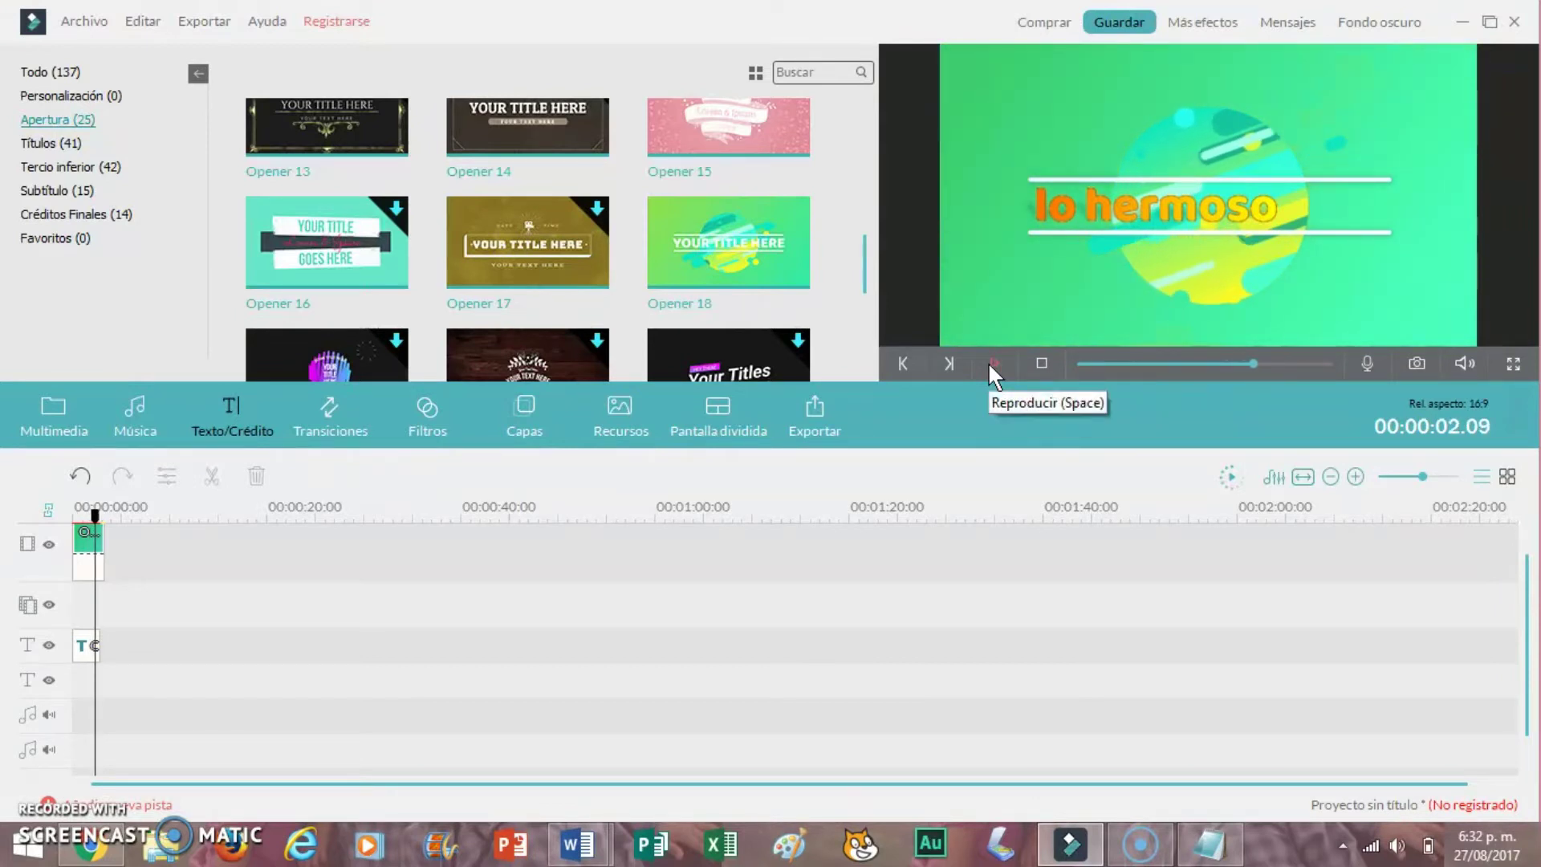
click(992, 363)
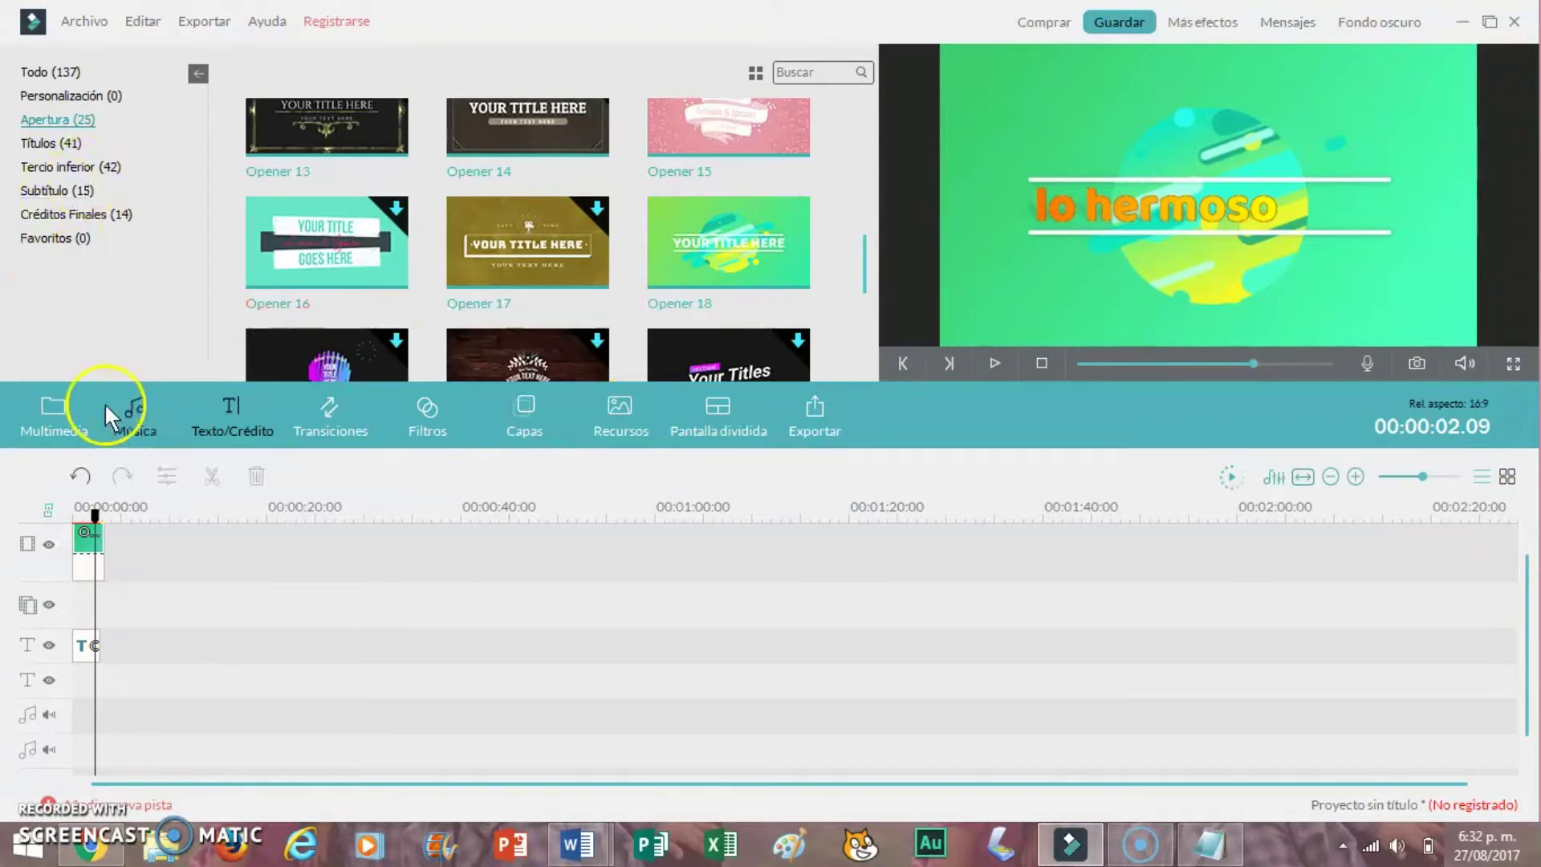
Step: Place the argelia-francesa image right after the opener on the video track and delete its duplicate copy
click(45, 409)
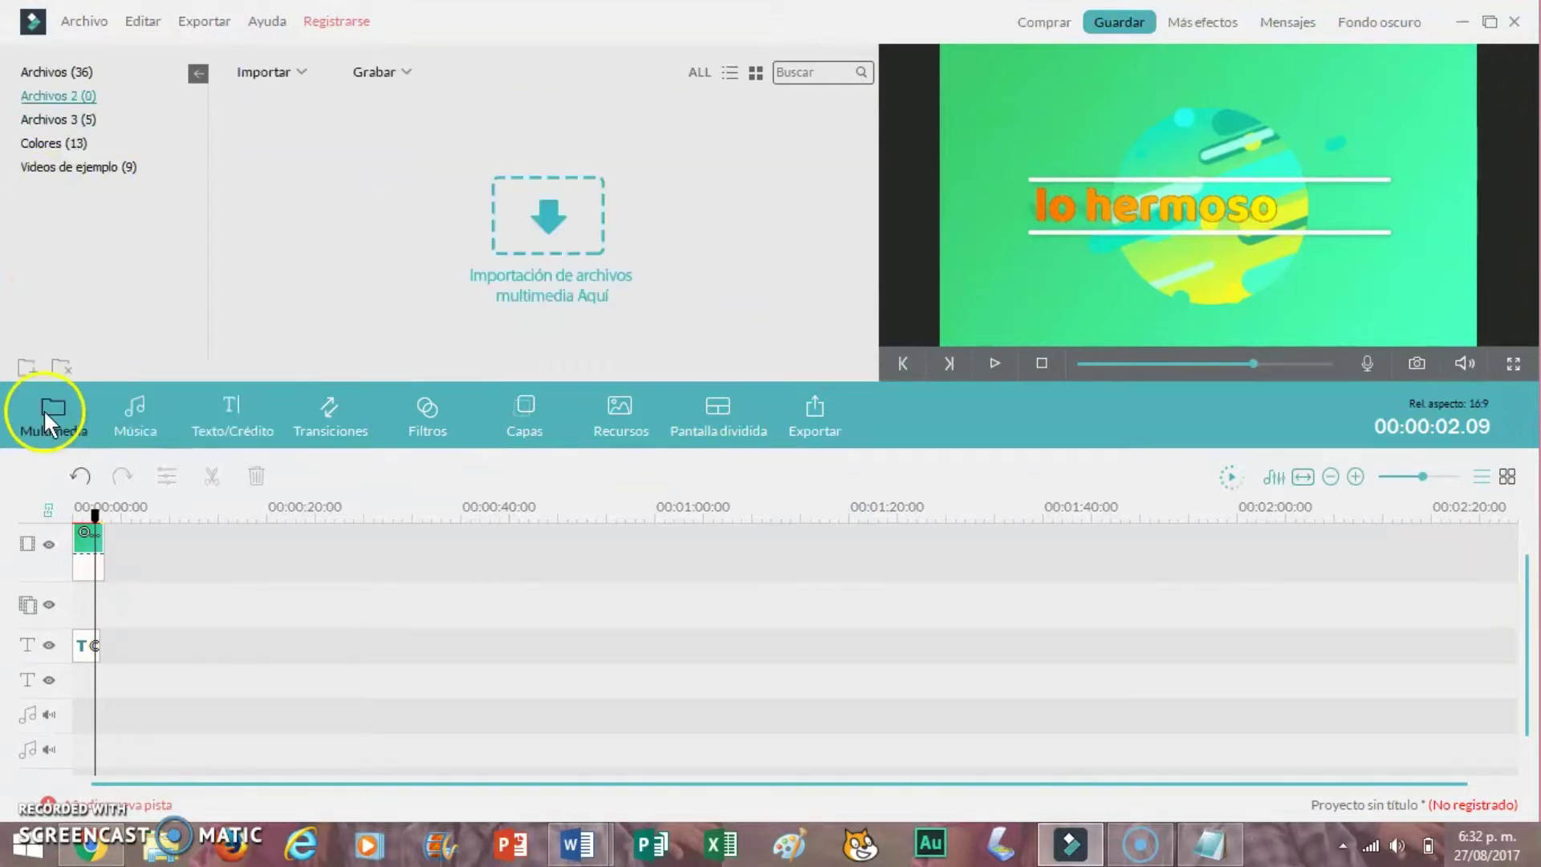
click(56, 74)
click(323, 146)
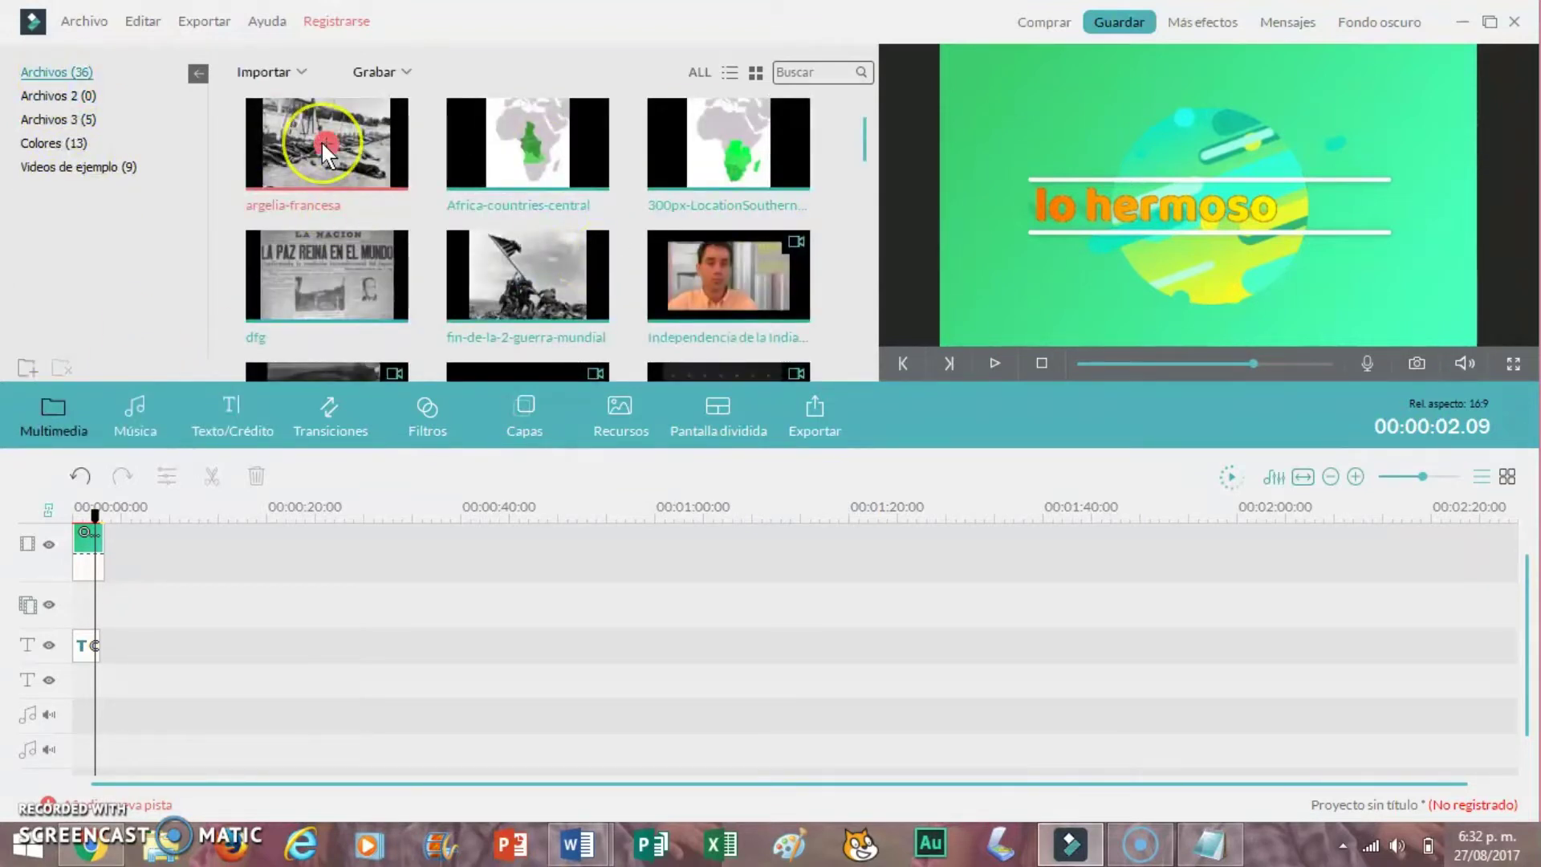
drag(321, 142, 128, 546)
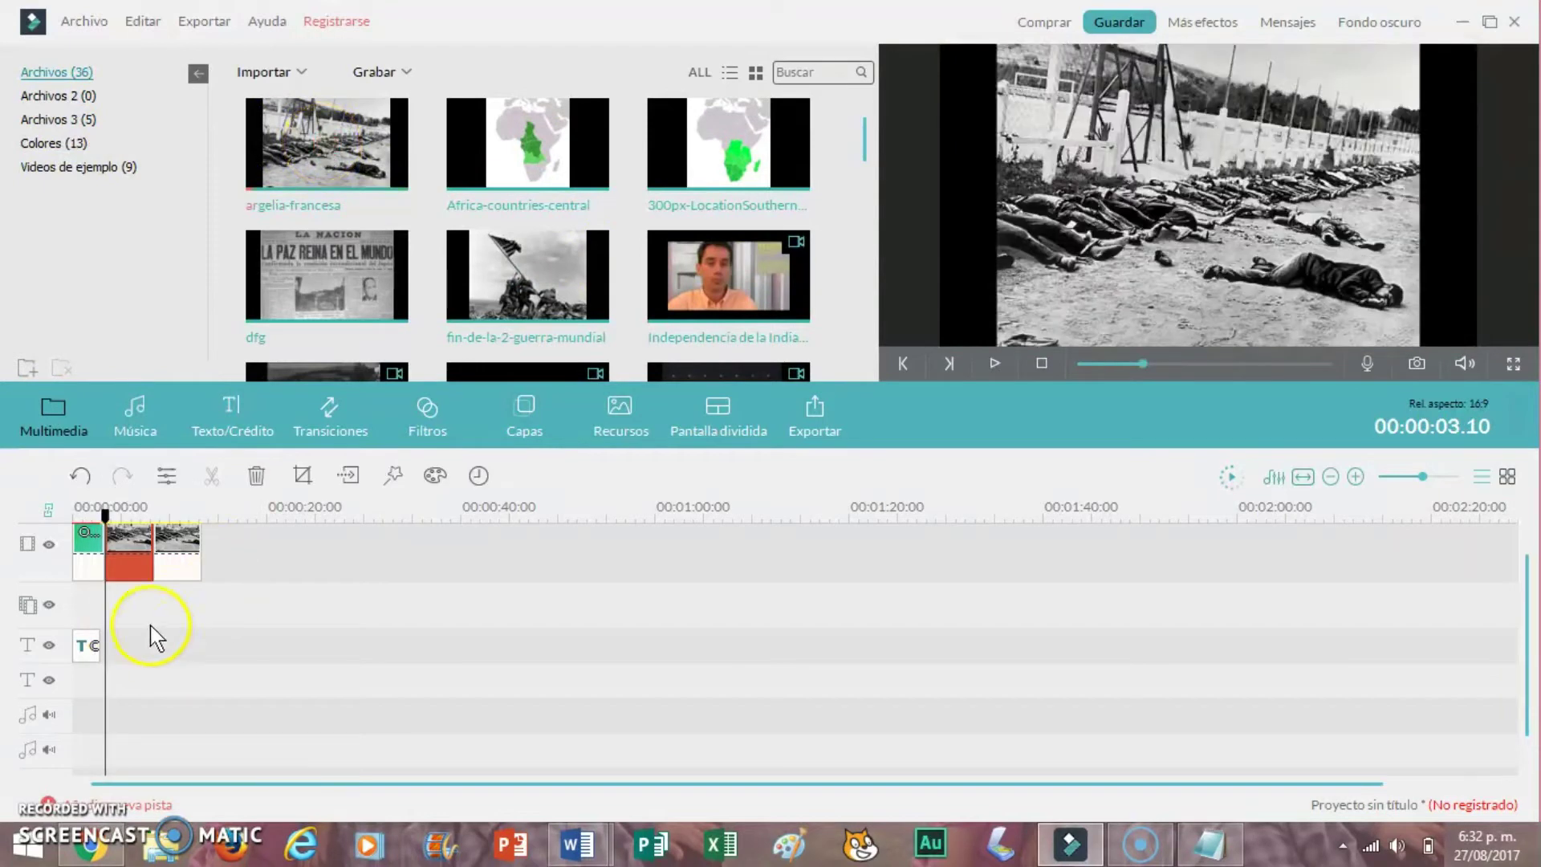
click(177, 553)
right_click(178, 562)
click(233, 558)
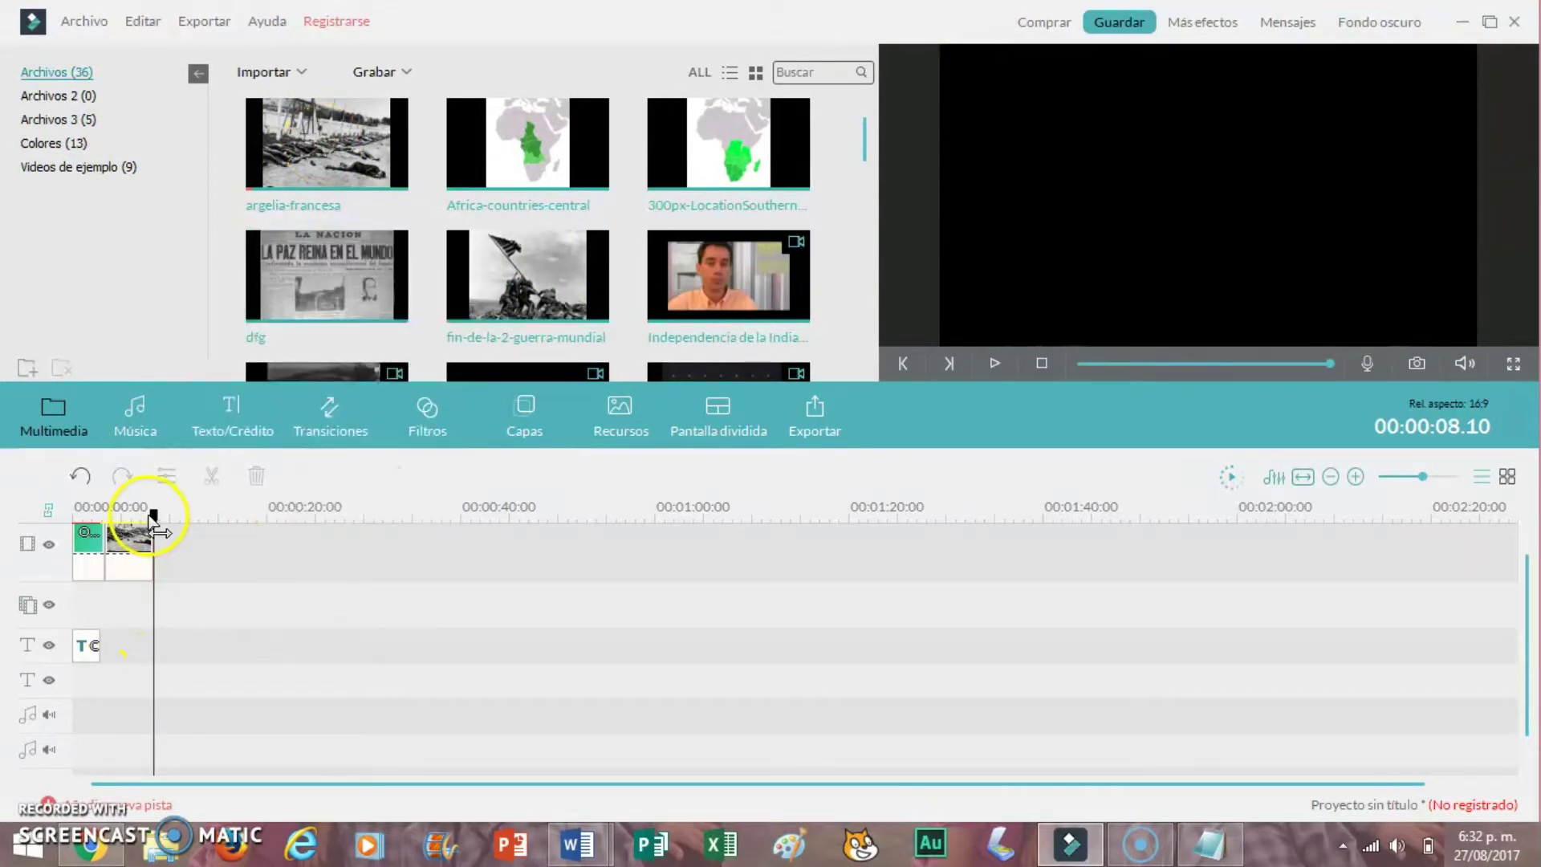
Step: Add the Title 2 preset to the text track over the argelia-francesa image, directly at the image's start
drag(154, 513, 111, 510)
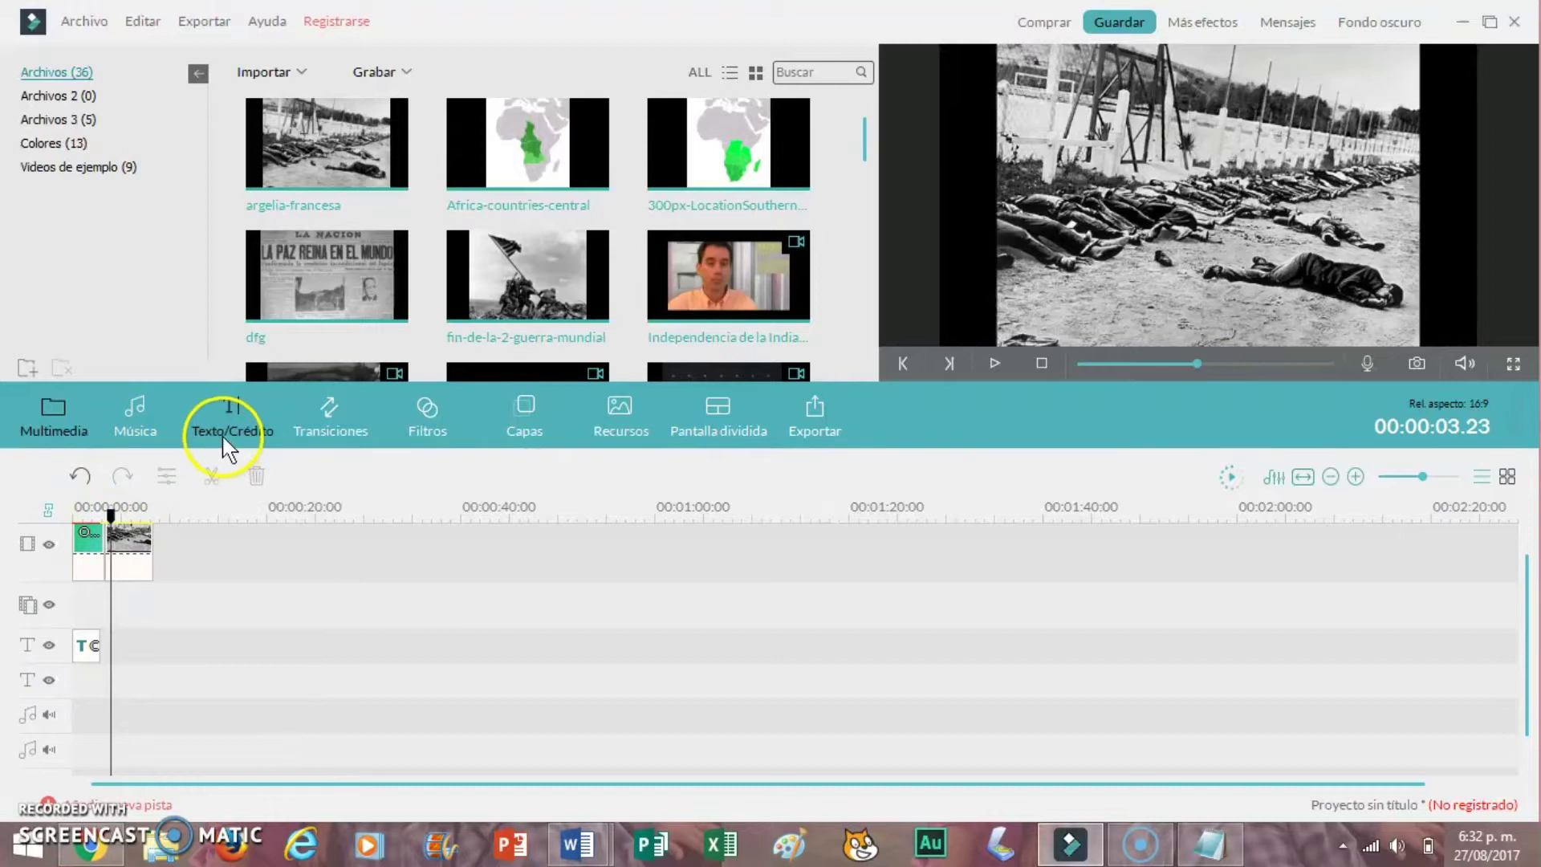
click(229, 437)
click(39, 142)
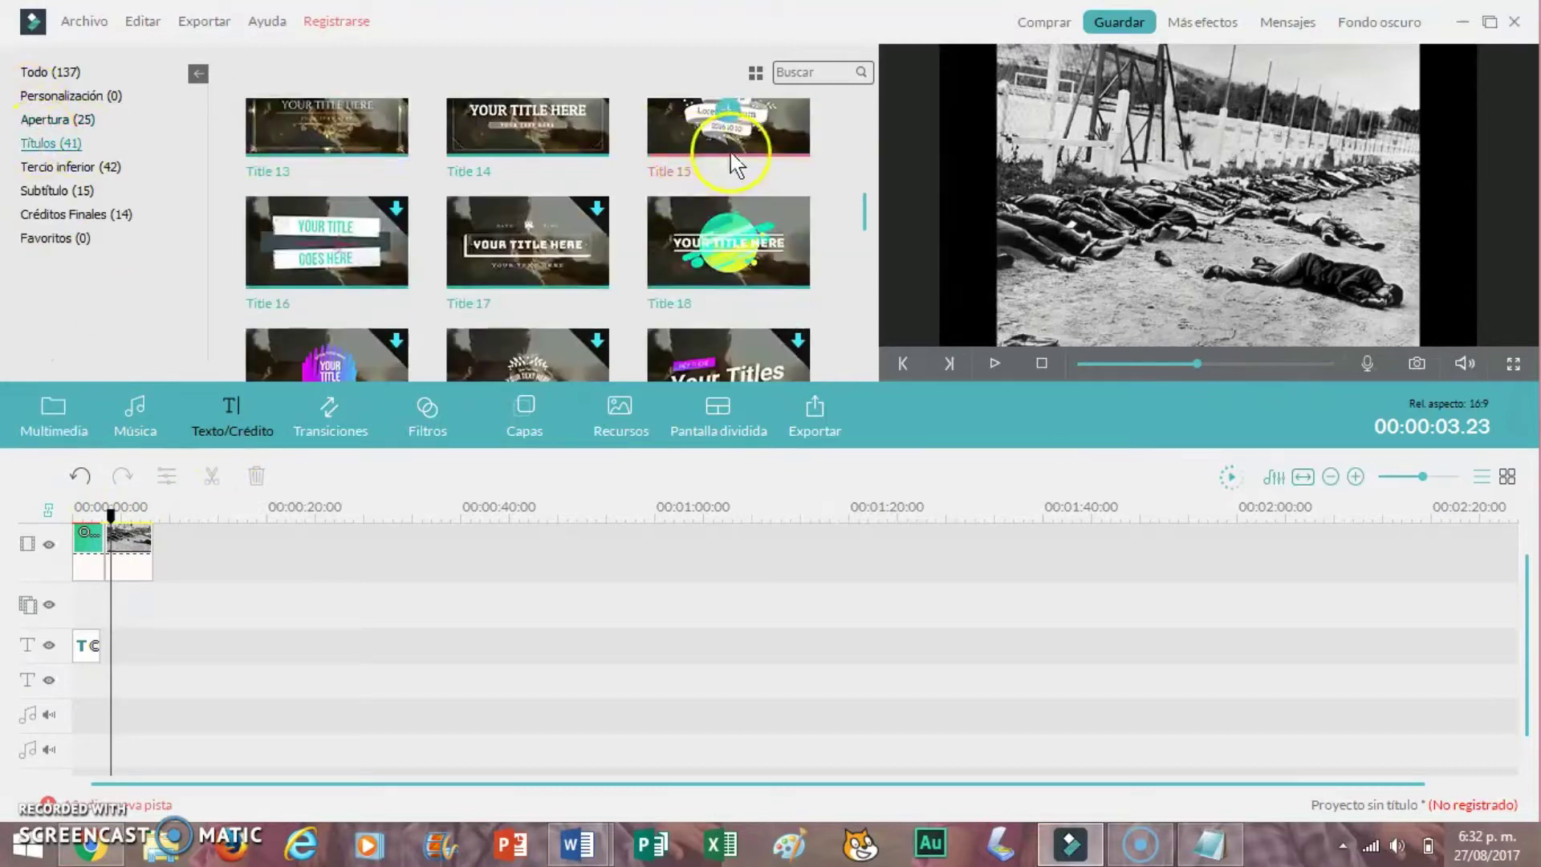
drag(866, 223, 870, 86)
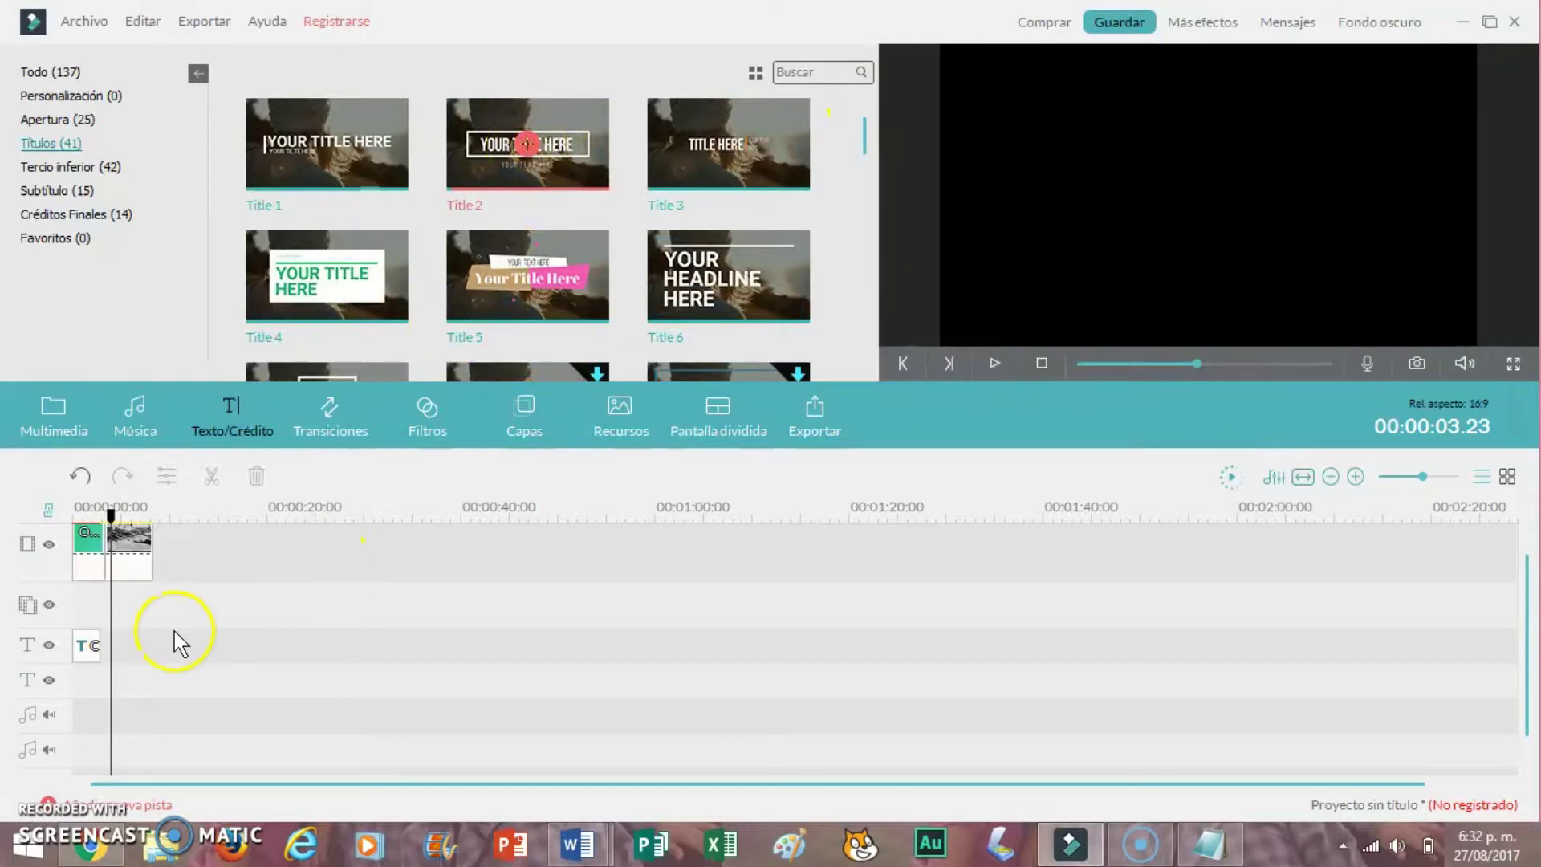
drag(149, 652, 140, 646)
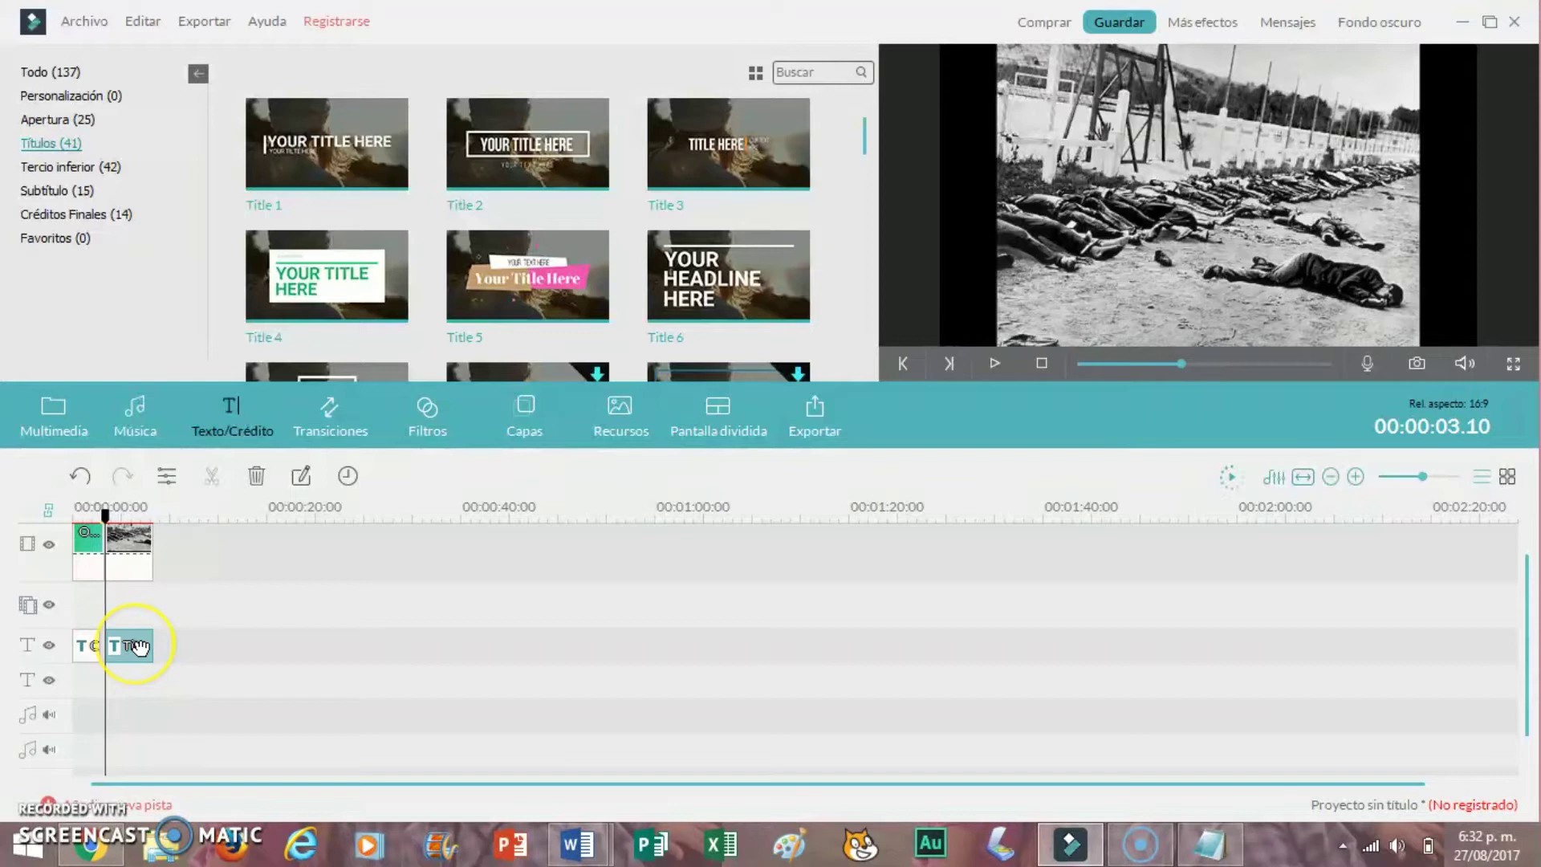
Step: Replace the Title 2 heading with "el mundo" and centre it inside the white frame
double_click(128, 646)
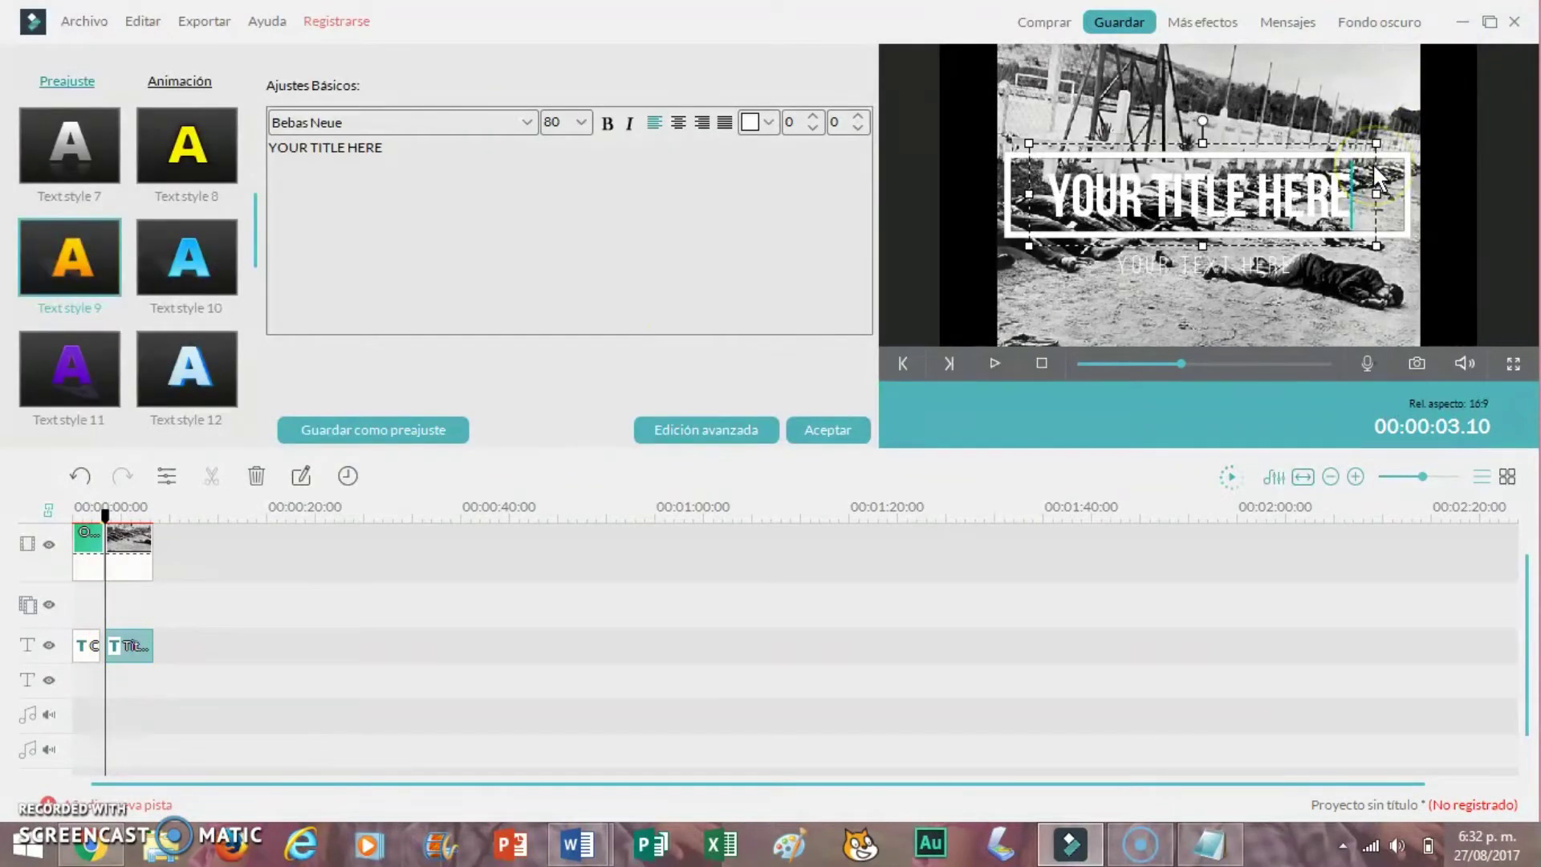
key(BackSpace)
key(BackSpace)
key(BackSpace)
key(BackSpace)
key(BackSpace)
key(BackSpace)
key(BackSpace)
key(BackSpace)
key(BackSpace)
key(BackSpace)
key(BackSpace)
key(BackSpace)
key(BackSpace)
key(BackSpace)
key(BackSpace)
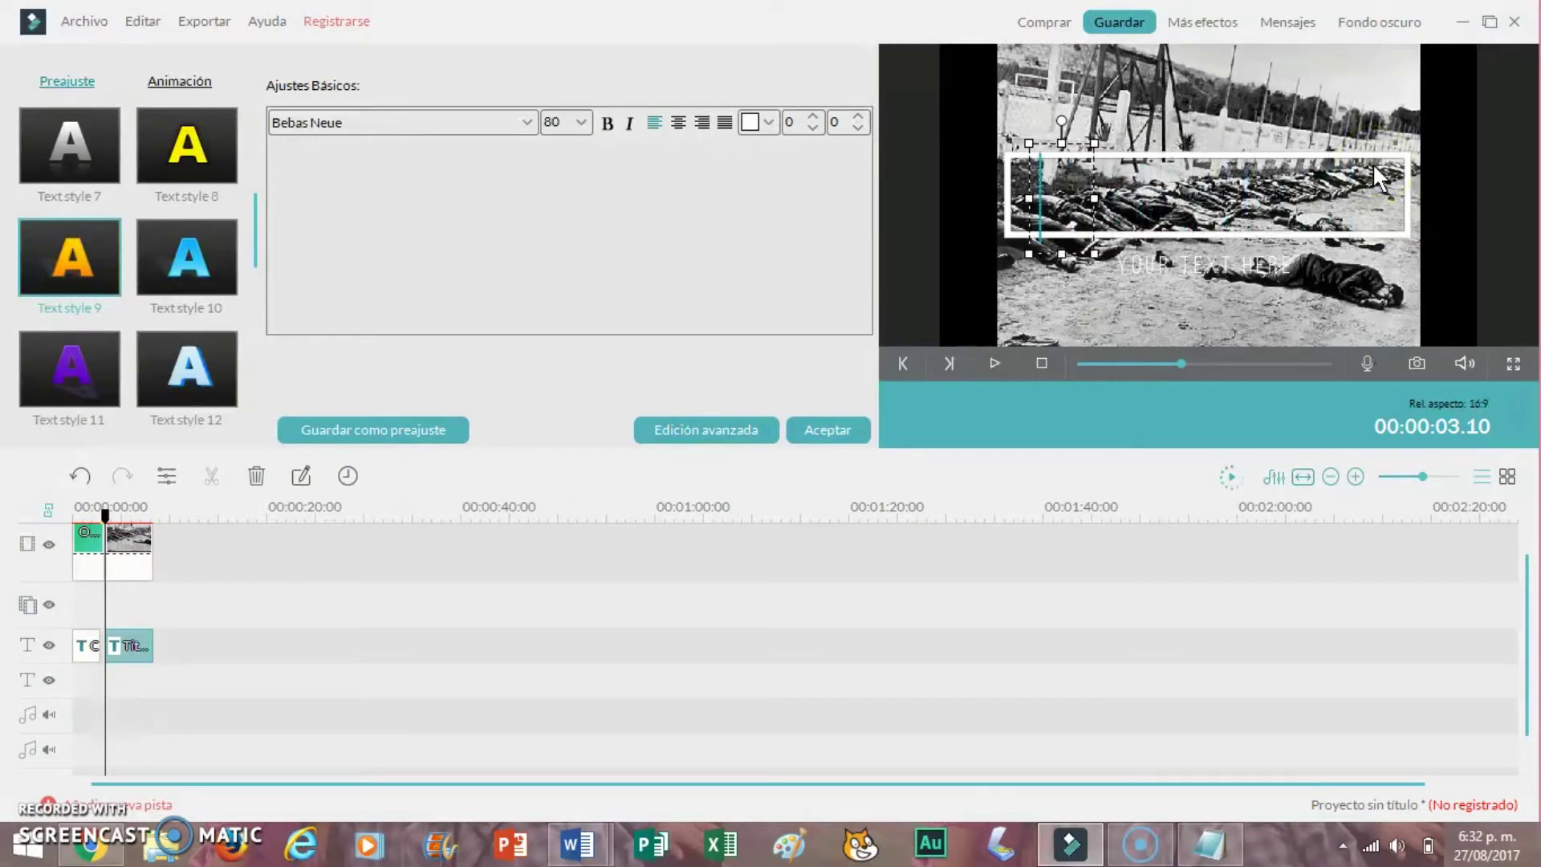
text(el mundo)
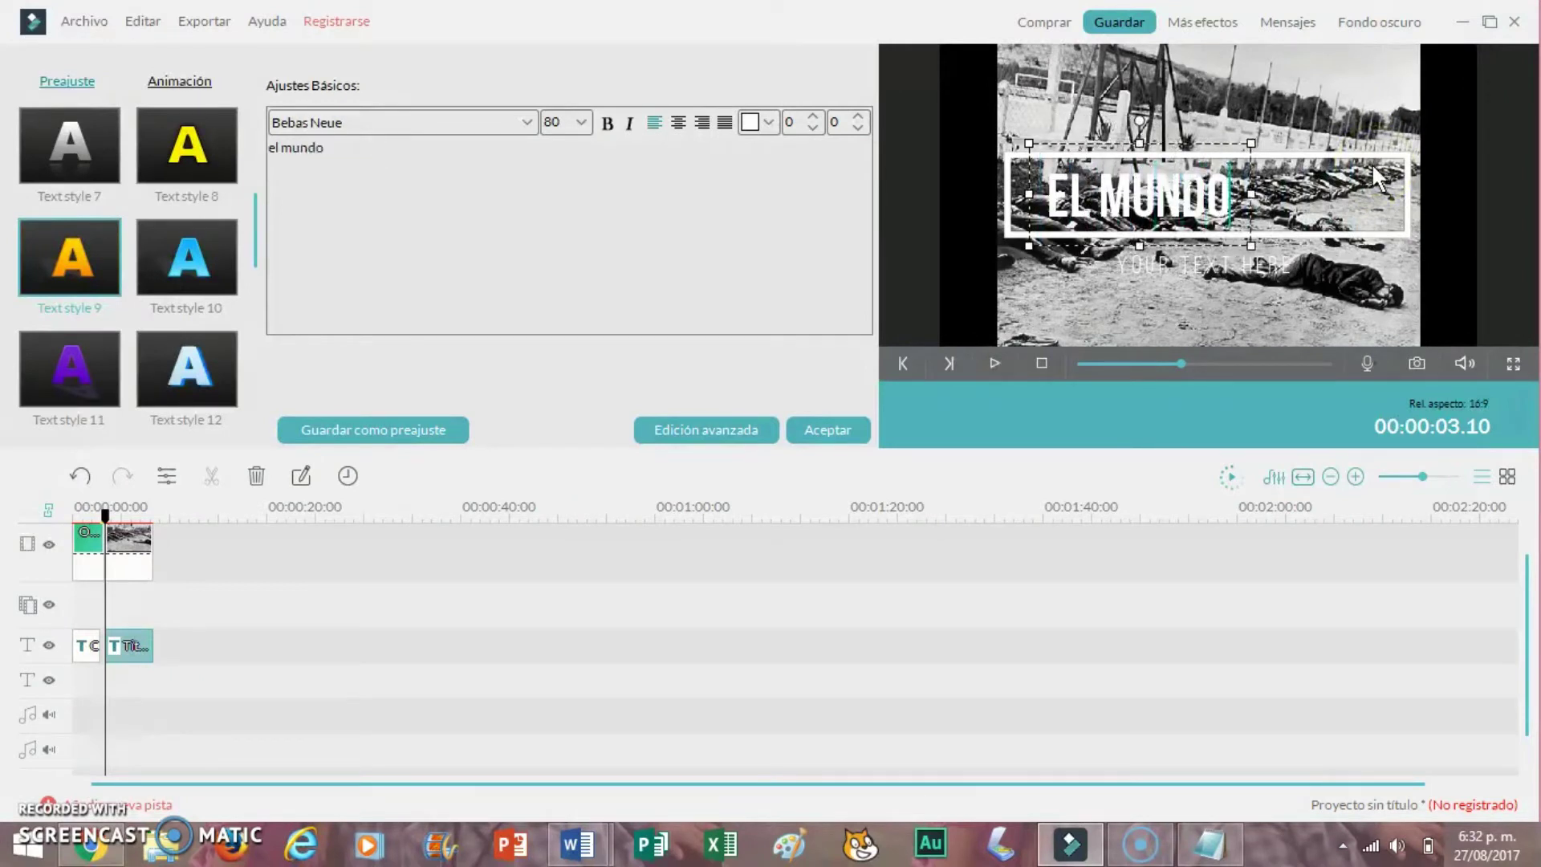
drag(1197, 131, 1266, 146)
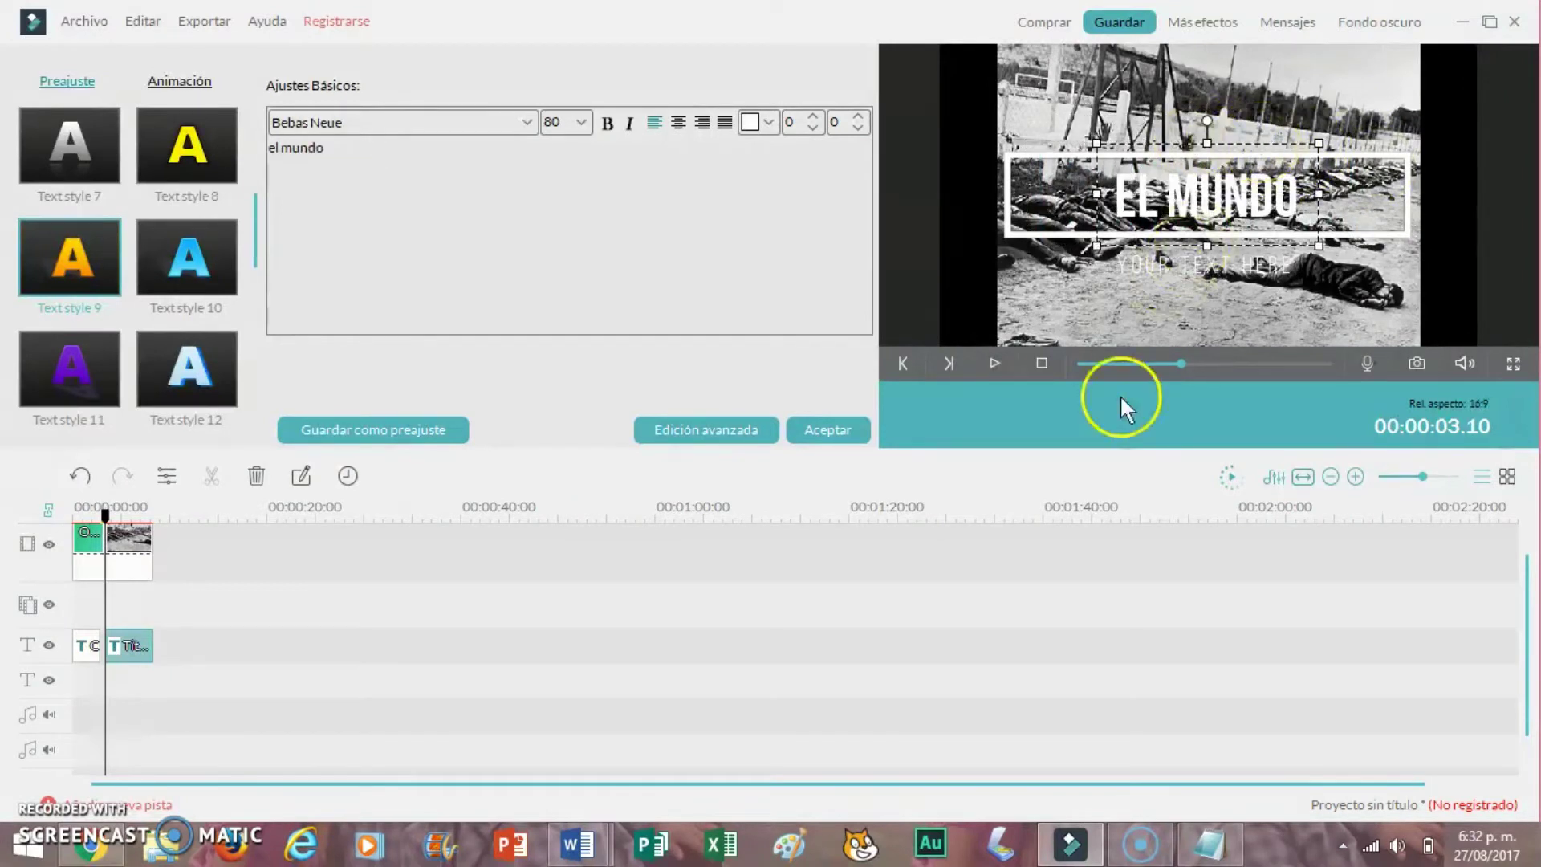
click(1049, 634)
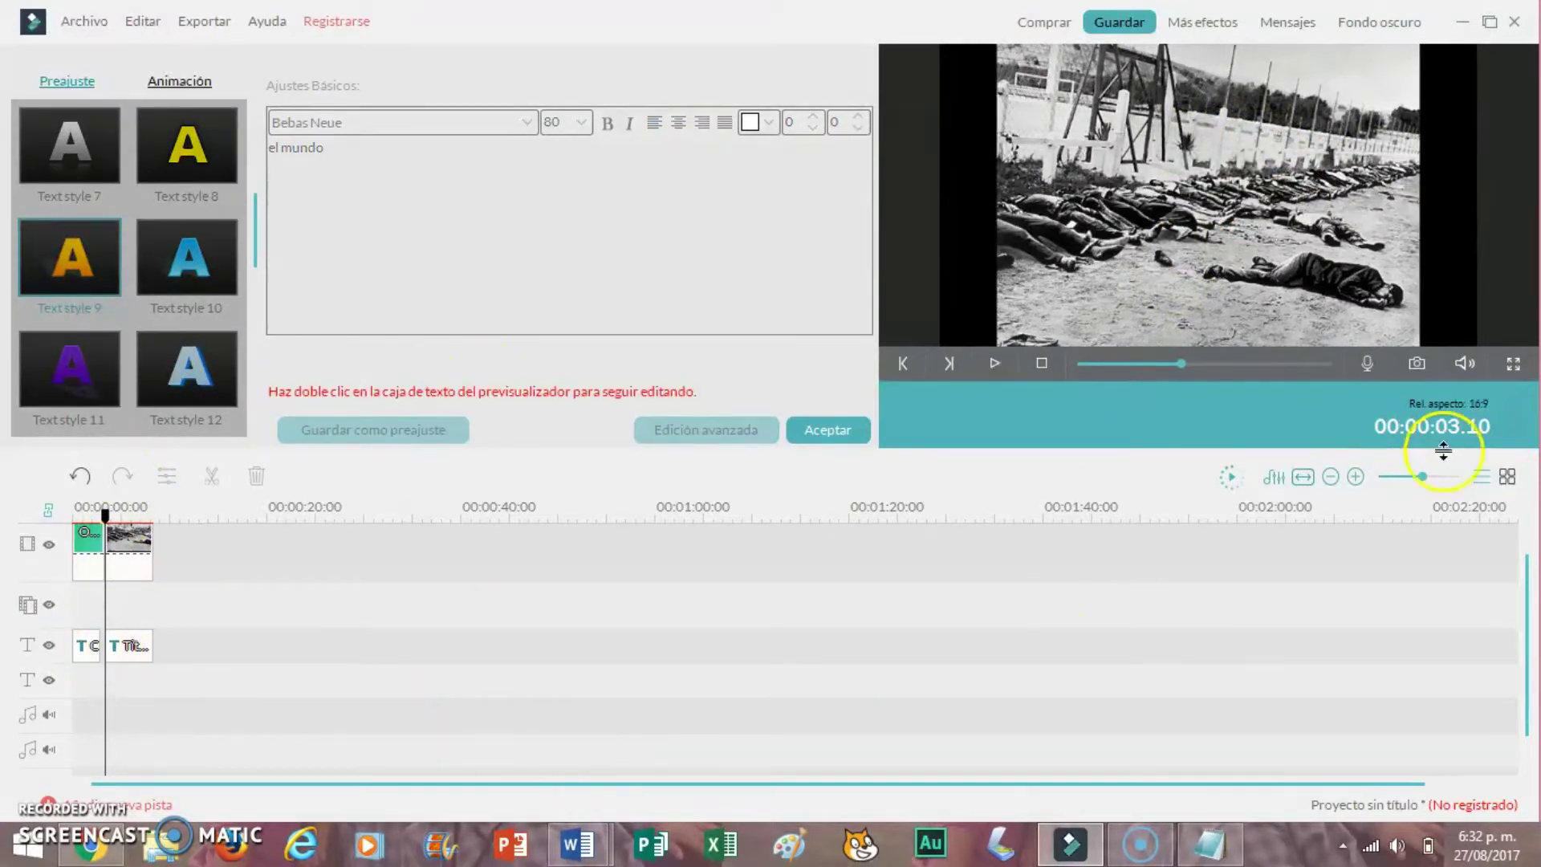
Step: Trim the opener clip to the end of its opener text and move Title 2 to start with the image
click(1441, 477)
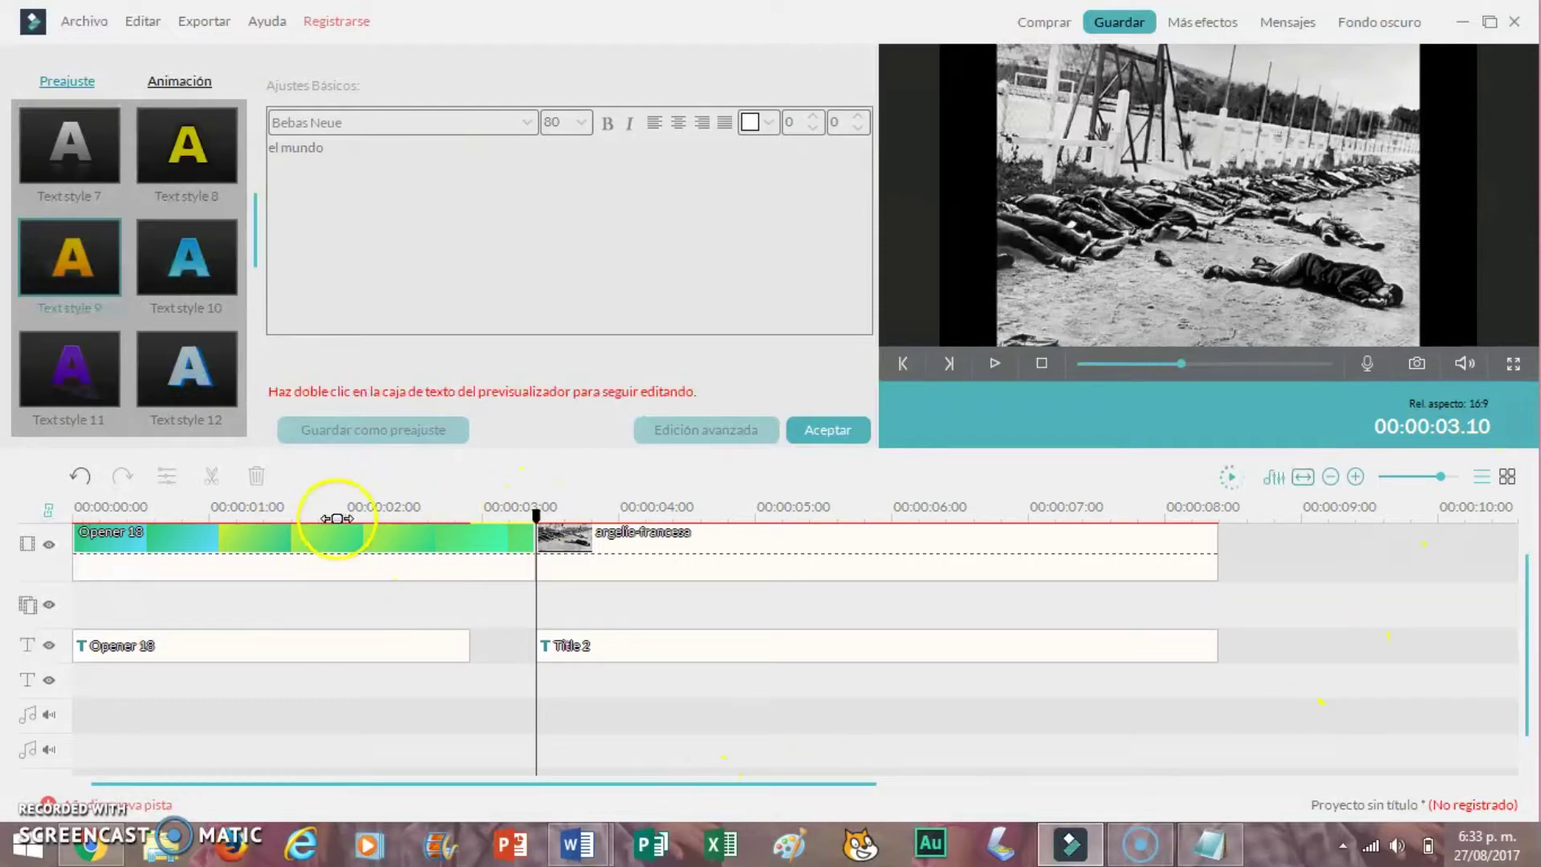
double_click(529, 539)
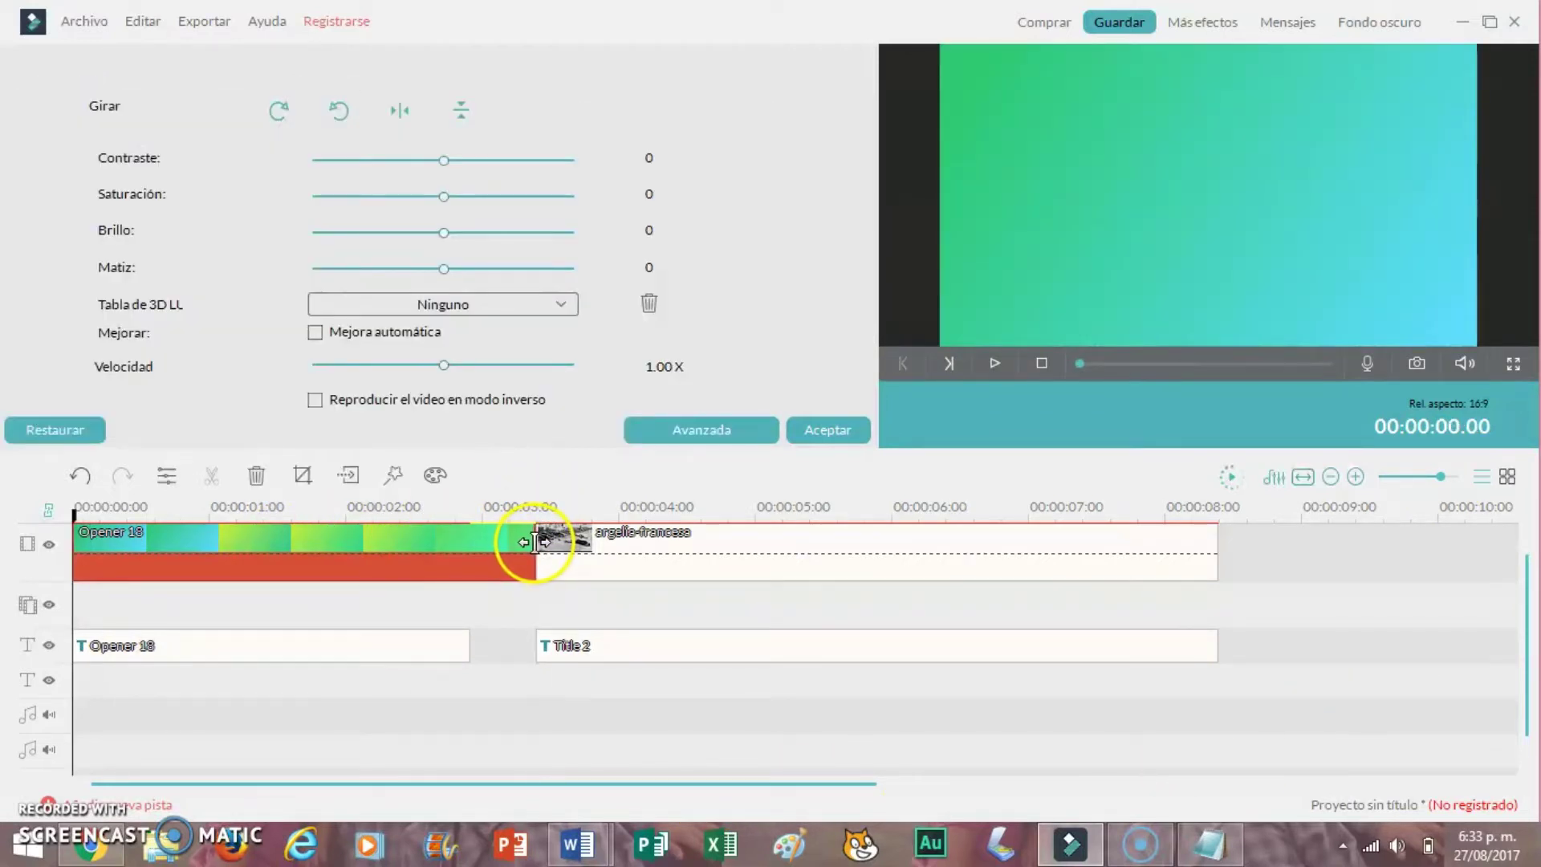
drag(536, 541, 470, 546)
double_click(612, 642)
drag(612, 642, 552, 642)
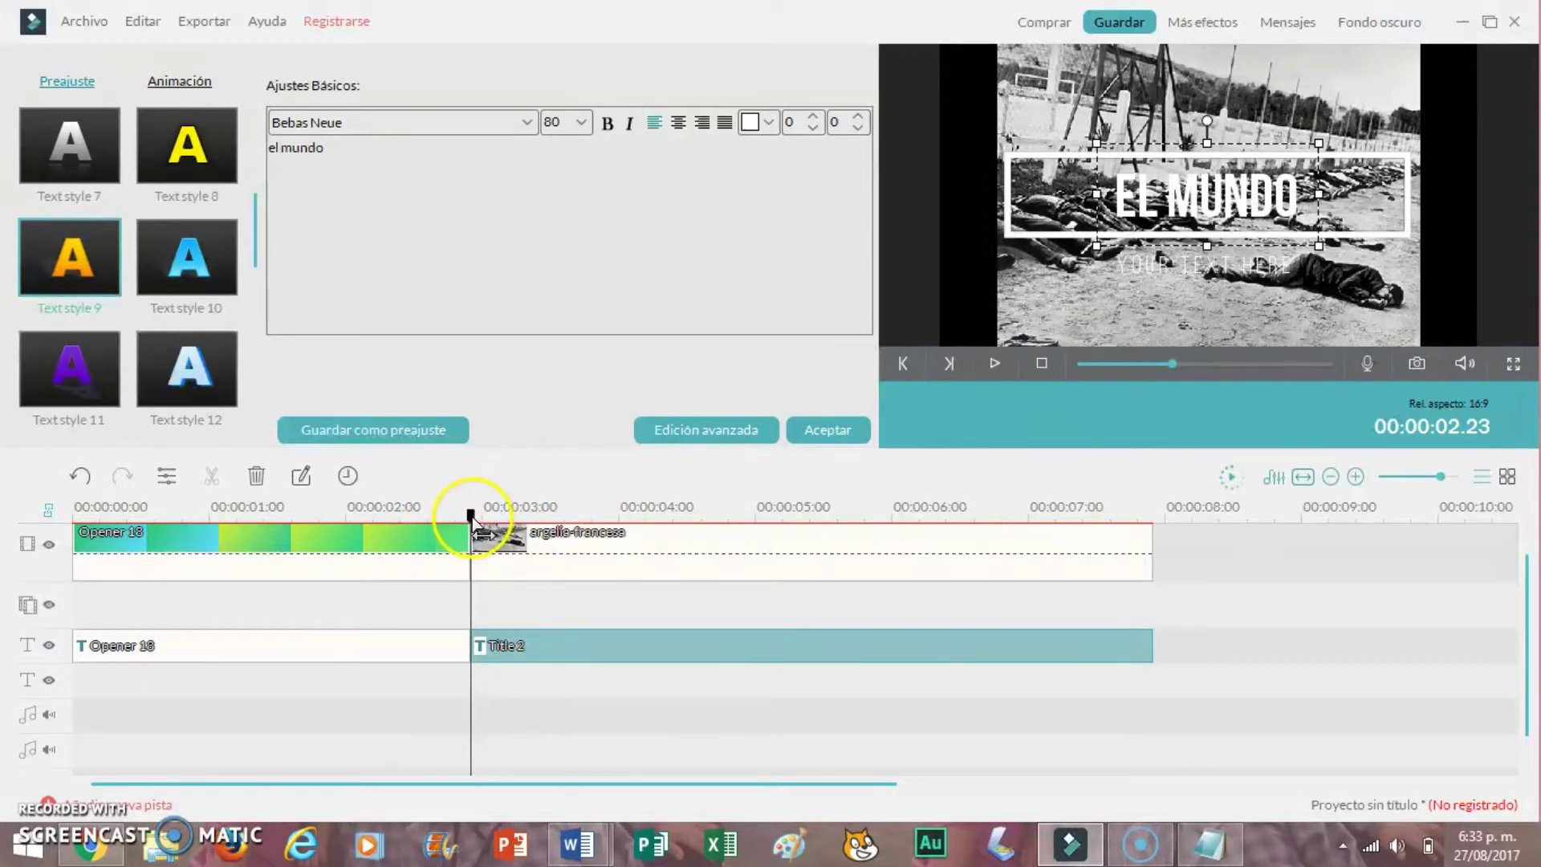
click(433, 514)
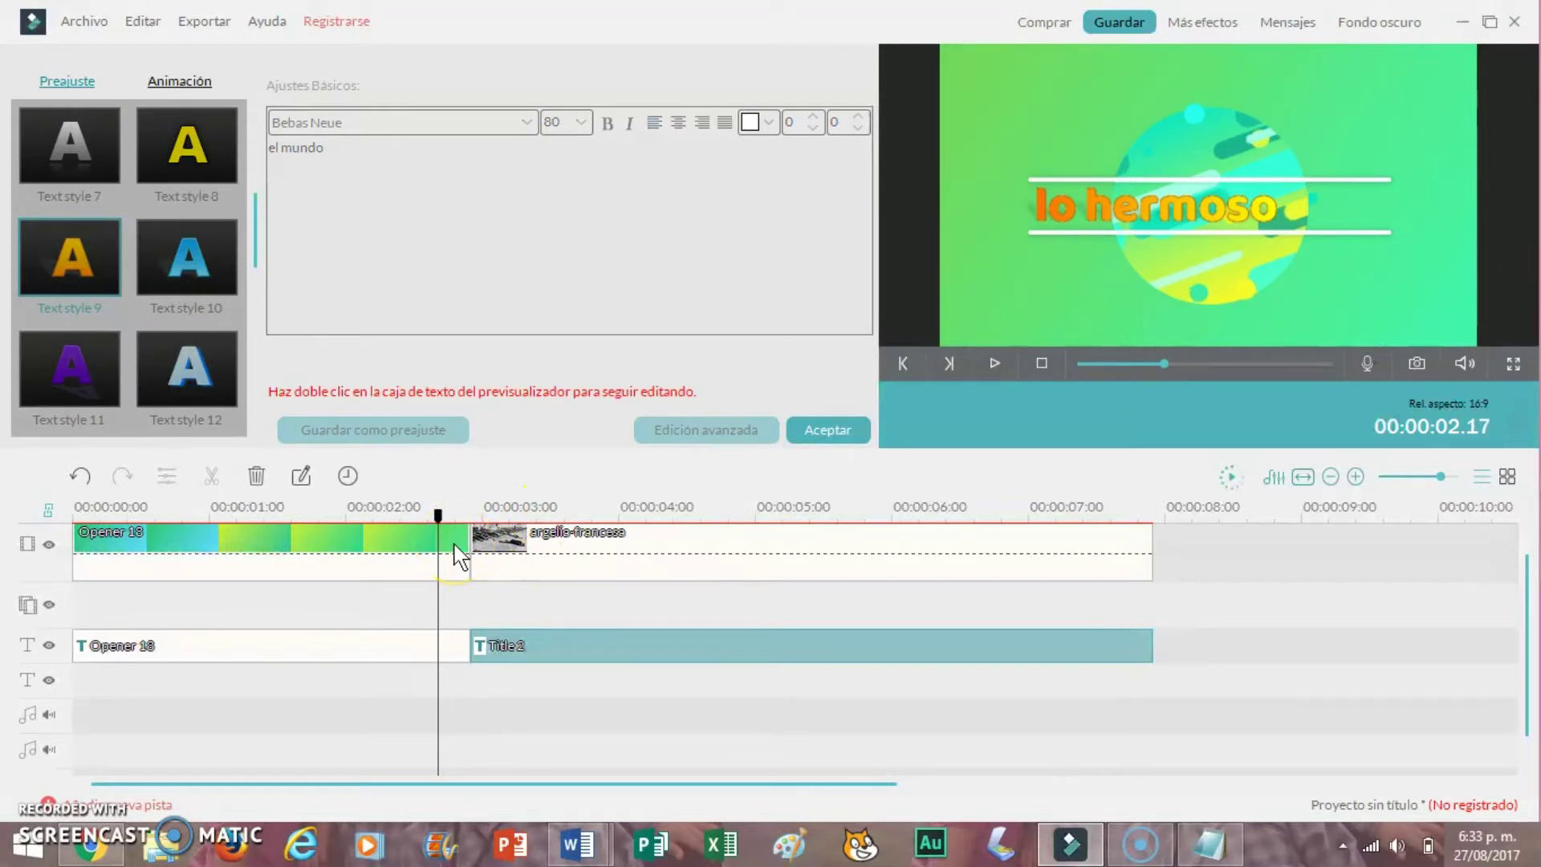
click(803, 430)
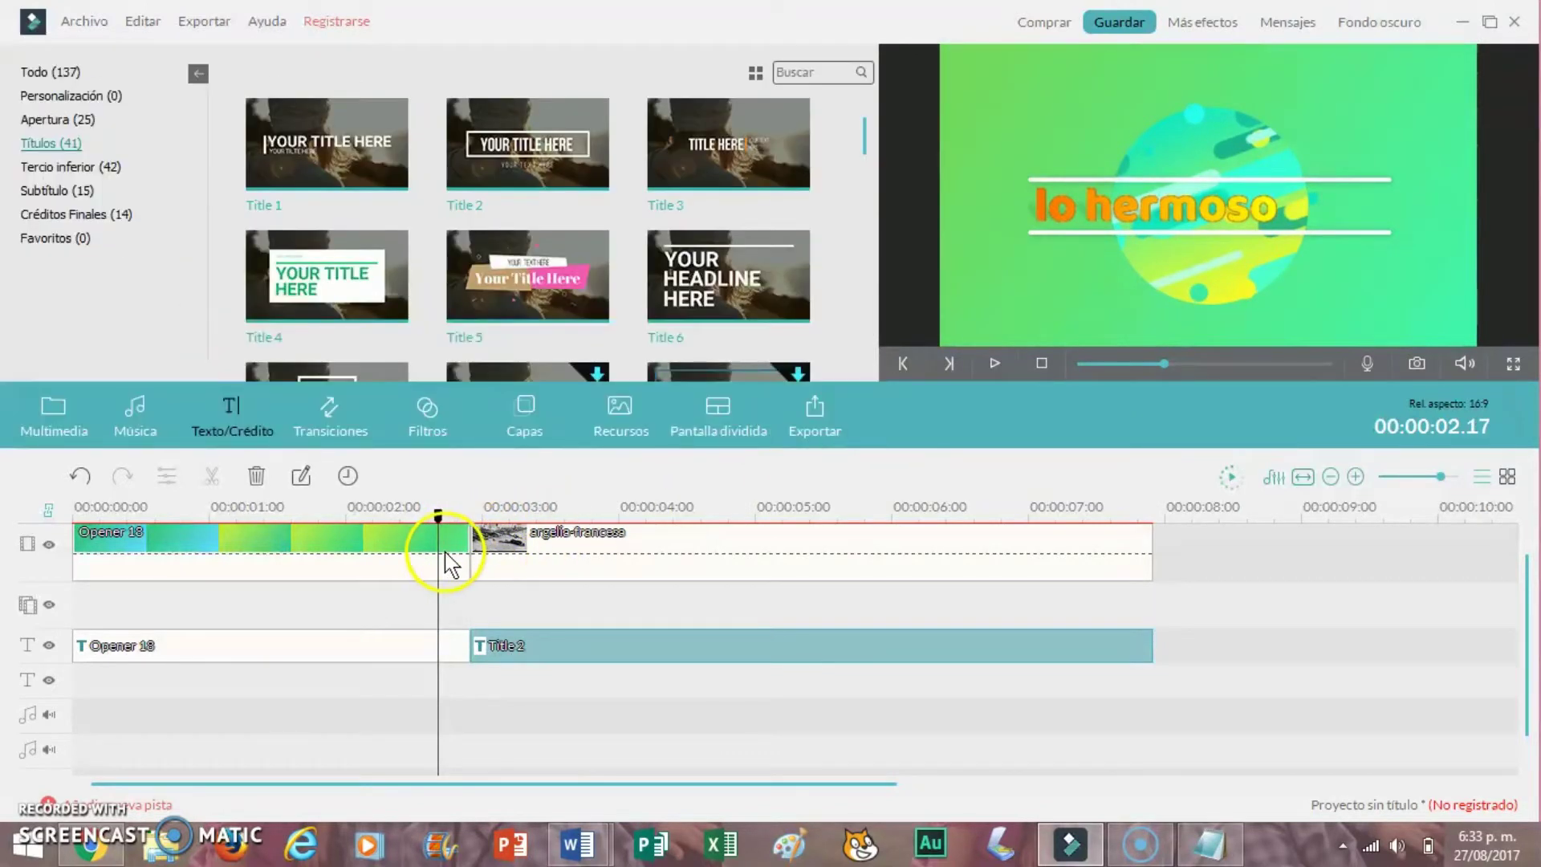
Step: Add the Blind_1 transition between the opener clip and the image, with a duration of 00:00:00.24
click(452, 562)
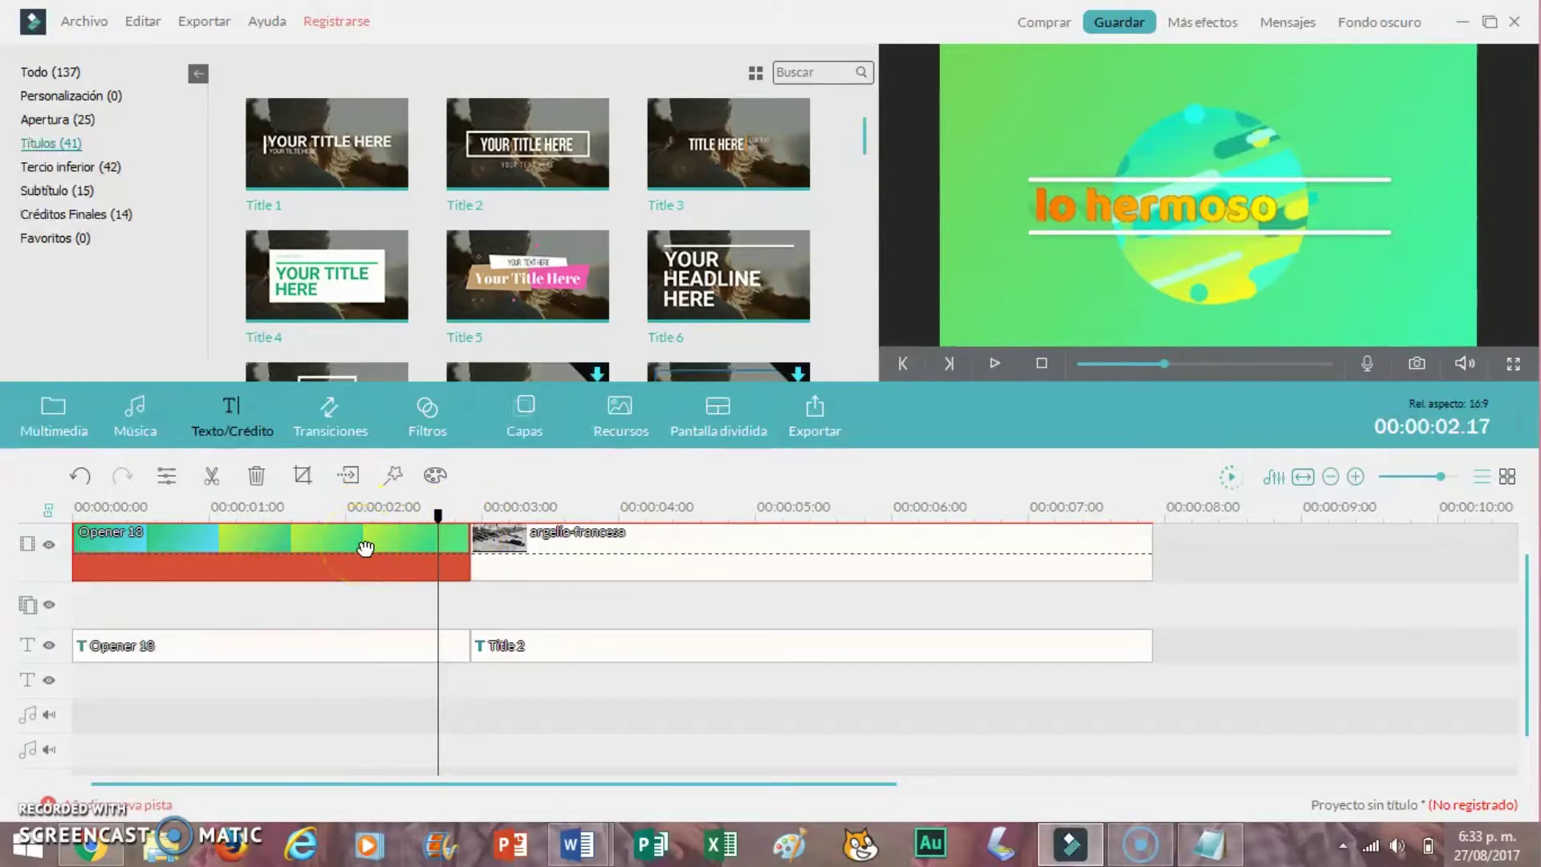
click(317, 416)
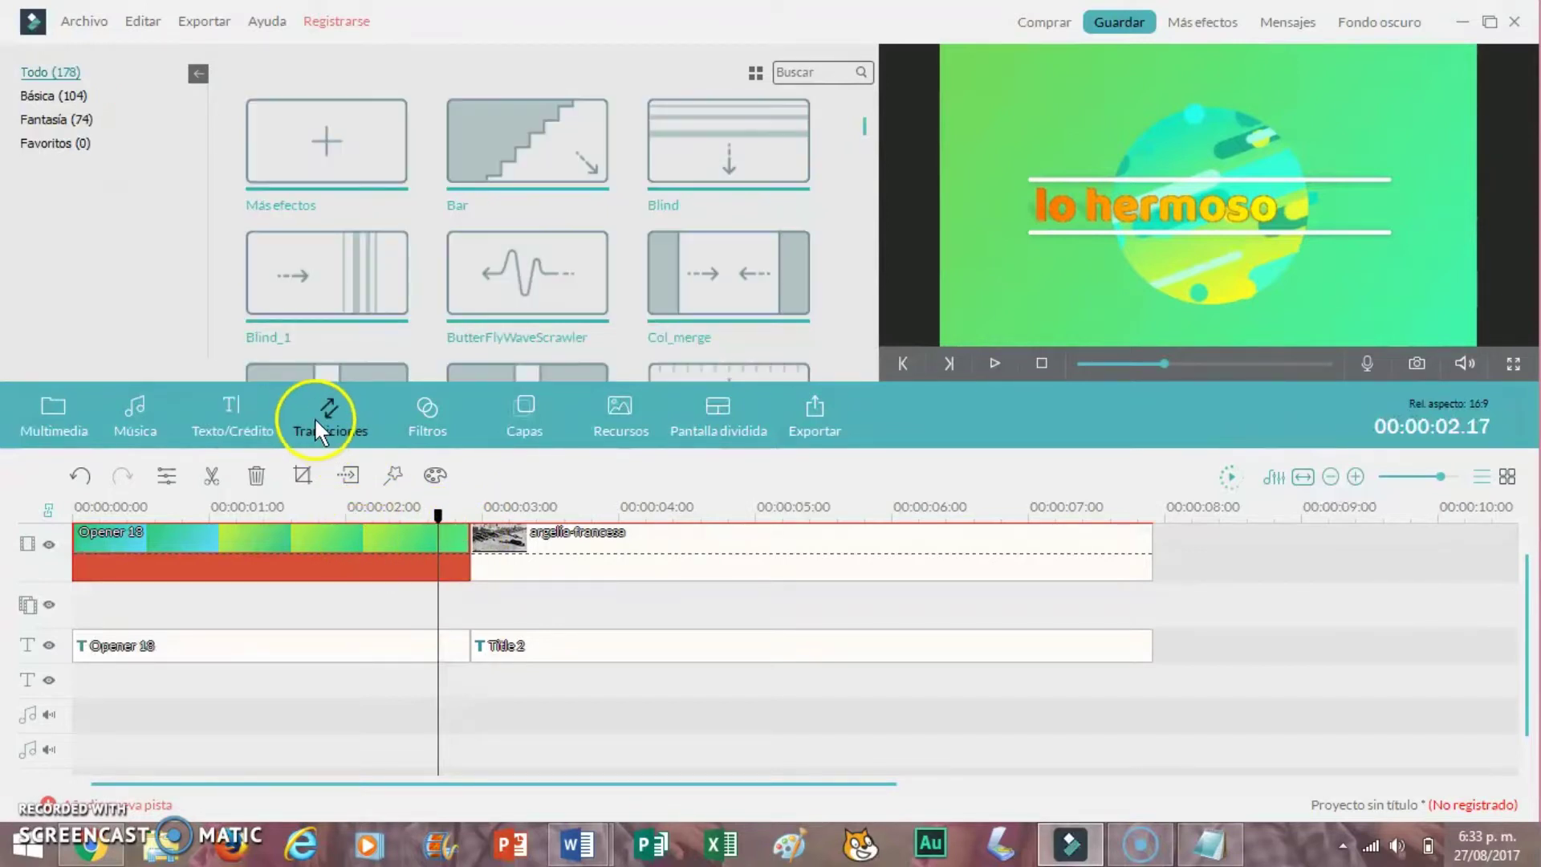
click(321, 281)
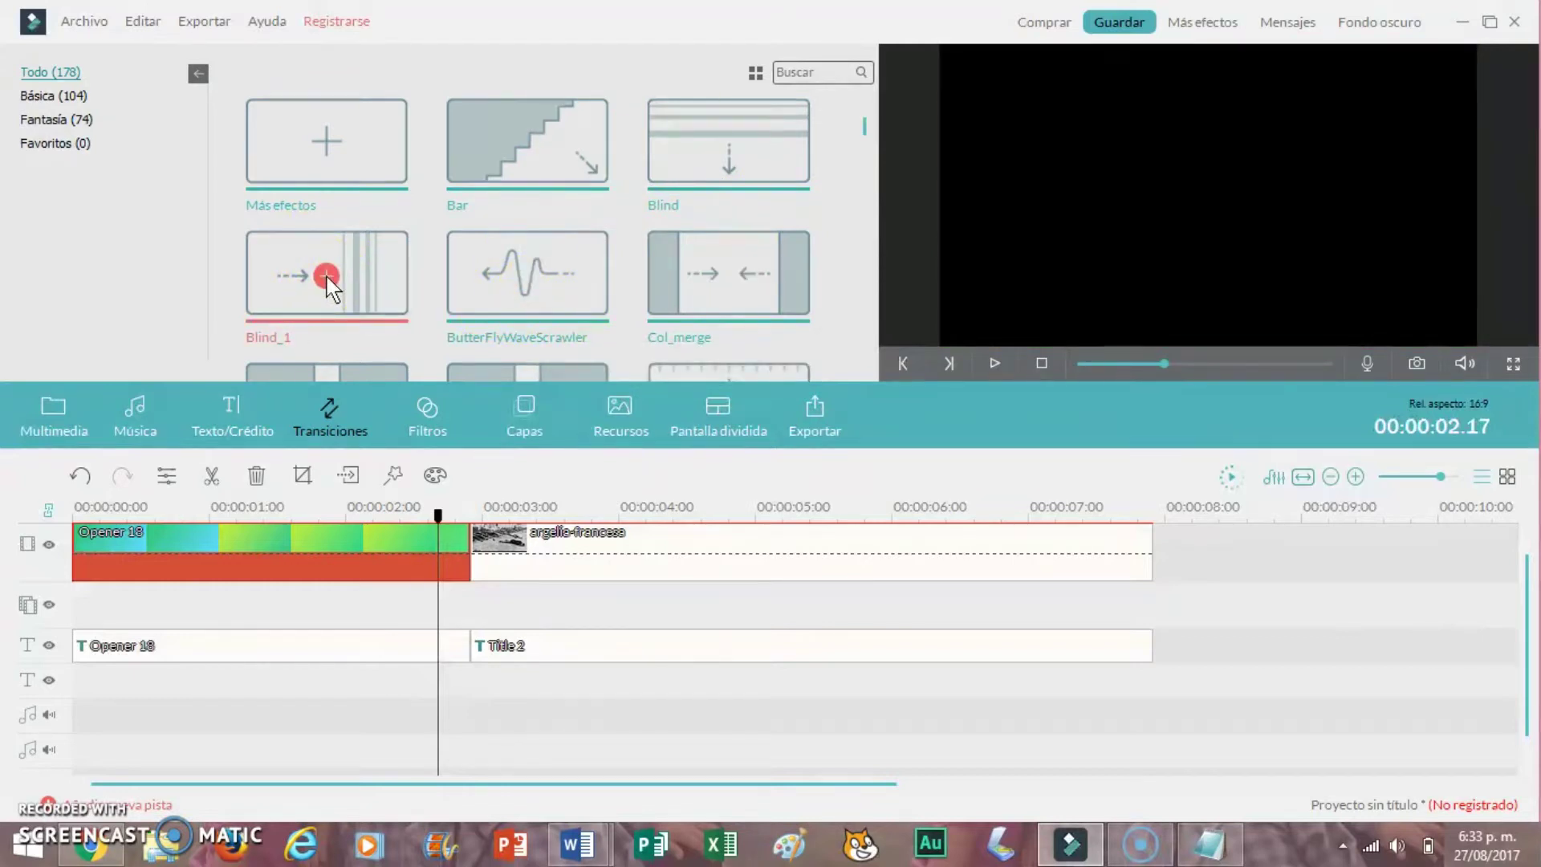
drag(326, 281, 543, 548)
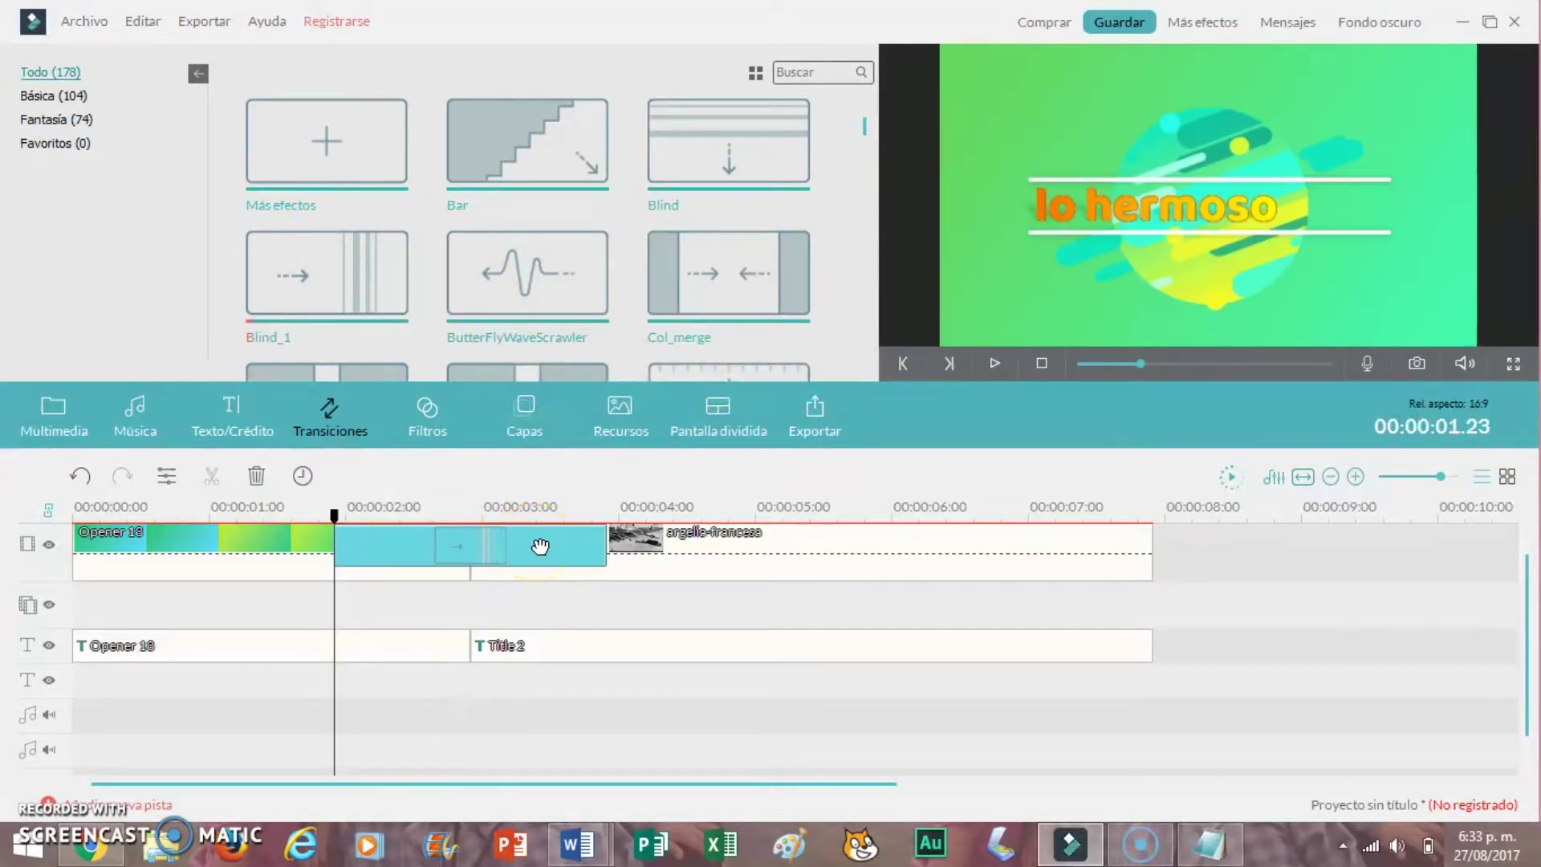
double_click(540, 546)
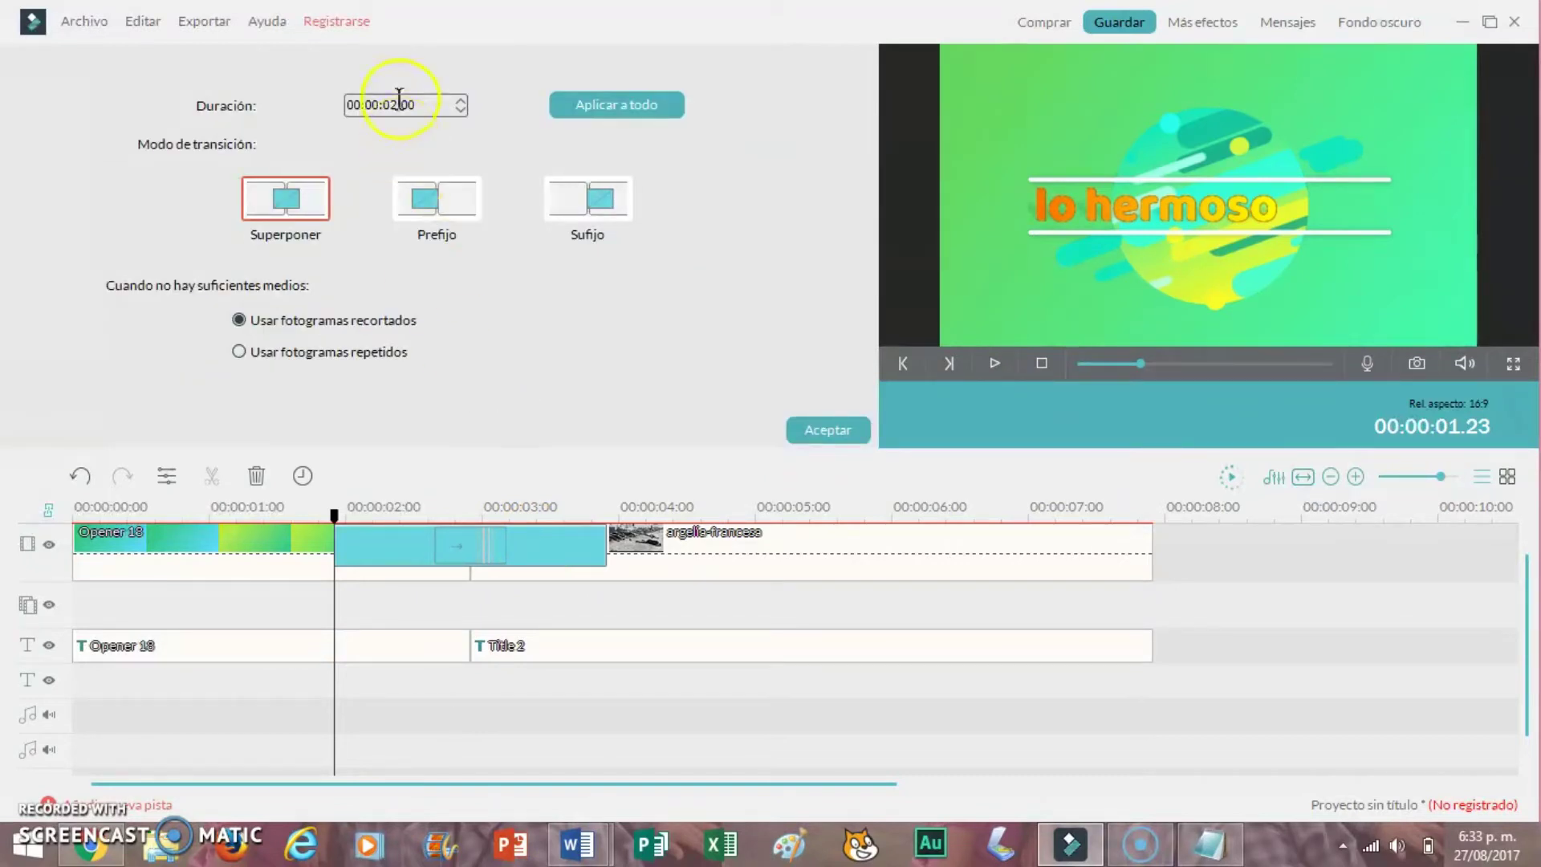
click(460, 110)
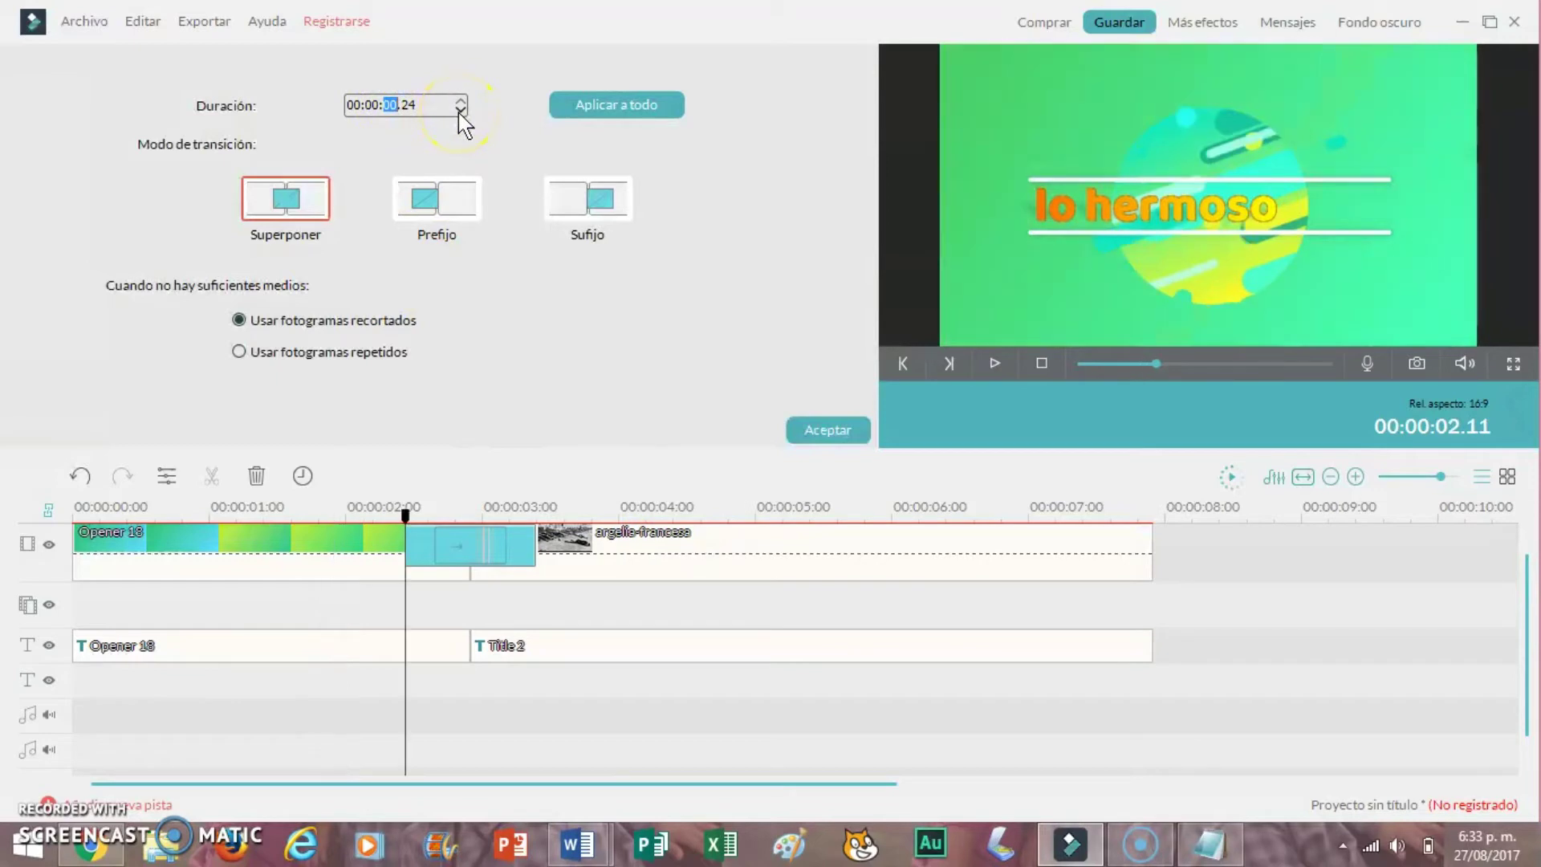
Step: Shorten the opener text to end where the transition begins, and play the timeline from the start
click(452, 643)
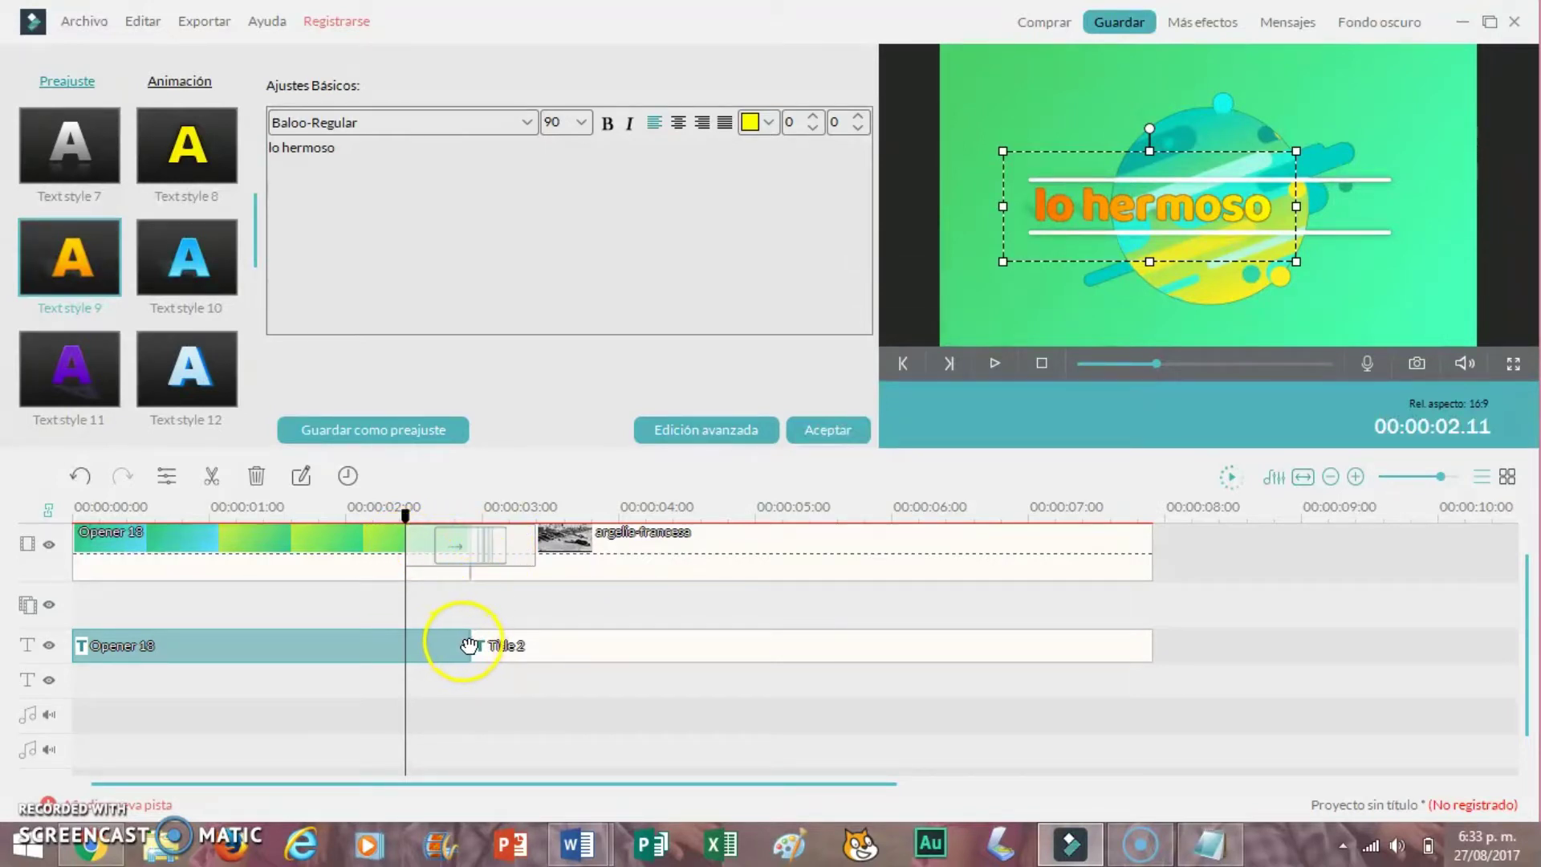
drag(468, 642, 402, 642)
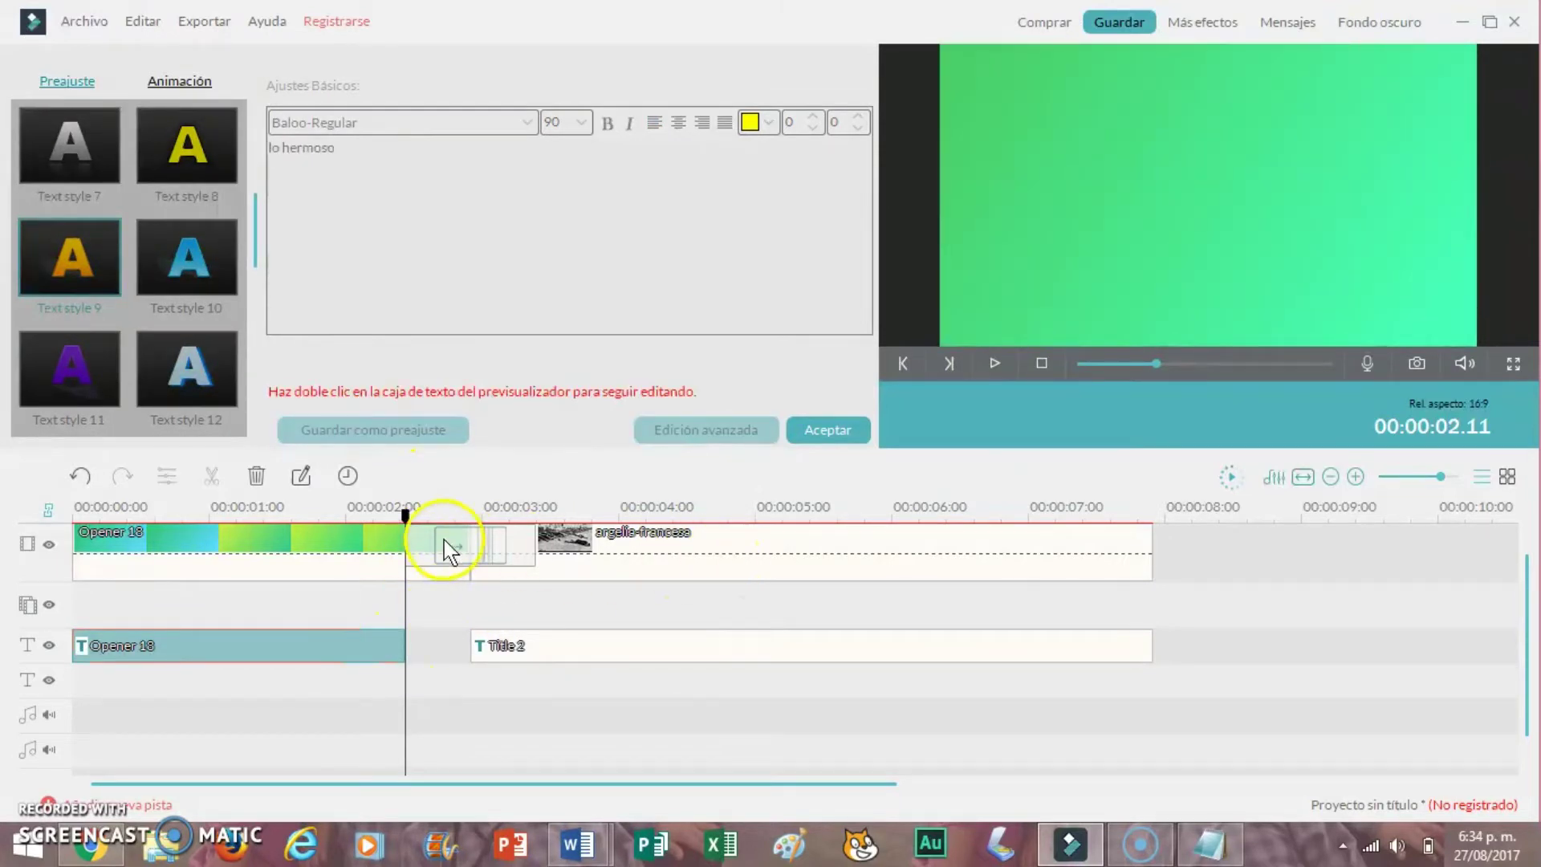
drag(405, 516, 122, 515)
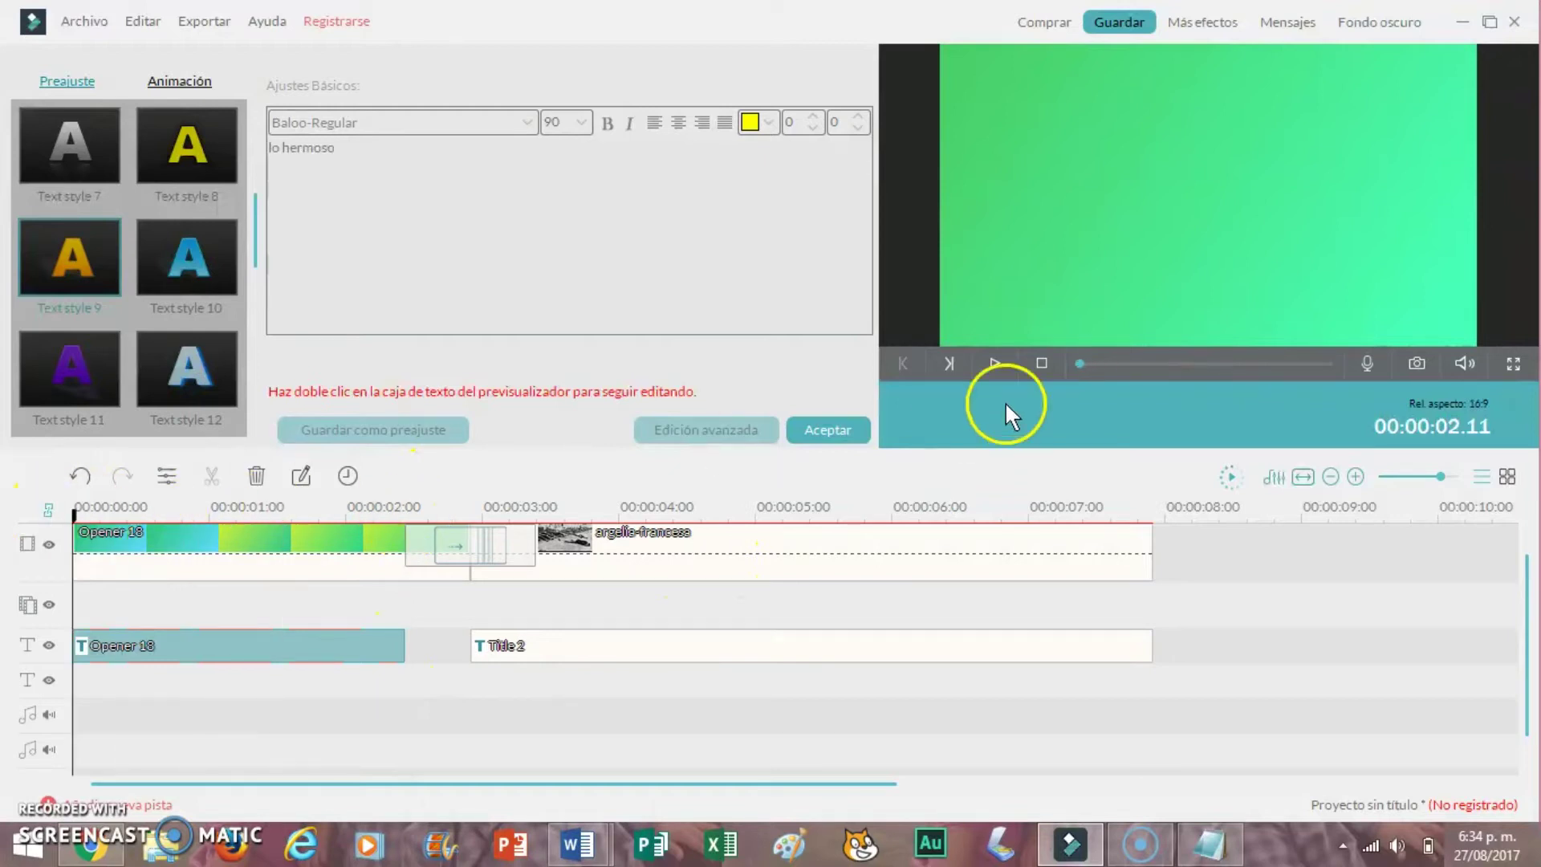
click(992, 361)
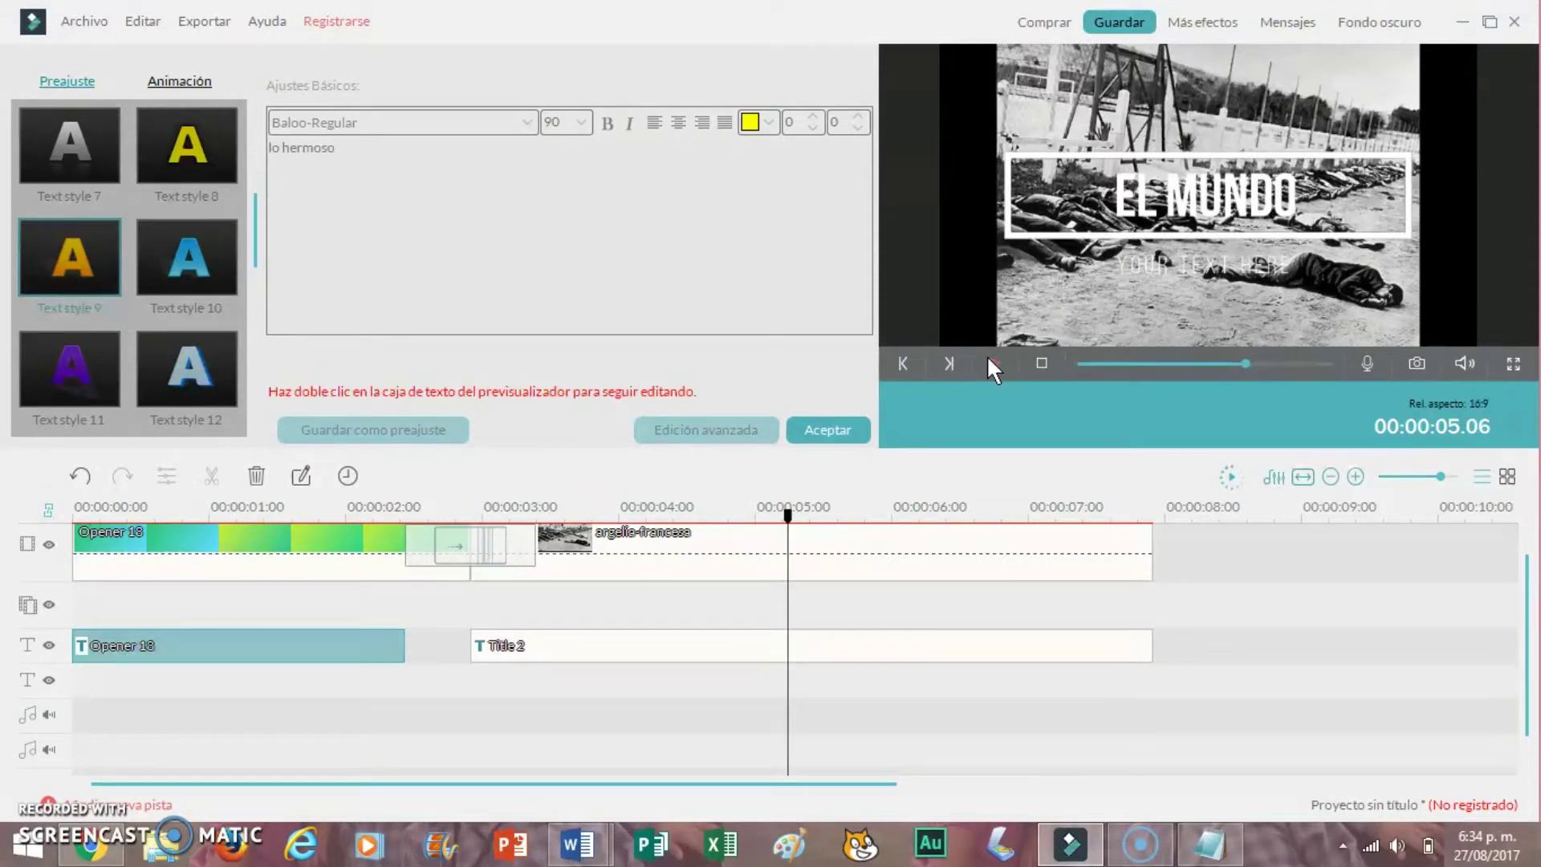
click(856, 428)
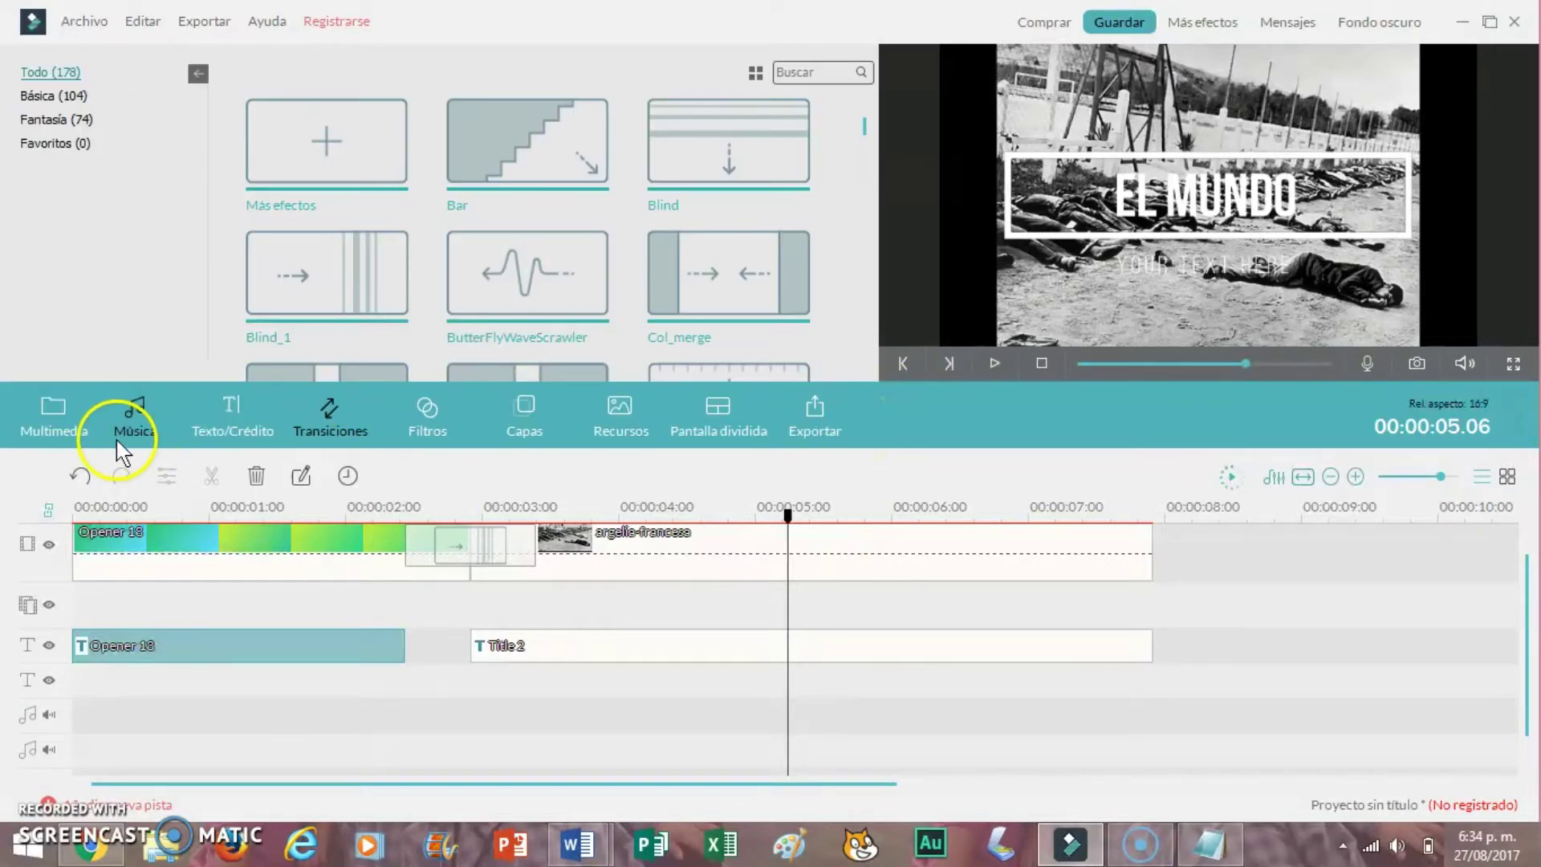
Step: Add the music track "Feet On Water - Unexpected Moment" from the start of the timeline and play the video briefly
click(122, 441)
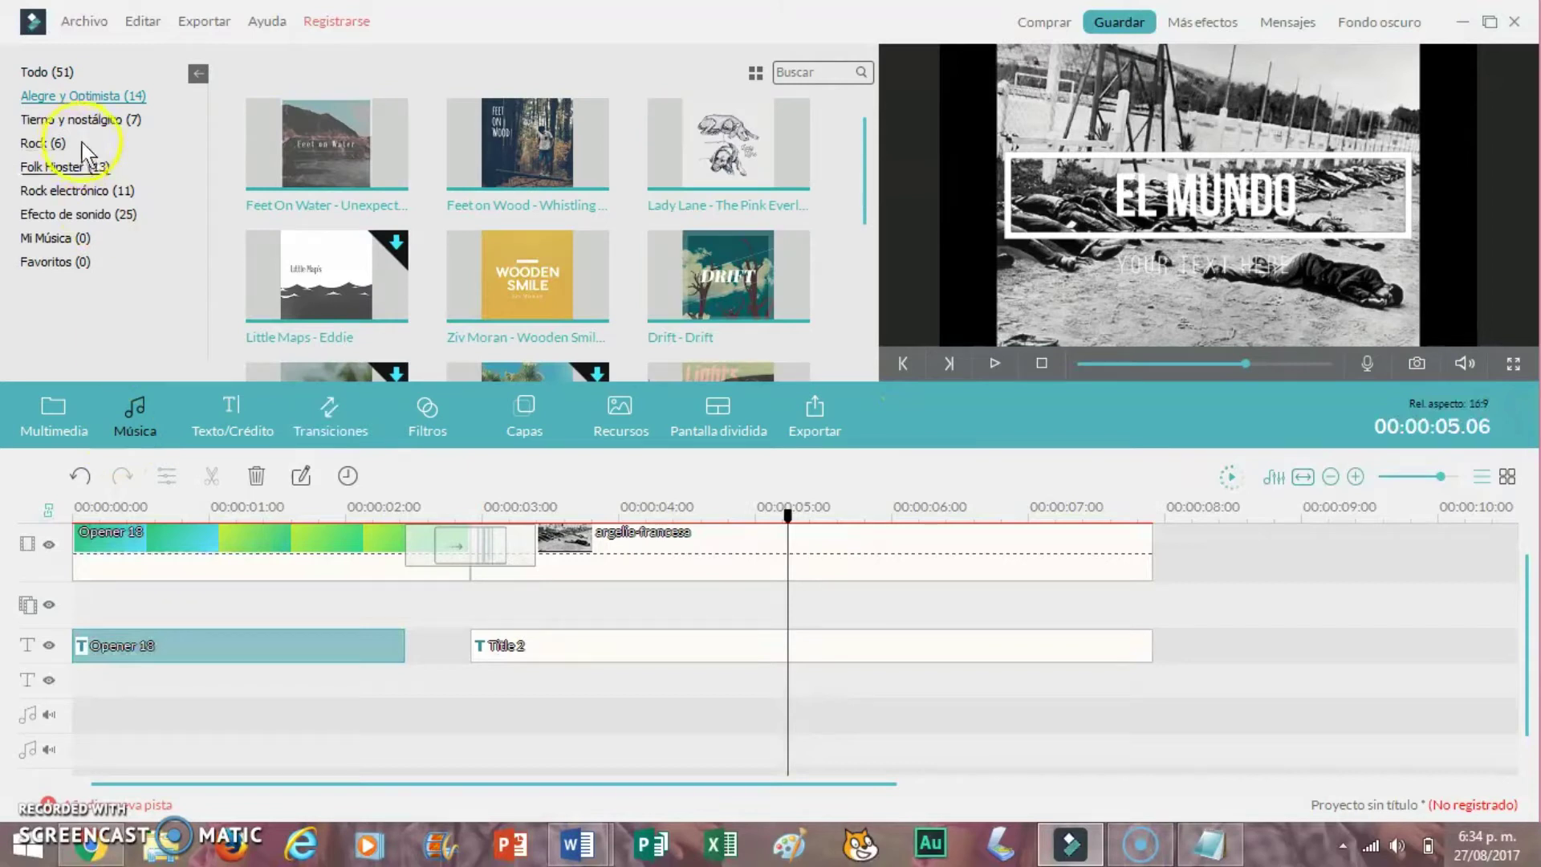
click(328, 143)
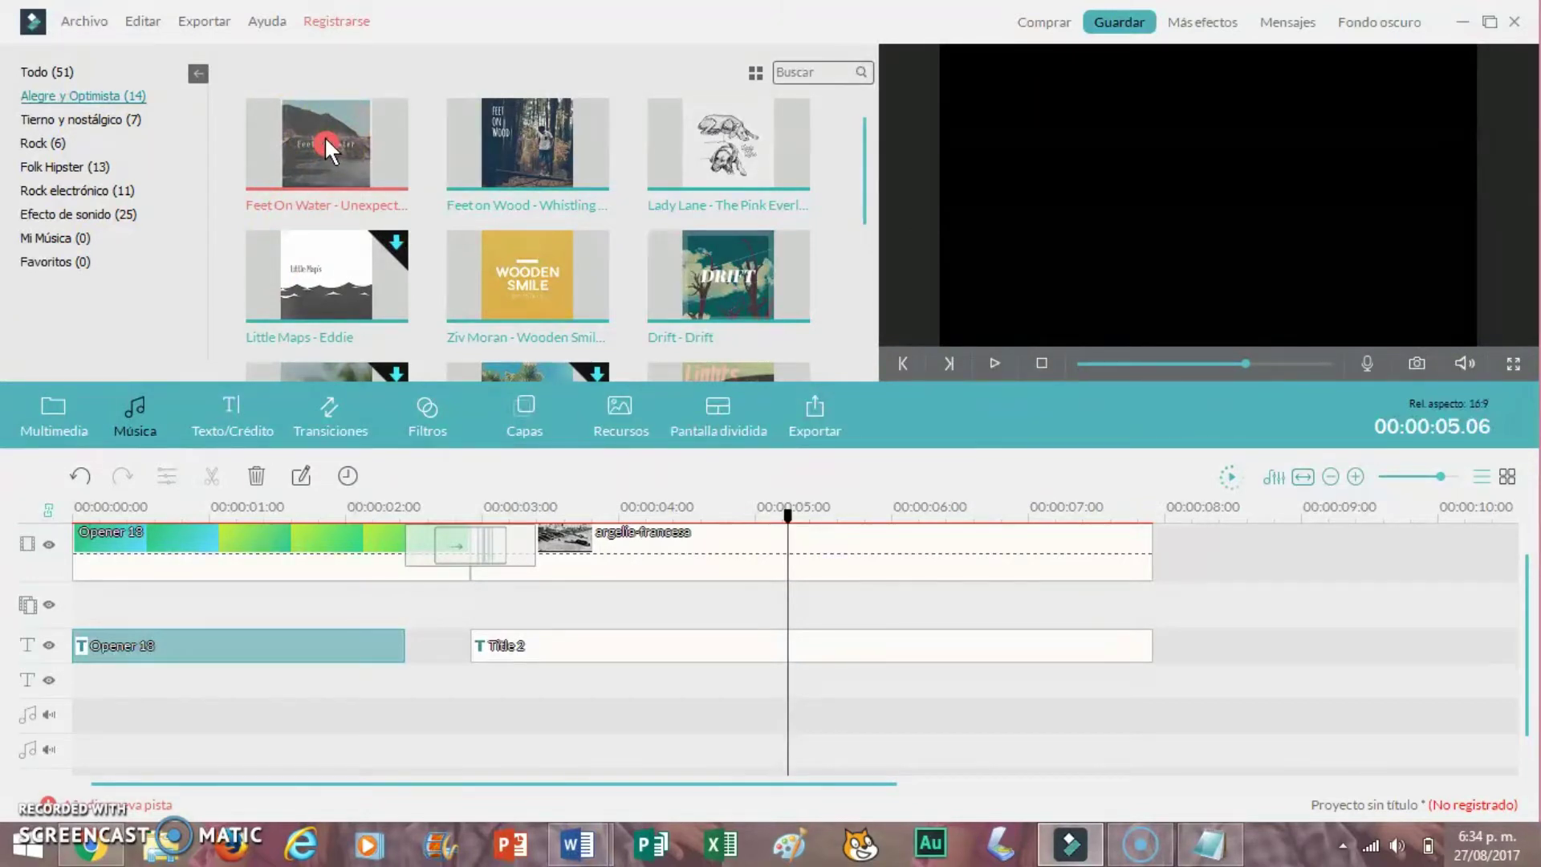
drag(324, 133, 1535, 726)
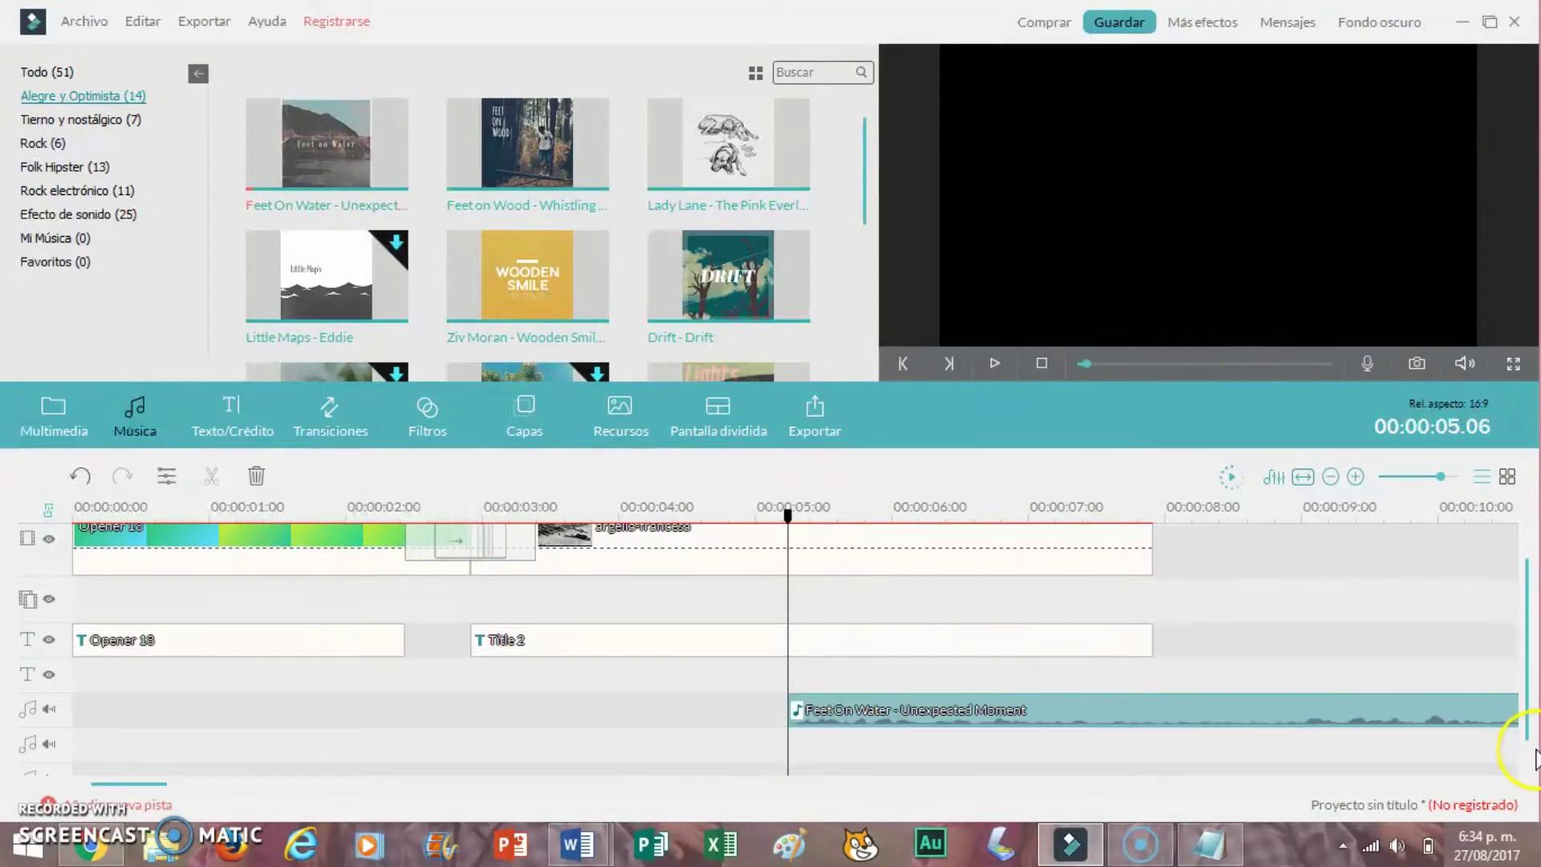
drag(955, 715, 77, 708)
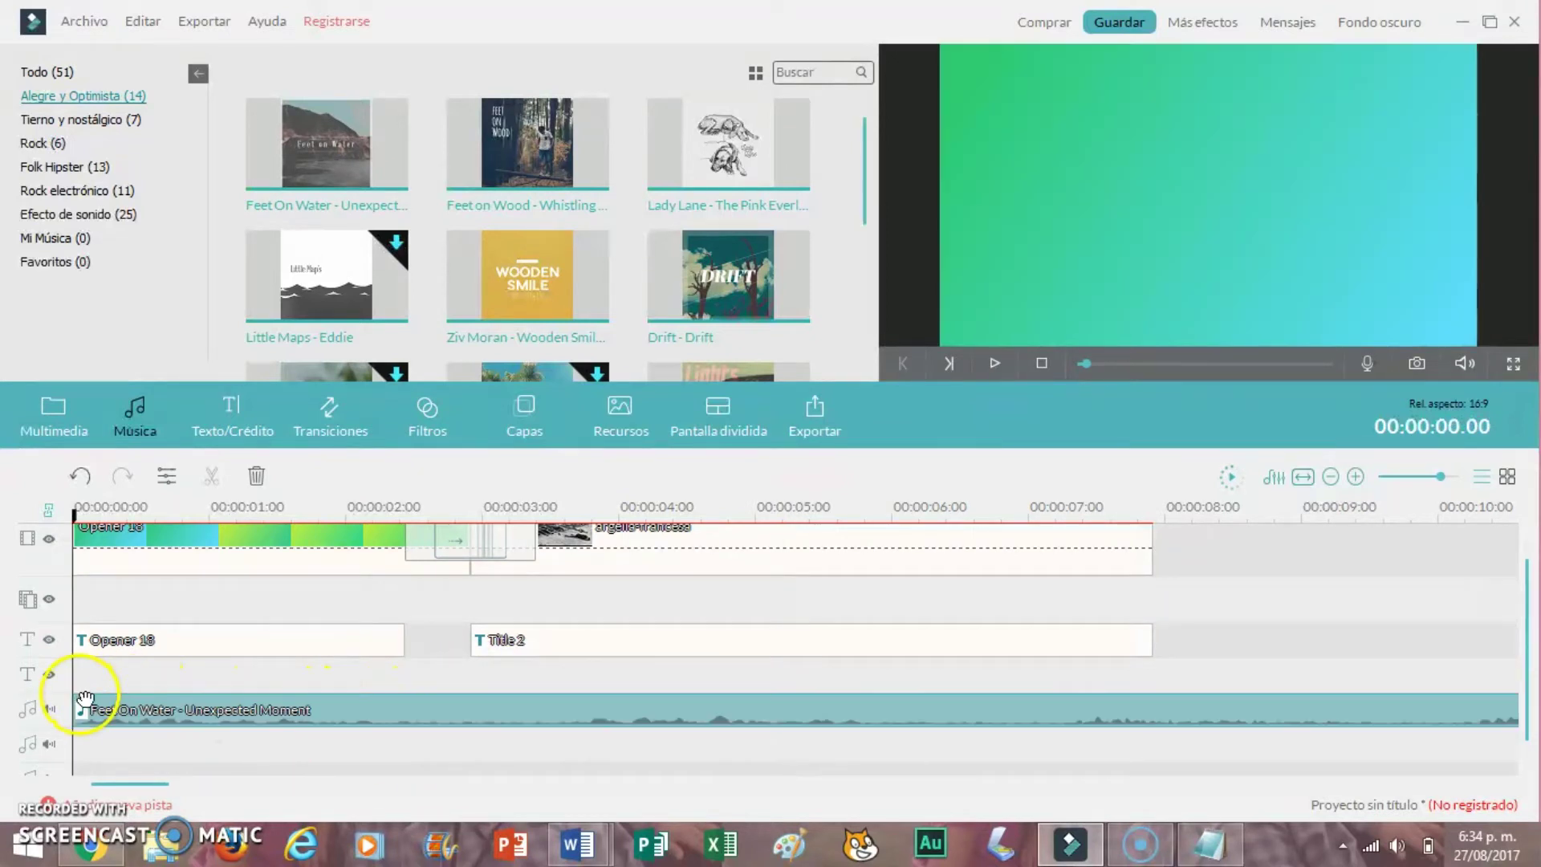
click(997, 363)
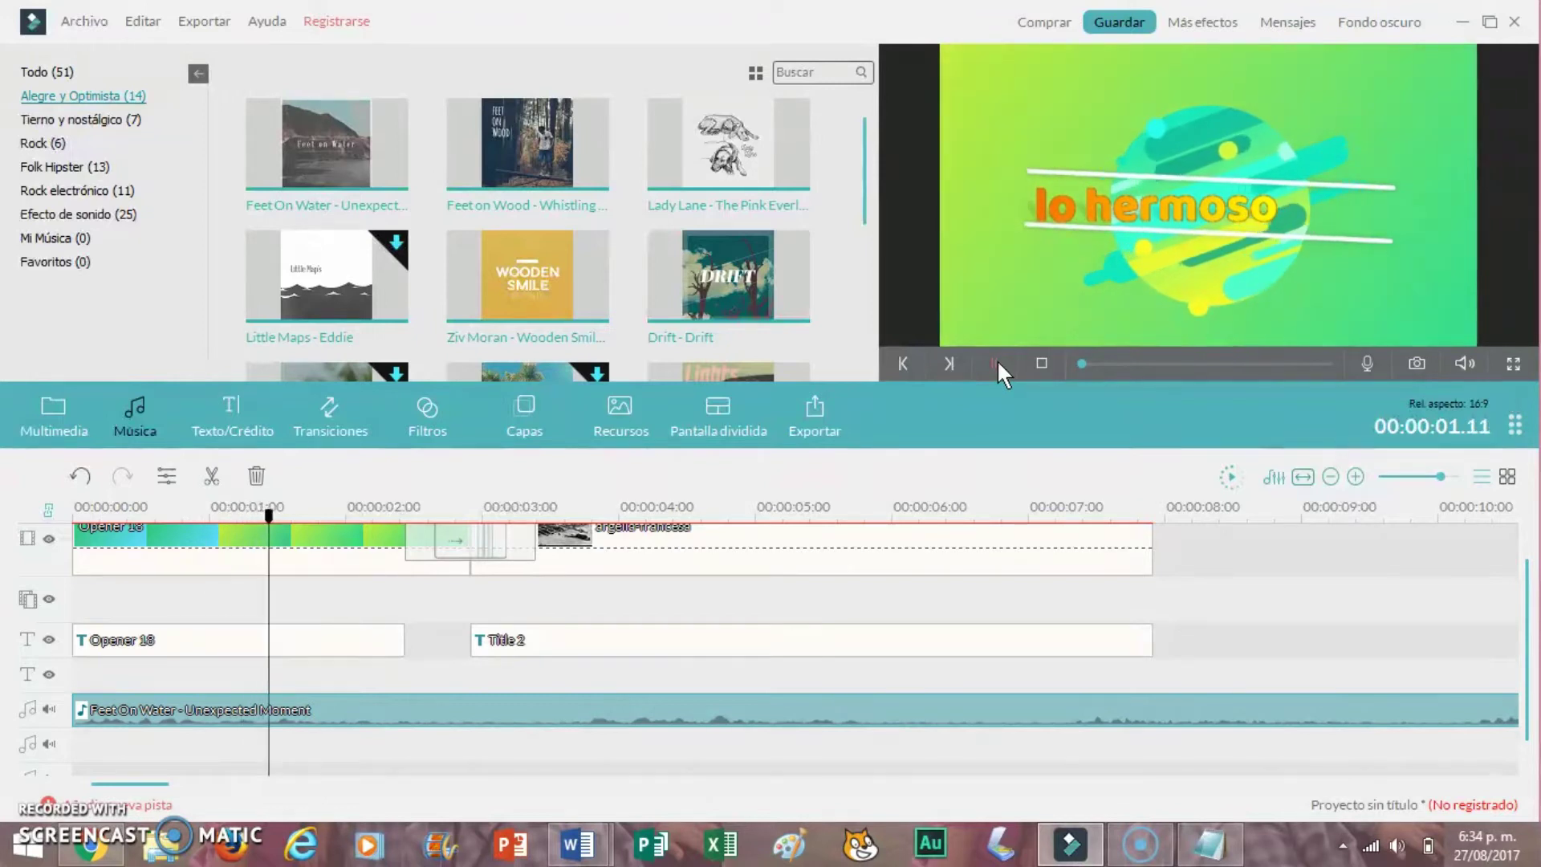
click(995, 363)
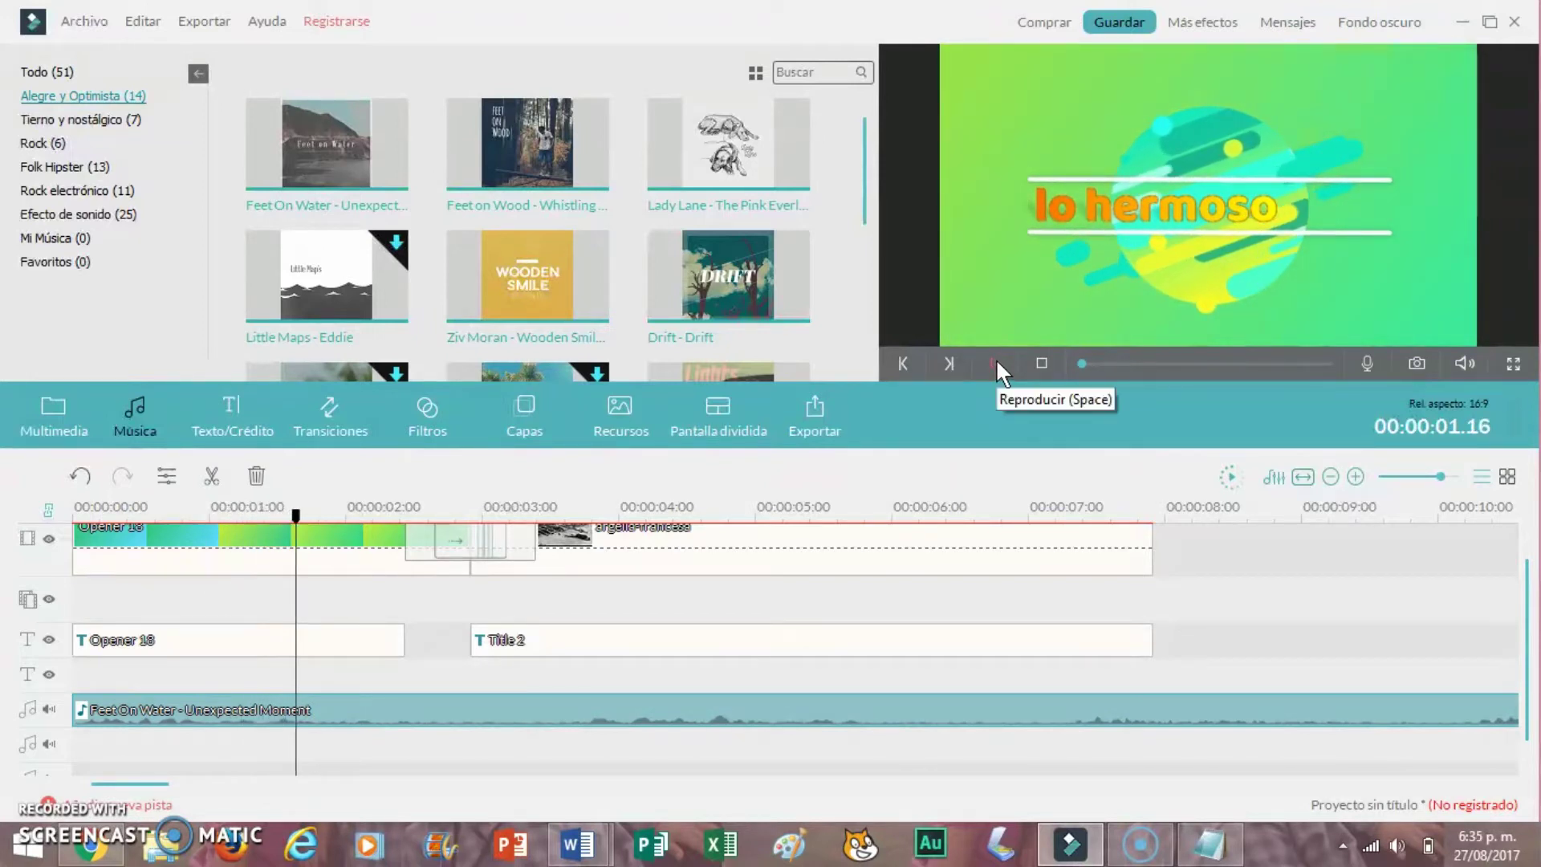
Step: Review the animation presets available for the opener's "lo hermoso" text
double_click(128, 646)
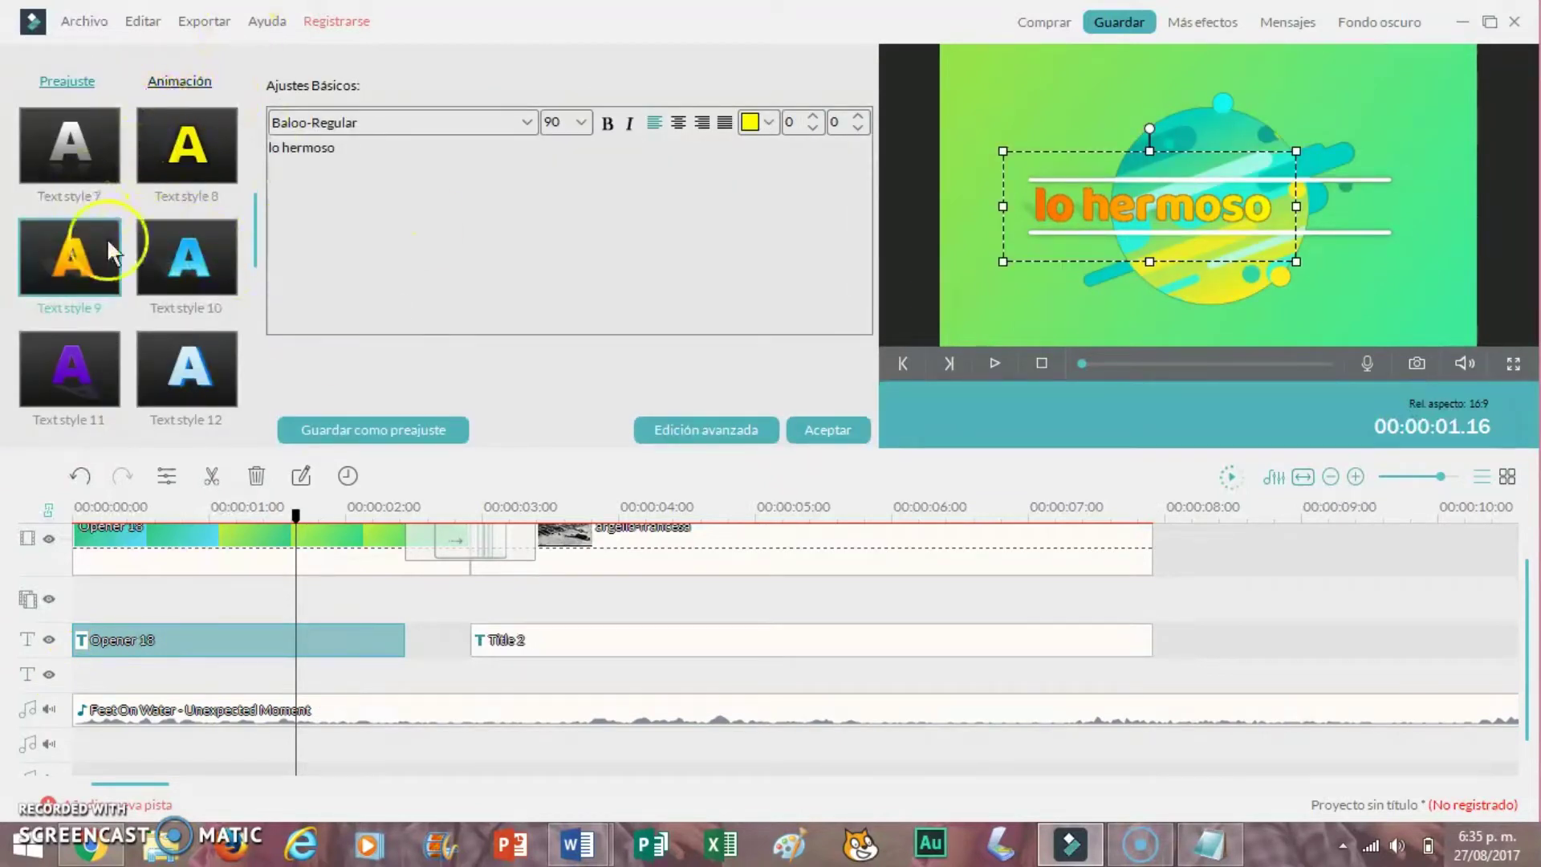
click(193, 82)
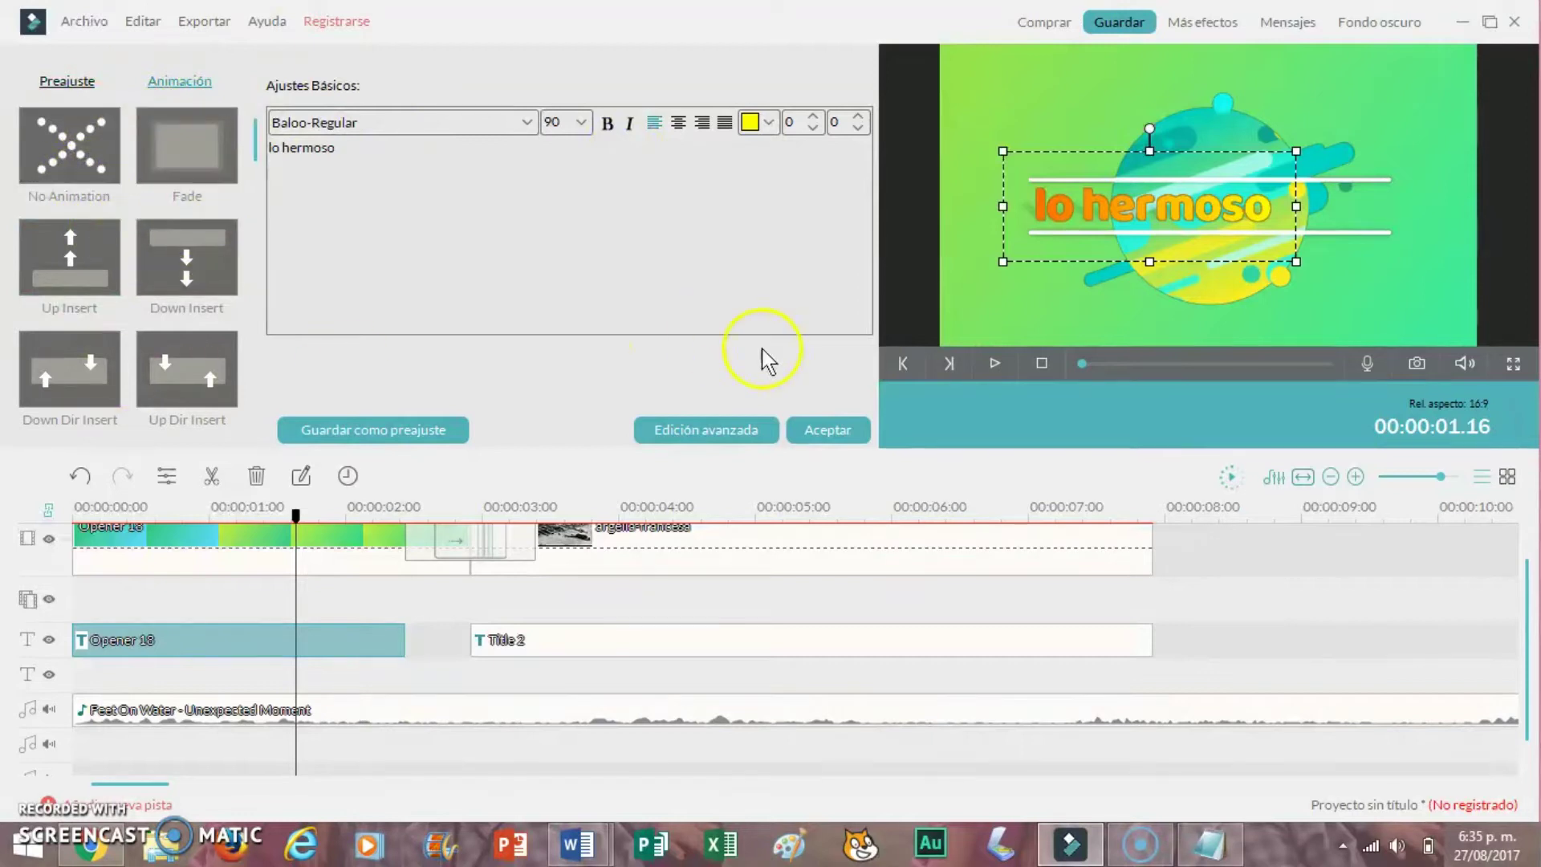
click(842, 429)
click(373, 551)
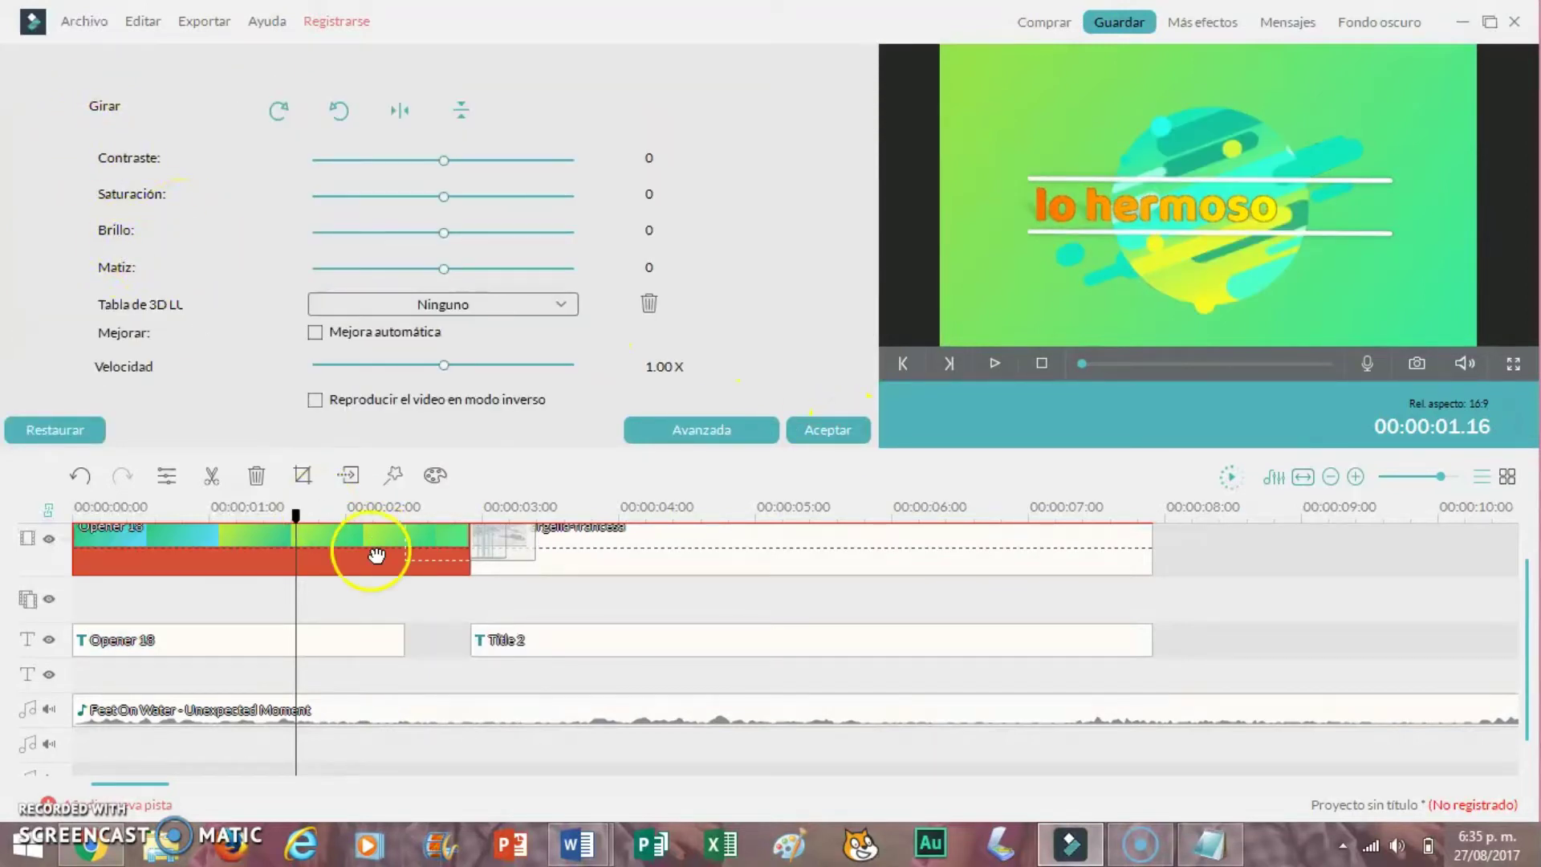
Step: Move the white frame and the "el mundo" heading of Title 2 up towards the upper part of the image
click(671, 561)
click(753, 650)
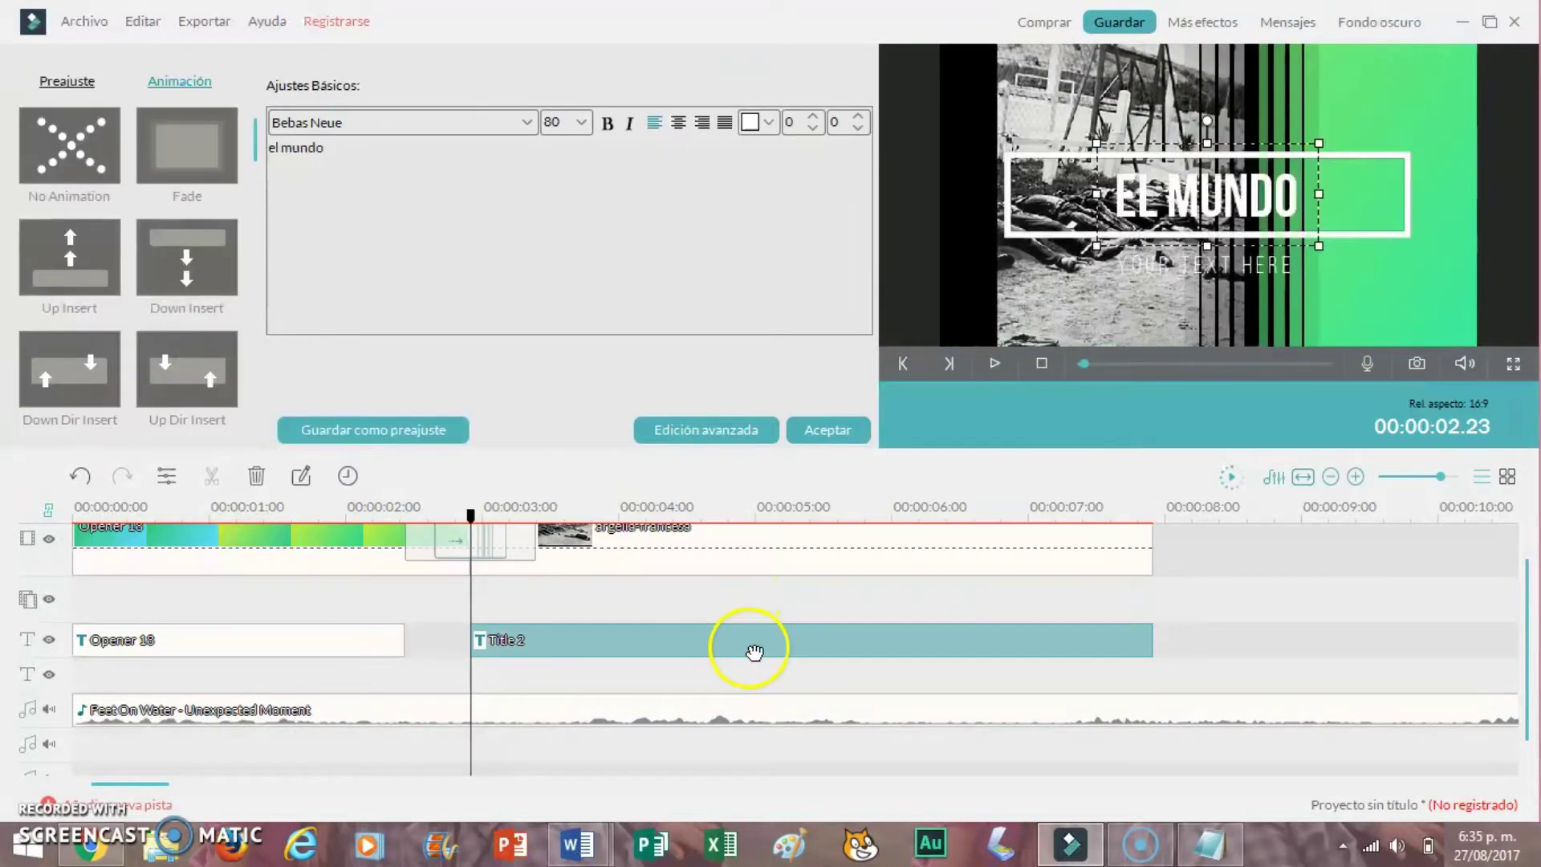
click(1349, 149)
drag(1348, 149, 1333, 70)
click(1279, 210)
drag(1278, 163, 1271, 80)
Step: Delete the placeholder subtitle "YOUR TEXT HERE" from Title 2
click(1276, 259)
double_click(1292, 264)
key(BackSpace)
key(BackSpace)
key(BackSpace)
key(BackSpace)
key(BackSpace)
key(BackSpace)
key(BackSpace)
key(BackSpace)
key(BackSpace)
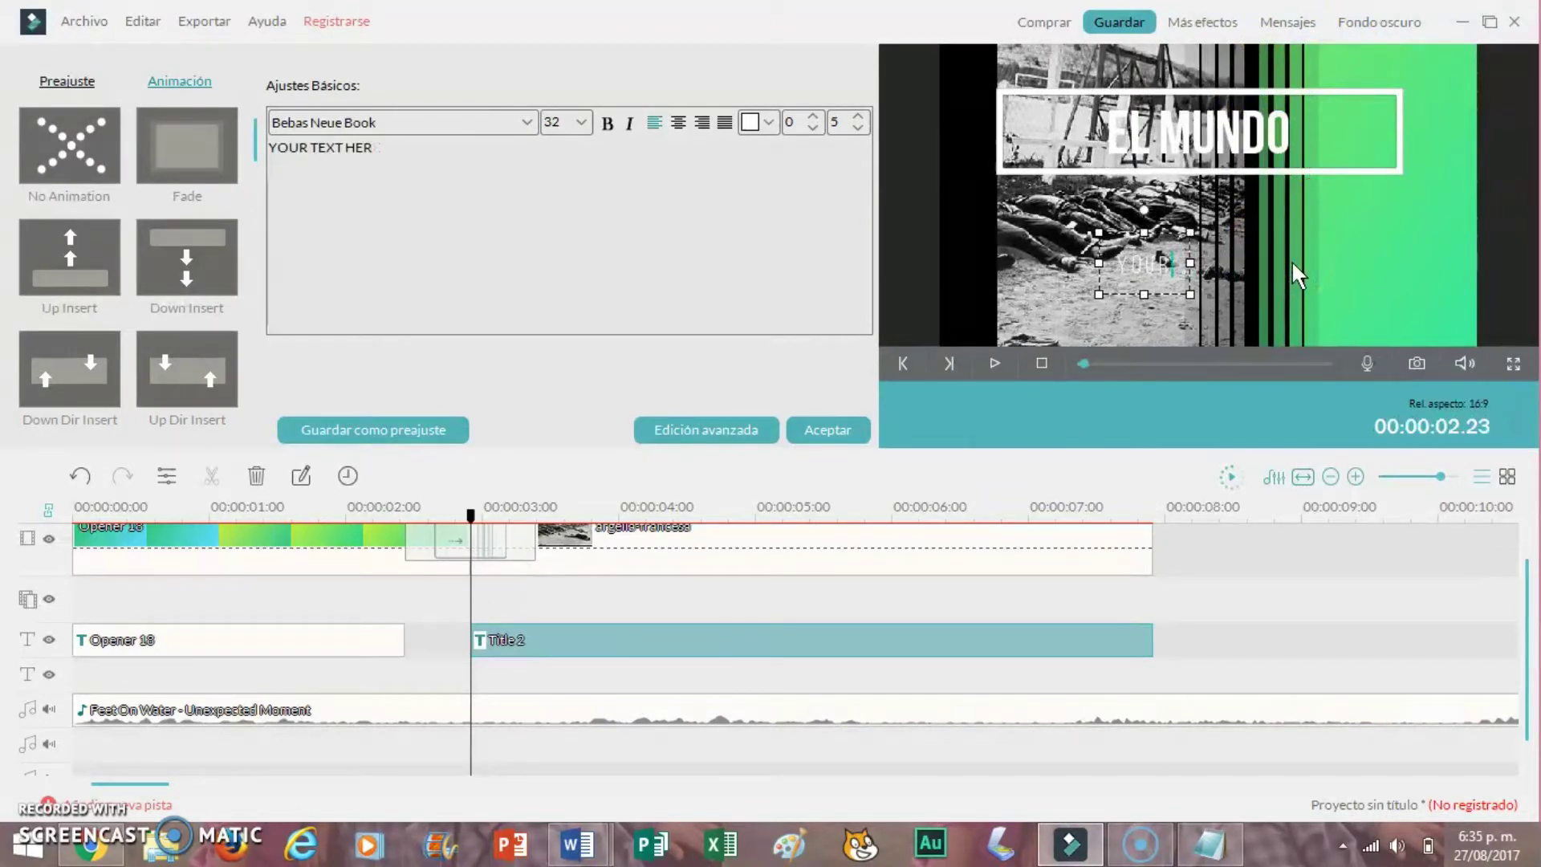
click(1228, 632)
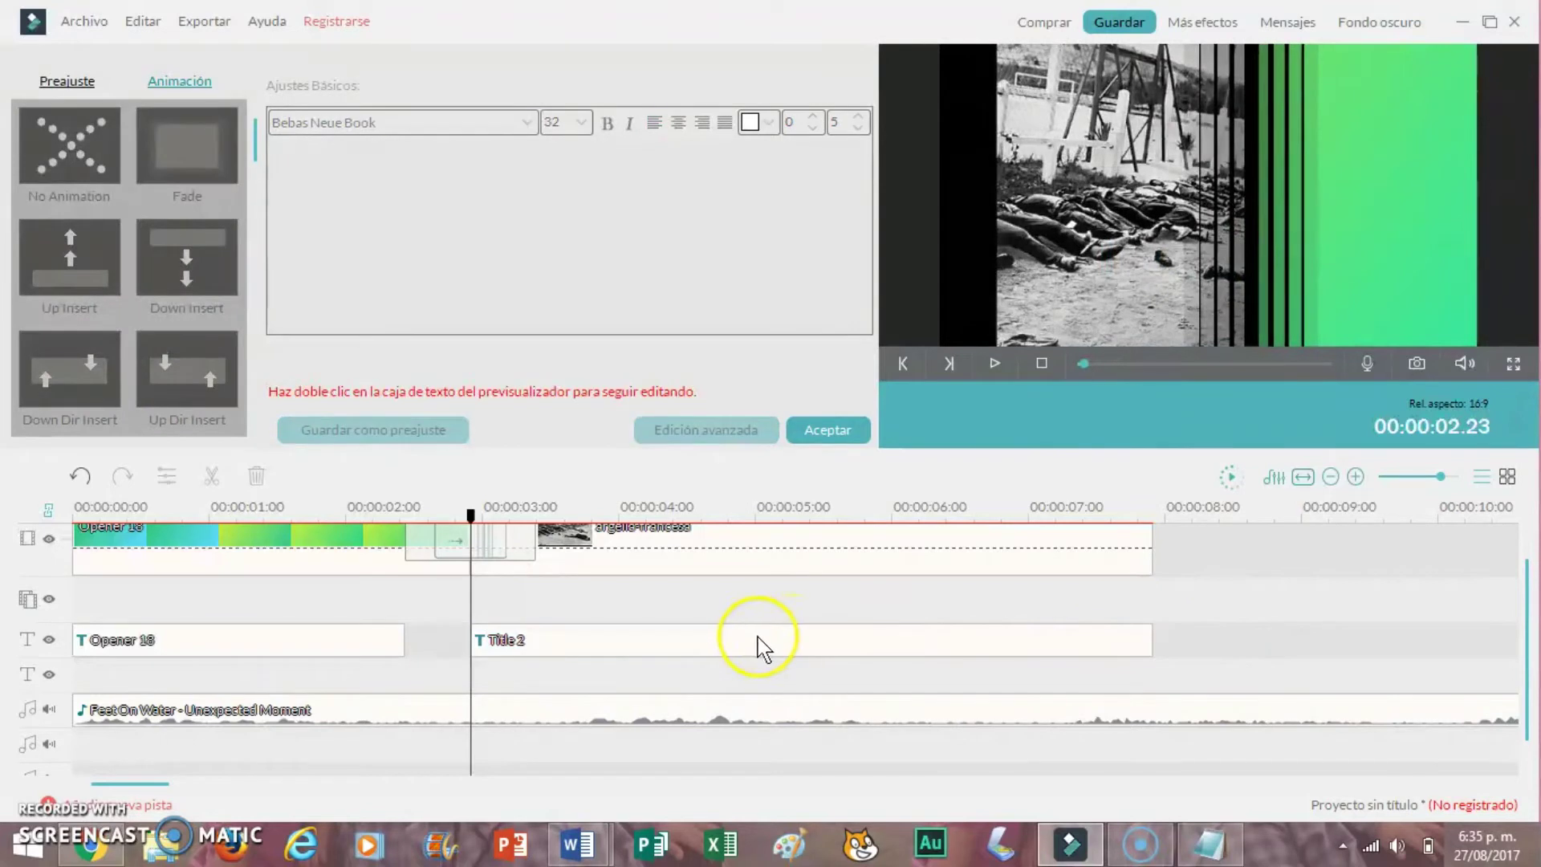
click(687, 636)
drag(688, 636, 692, 636)
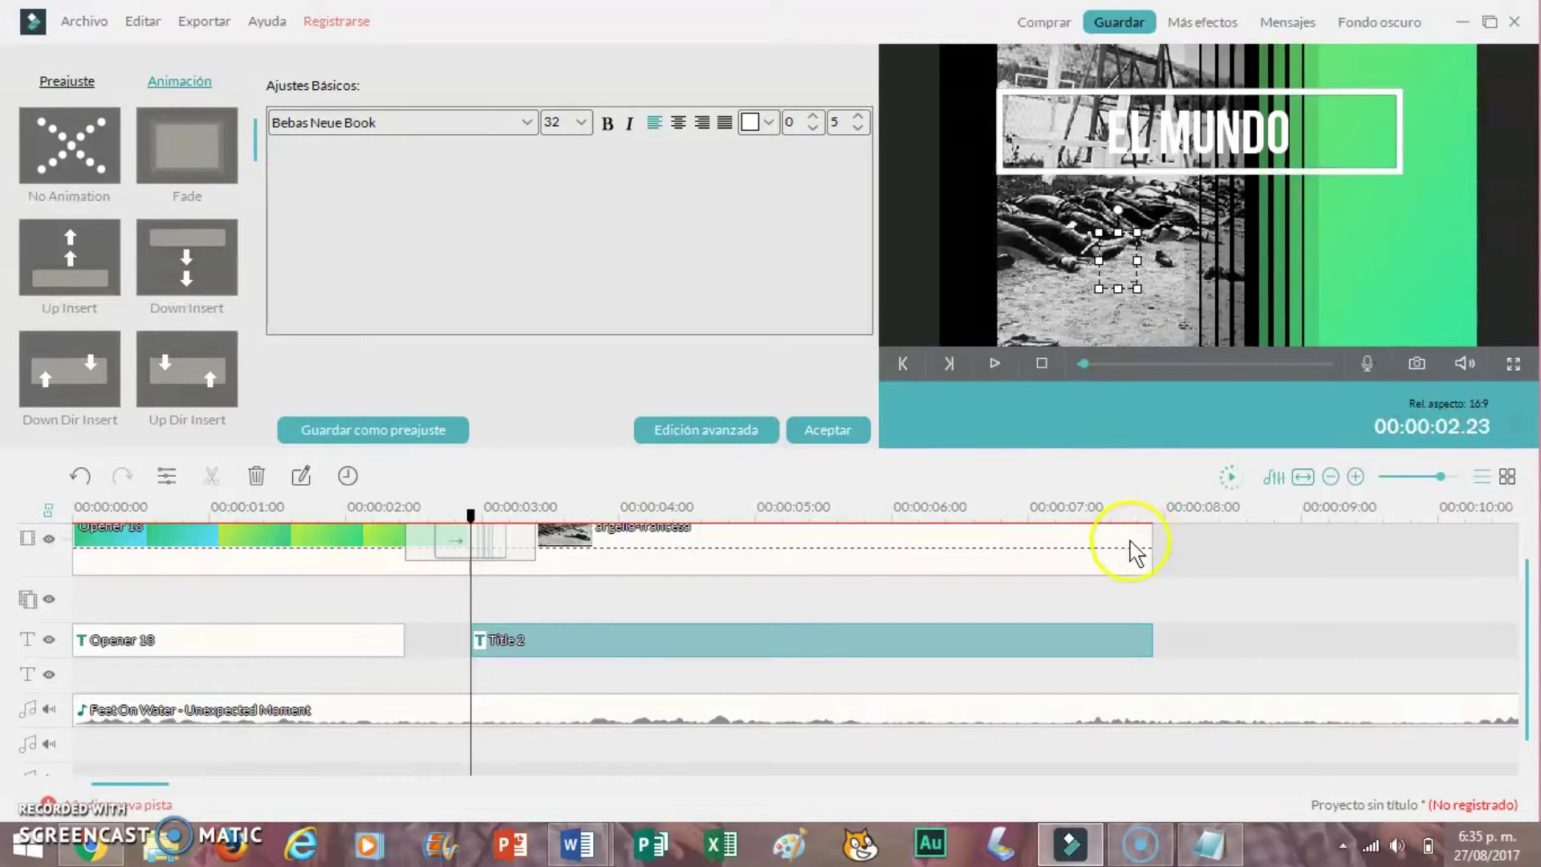
Step: Insert the Independencia de la India video right after the image, at 00:00:07.23
click(1158, 514)
drag(1158, 513, 1154, 518)
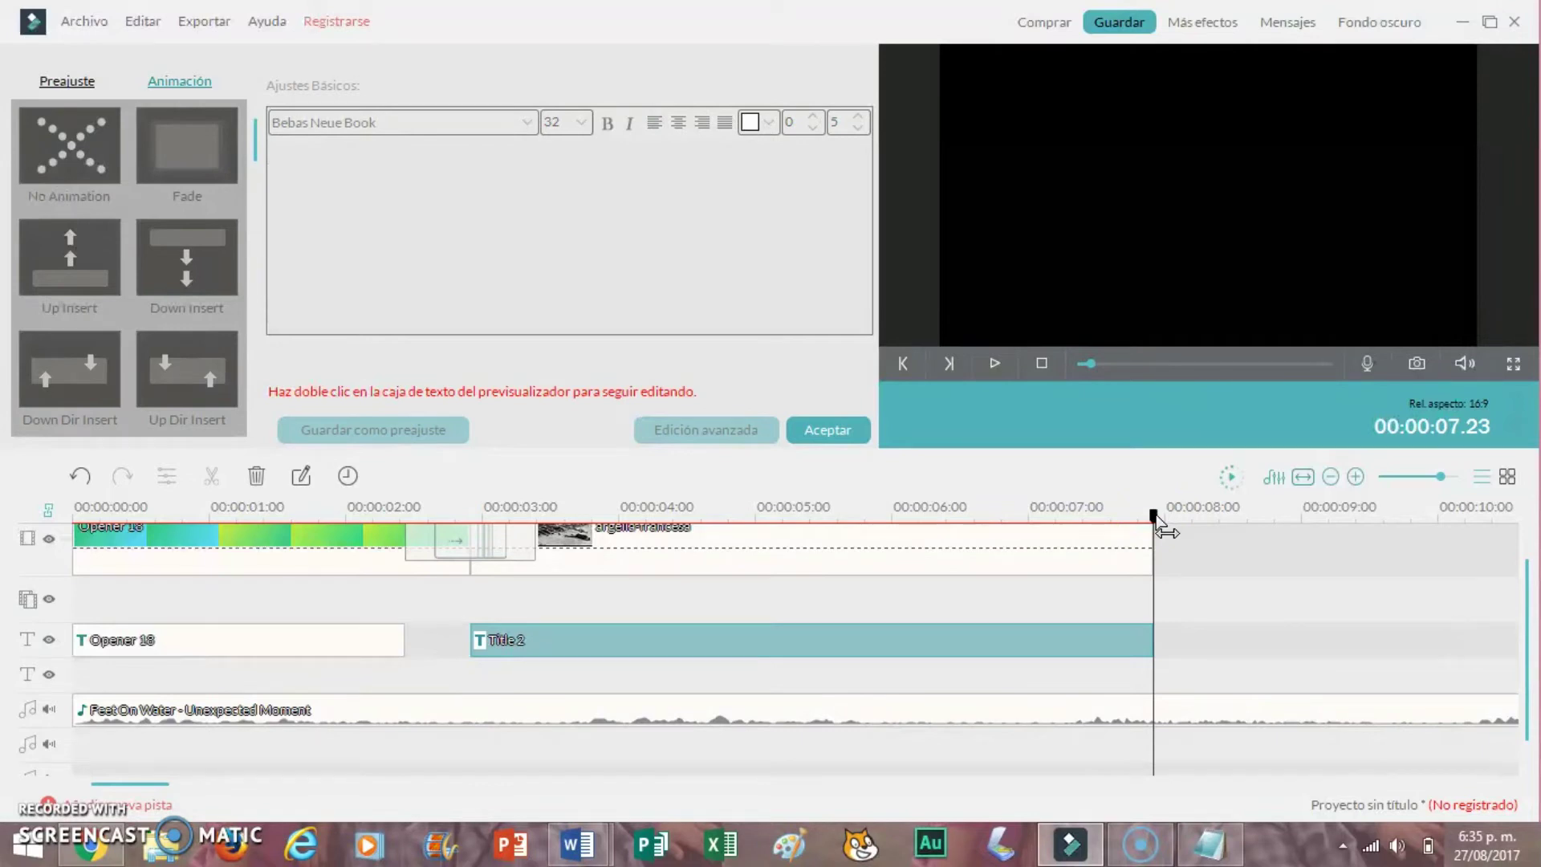
click(863, 437)
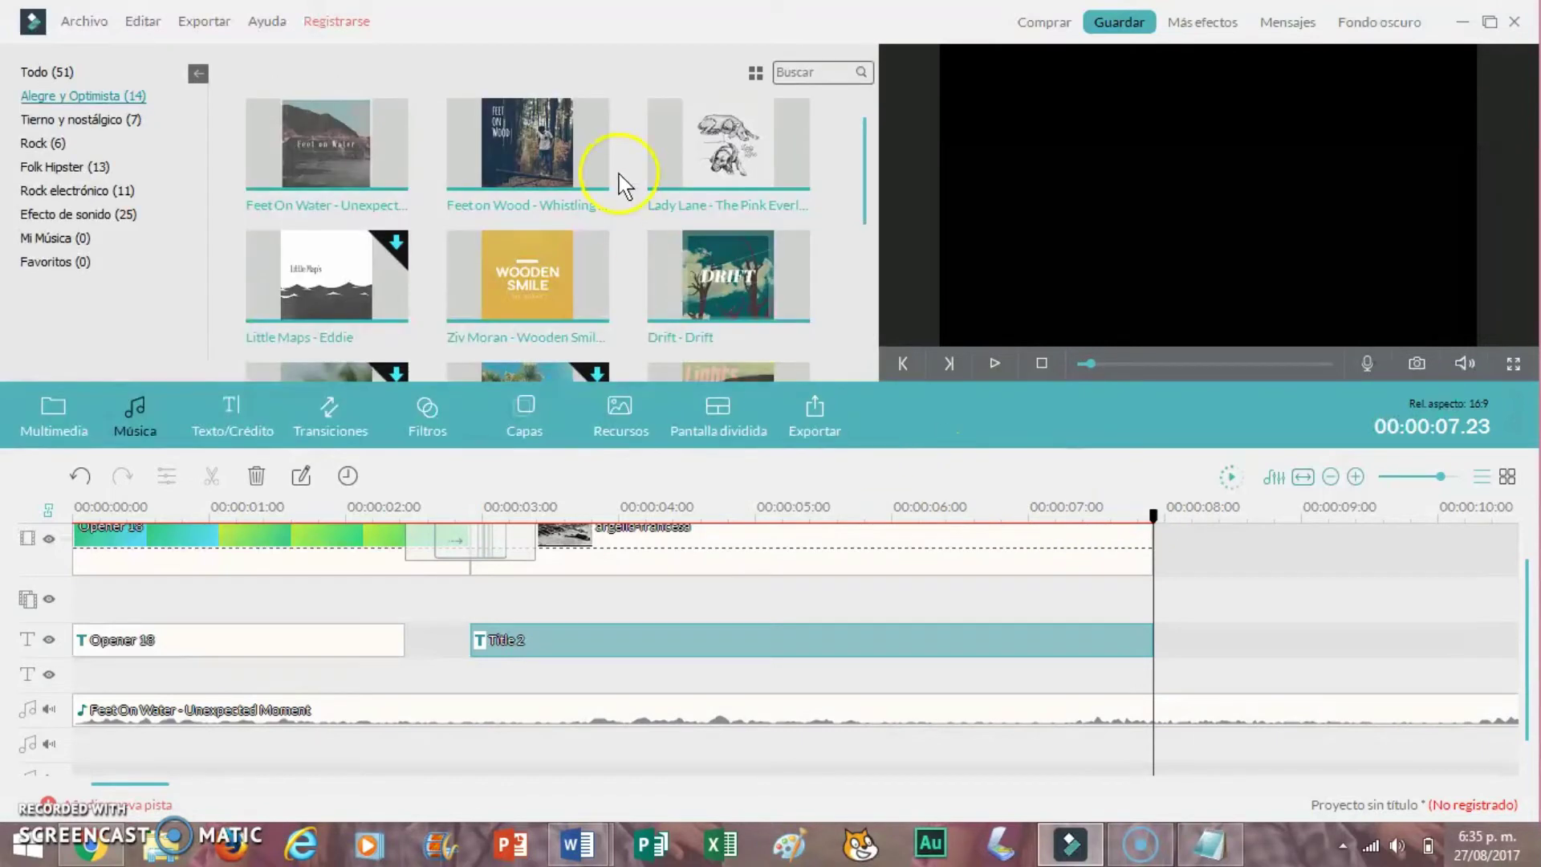
click(52, 407)
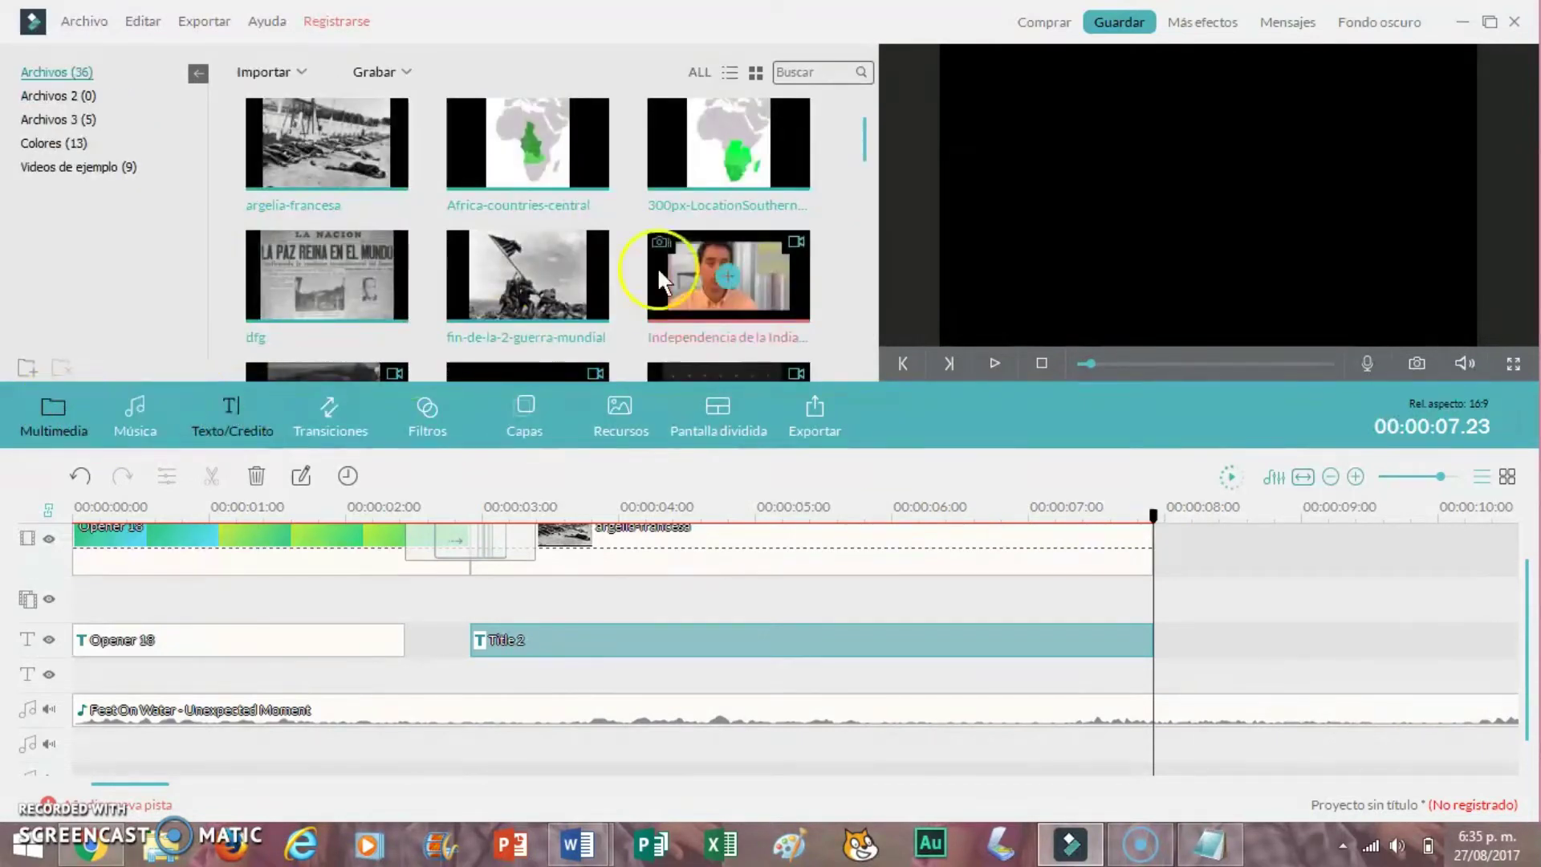
scroll(864, 156, down, 1)
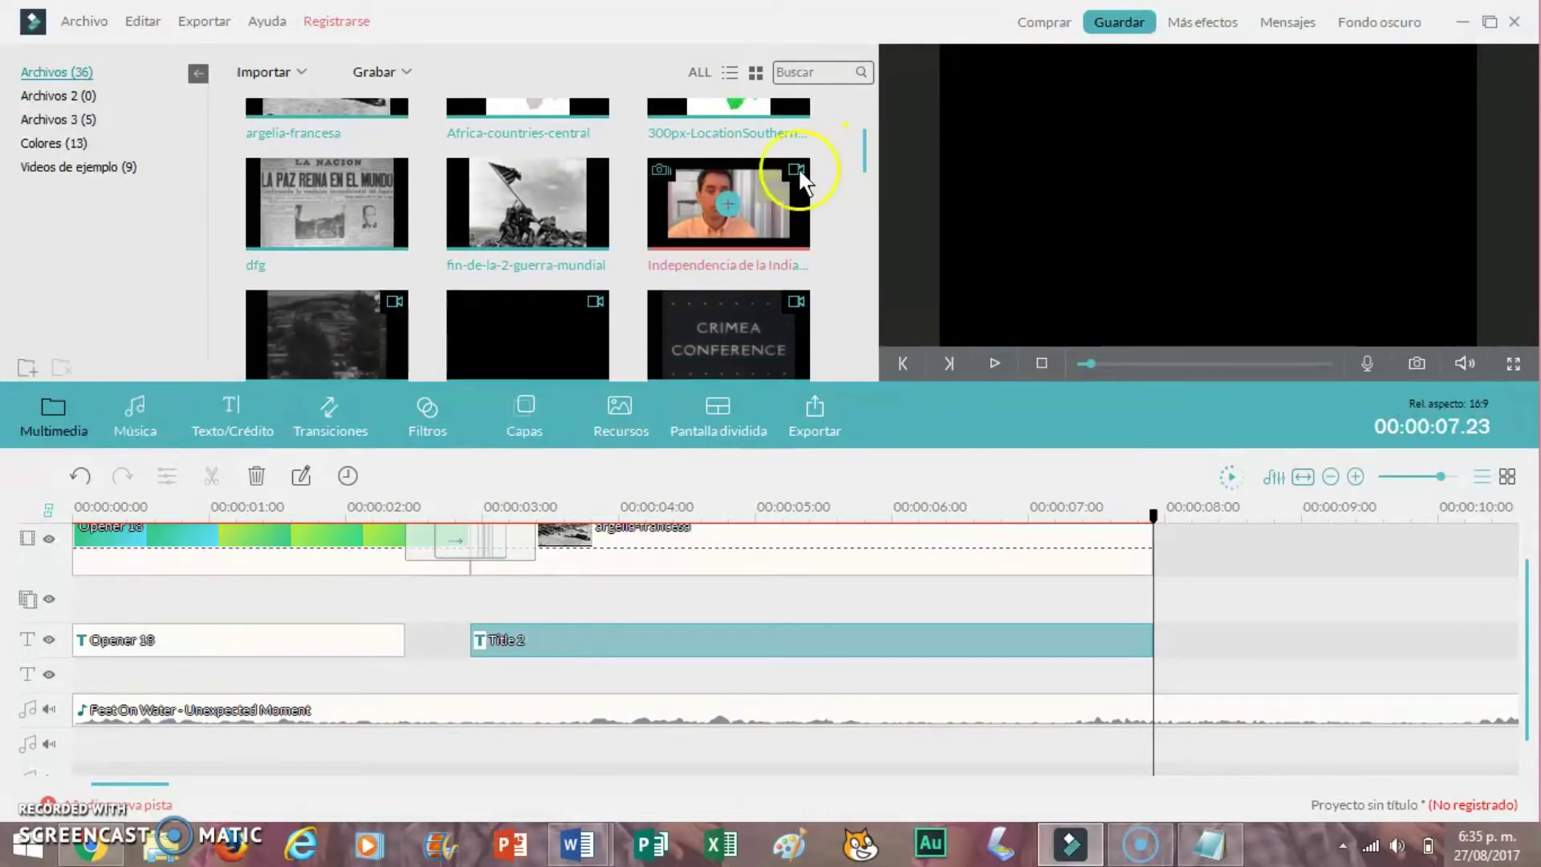
right_click(721, 203)
click(721, 203)
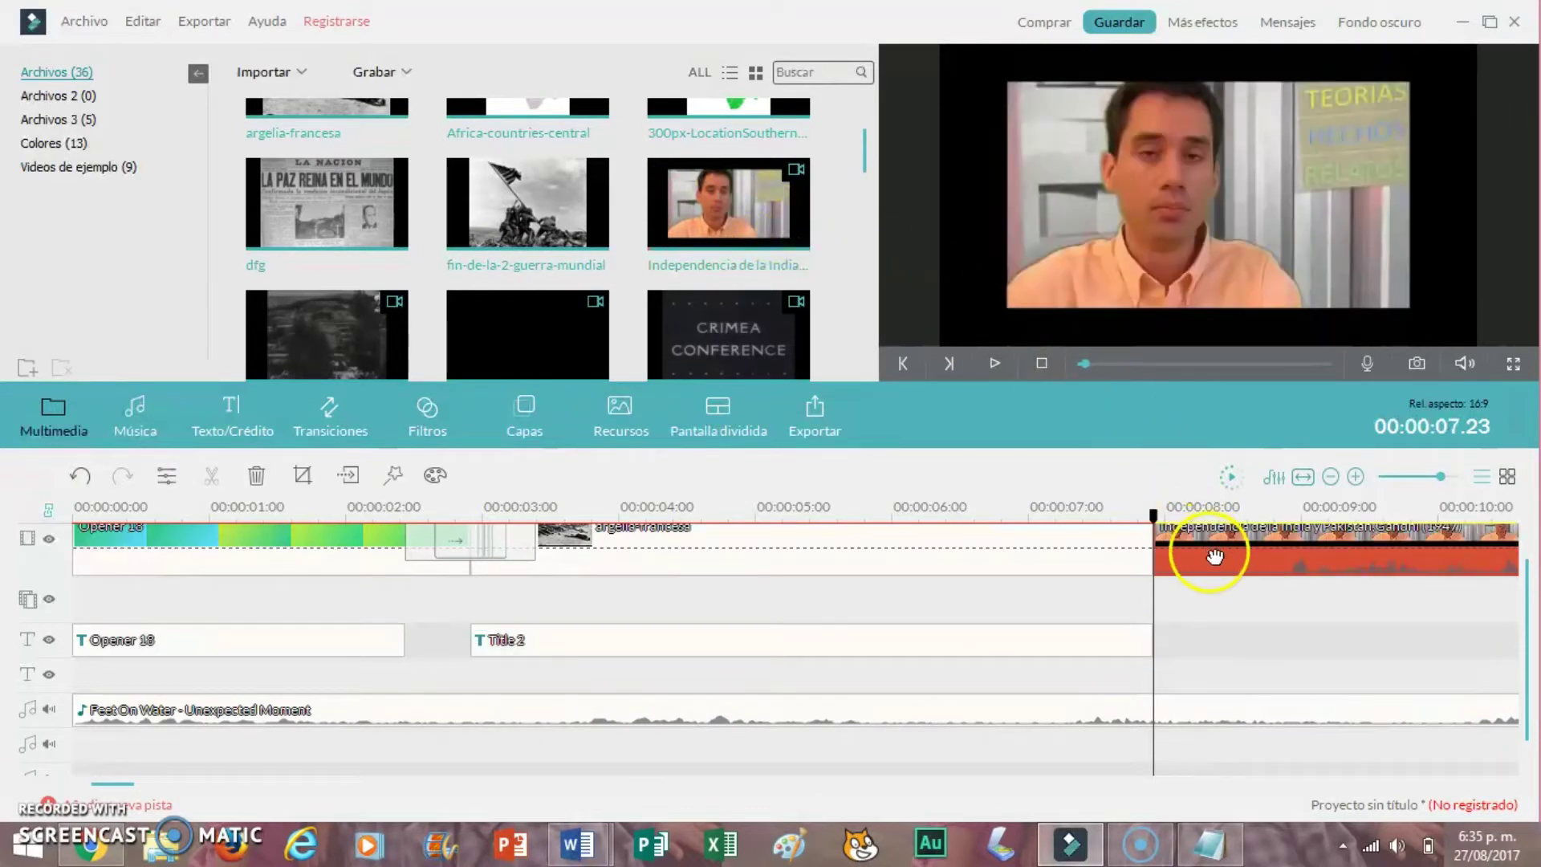
Step: Detach the audio from the Independencia de la India video and delete that audio clip
right_click(1207, 549)
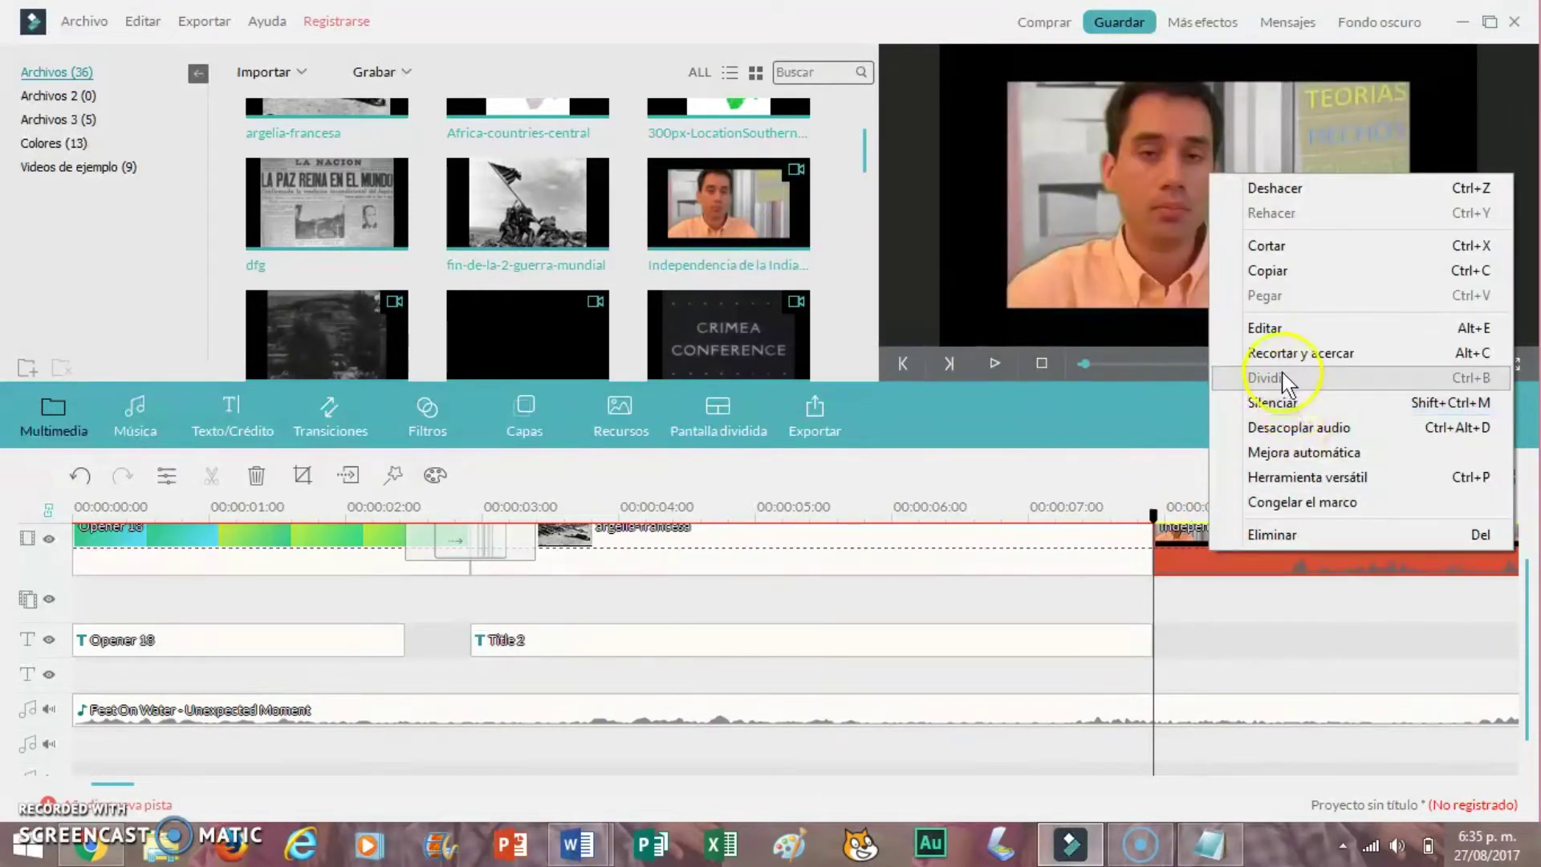
click(1294, 431)
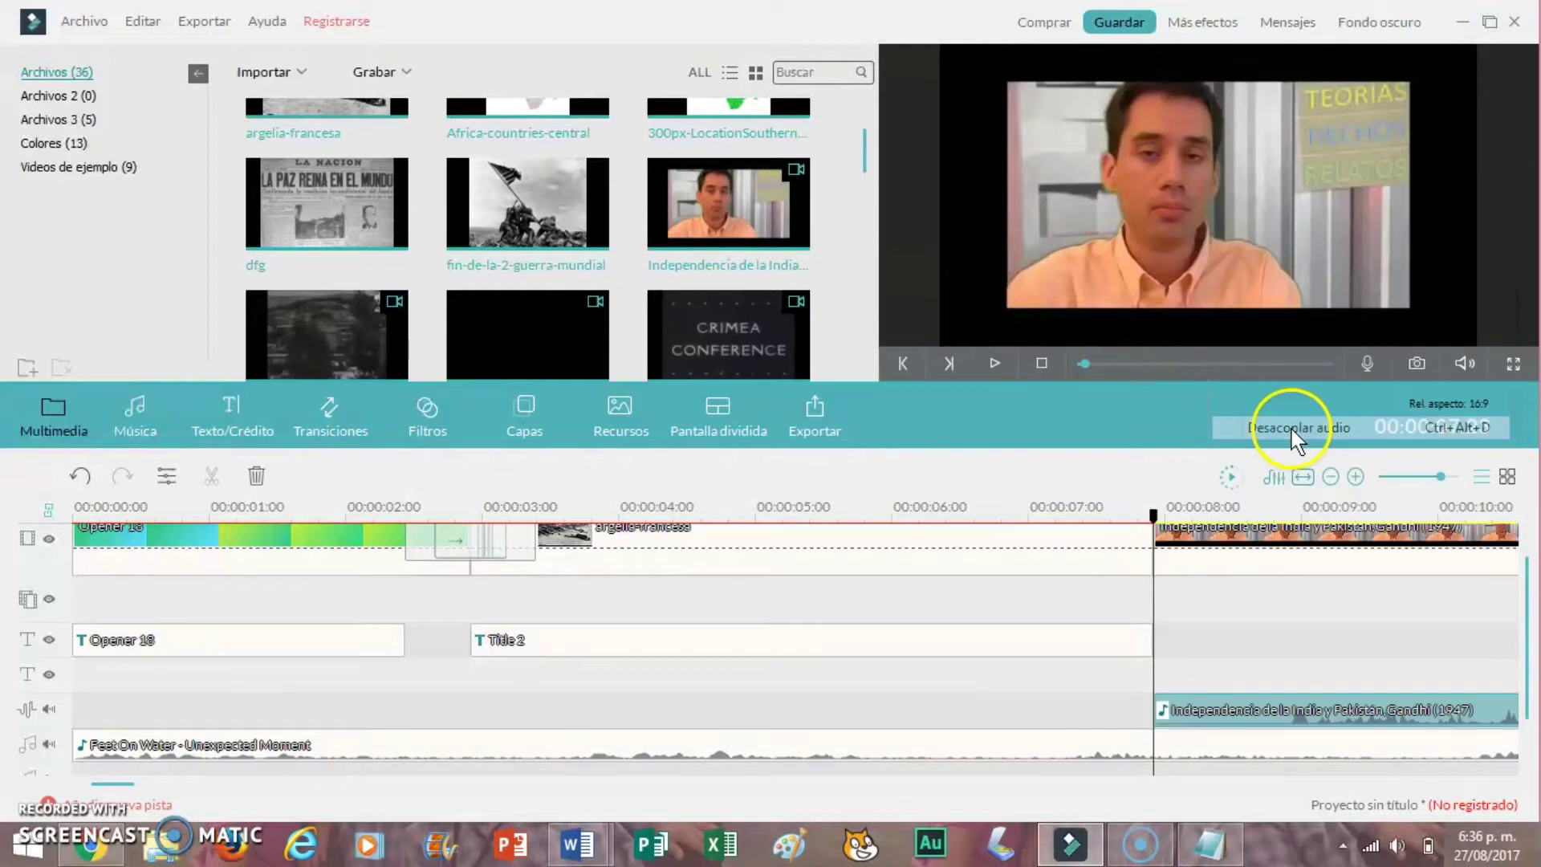
right_click(1292, 703)
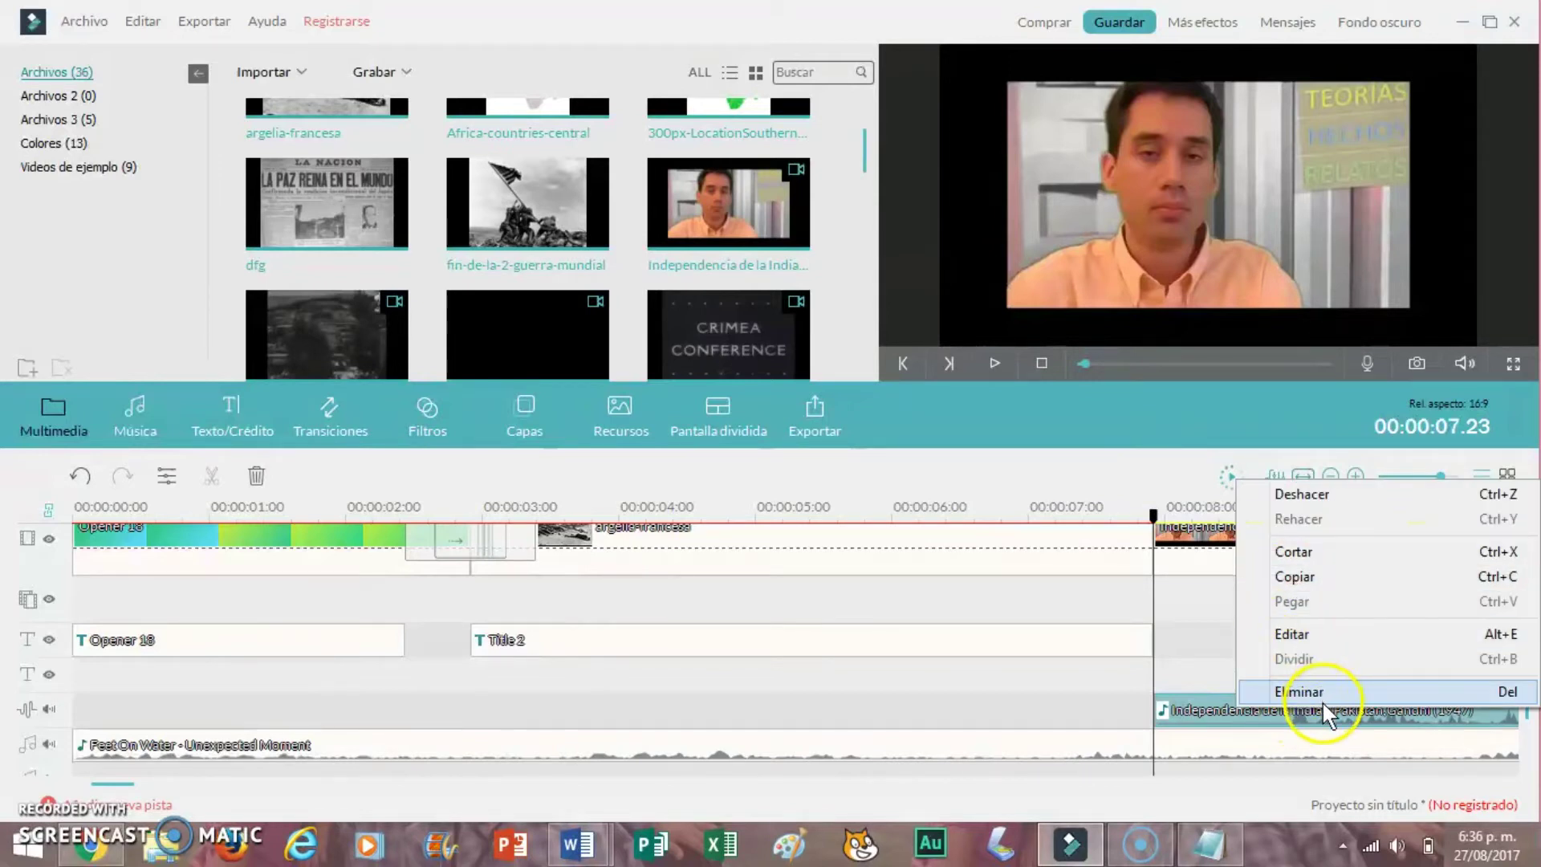
click(1284, 692)
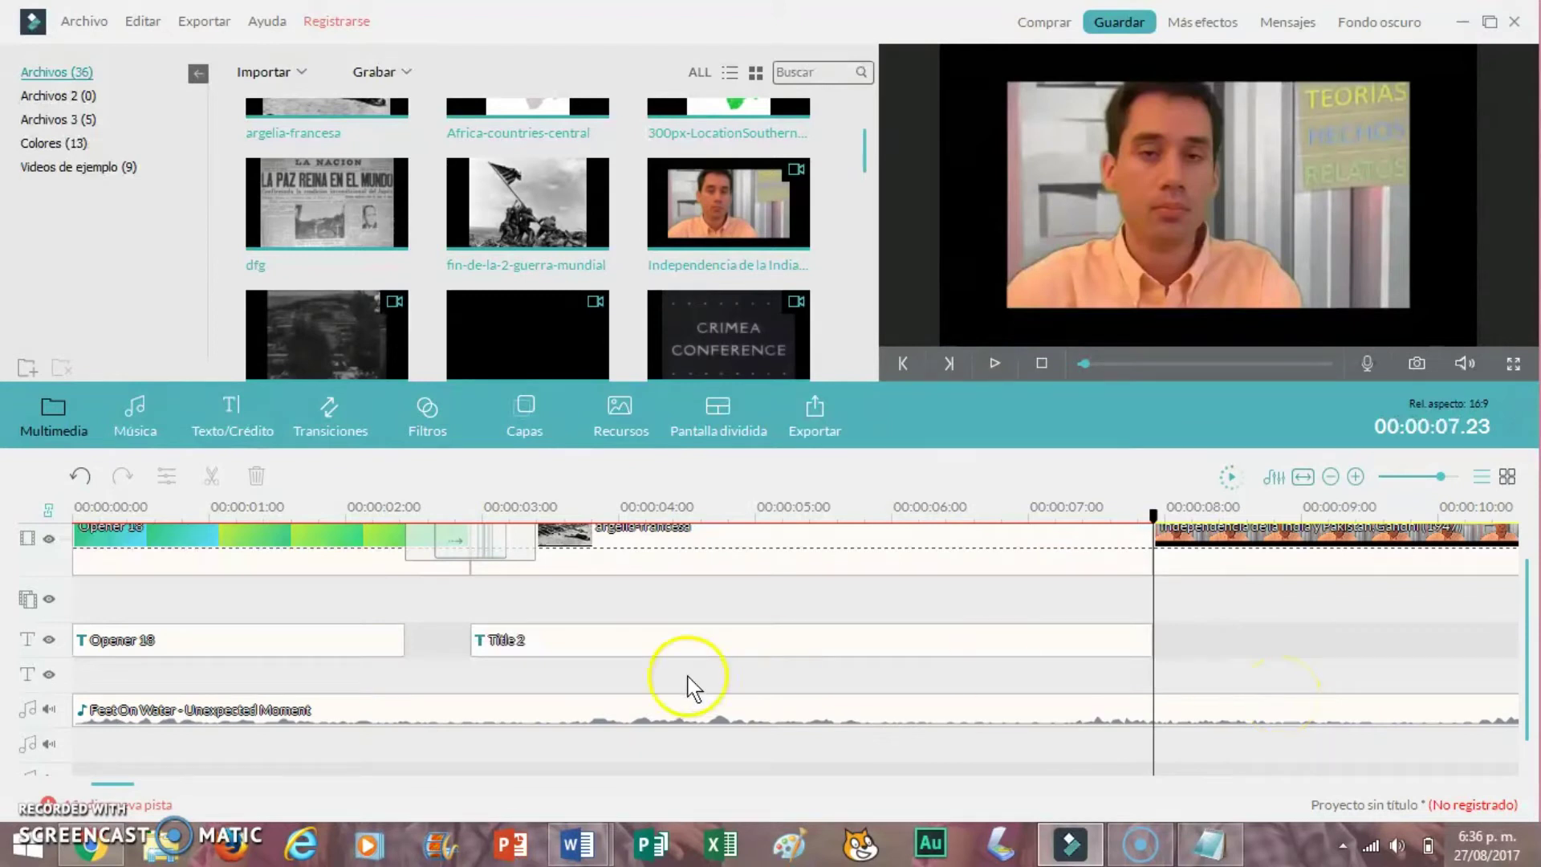
Step: Split the Independencia de la India video at 00:00:32.20 and delete the part before the cut
drag(116, 792, 229, 777)
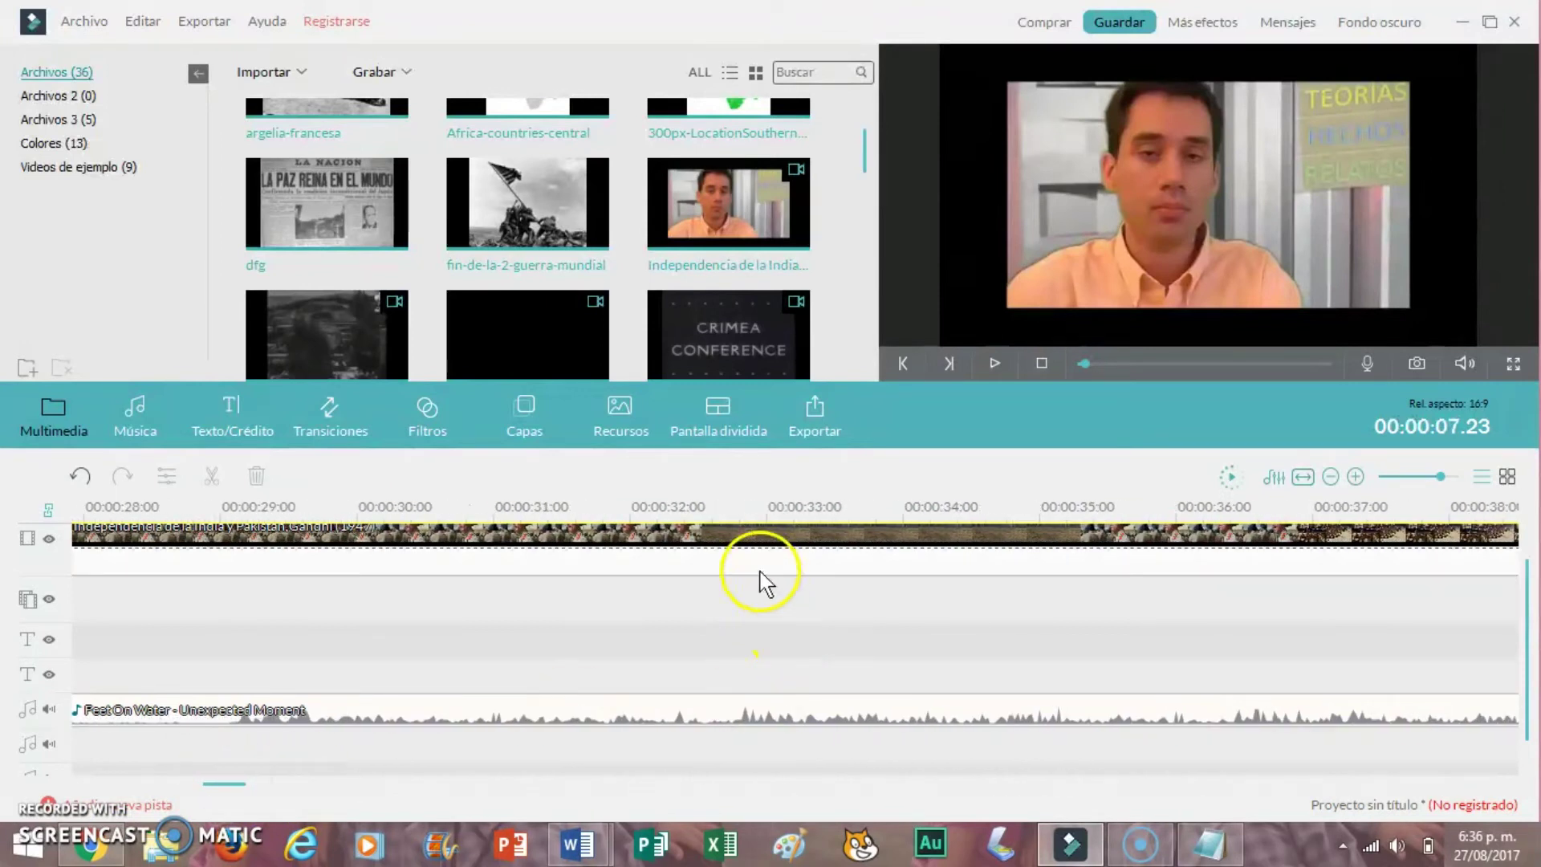
click(754, 538)
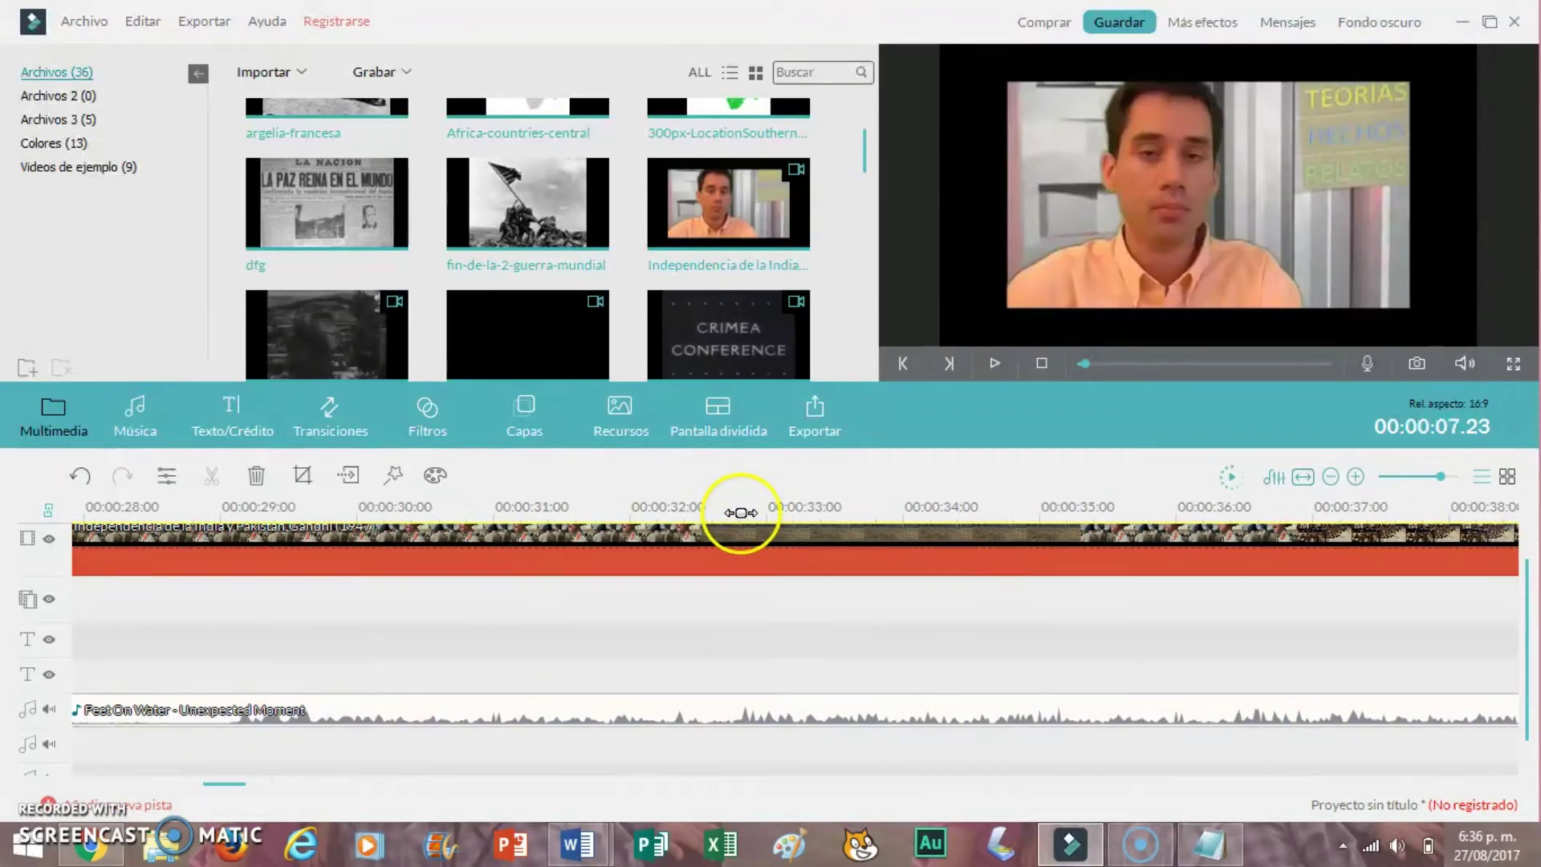
click(739, 516)
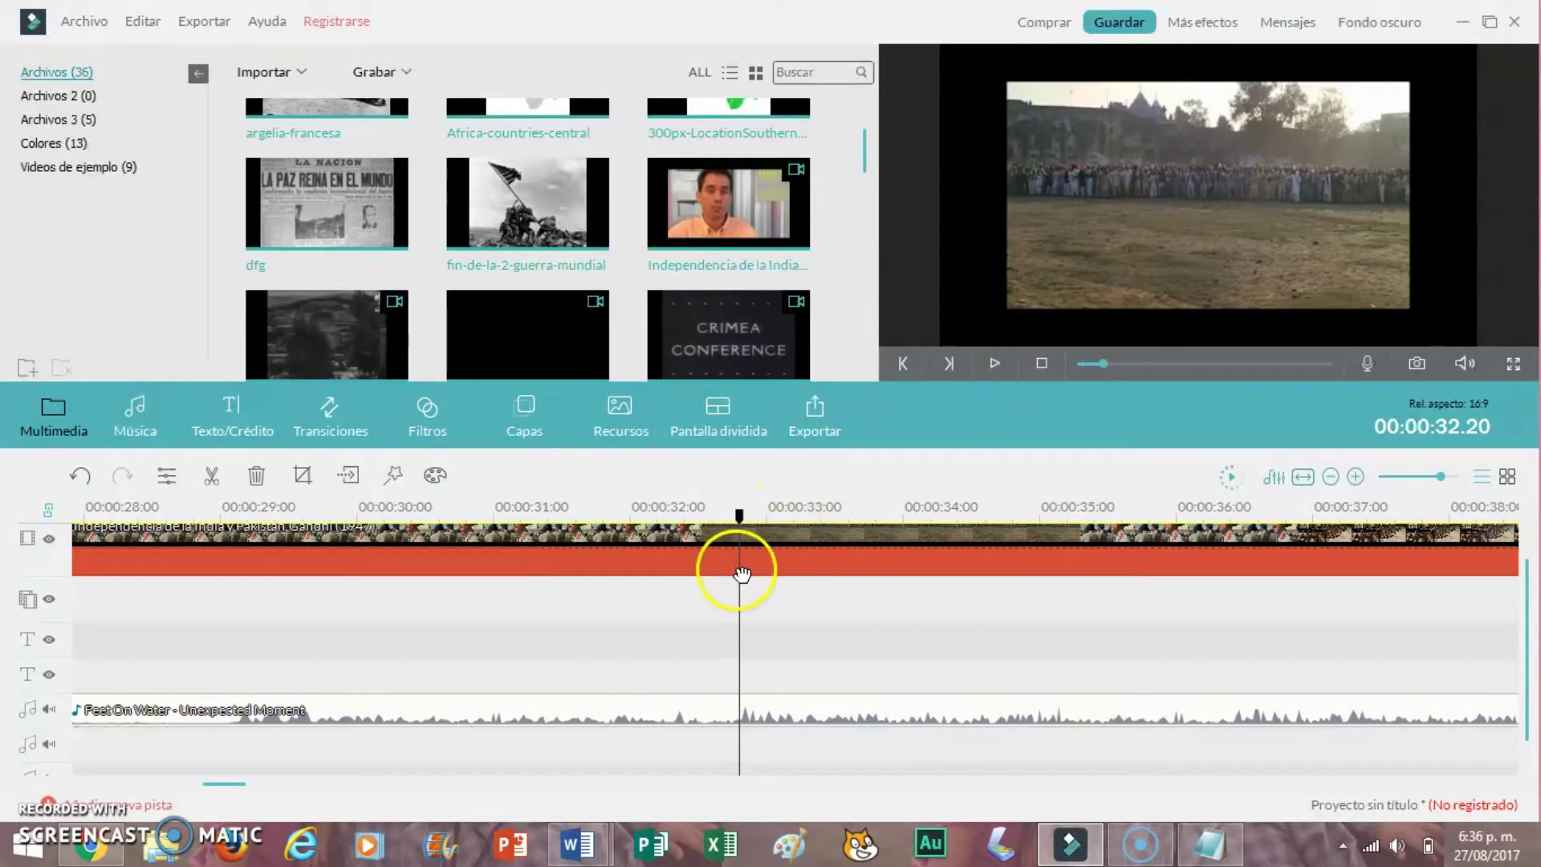
click(212, 475)
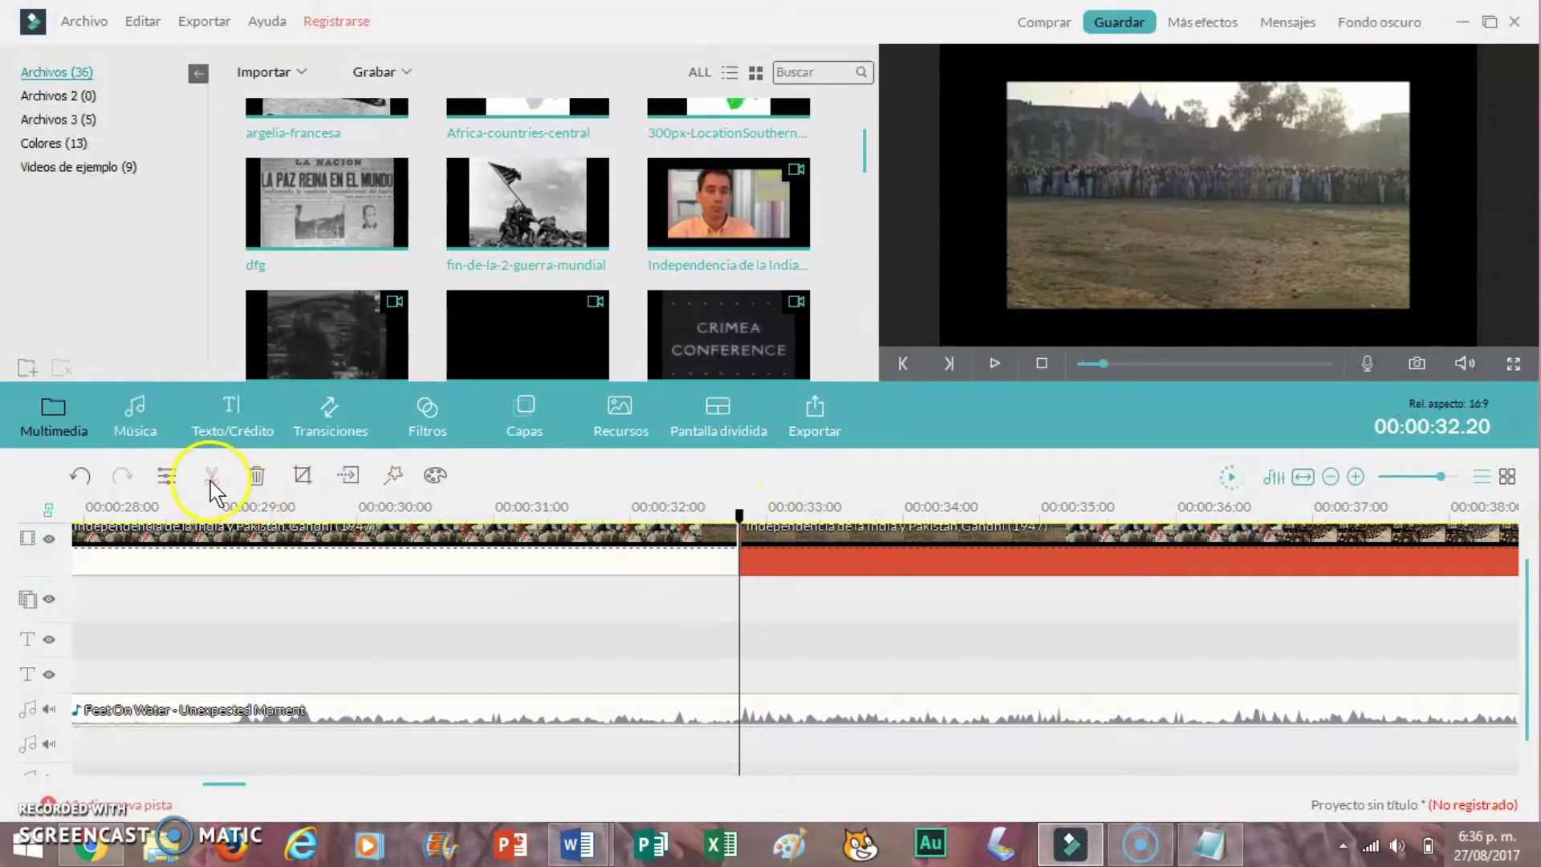
click(561, 563)
right_click(560, 563)
click(599, 546)
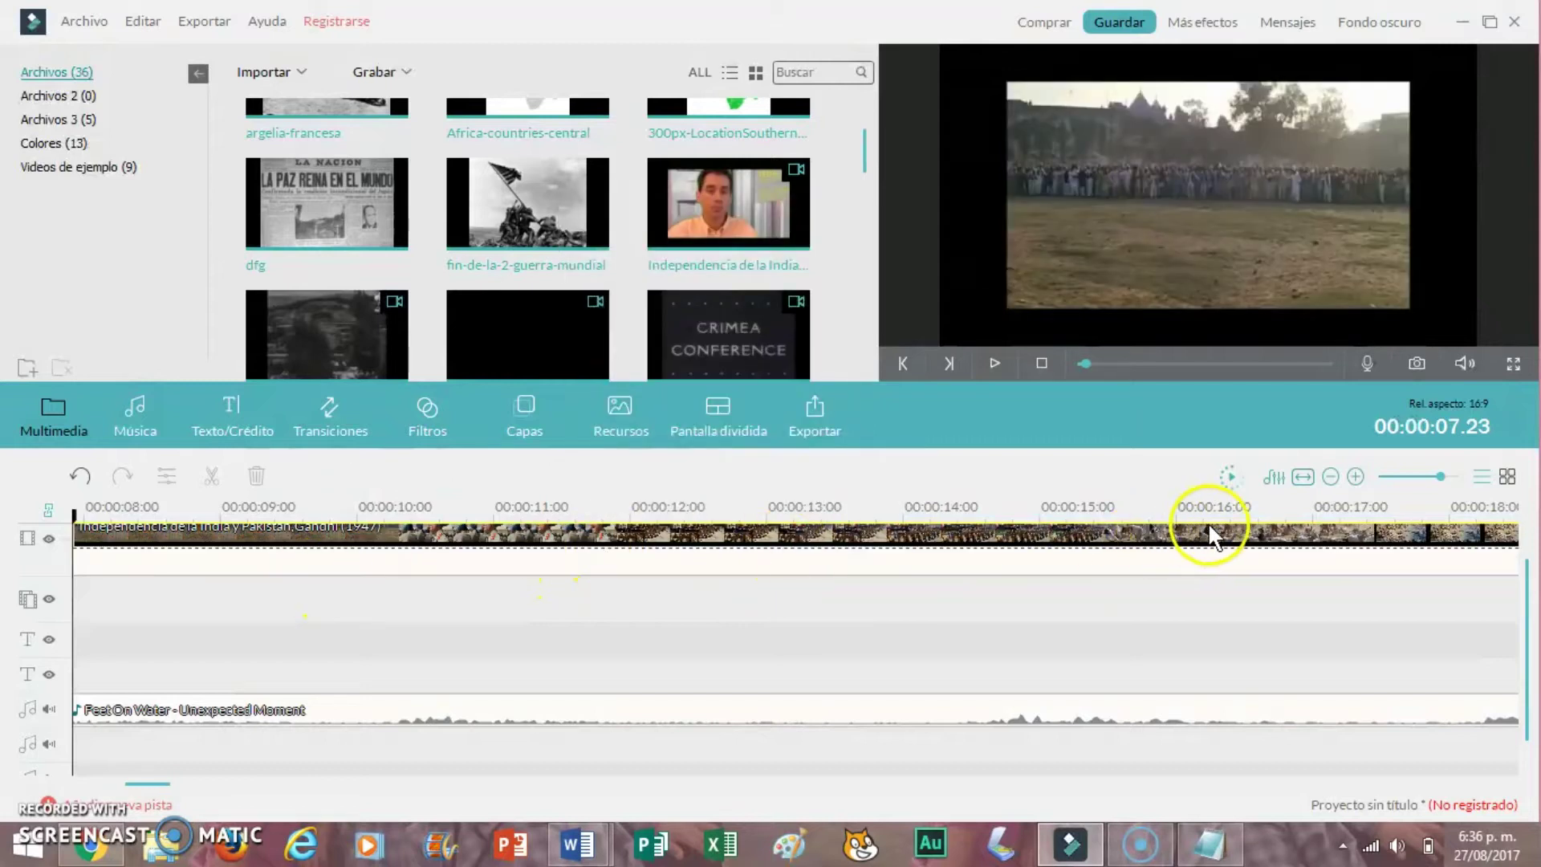
Step: Split the Independencia de la India video at 00:00:16.20 and delete all video footage after the cut
click(1285, 518)
click(1304, 559)
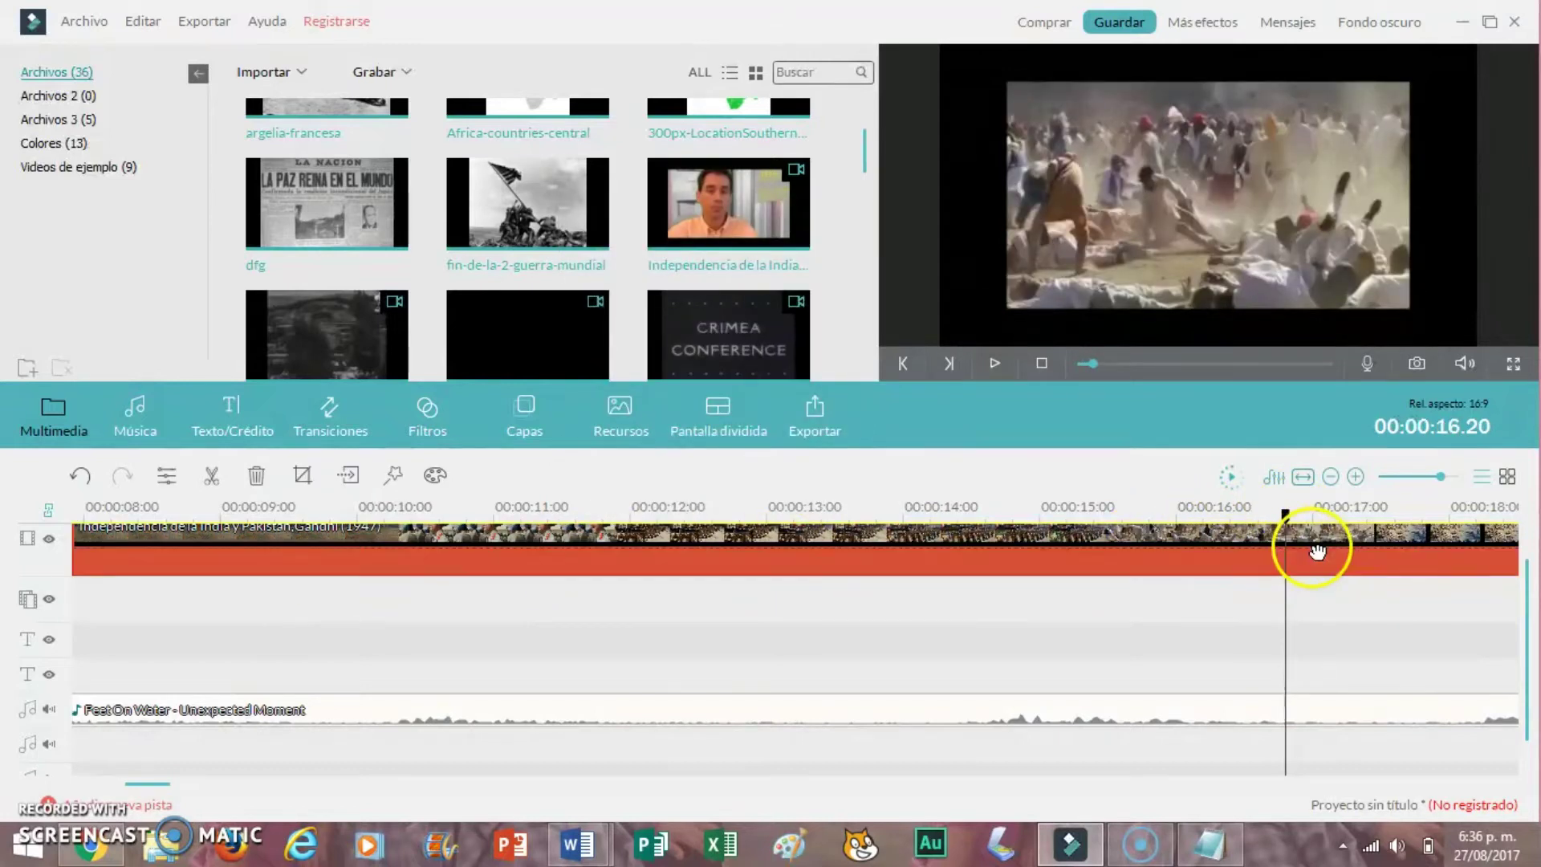
click(221, 475)
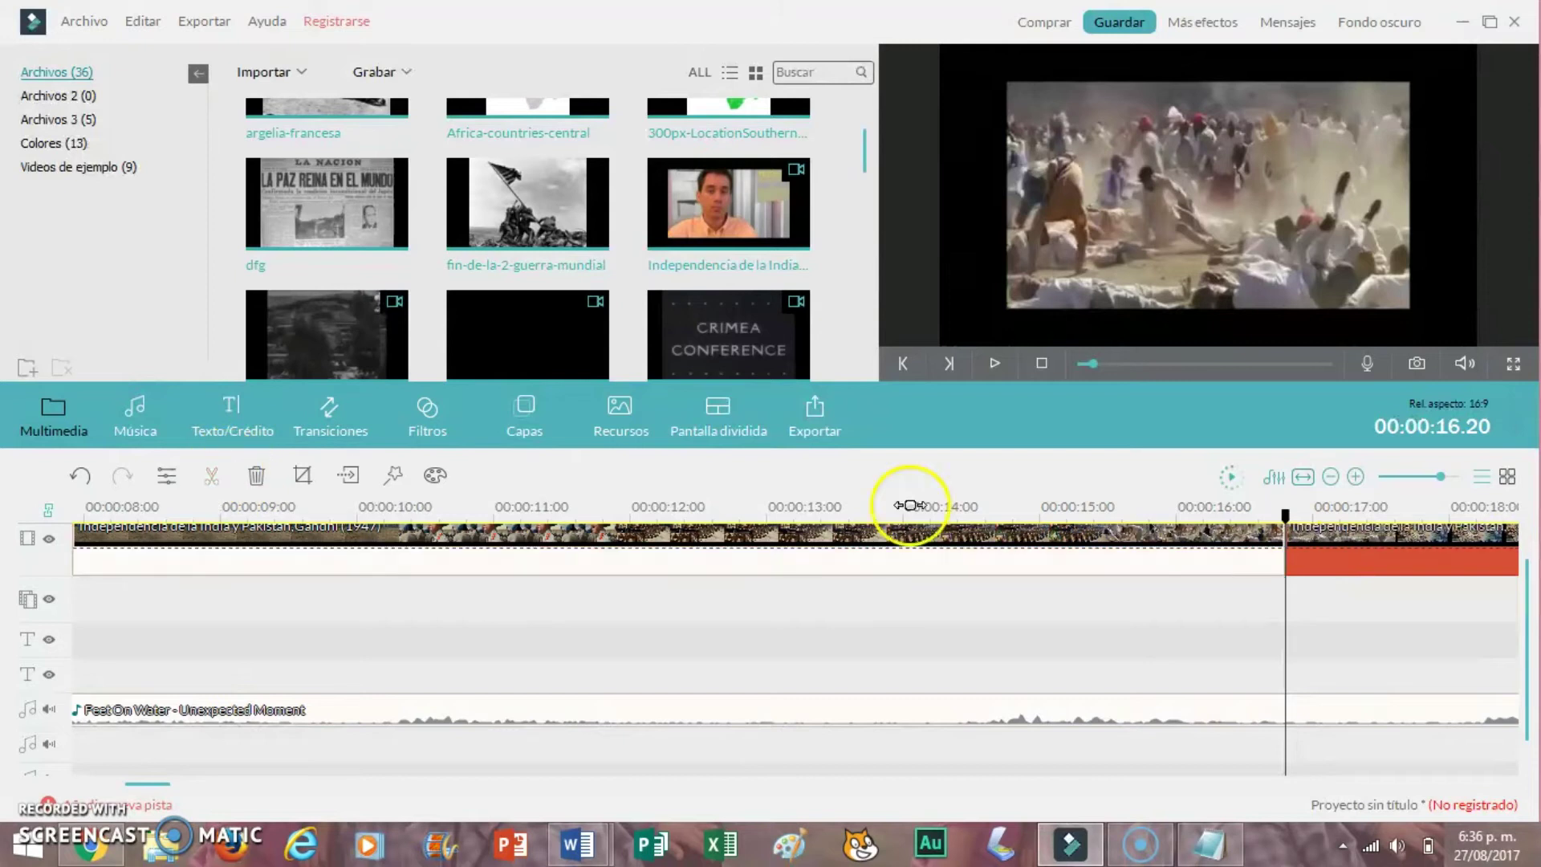
right_click(1365, 533)
click(1364, 516)
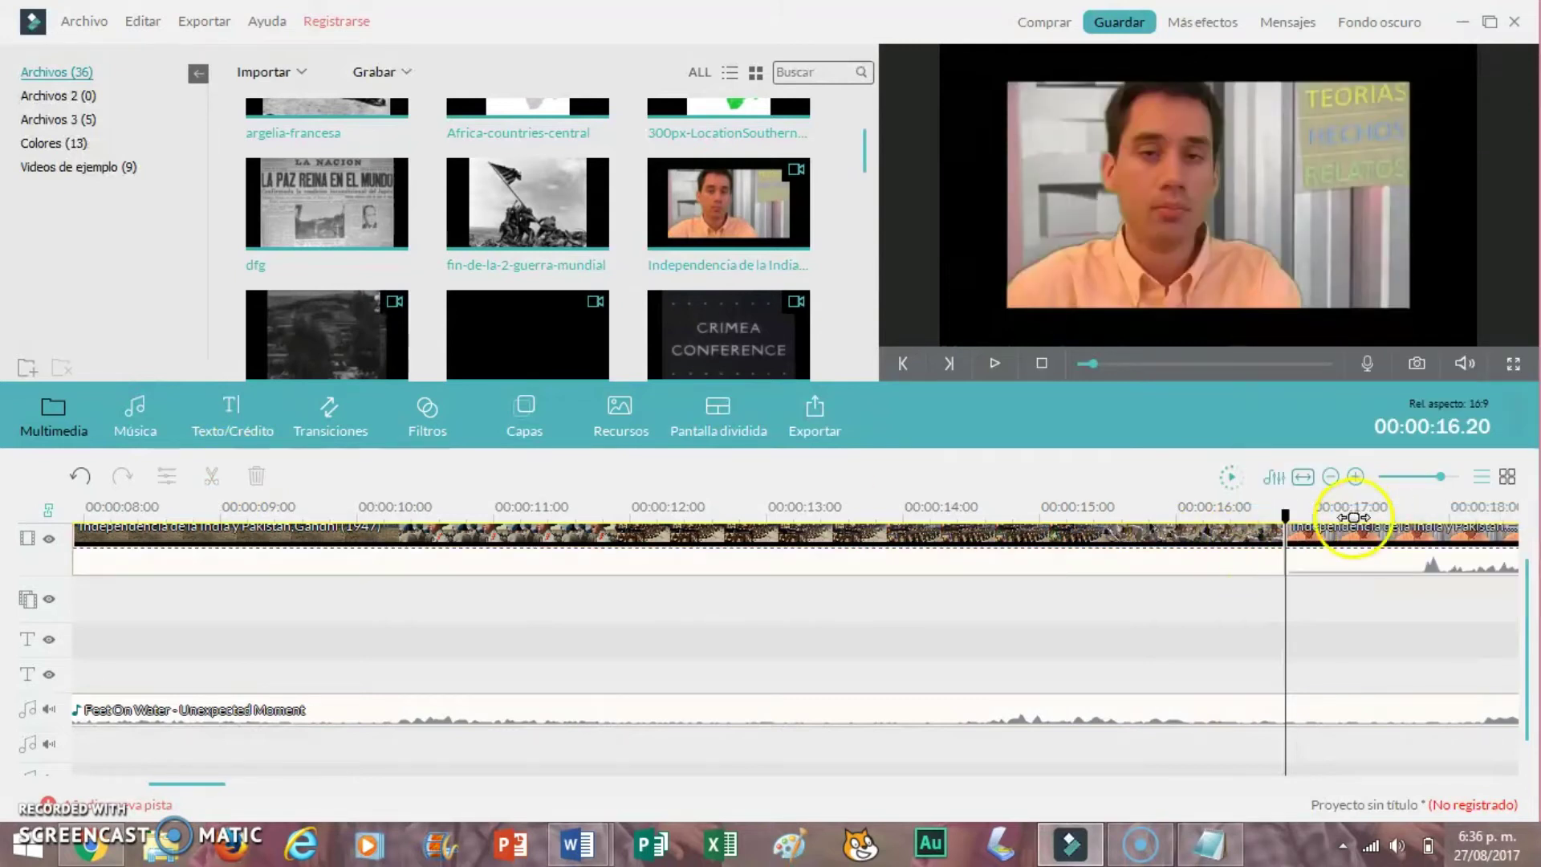
right_click(1479, 548)
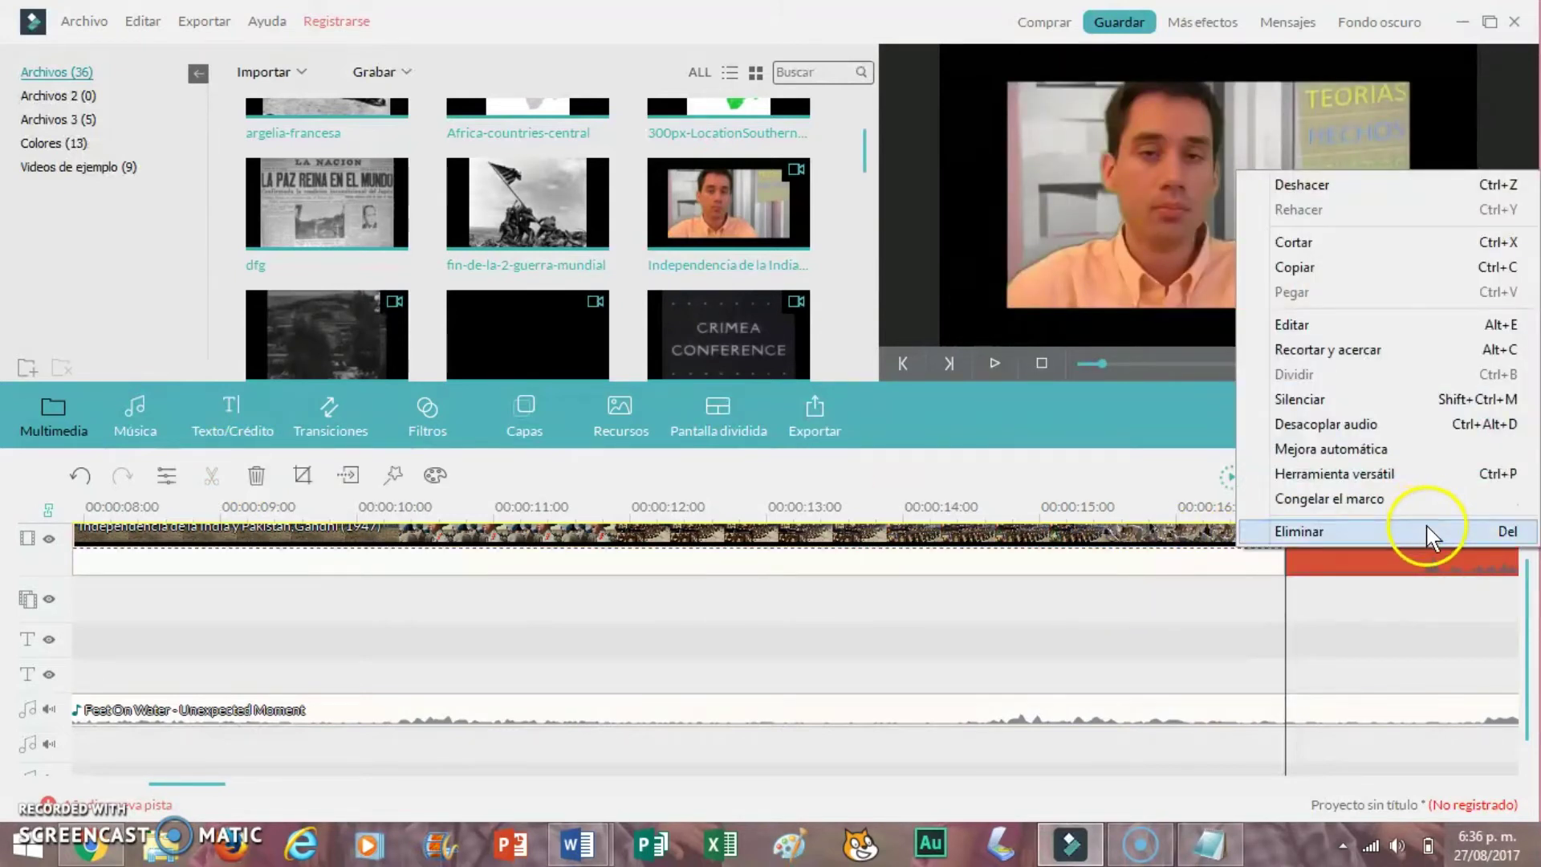
click(1332, 531)
Step: Add the Credits 1 end credits to the text track at 00:00:16.20, where the video ends
drag(158, 791, 211, 801)
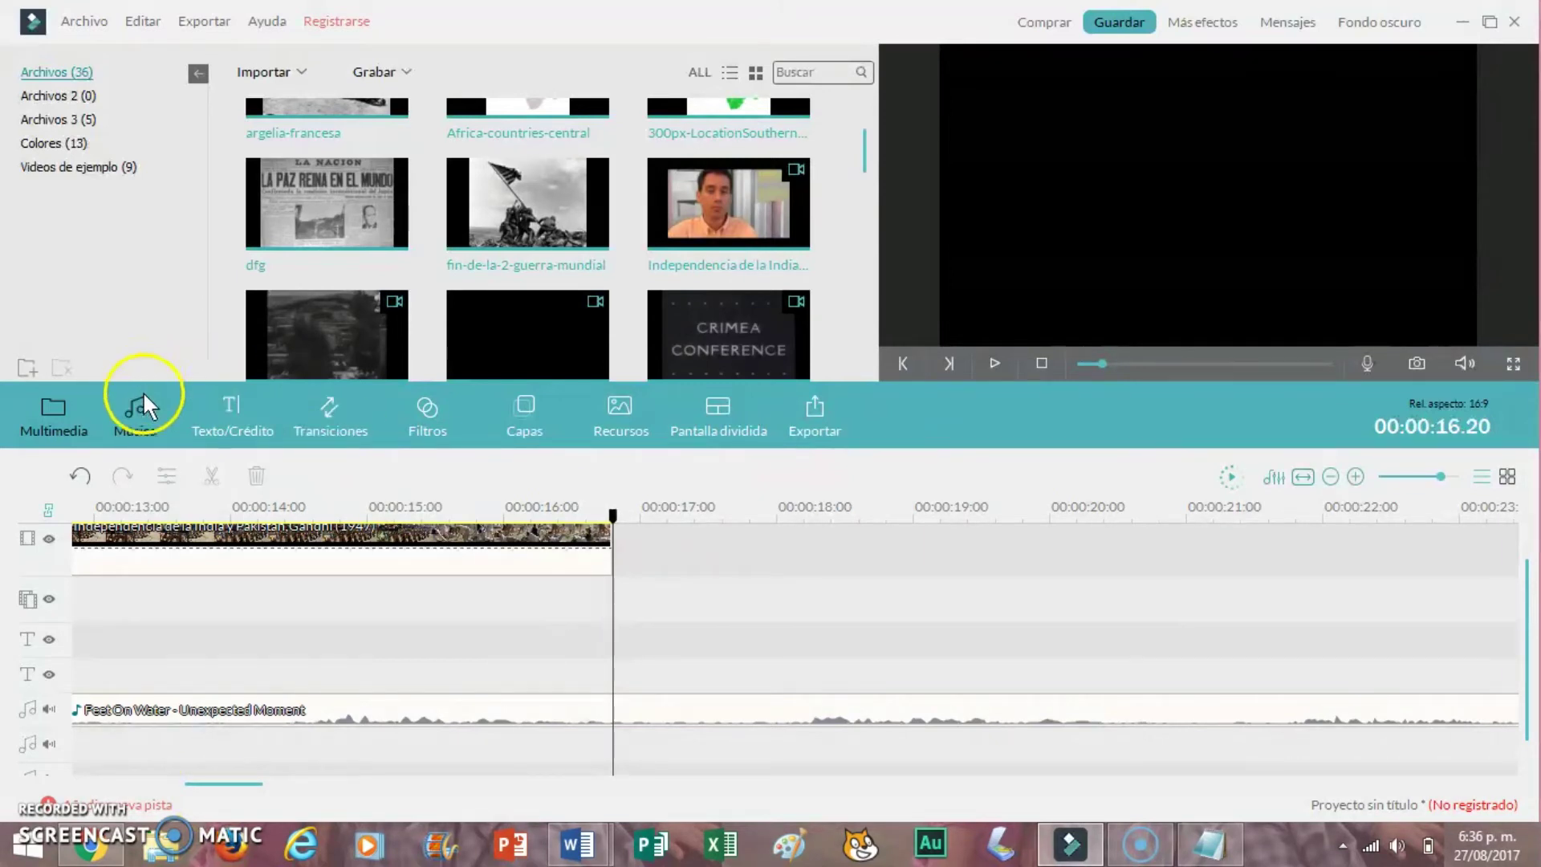
click(232, 418)
click(81, 217)
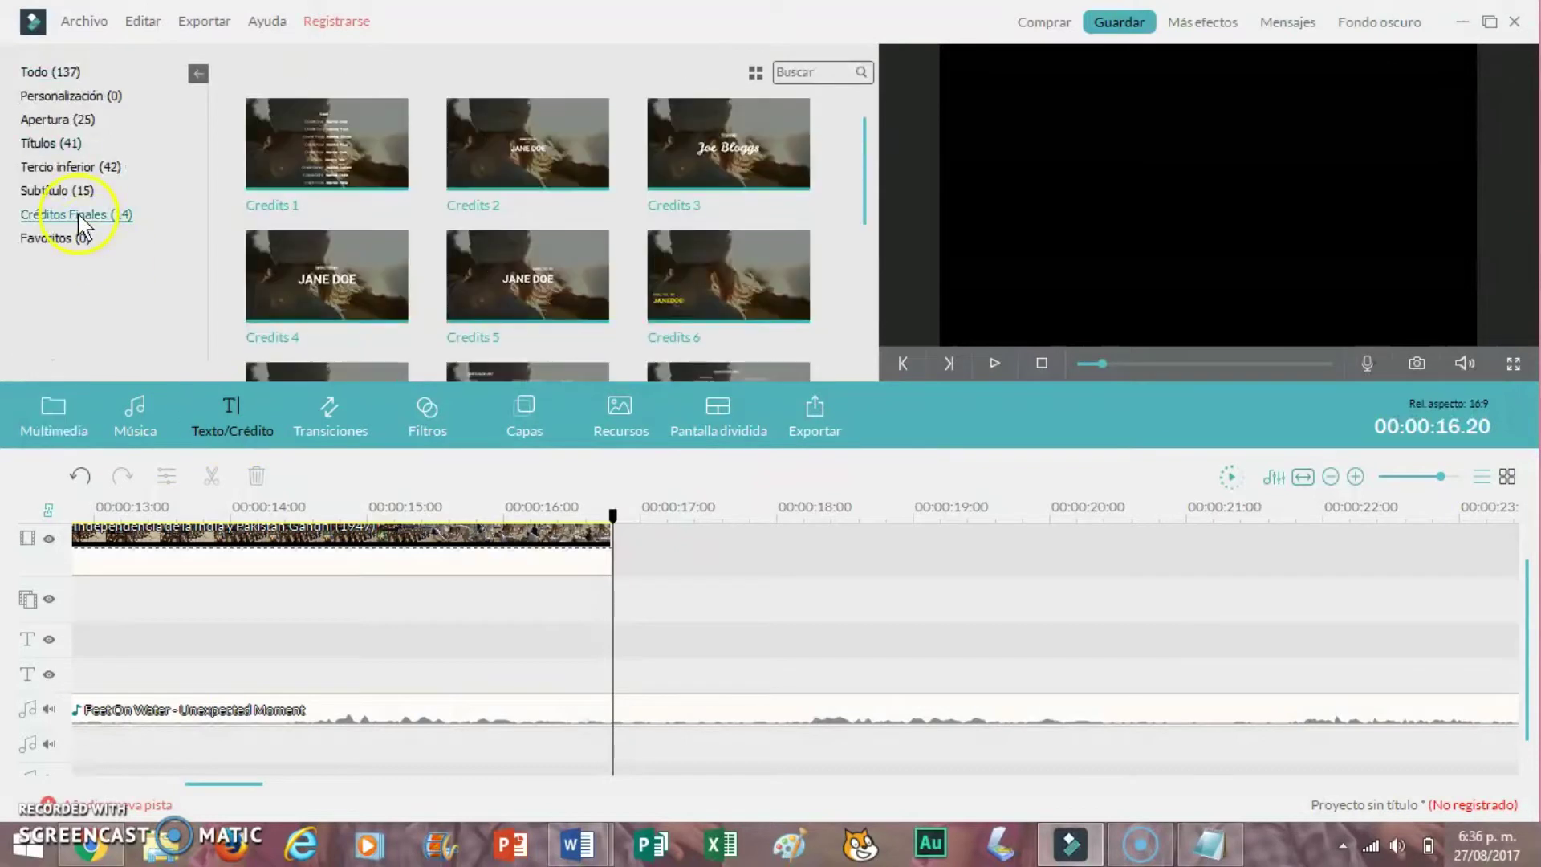
click(325, 144)
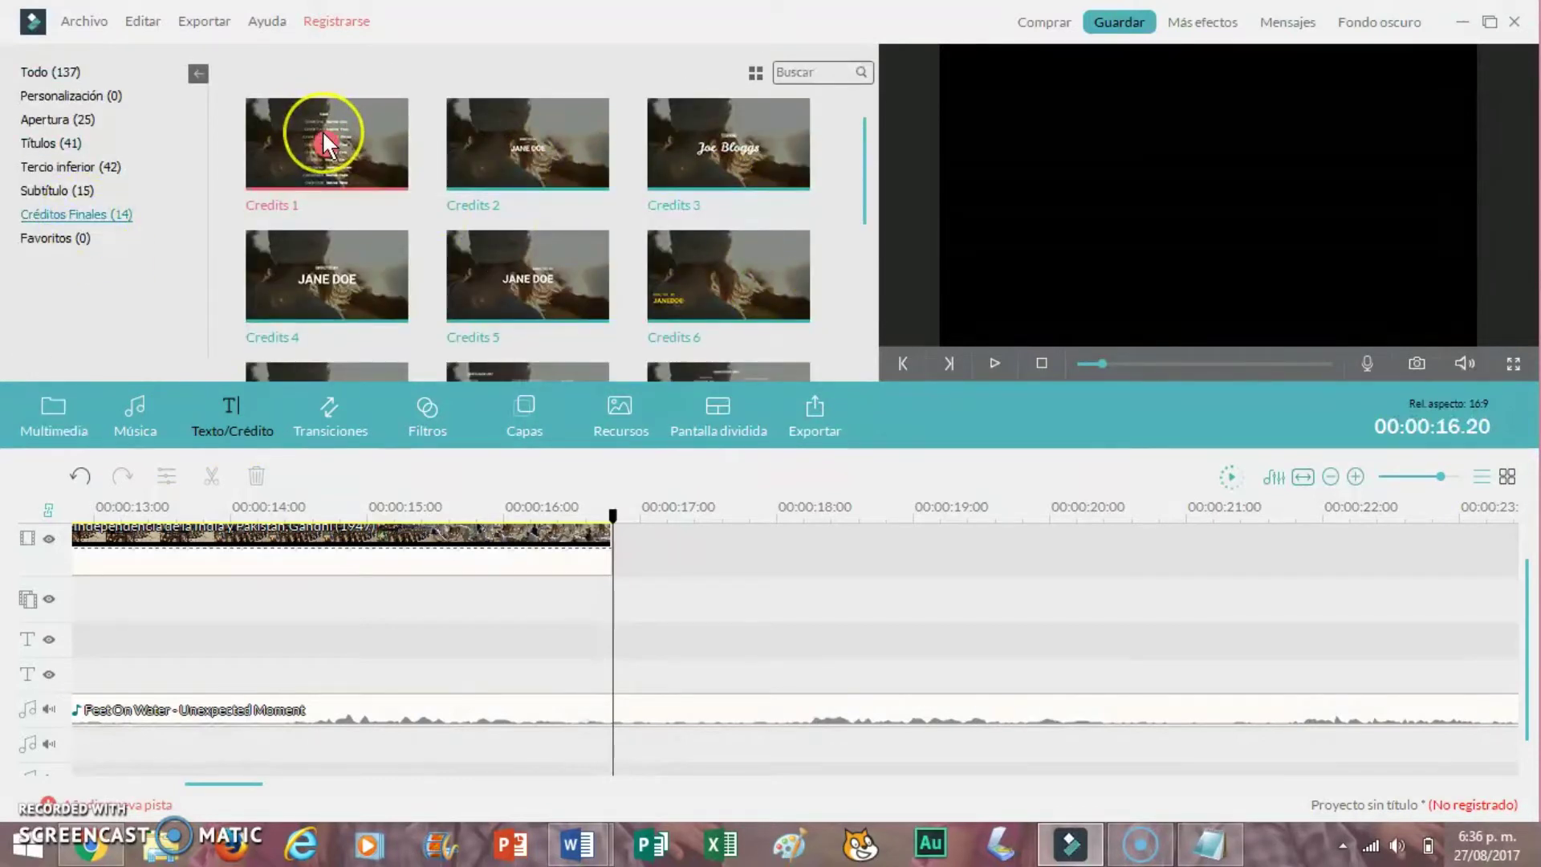
click(325, 144)
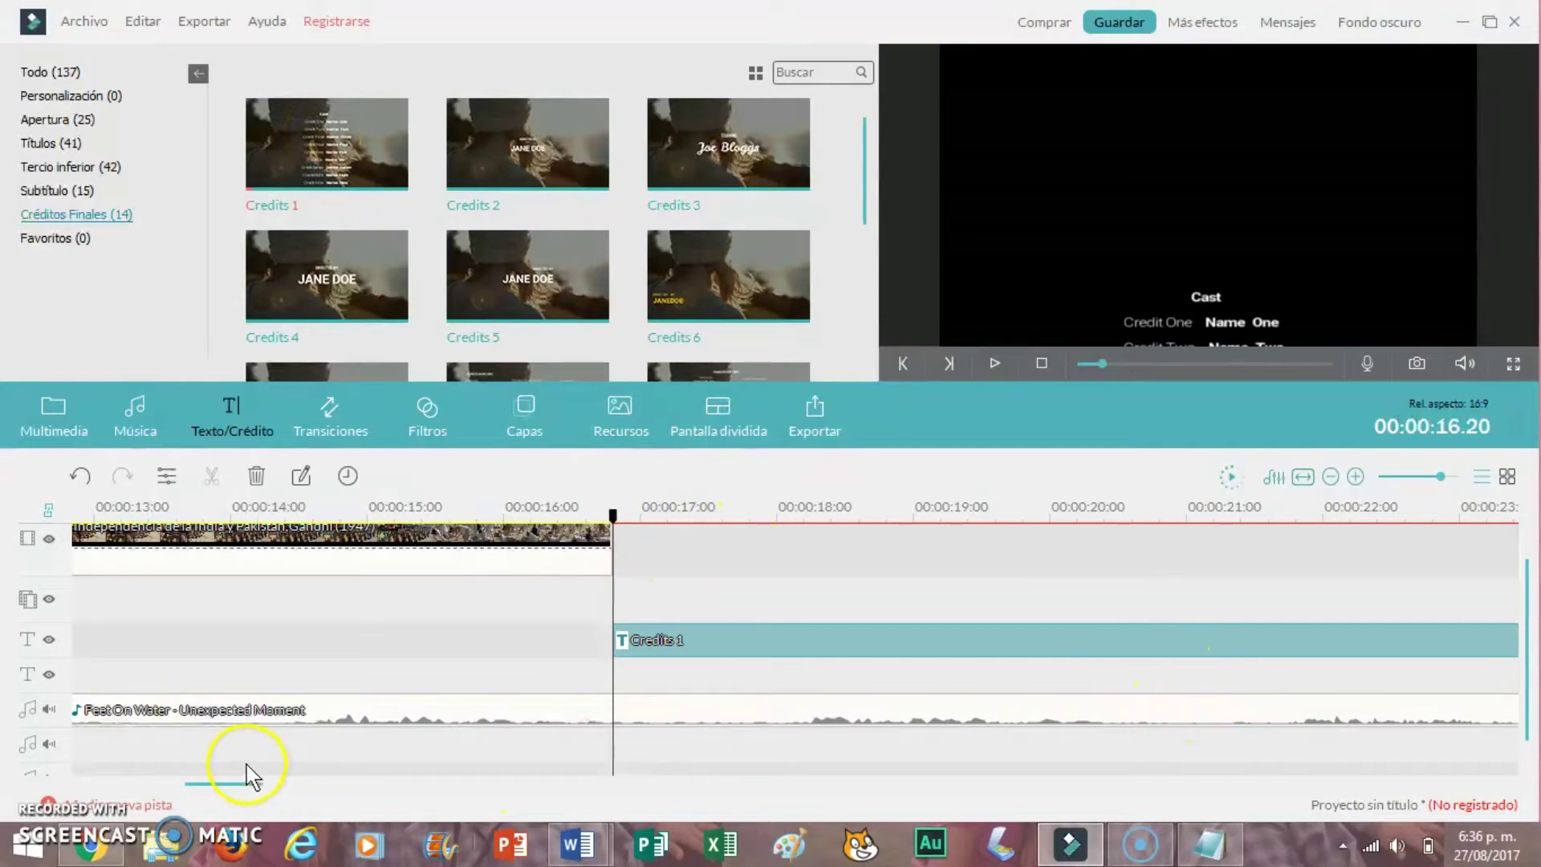
Step: Shorten the Credits 1 clip so it ends at about 00:00:20.21, and play back the ending
drag(248, 785, 299, 795)
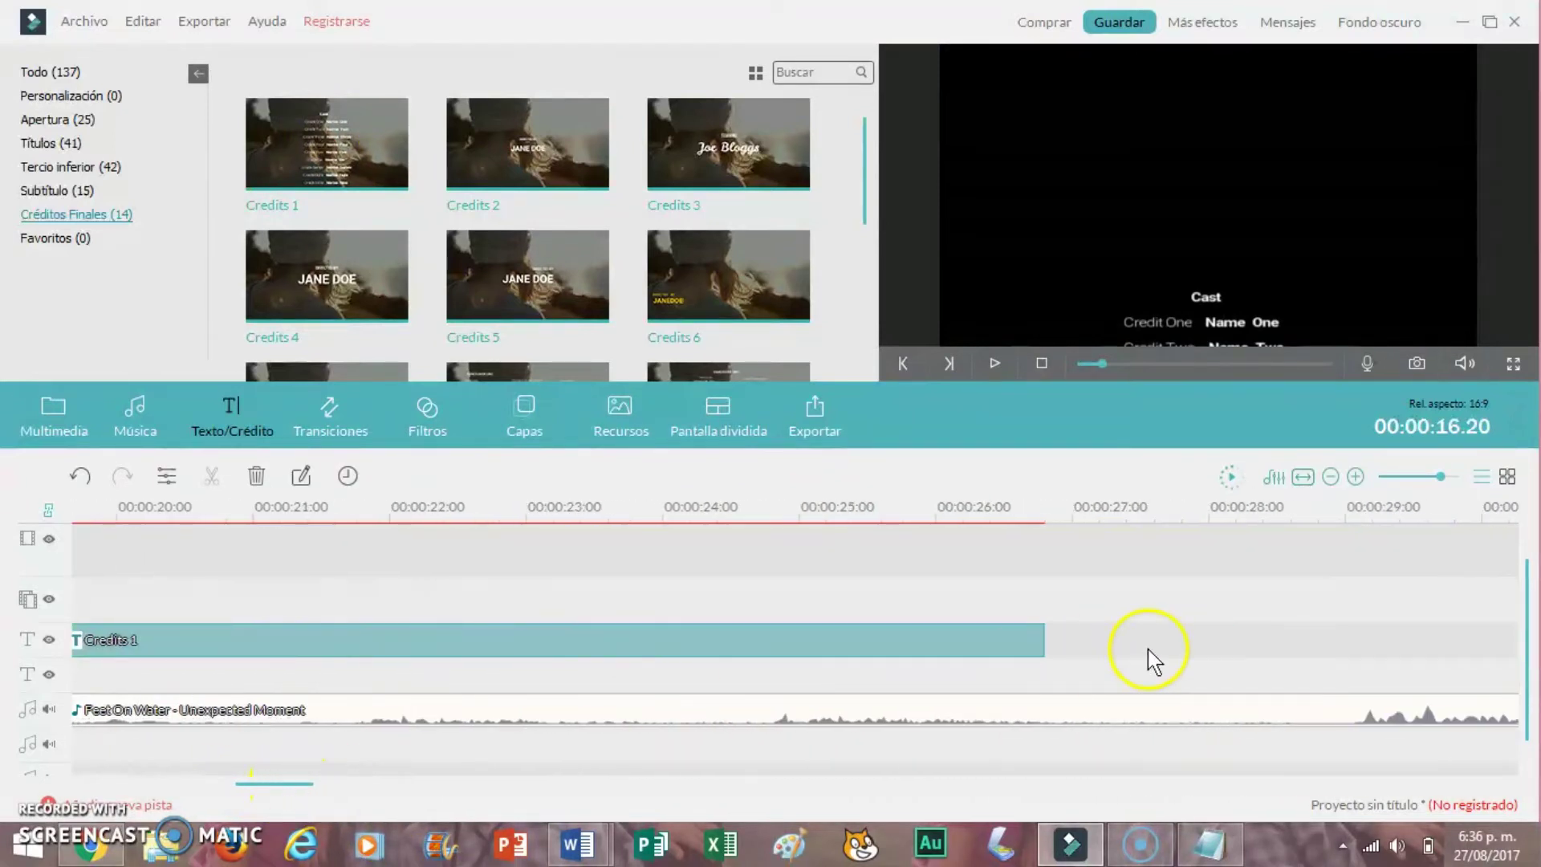
drag(1043, 638, 229, 646)
drag(303, 786, 257, 763)
click(437, 510)
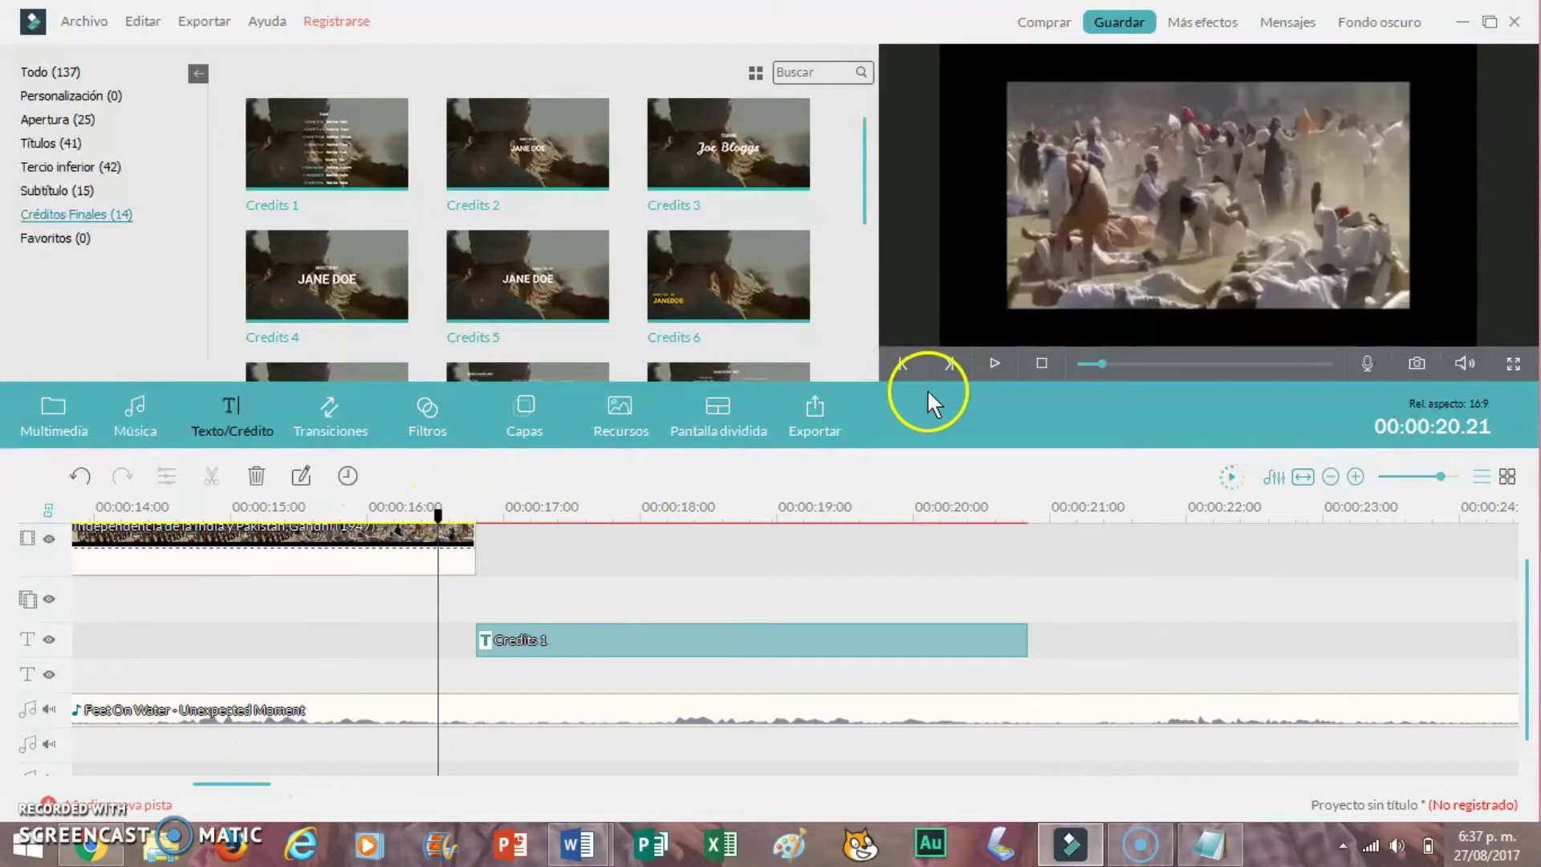
click(992, 364)
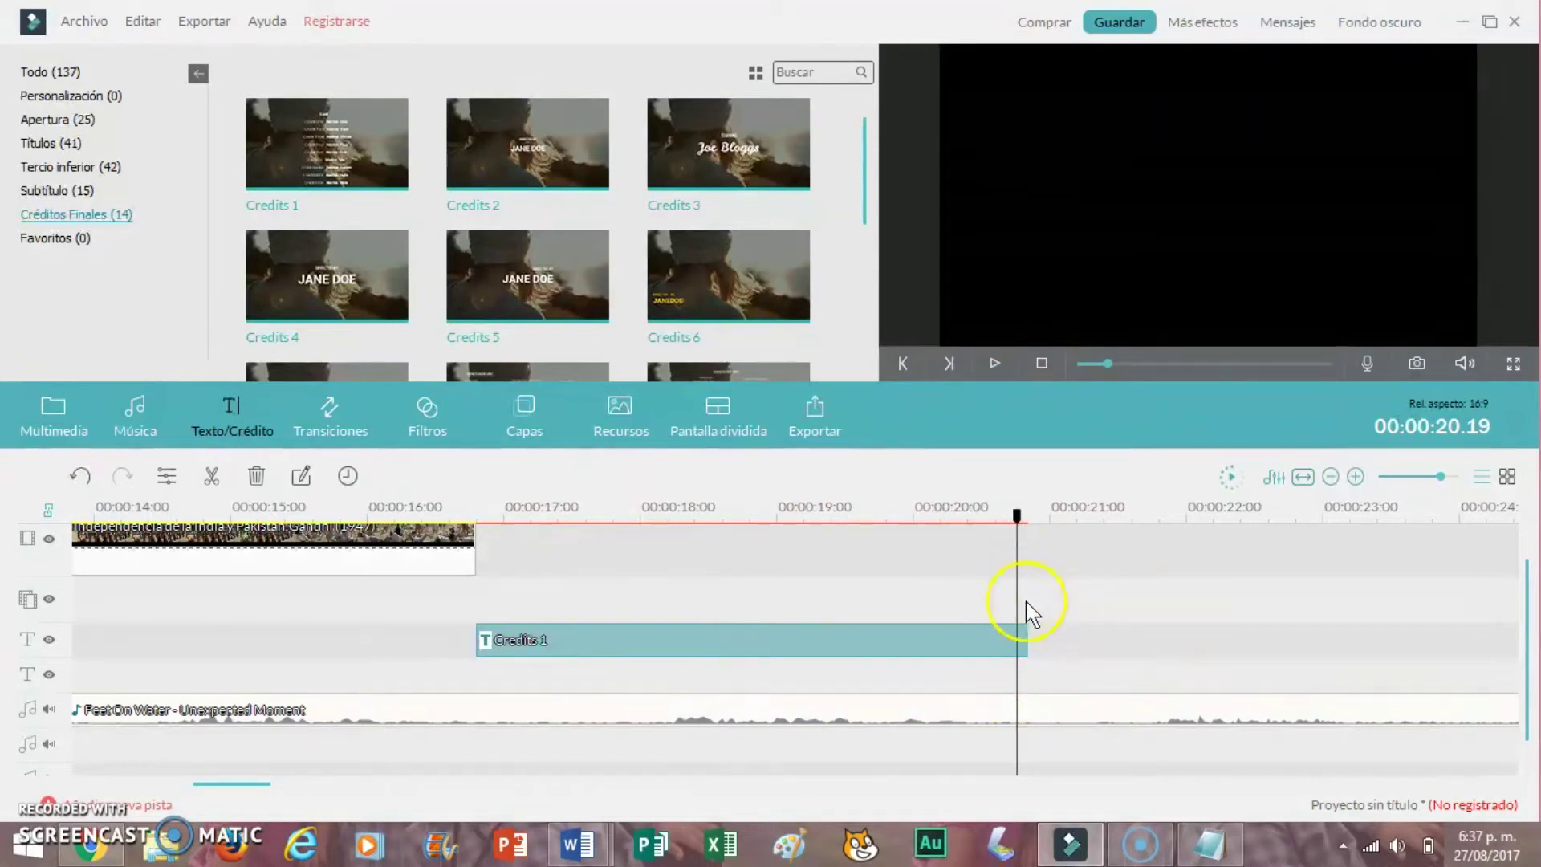
Step: Split the Feet On Water - Unexpected Moment music at 00:00:20.21, where the credits end, and delete the part after the cut
drag(1027, 642, 1017, 645)
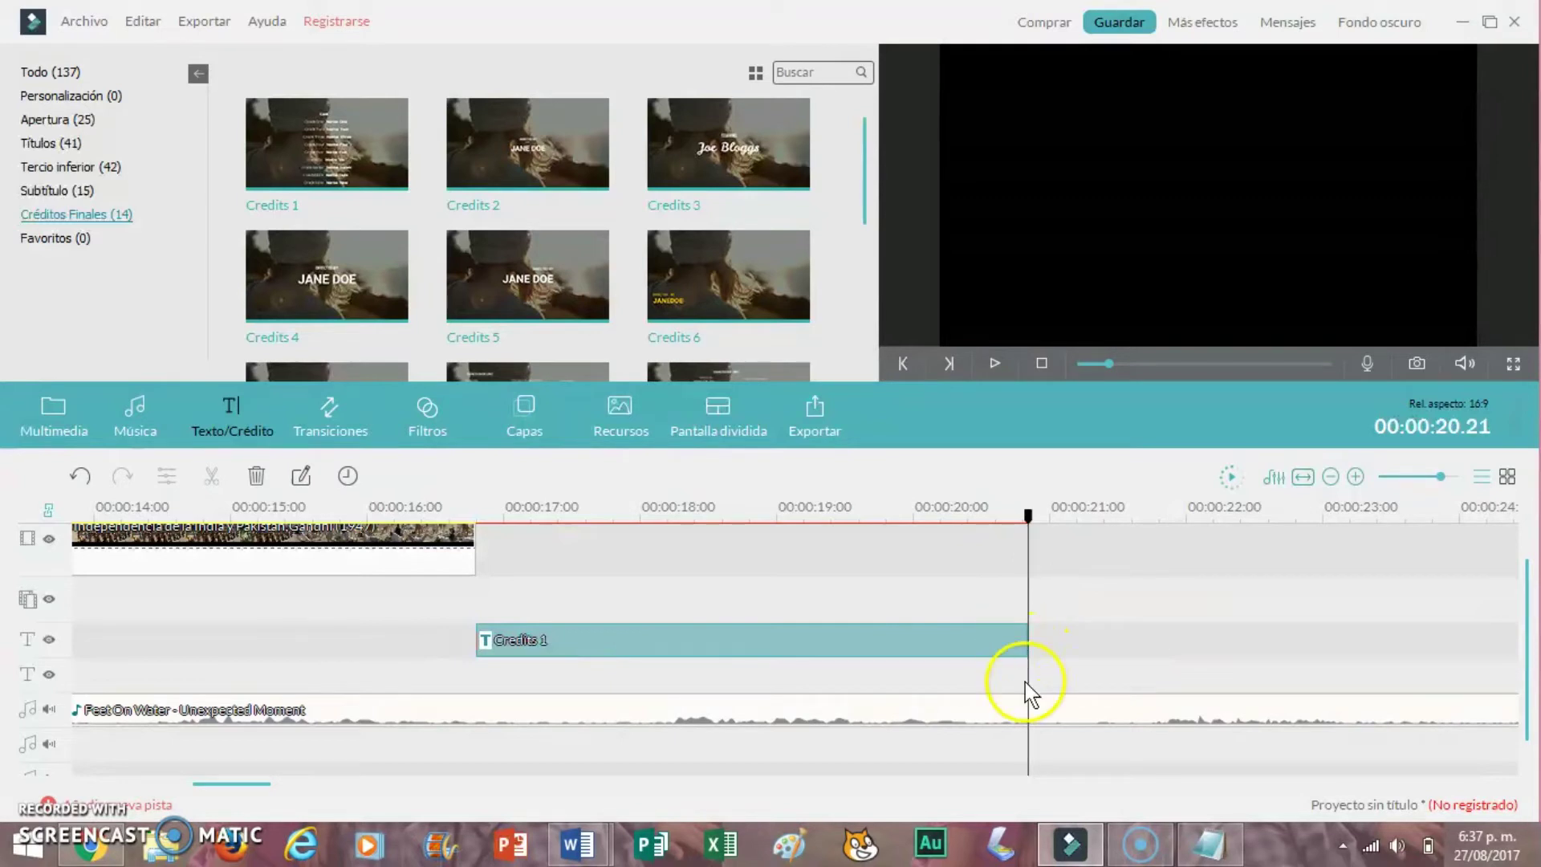
click(1062, 723)
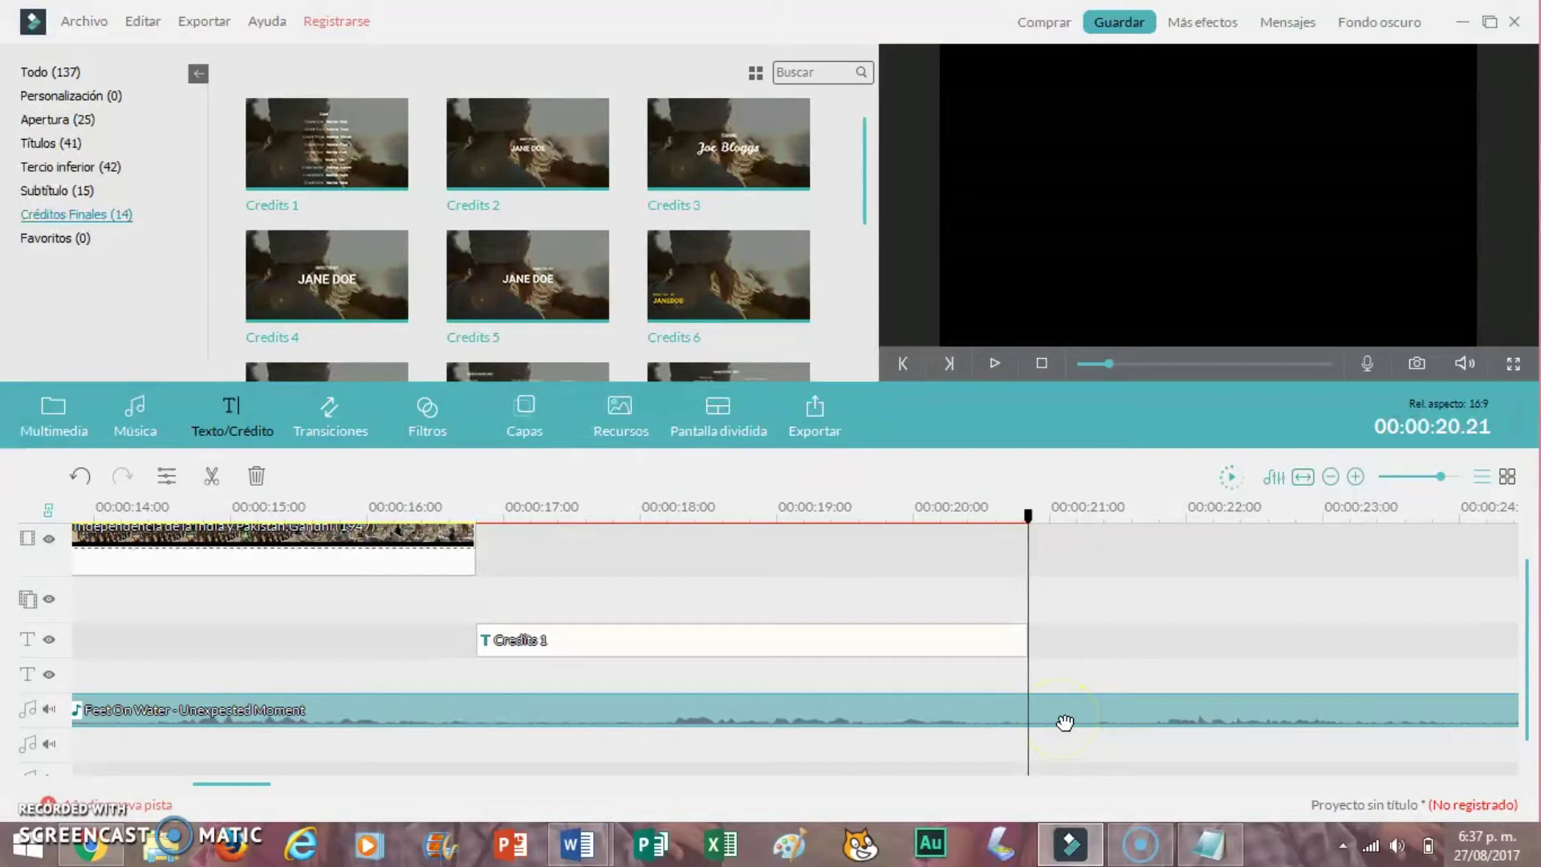
click(211, 475)
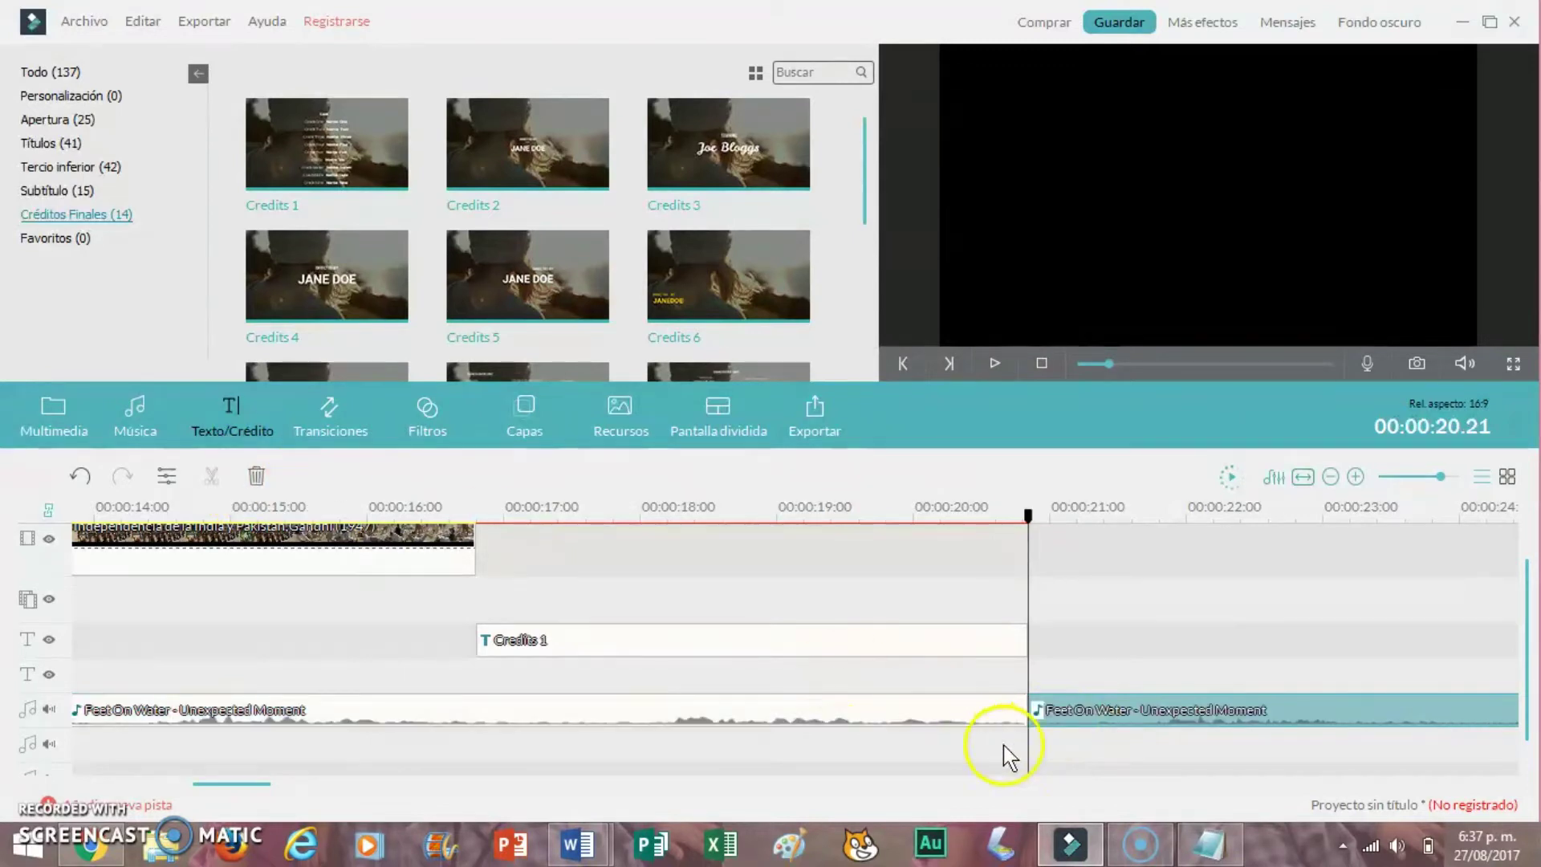
right_click(1145, 708)
click(1215, 688)
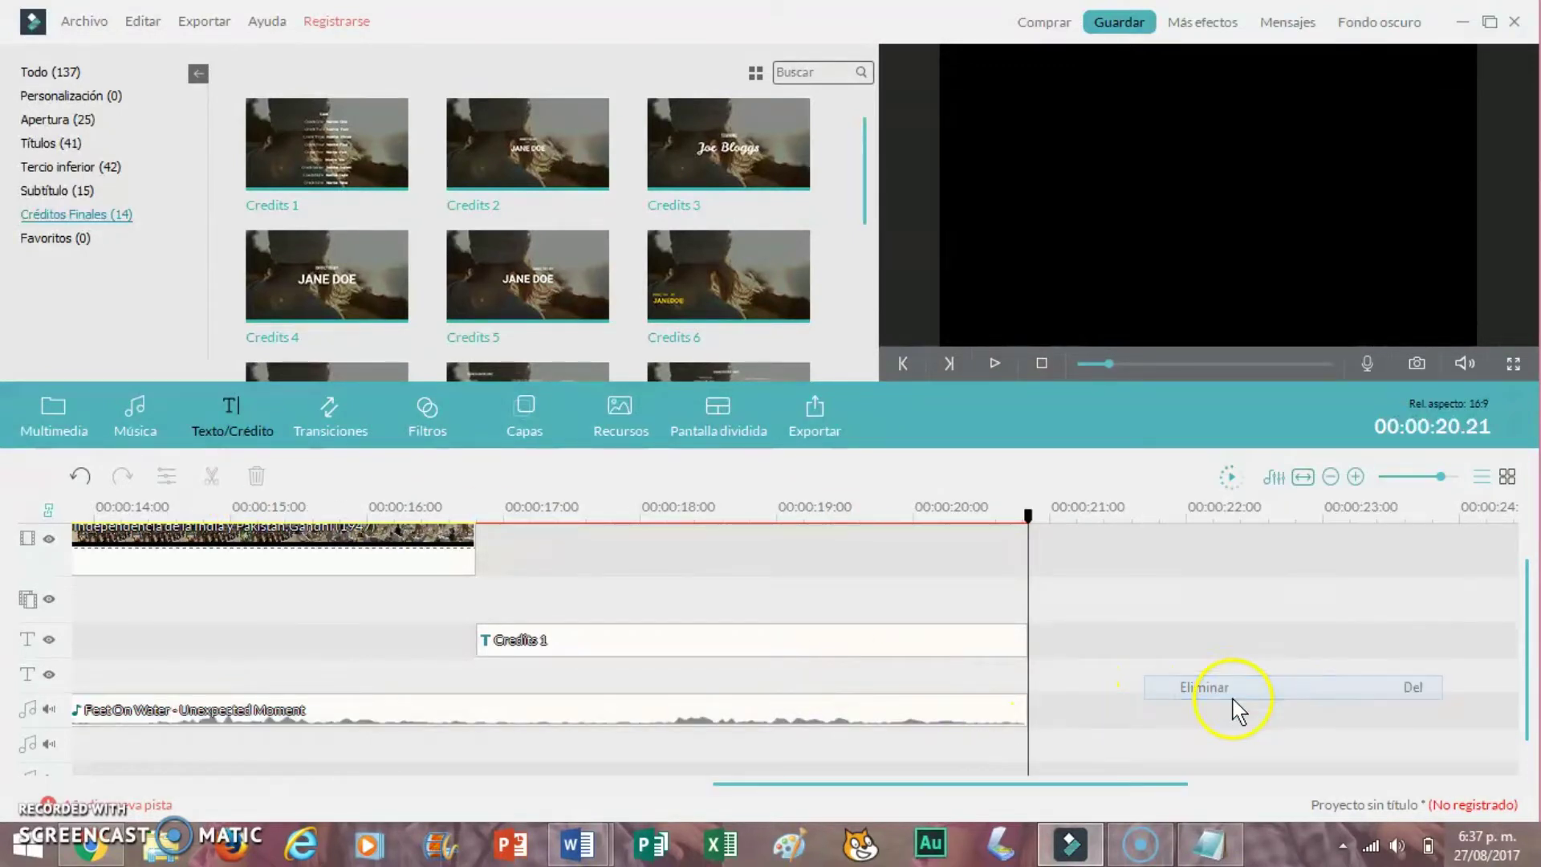
Step: Render the timeline for preview
drag(968, 784, 494, 766)
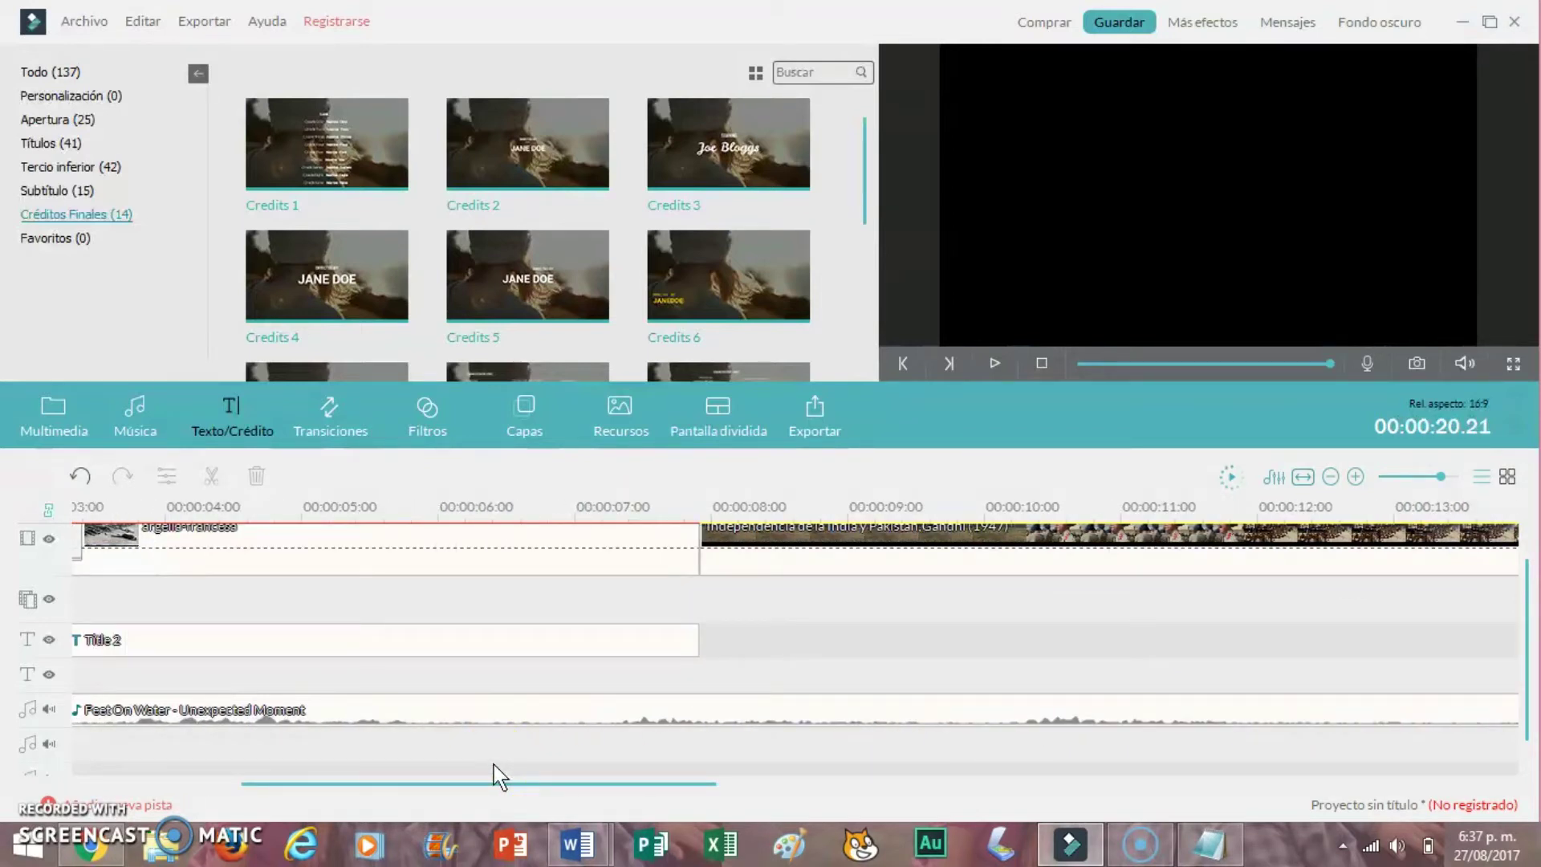
click(1231, 480)
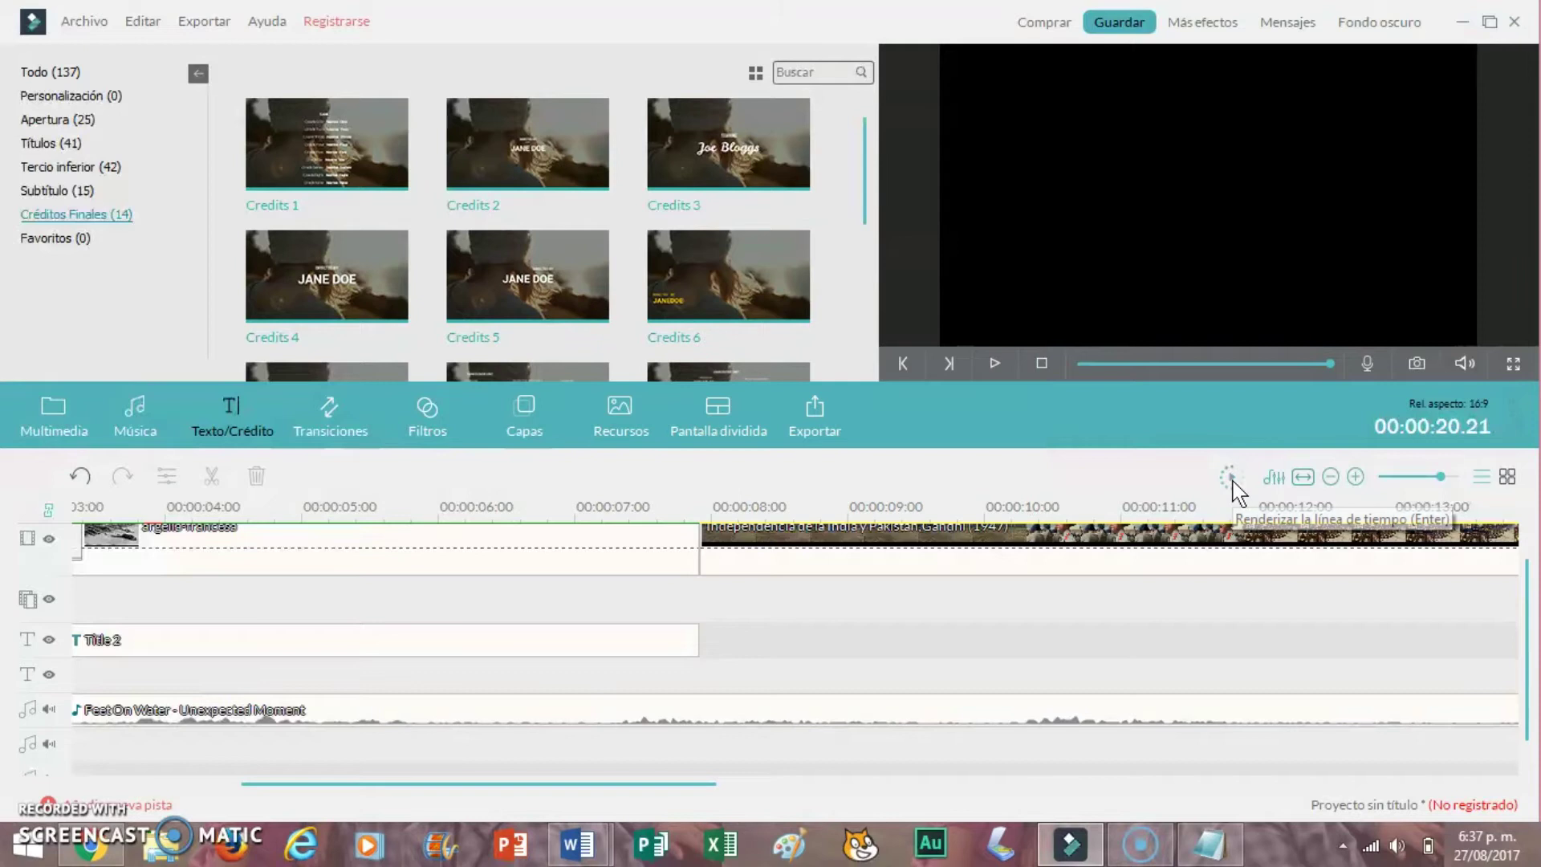
Step: Increase the number of text tracks to 3 in the track manager
drag(336, 784, 240, 784)
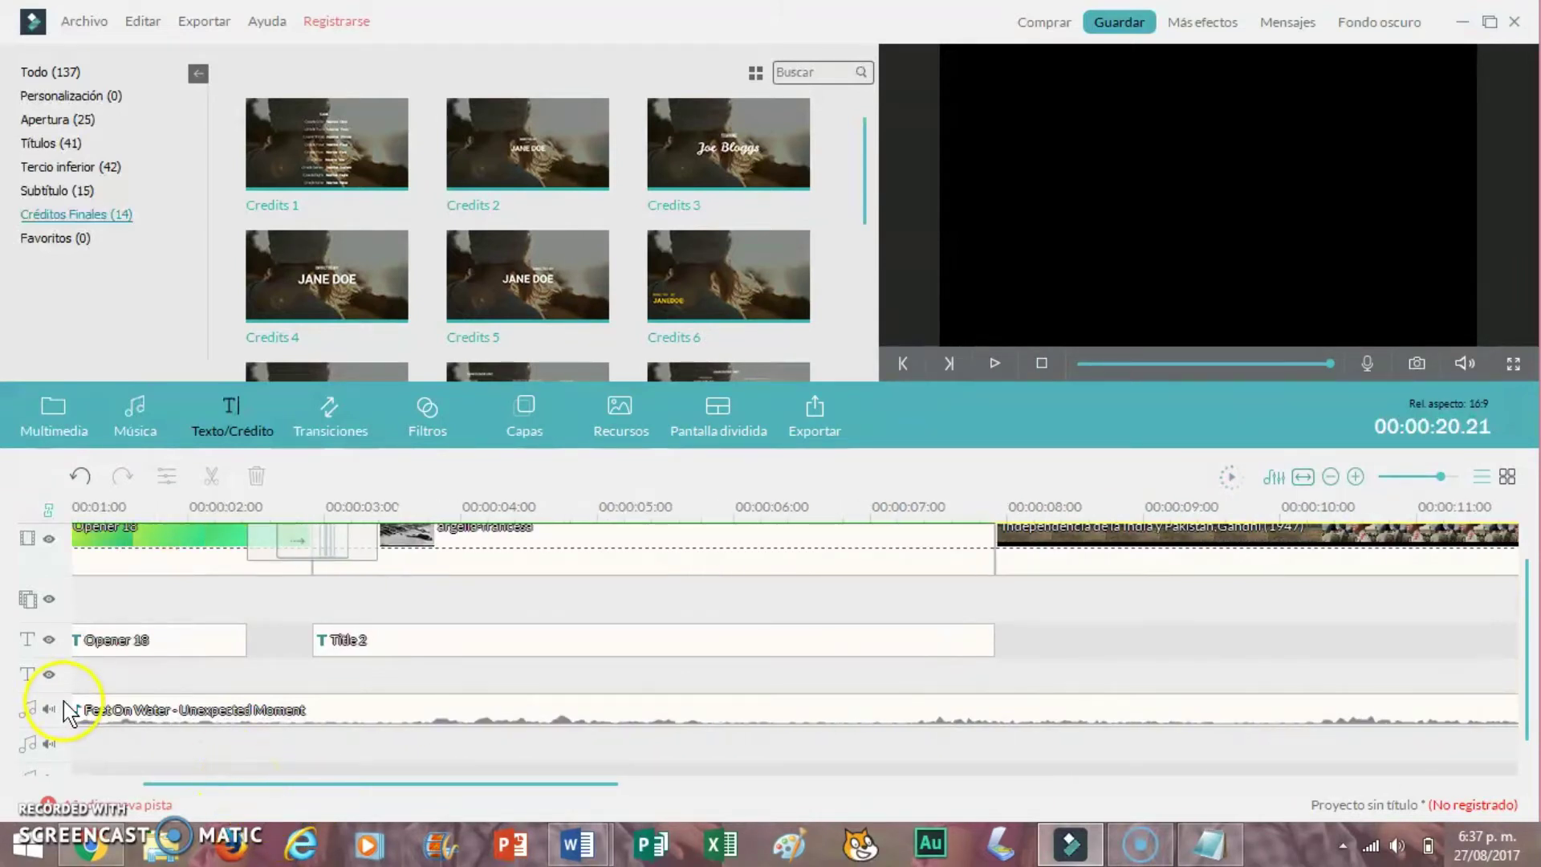
click(108, 812)
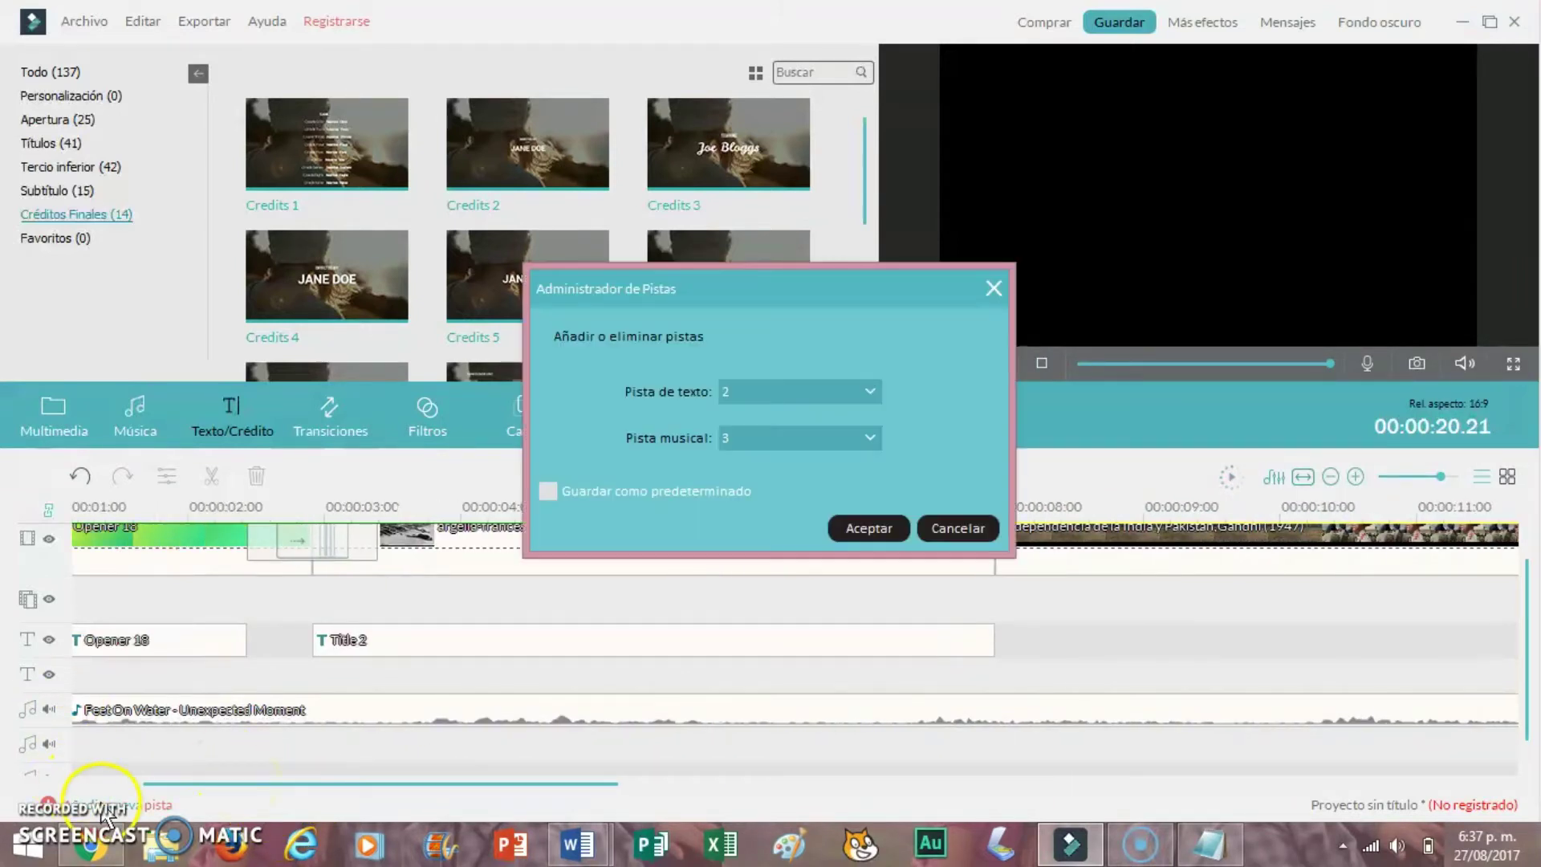
click(872, 393)
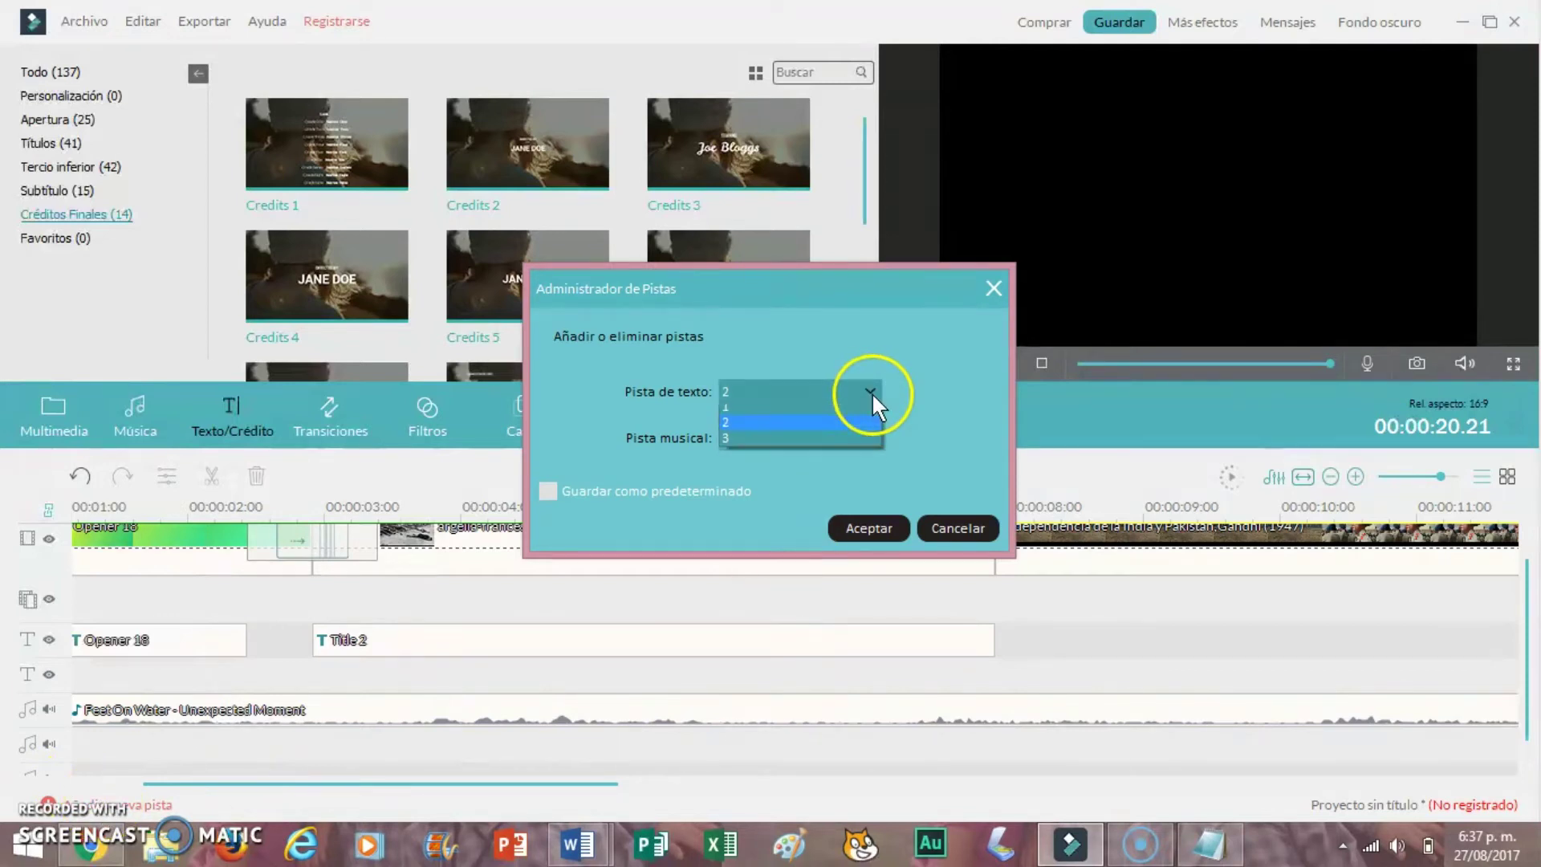
click(753, 443)
click(889, 527)
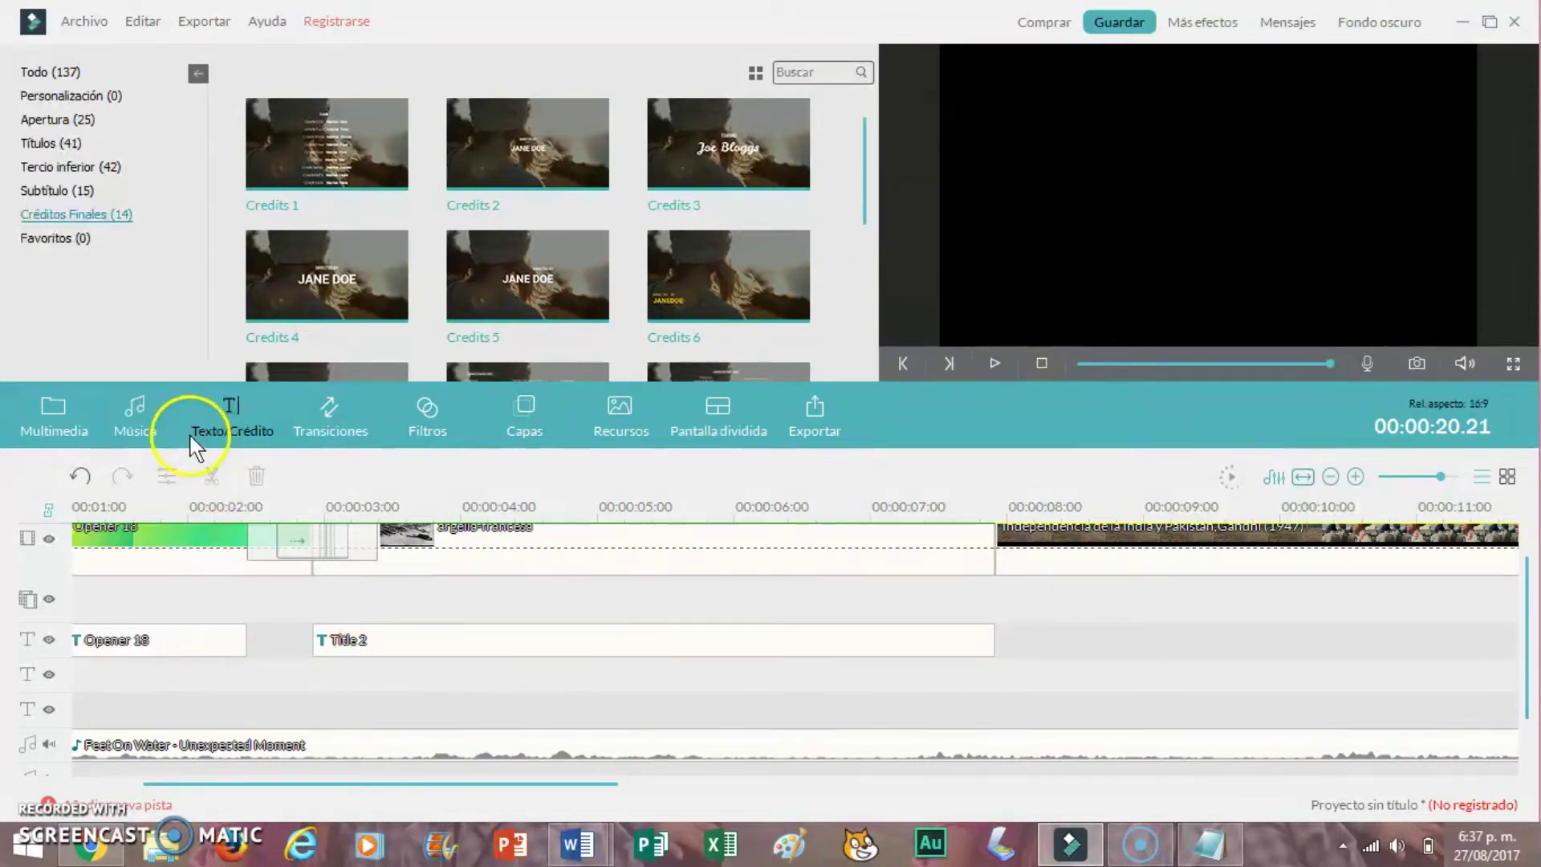
Step: Try to add the LowerThirds 12 lower third at 00:00:02.23, the start of the Title 2 clip
click(431, 636)
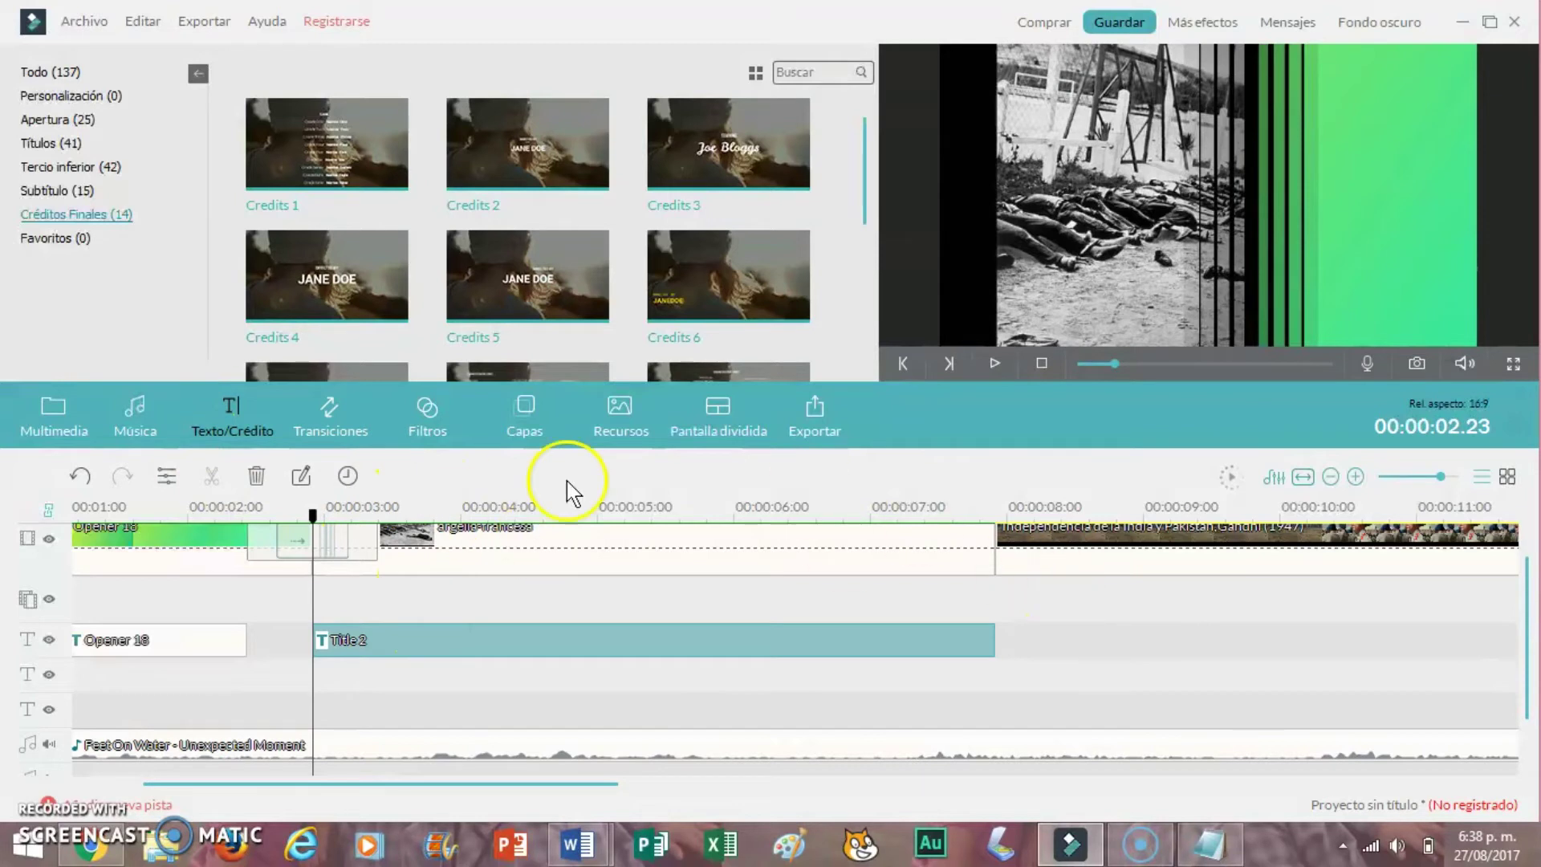
click(64, 167)
drag(868, 149, 869, 189)
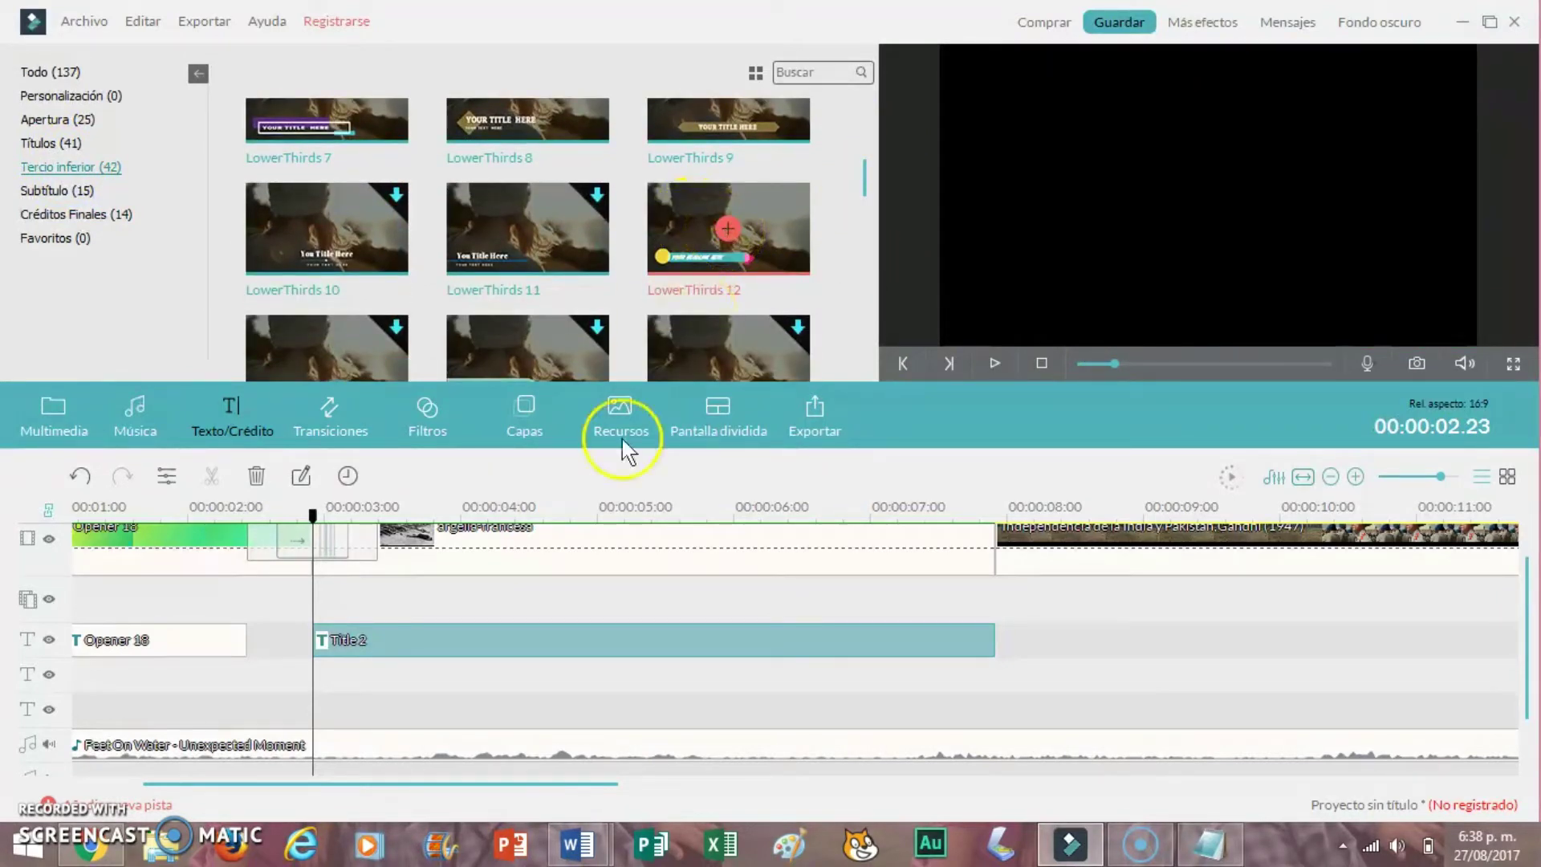
click(728, 230)
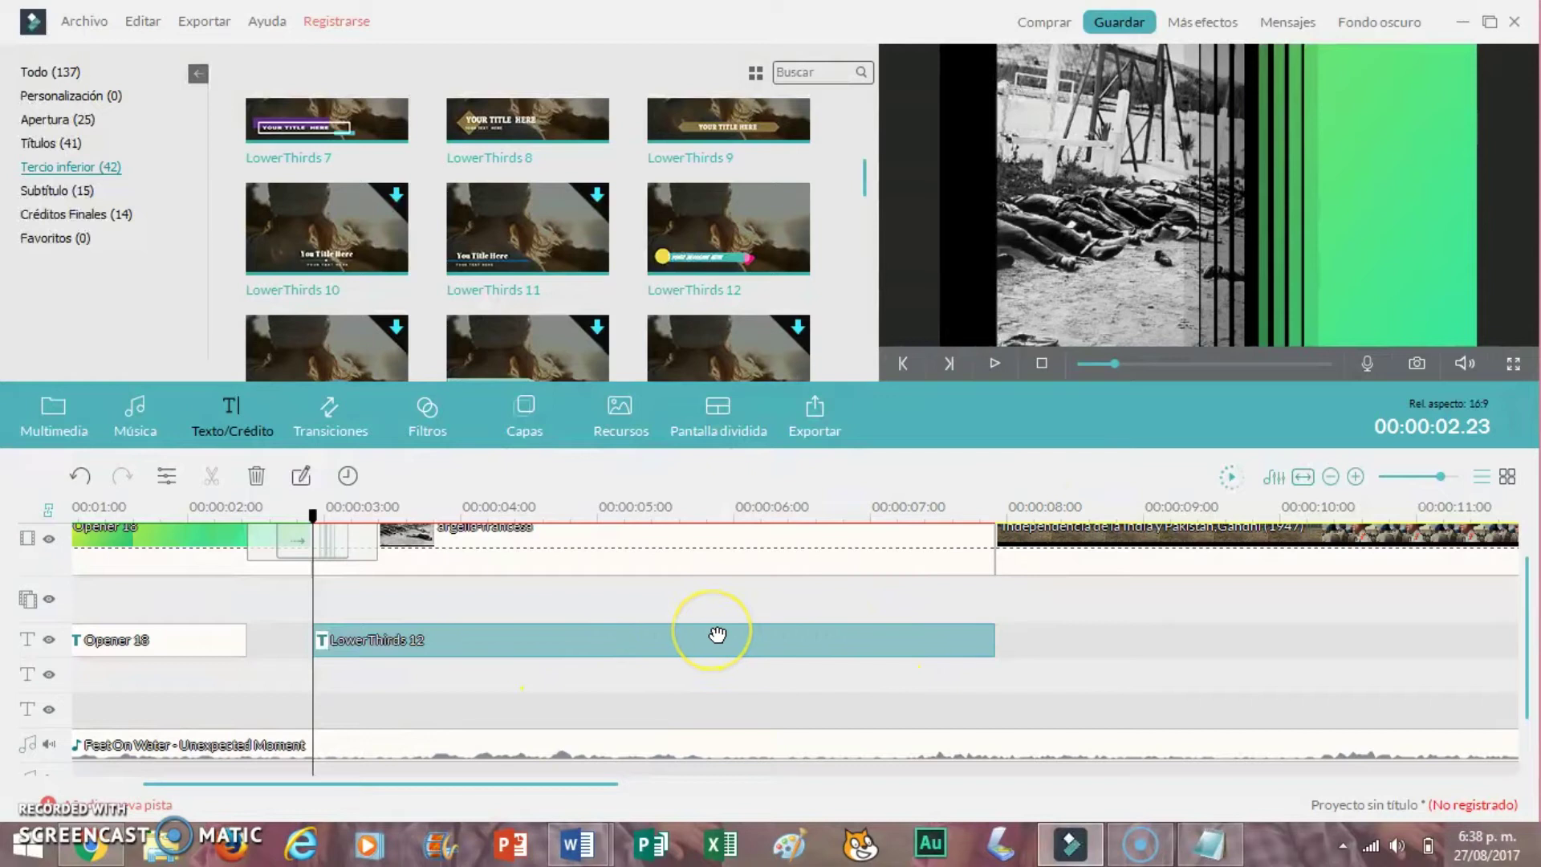
Step: Add another LowerThirds 12 and place it on the second text track from 00:00:02.23, under the argelia-francesa image
click(1013, 511)
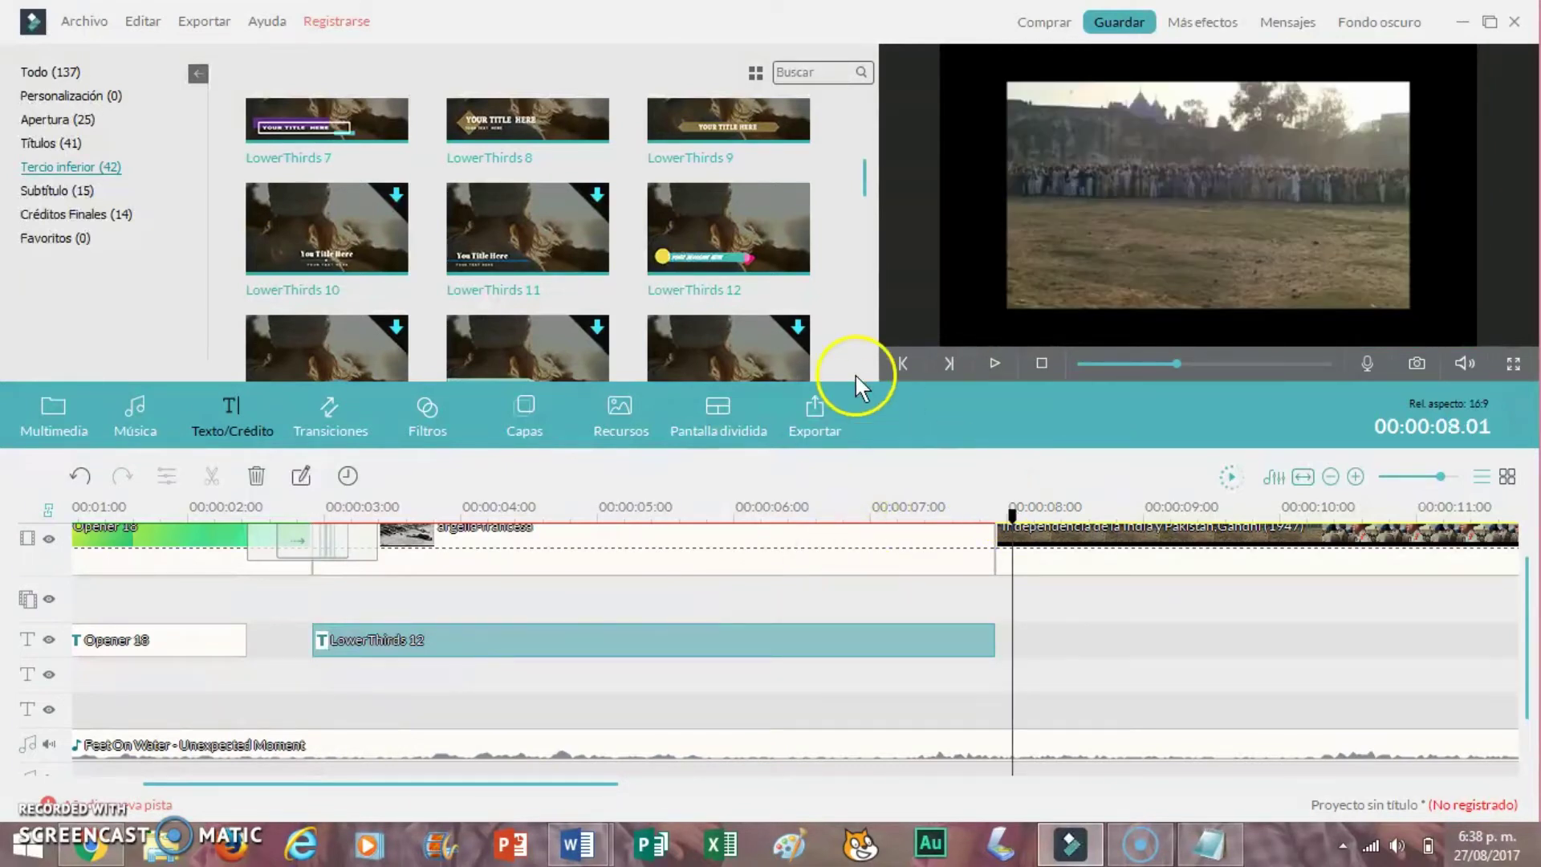
click(729, 231)
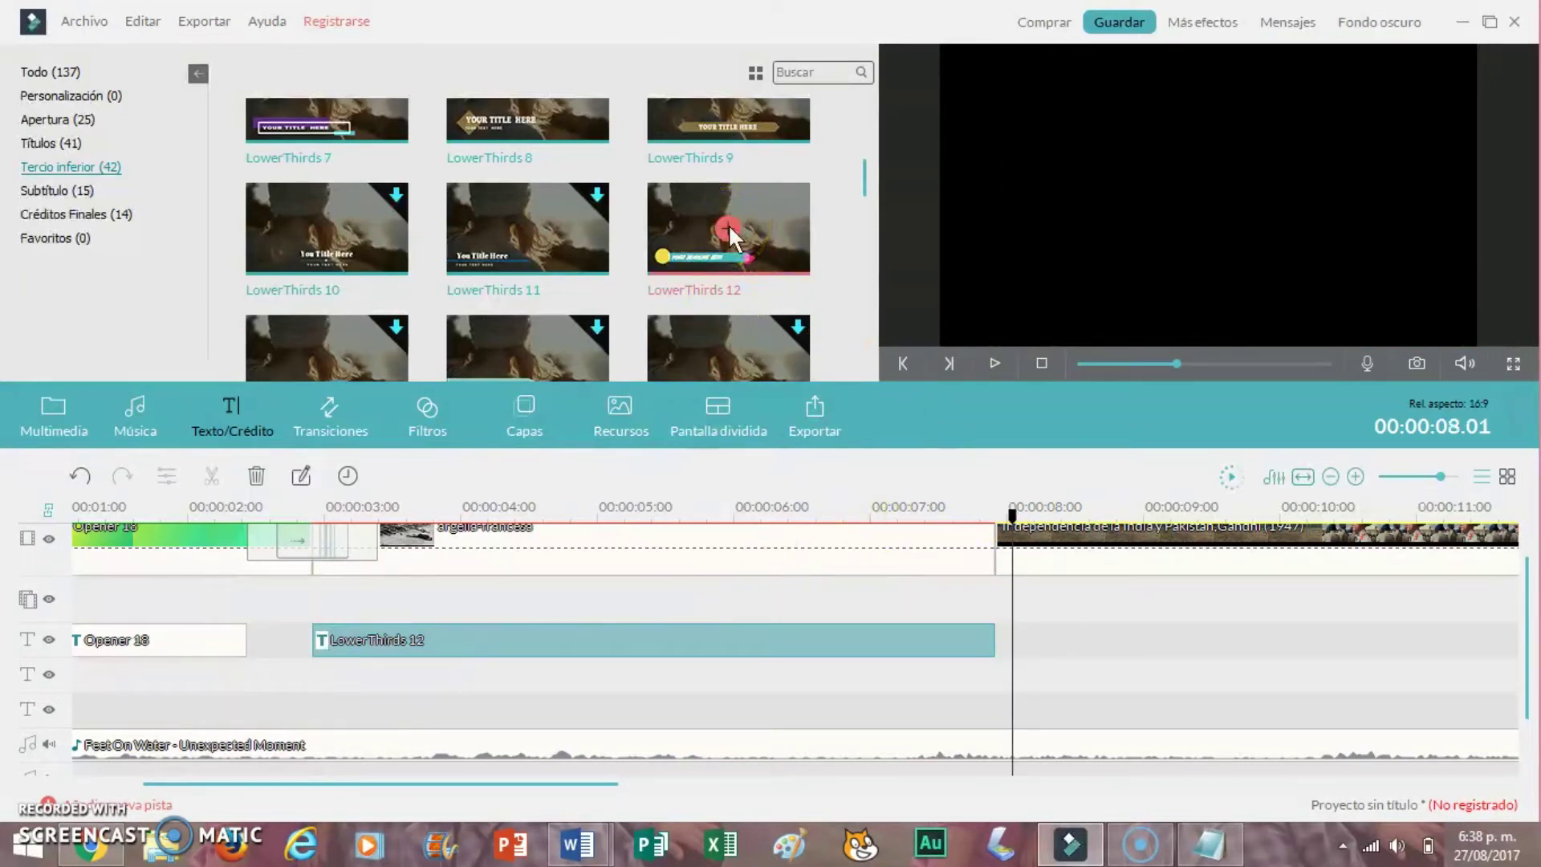
drag(1145, 637, 491, 648)
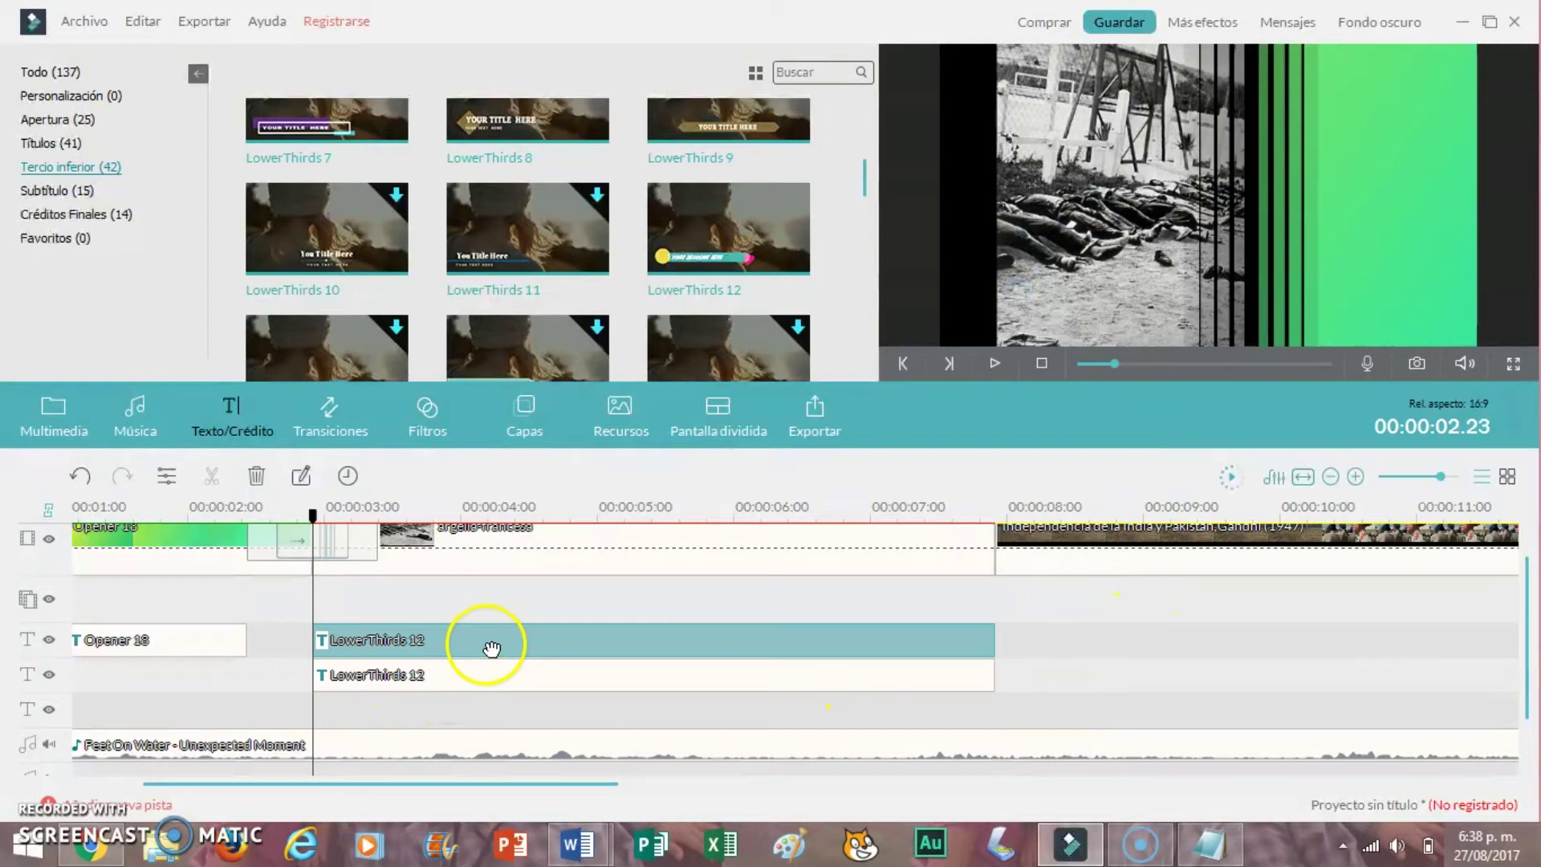
Step: Delete LowerThirds 12 from the first text track and add Title 2 there at 00:00:02.23
right_click(491, 648)
click(518, 628)
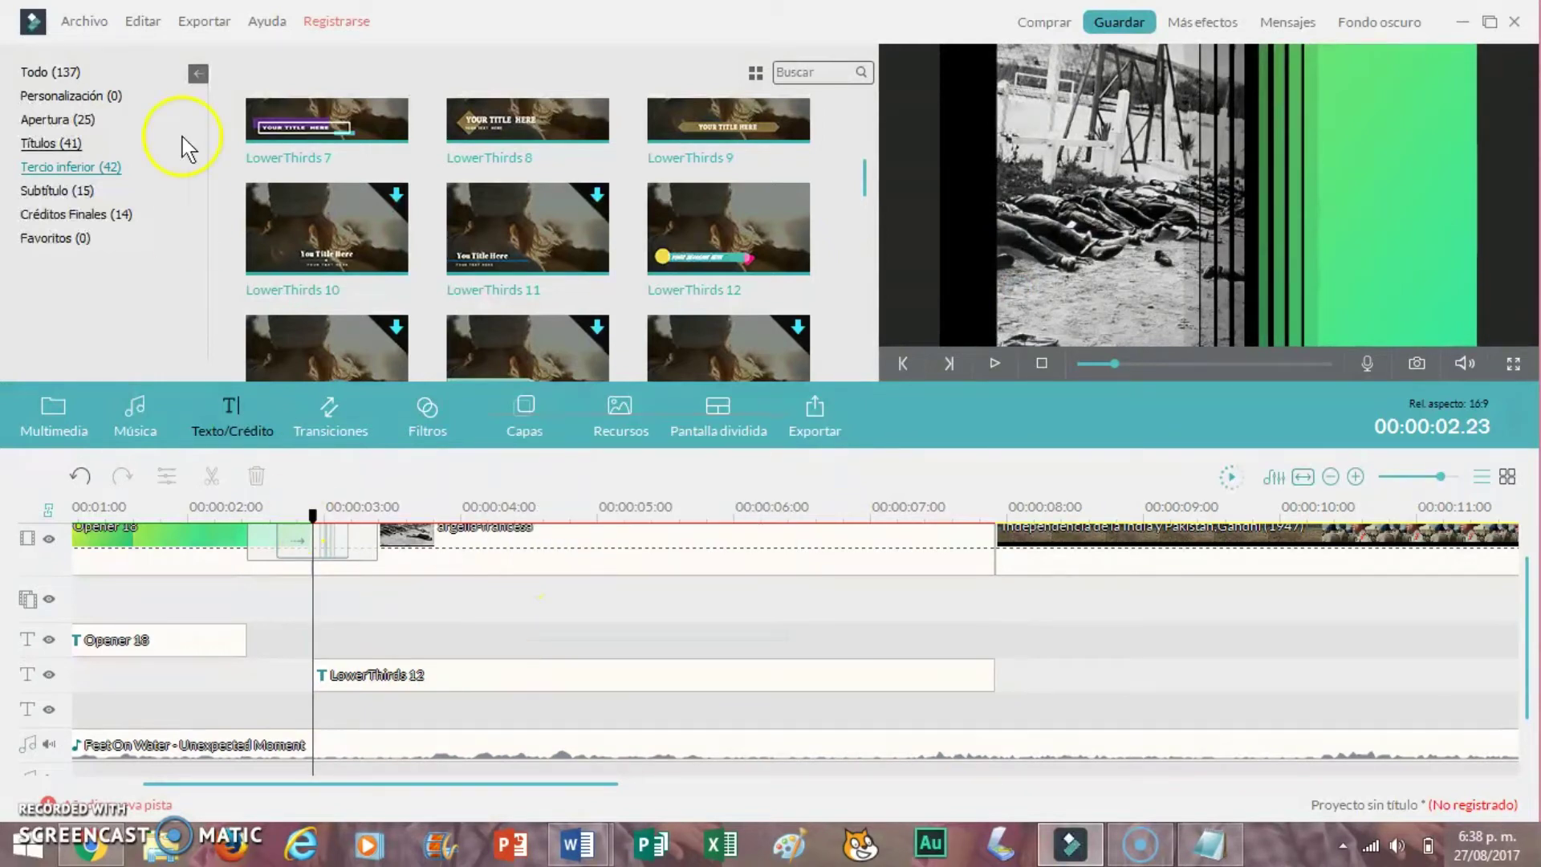
click(80, 144)
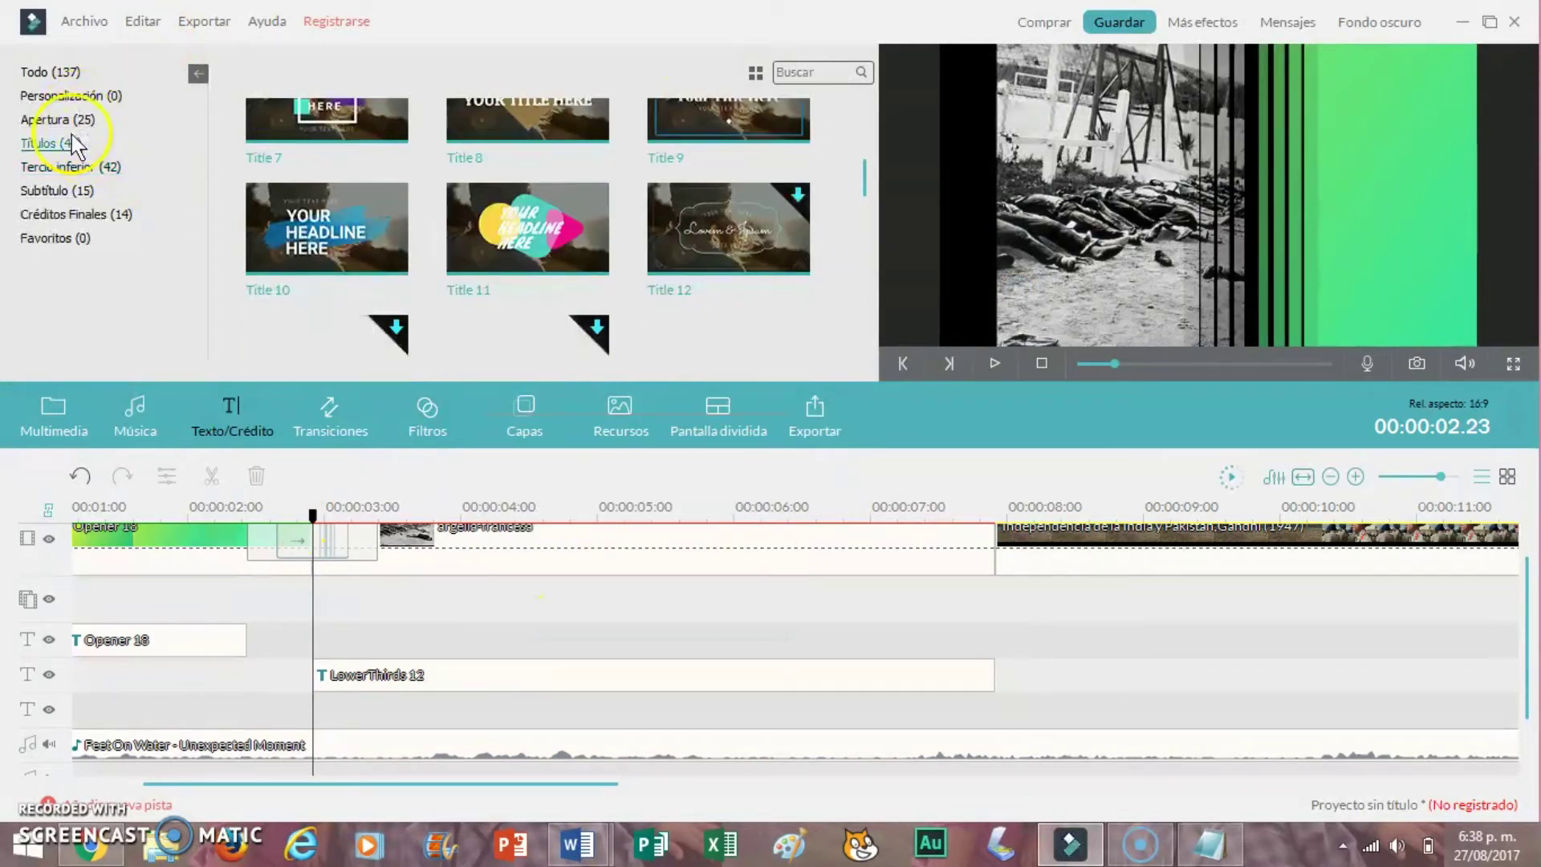
scroll(869, 197, up, 5)
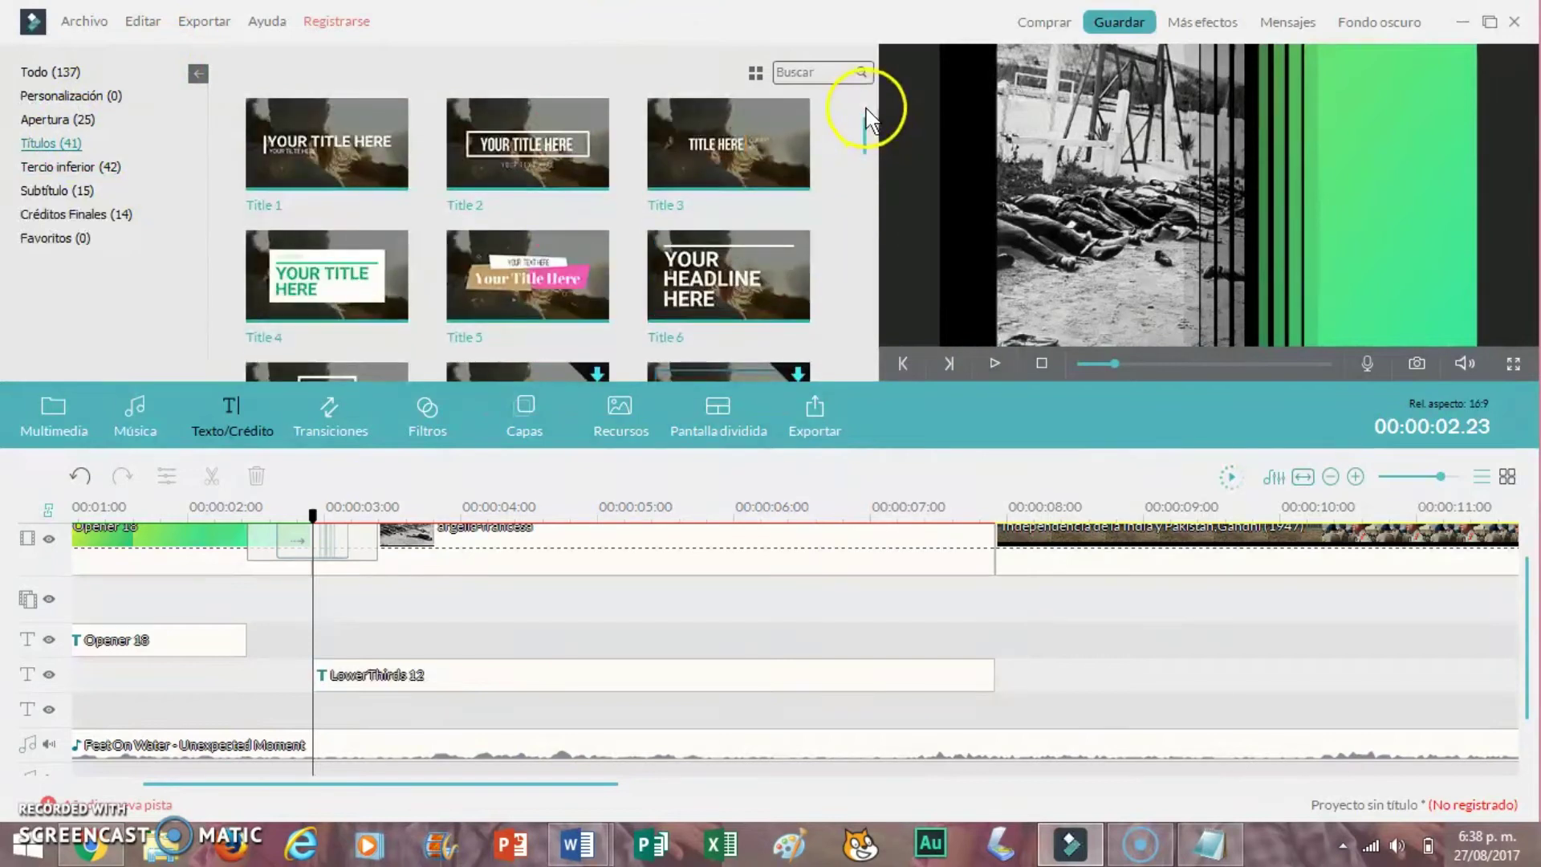
click(532, 143)
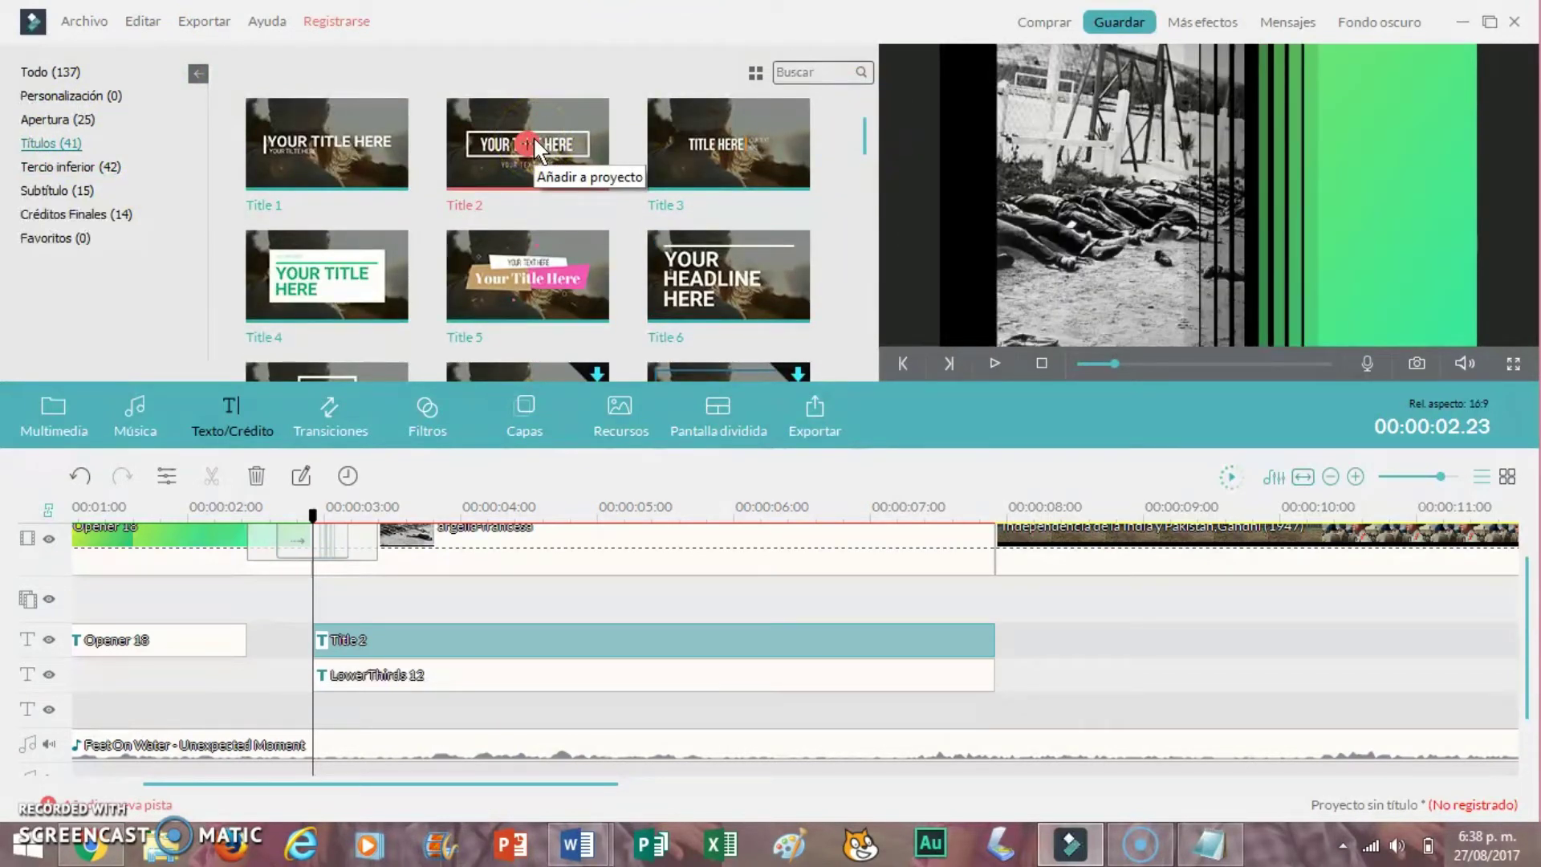
Step: Play back the title and lower third together over the argelia-francesa image
click(995, 363)
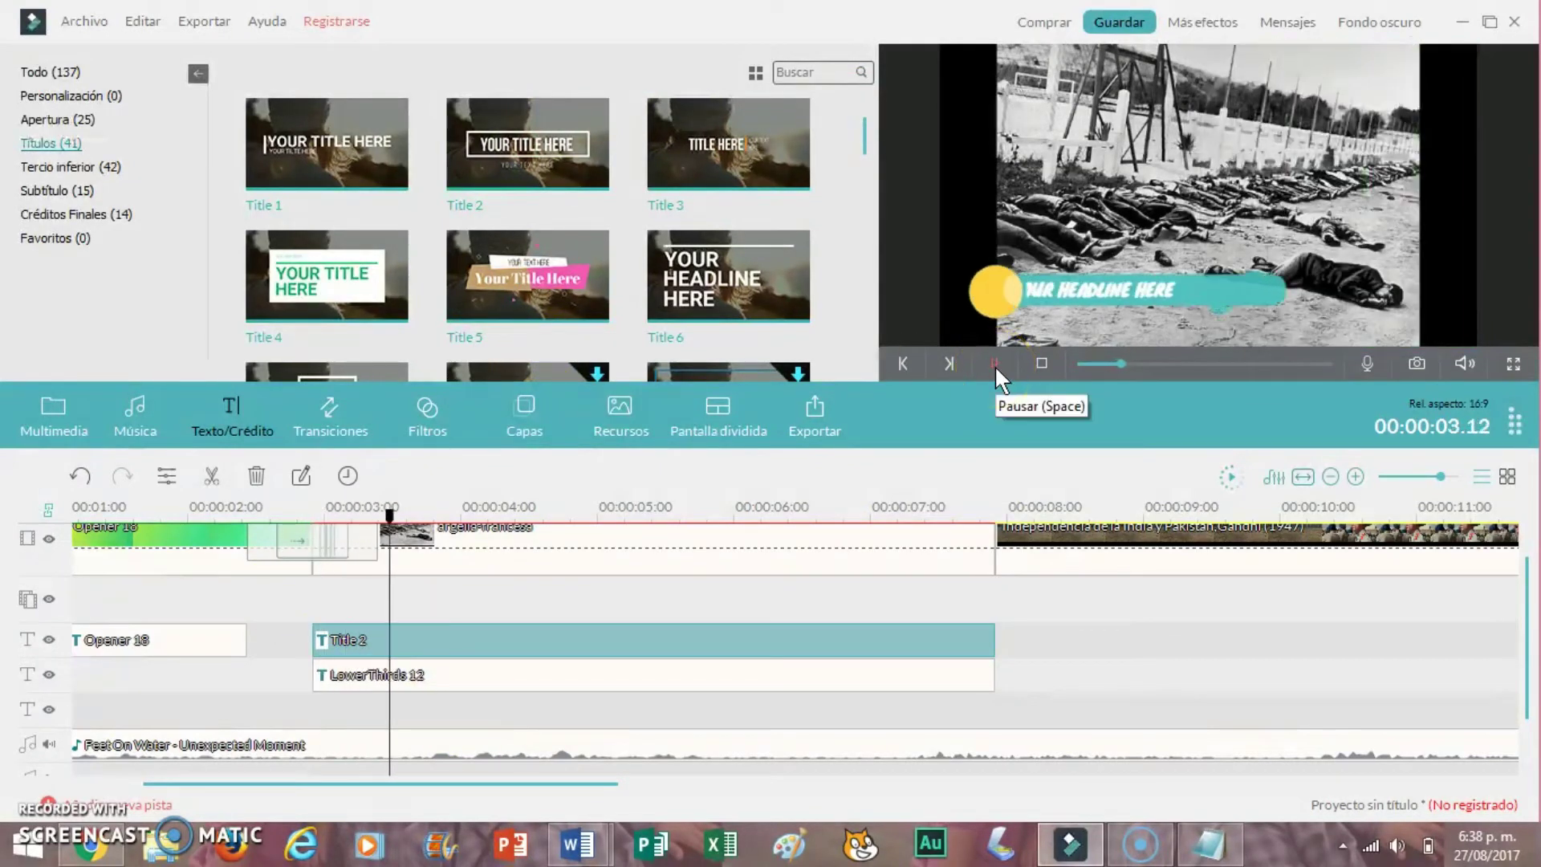
click(1001, 359)
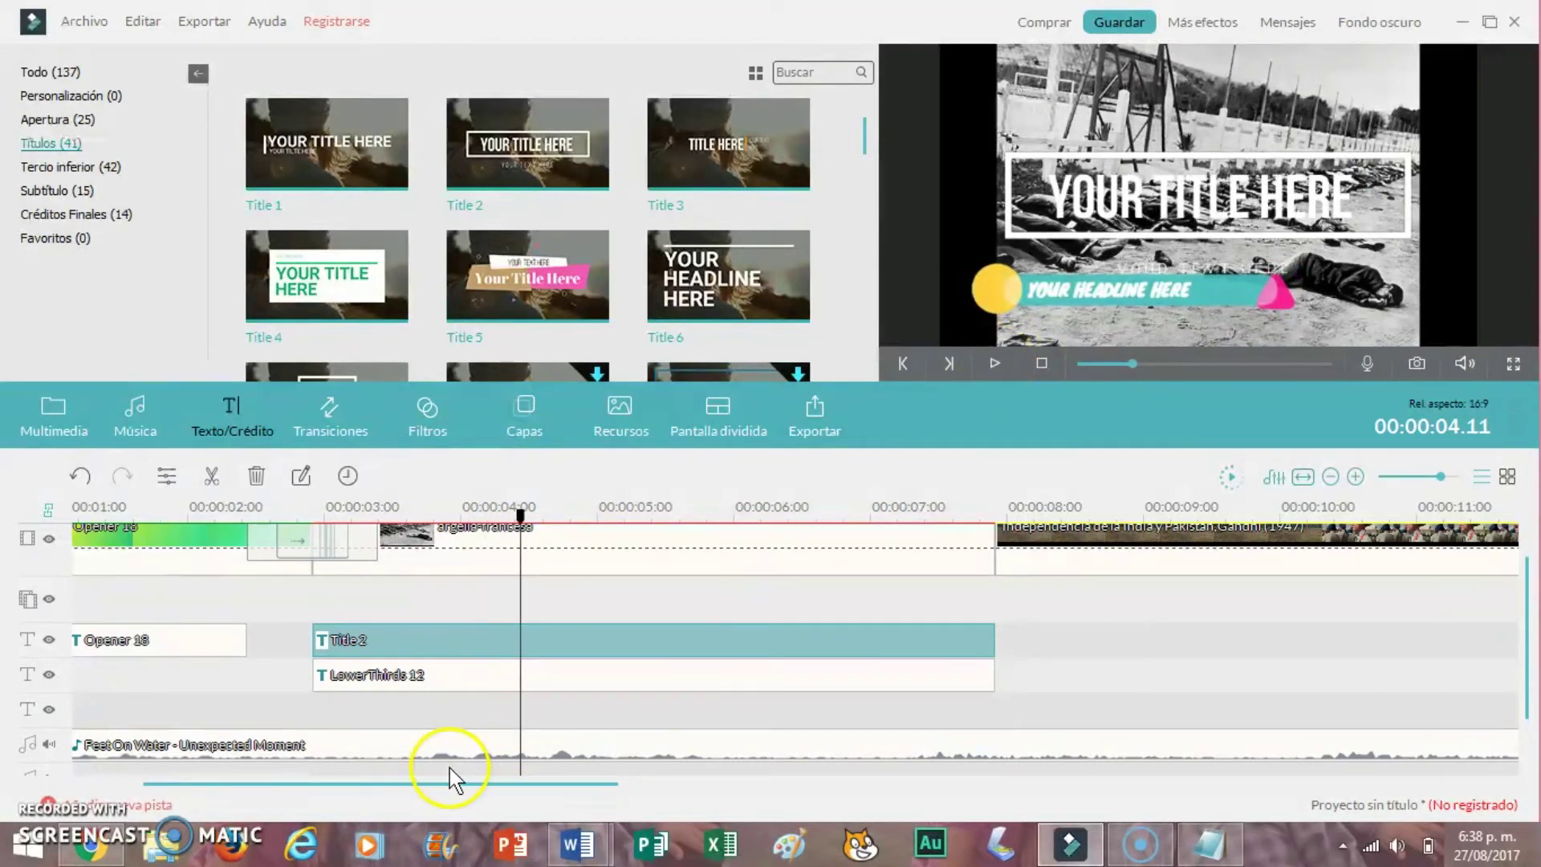
drag(458, 783, 361, 772)
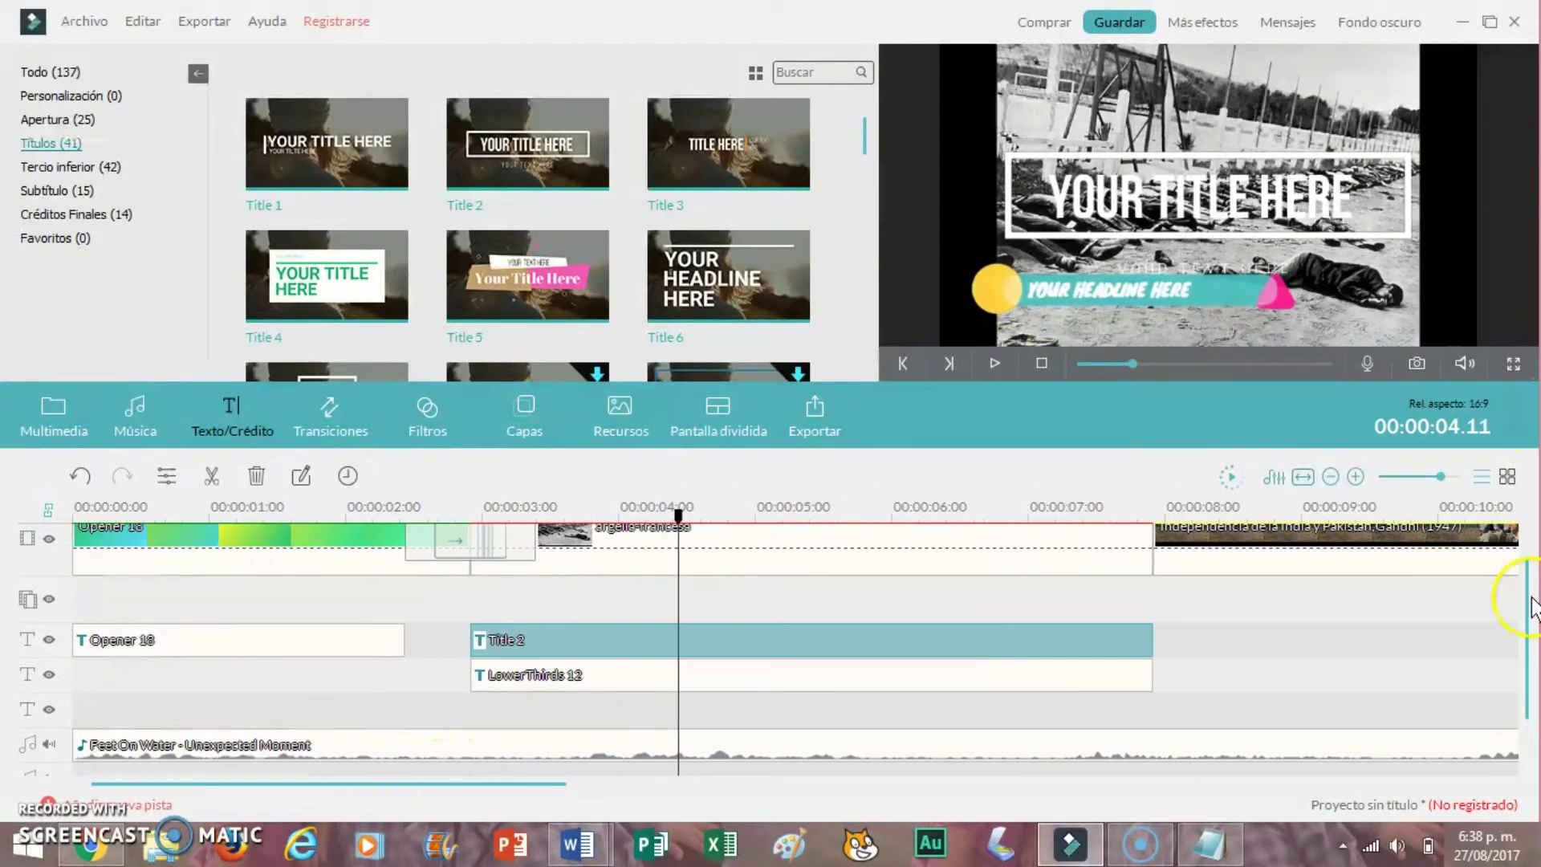
Step: View the recording options in the media library for webcam, PC screen and voice-over
click(69, 426)
click(392, 74)
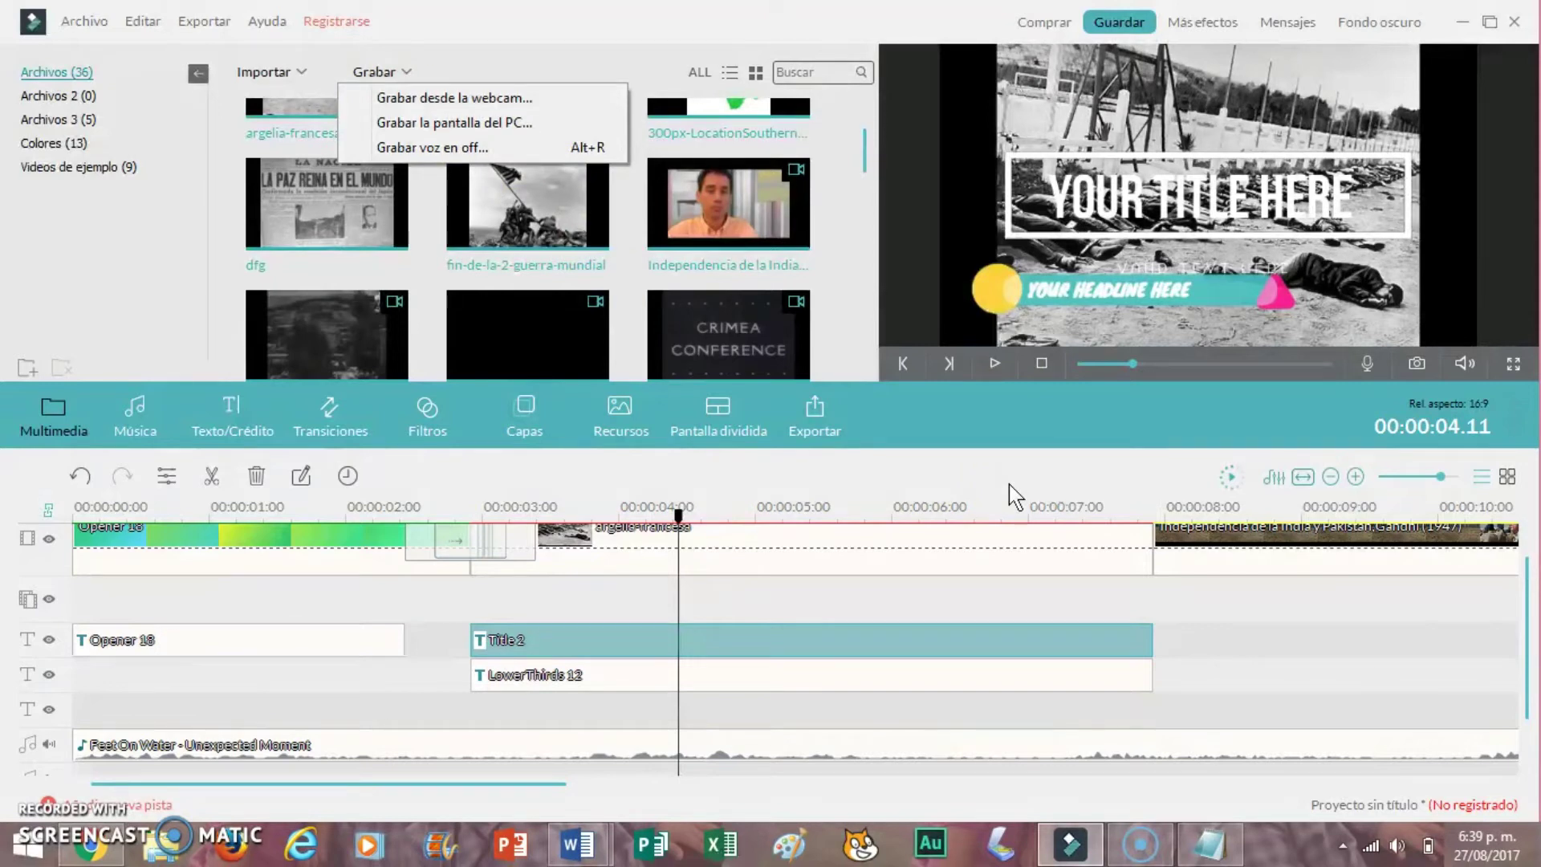
click(790, 450)
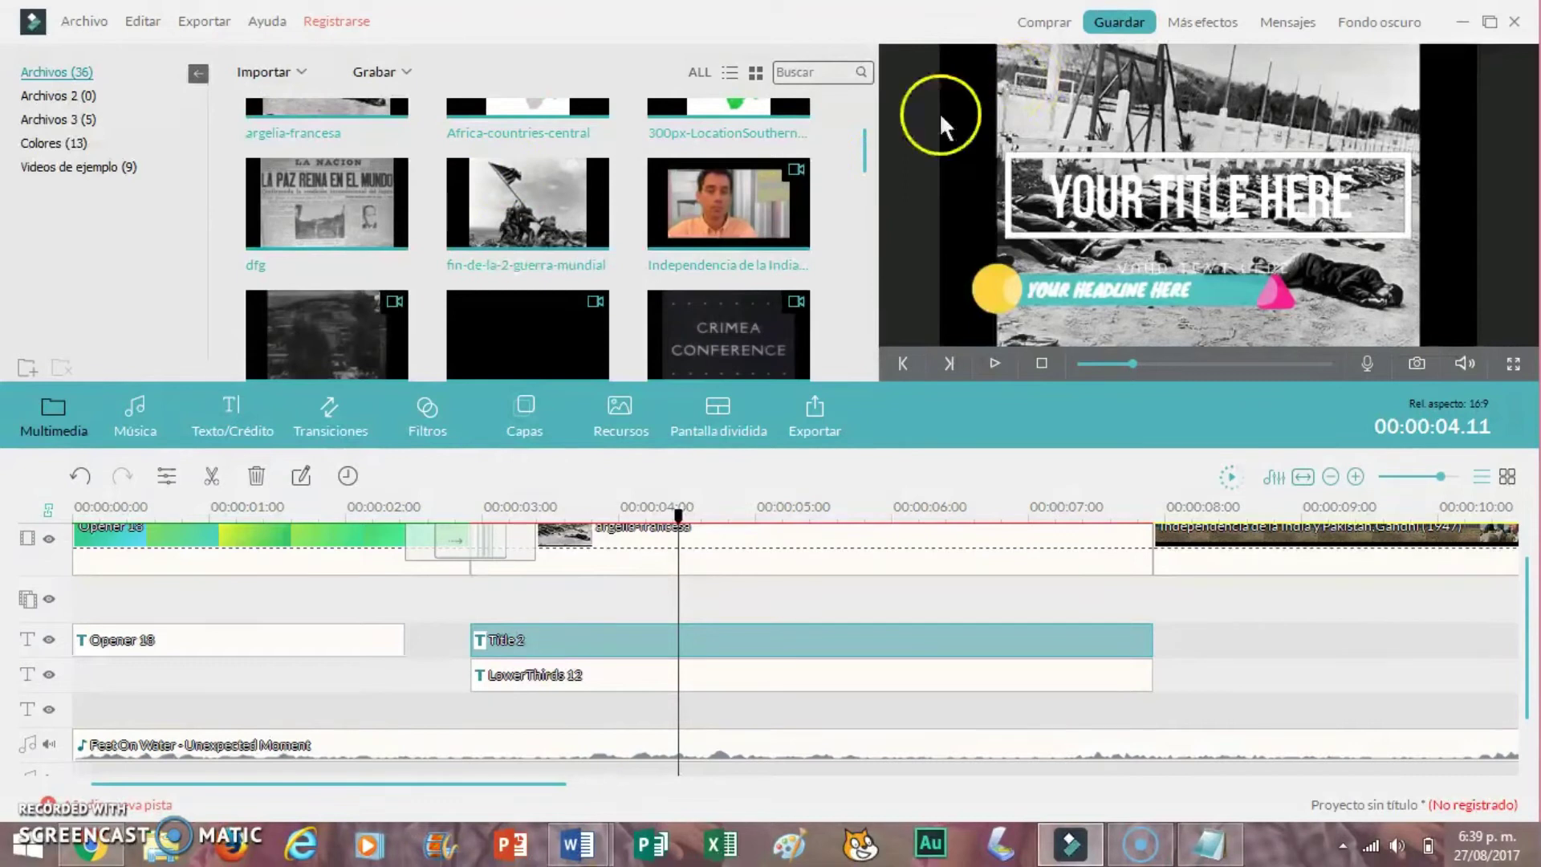
Step: Add the cupcake_mezcla audio file to the second music track, starting at 00:00:00.00
scroll(865, 146, down, 1)
drag(864, 146, 867, 371)
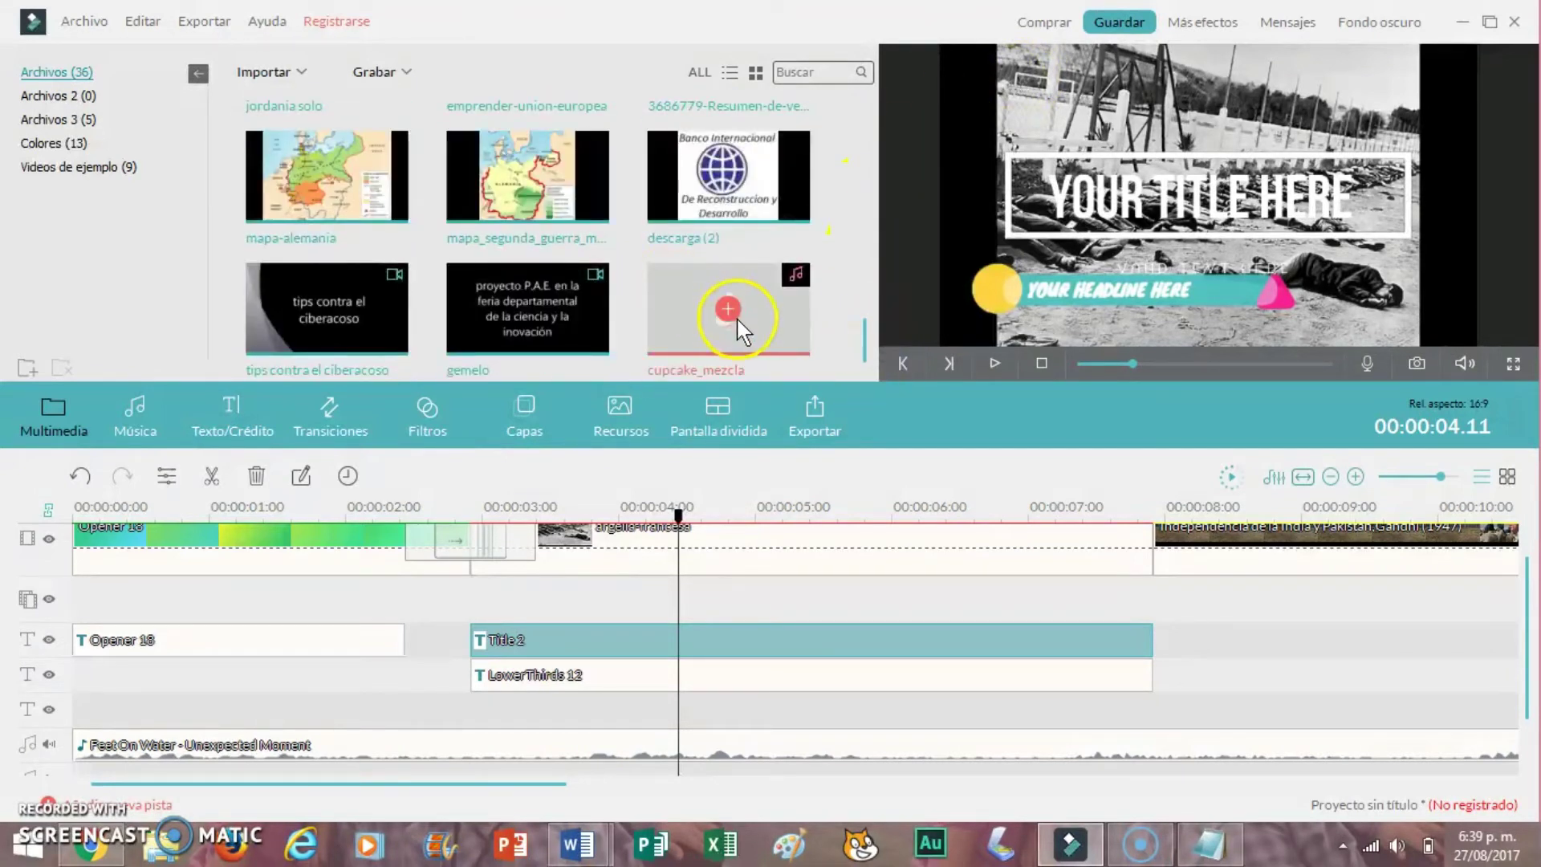
scroll(1522, 726, down, 1)
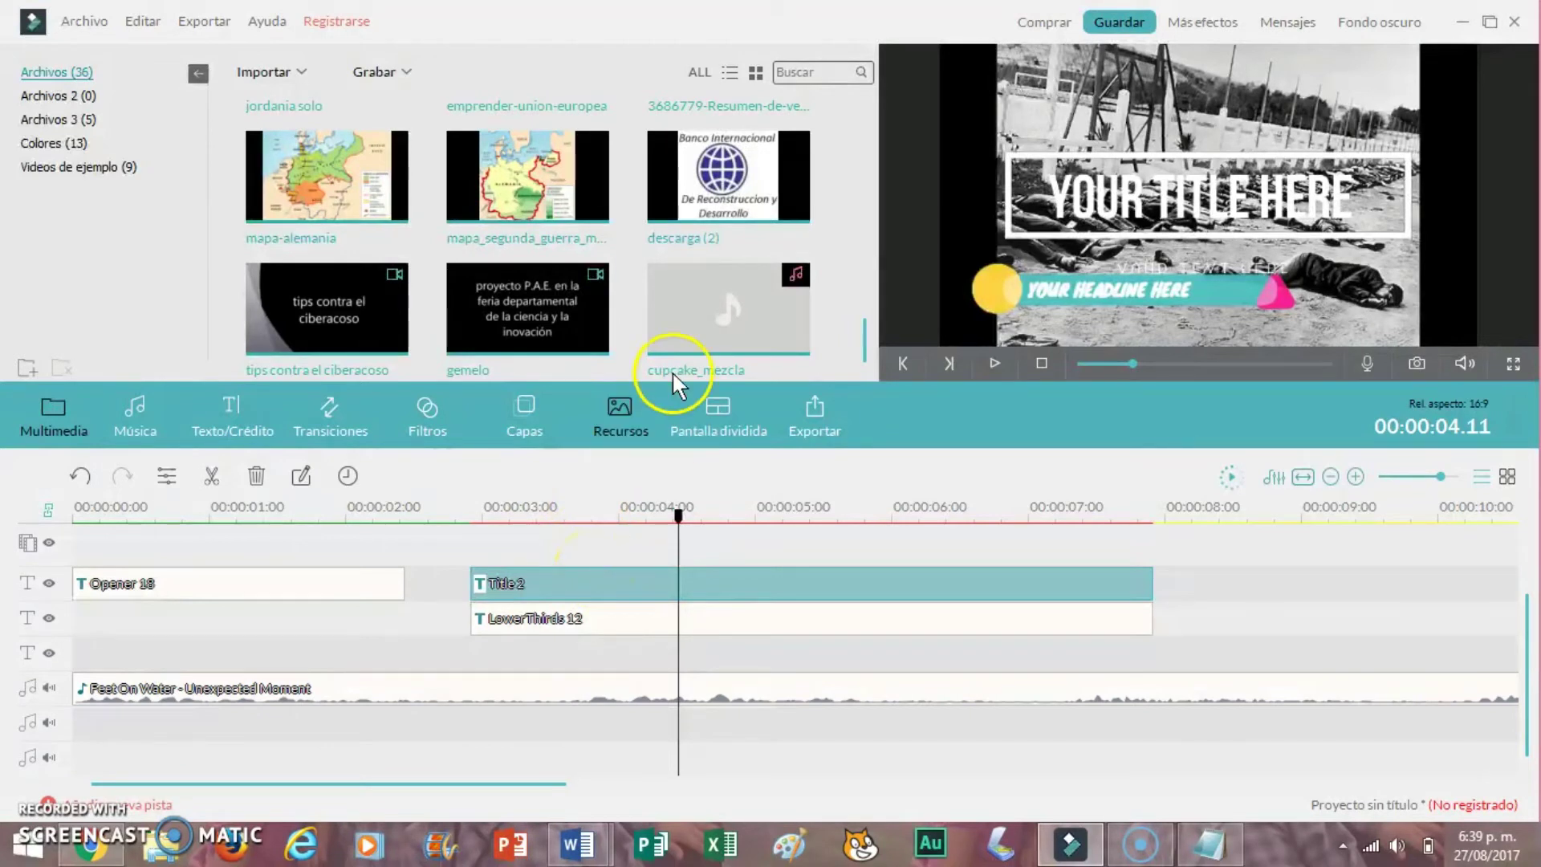
drag(482, 780, 1158, 728)
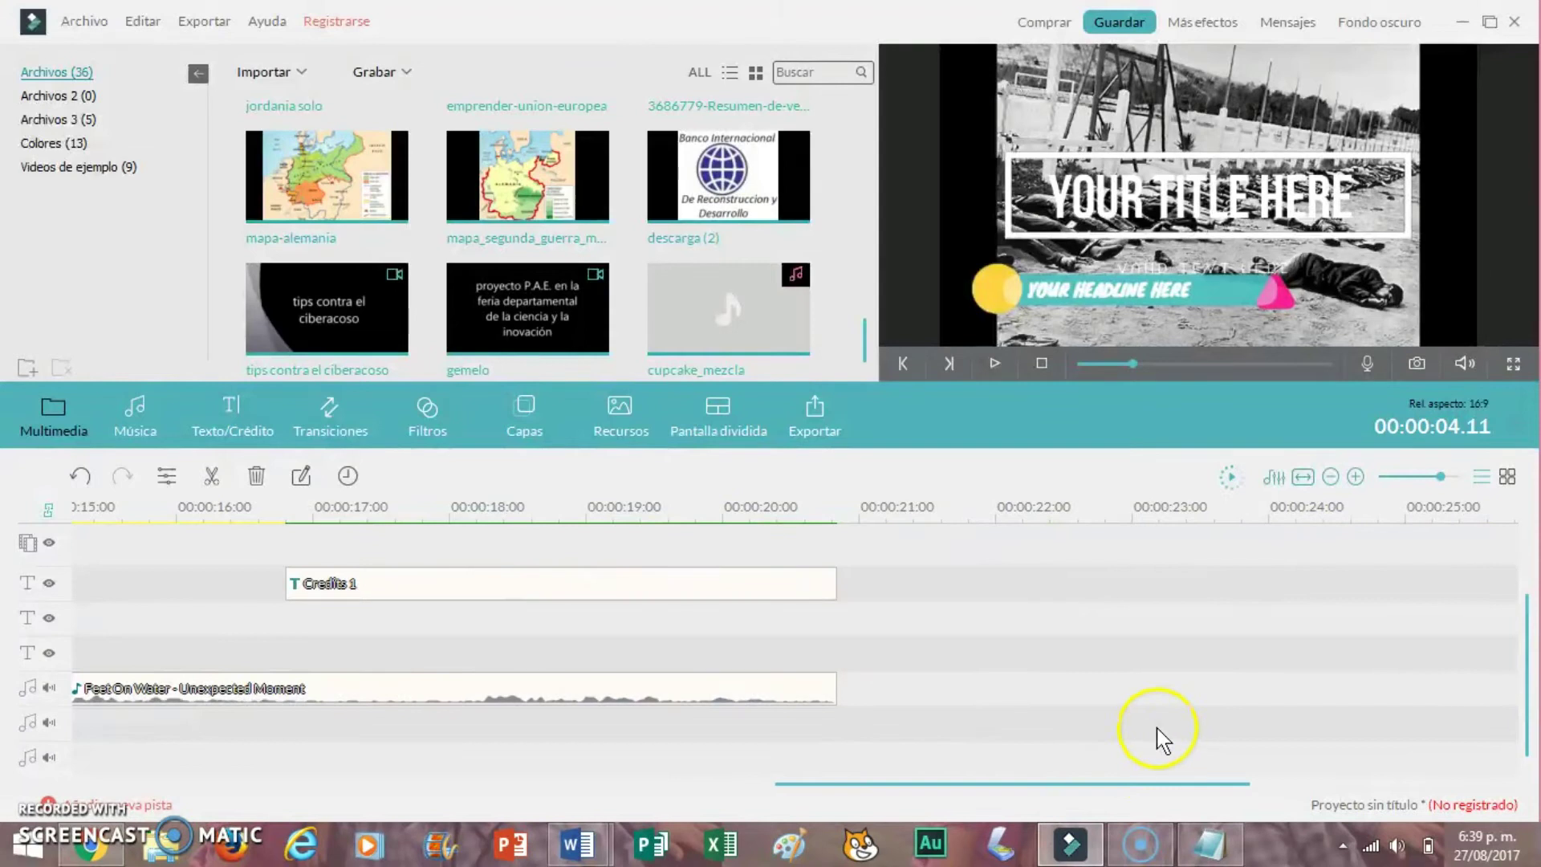
click(834, 512)
mouse_move(738, 313)
drag(741, 319, 35, 724)
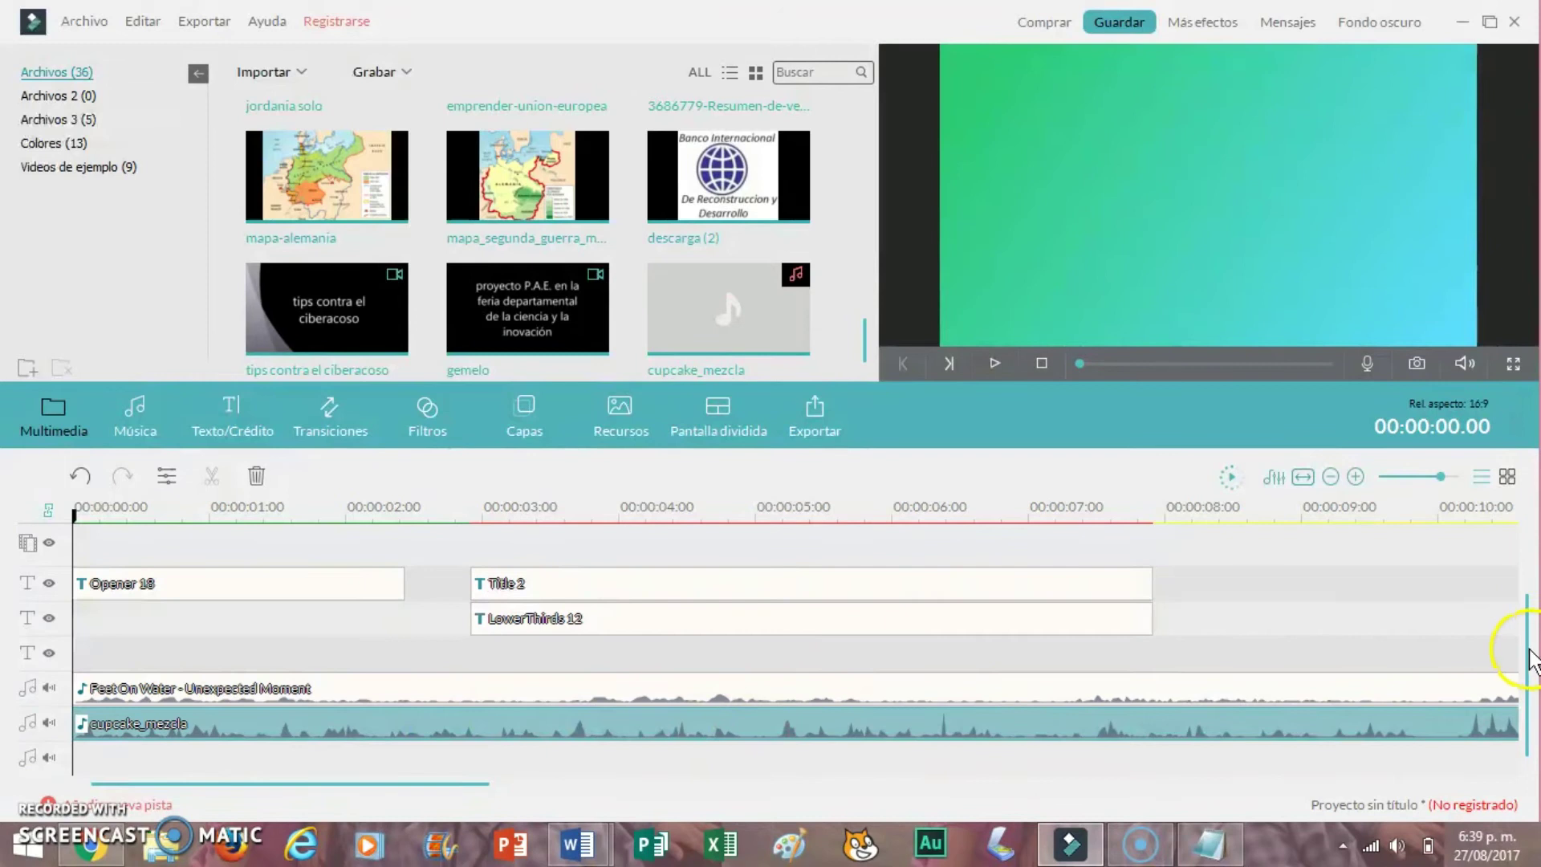
Step: Open the audio settings and set the volume of the Feet On Water - Unexpected Moment music to 58
scroll(1532, 656, up, 1)
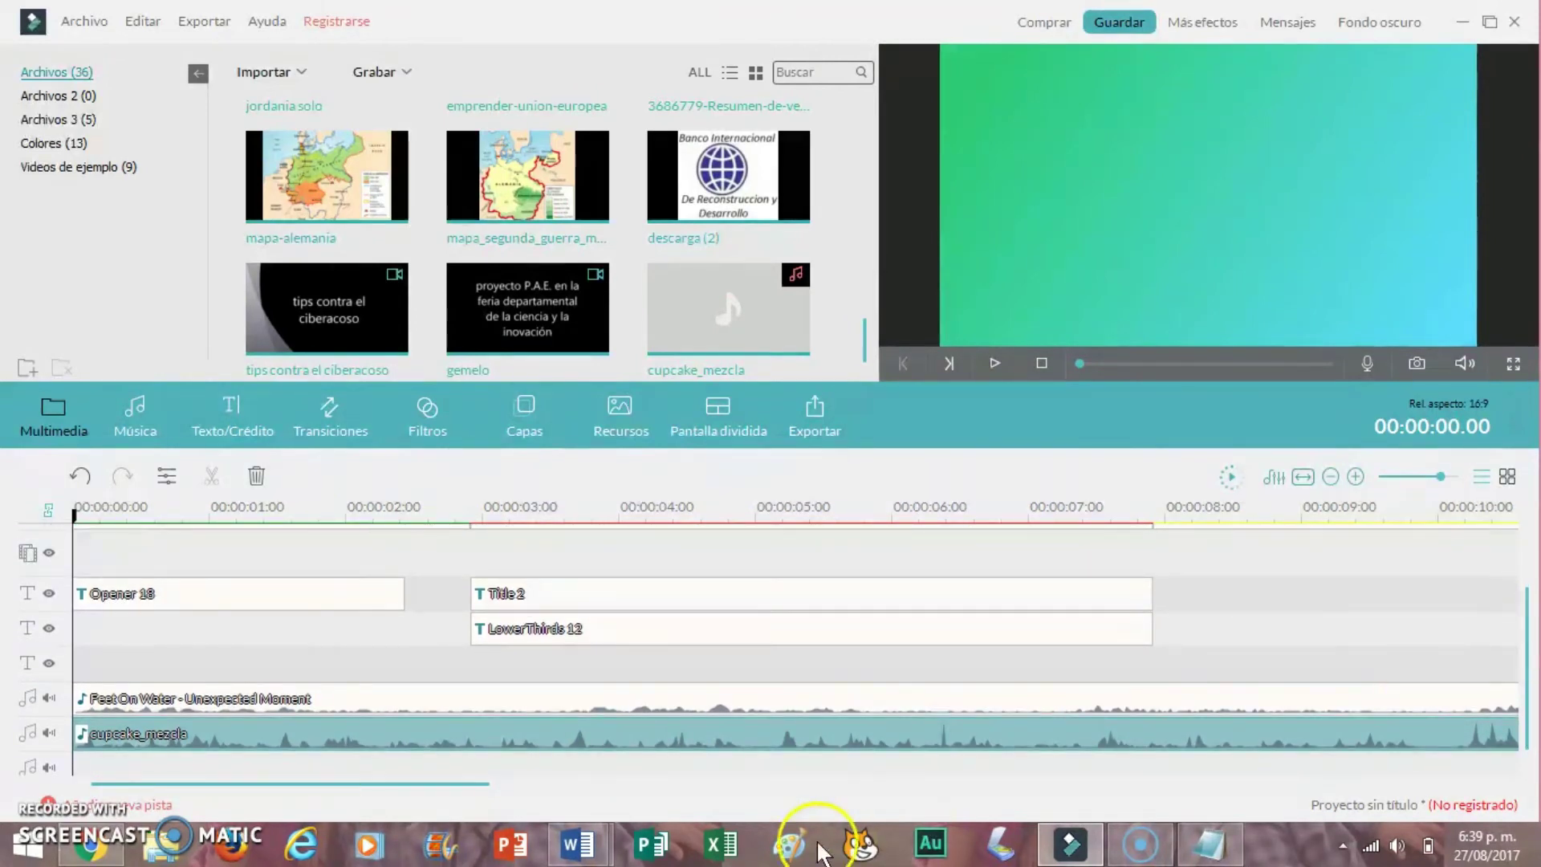
double_click(736, 744)
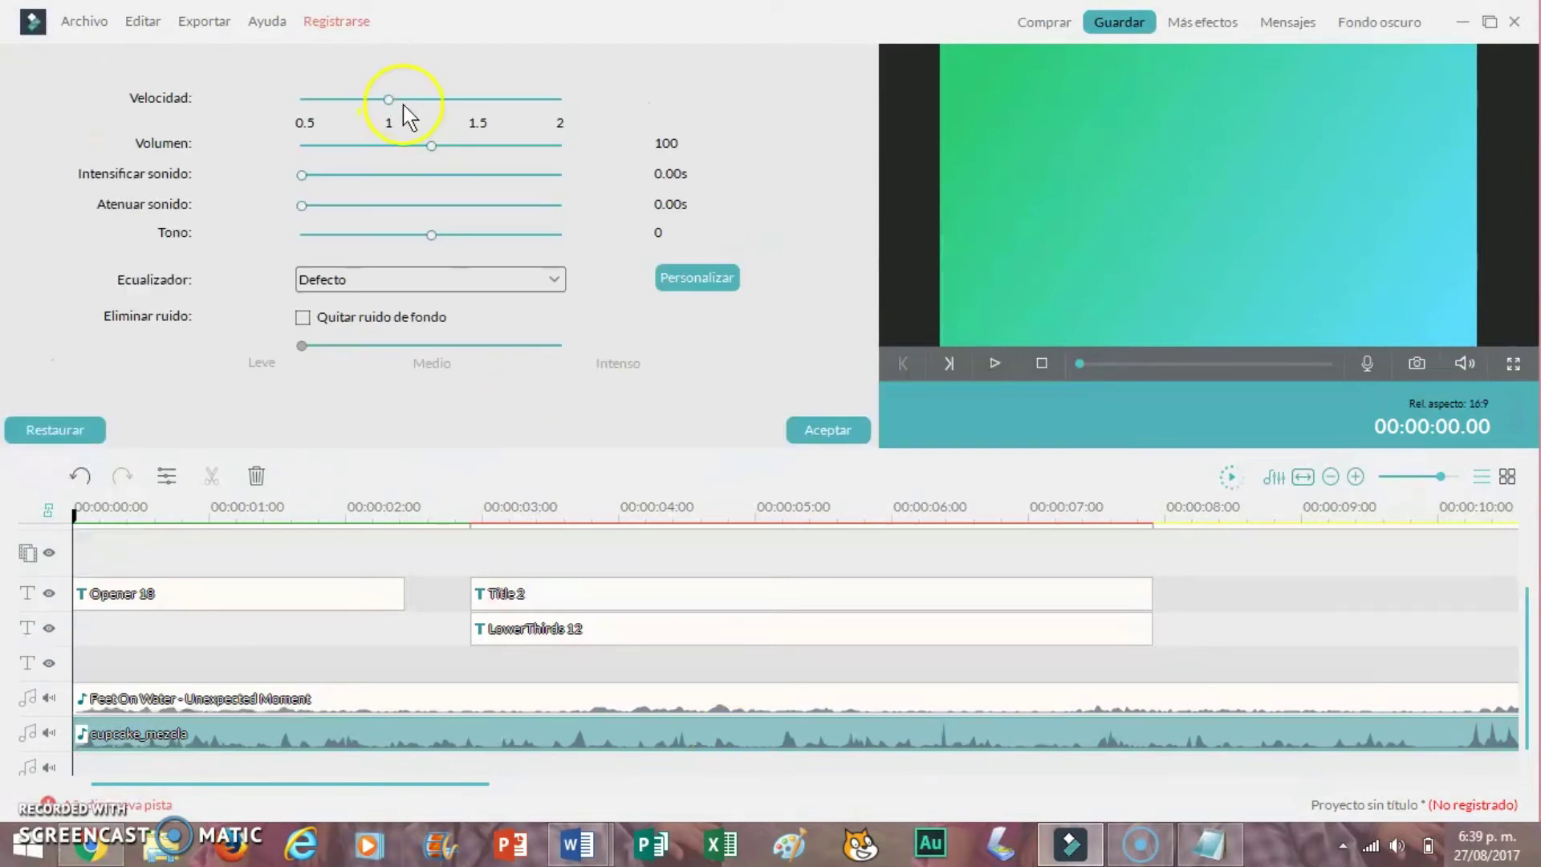
drag(431, 145, 446, 145)
drag(529, 97, 270, 91)
click(314, 698)
drag(431, 146, 377, 164)
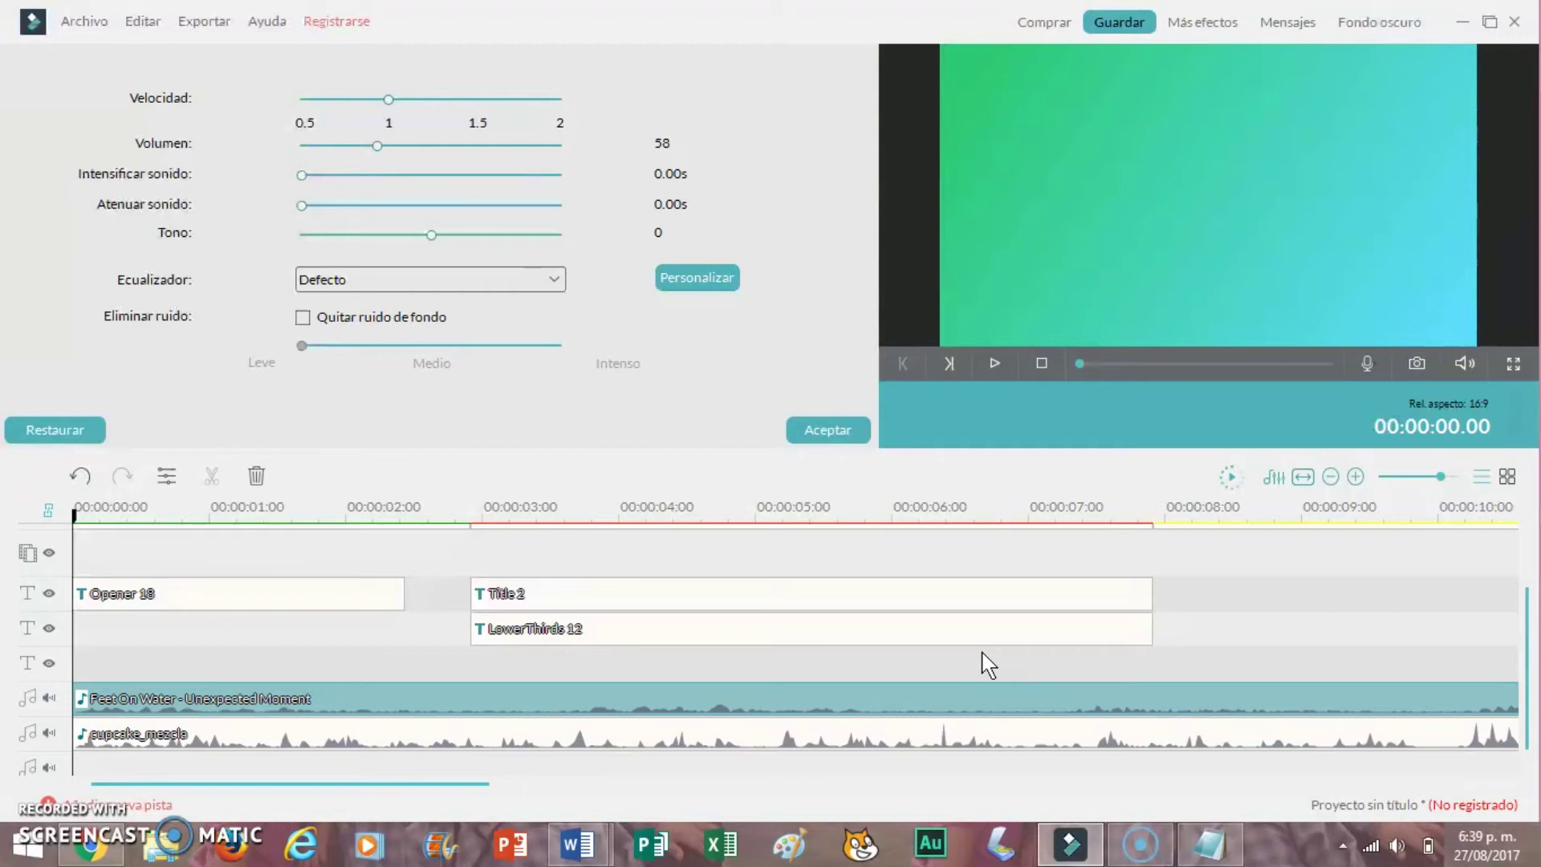
Step: Accept the audio settings and place the playhead where the argelia-francesa image meets the Independencia de la India y Pakistán video
click(835, 427)
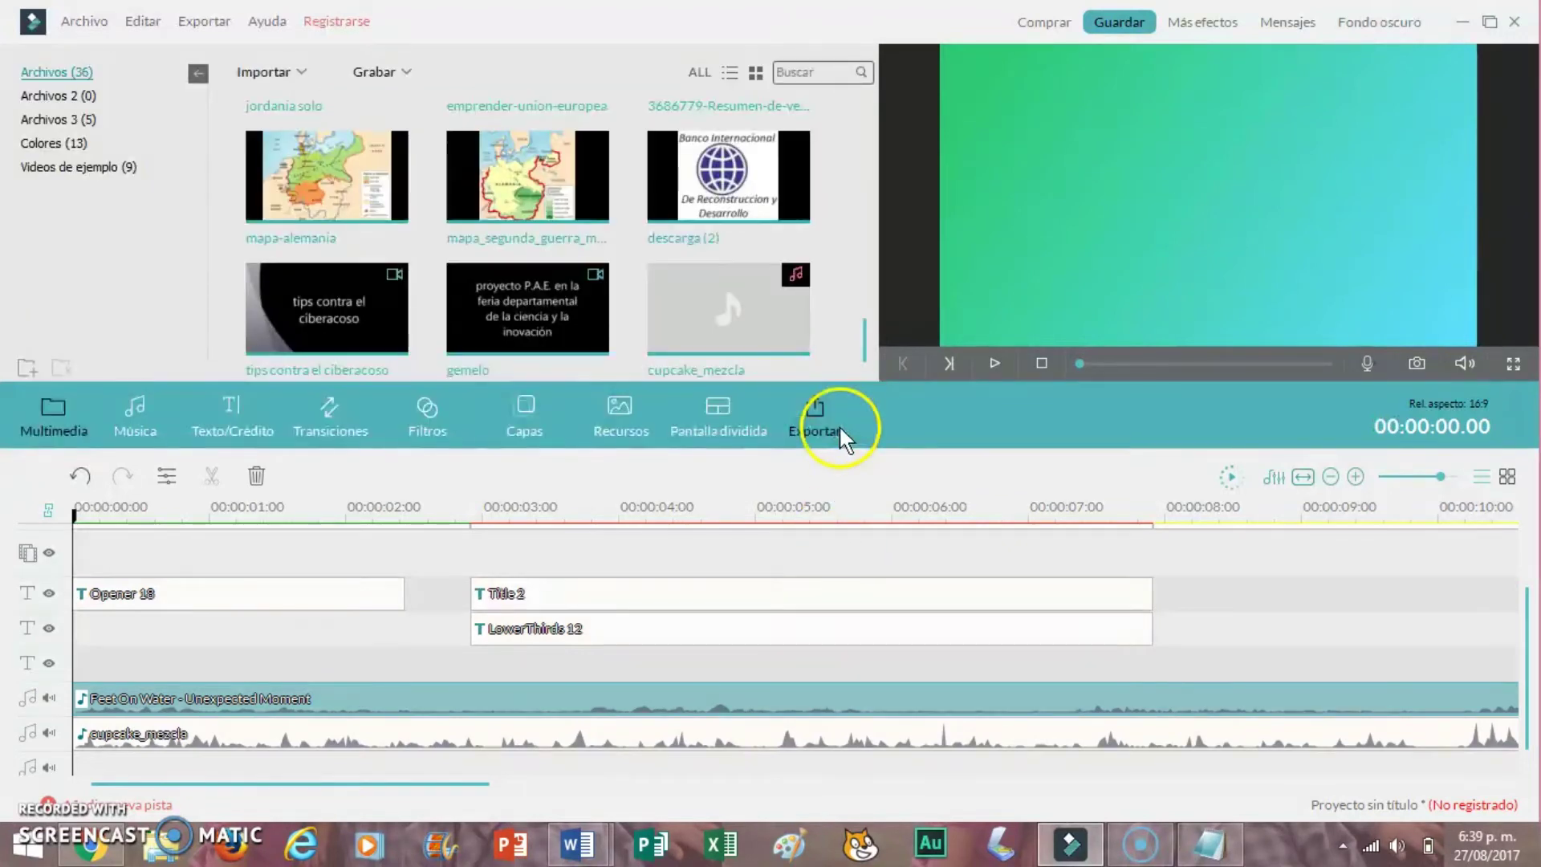
drag(327, 782, 455, 783)
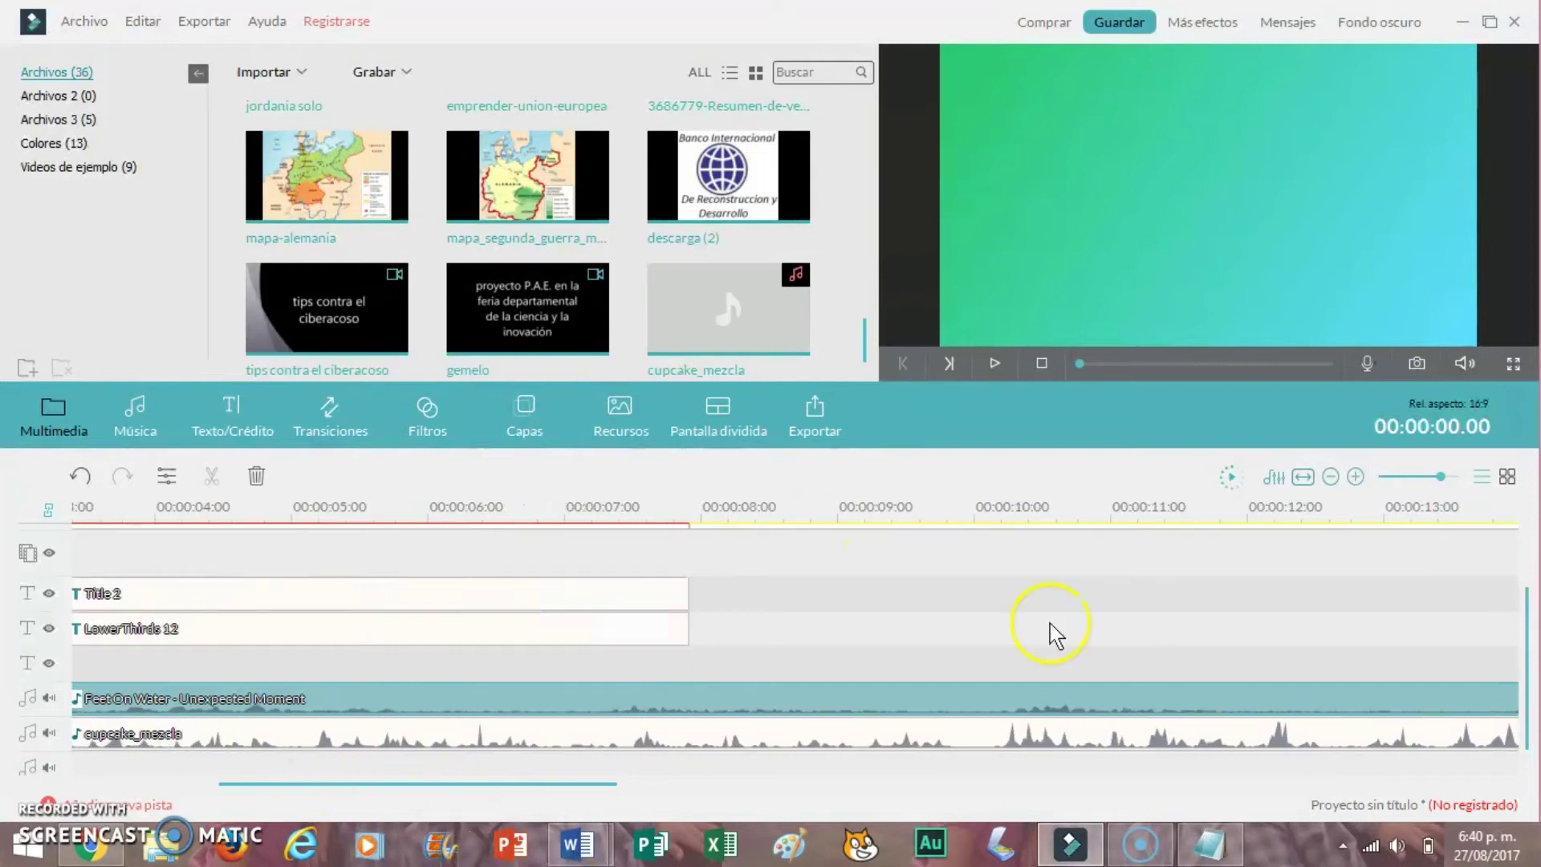
drag(1533, 678, 1517, 605)
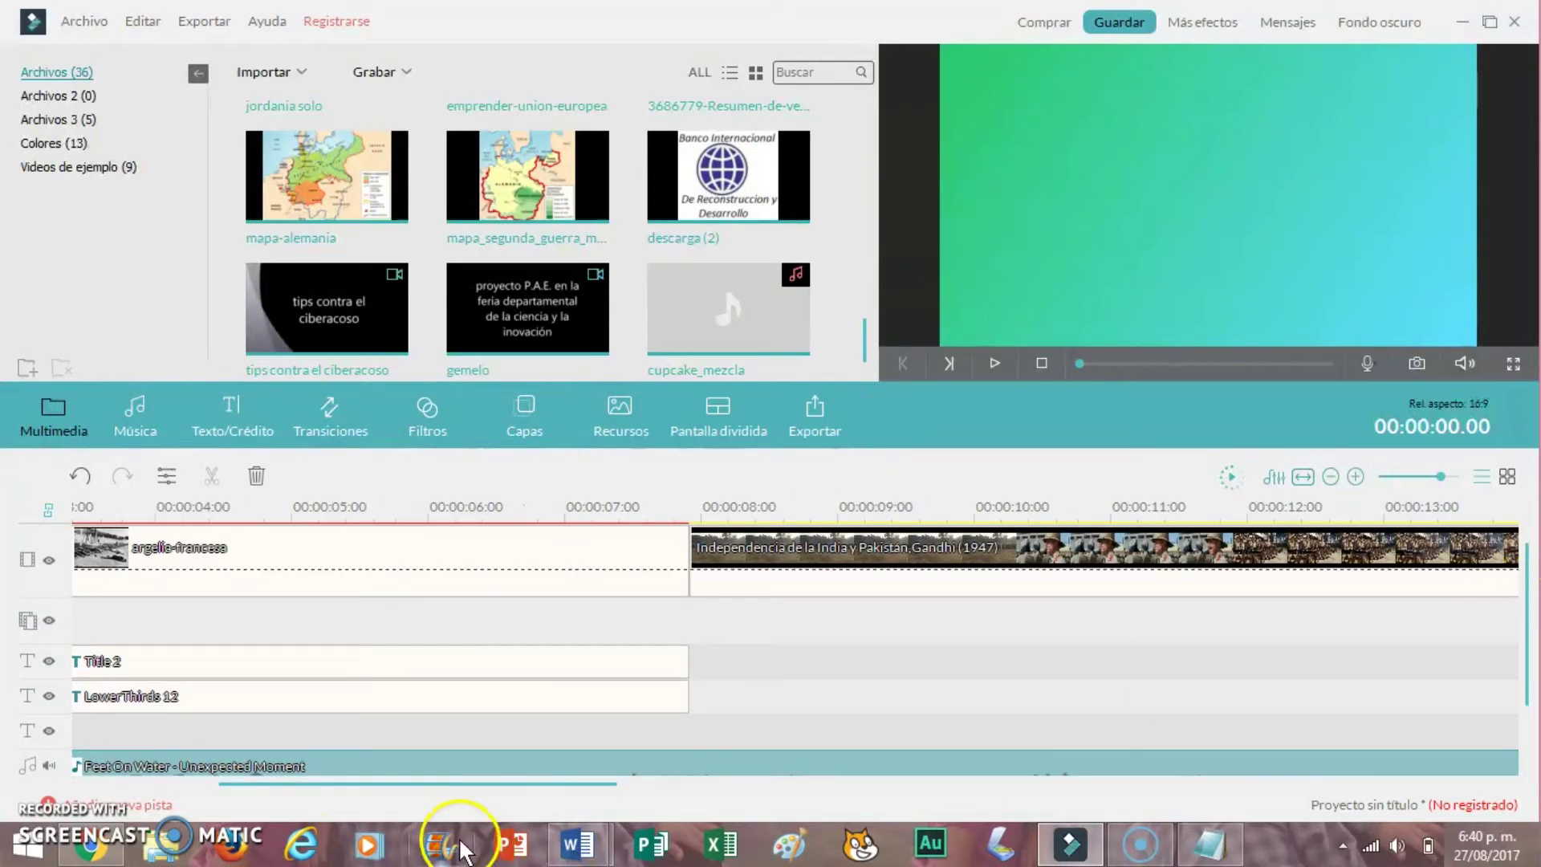
drag(488, 787, 506, 732)
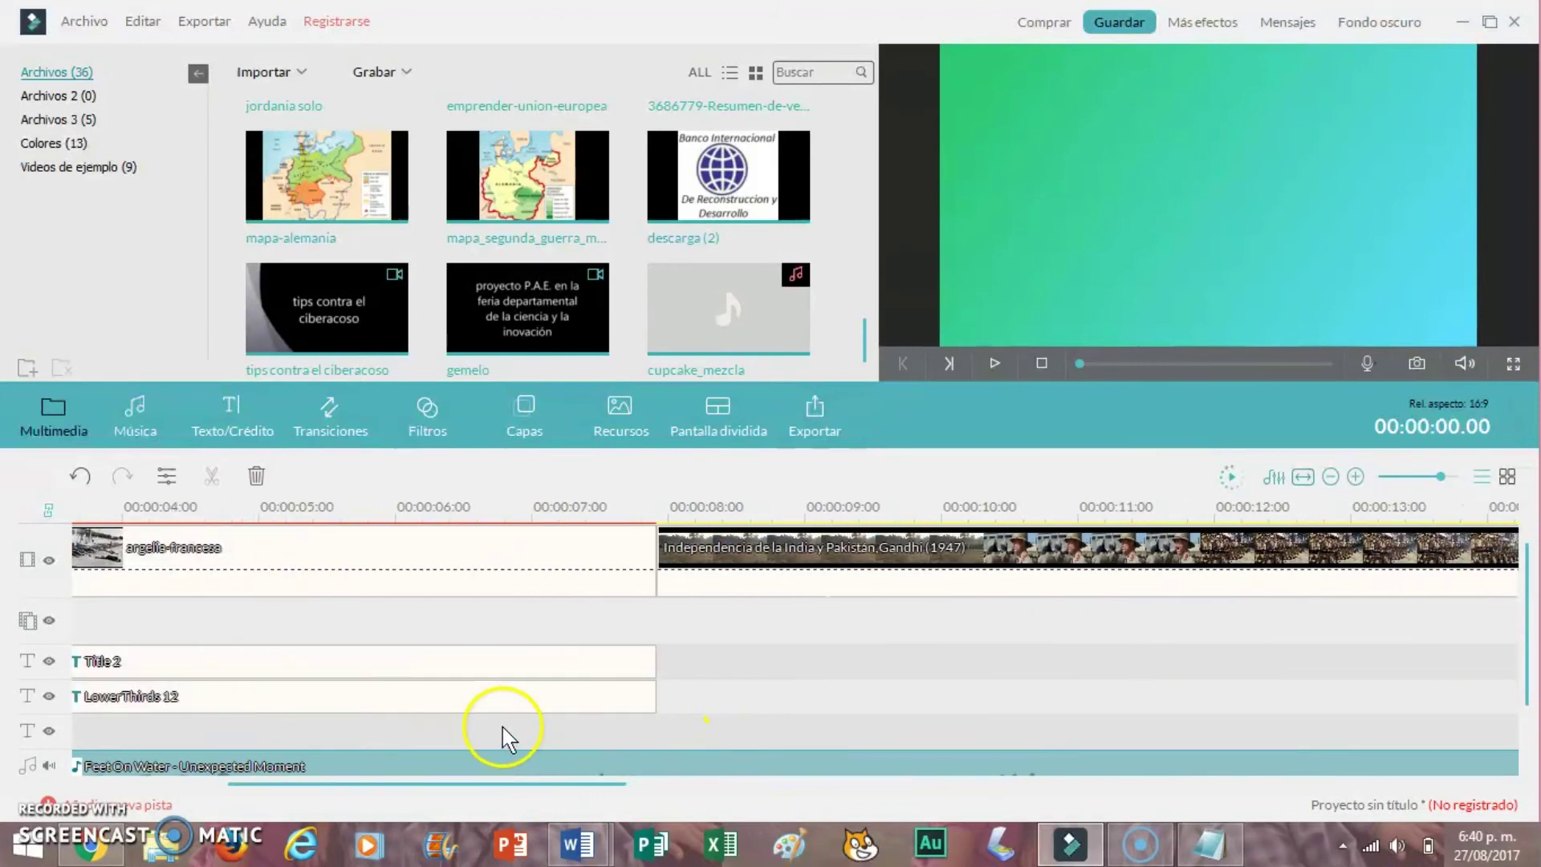
click(643, 550)
click(766, 486)
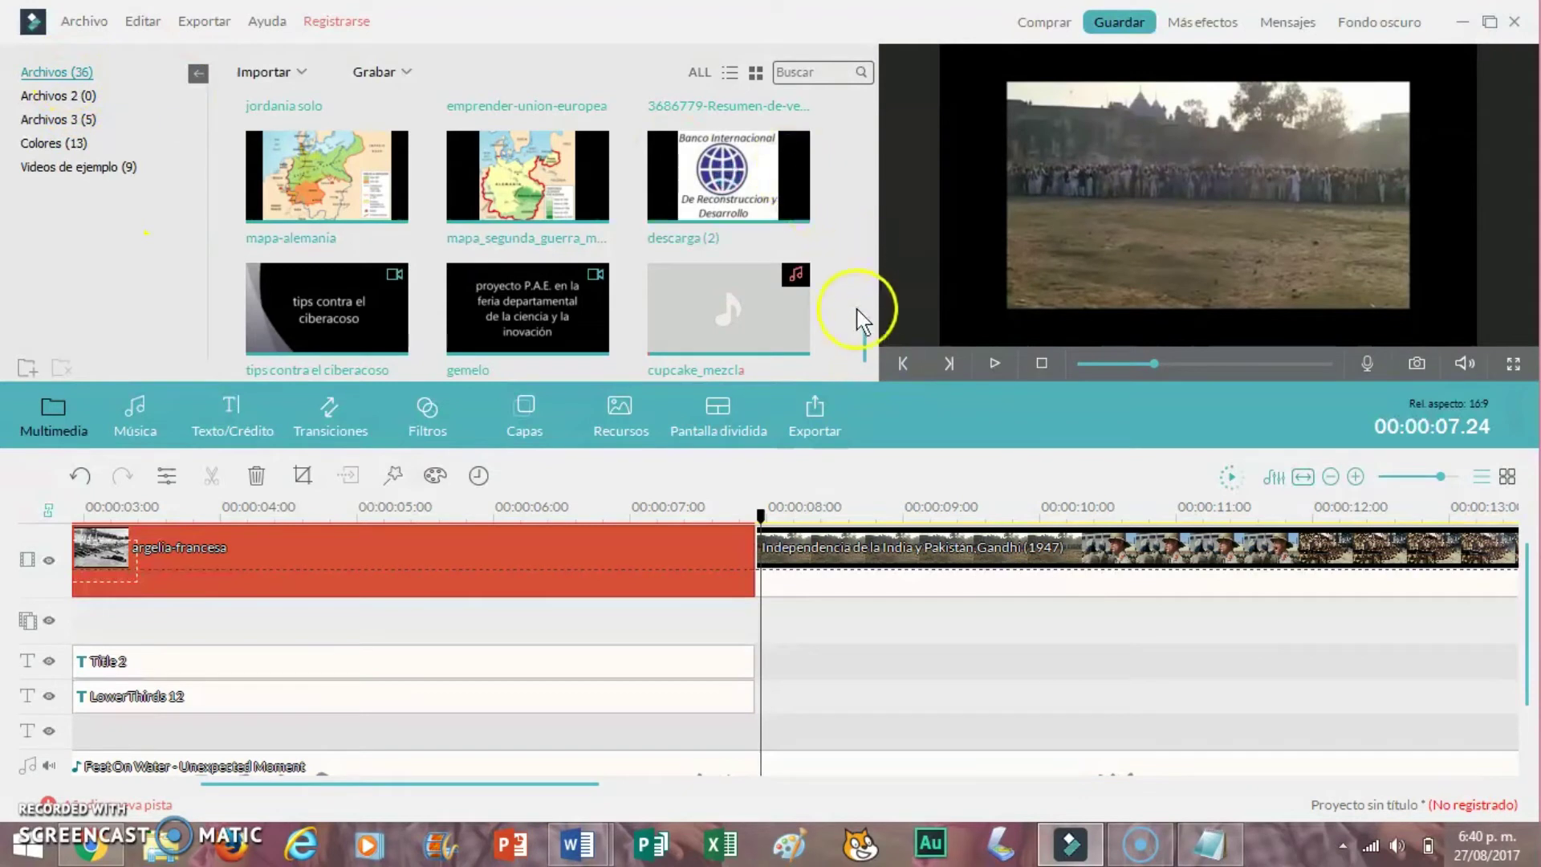
Step: Insert the monedas-y-billetes, Dolares-Billetes-Monedas, strategic_bombing_of_japan, juan9. chart and juan9 images after the argelia-francesa image
drag(859, 327, 853, 187)
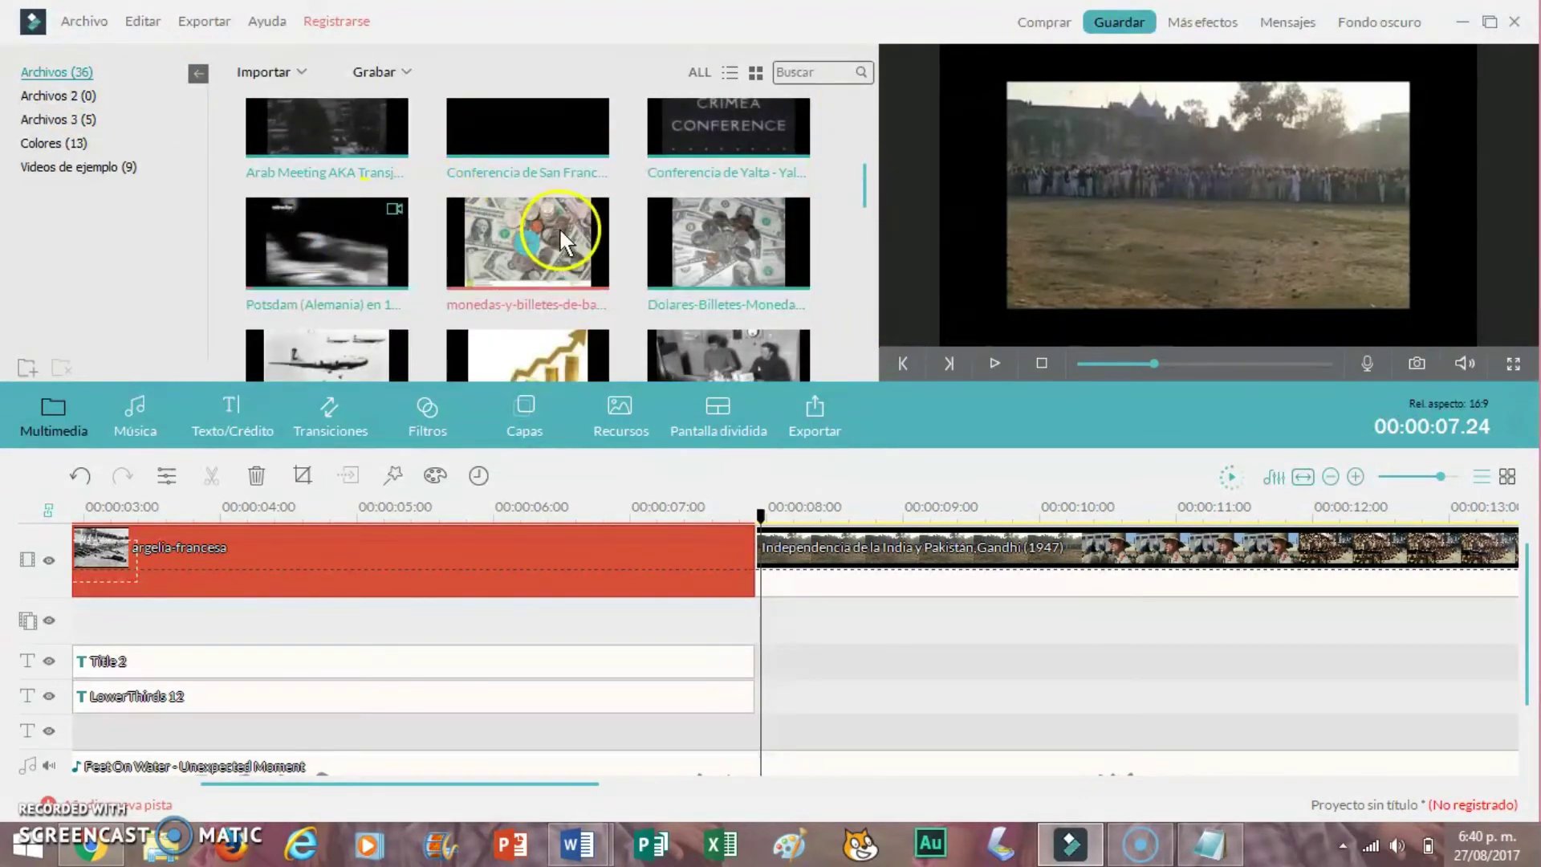
click(538, 237)
drag(532, 236, 542, 236)
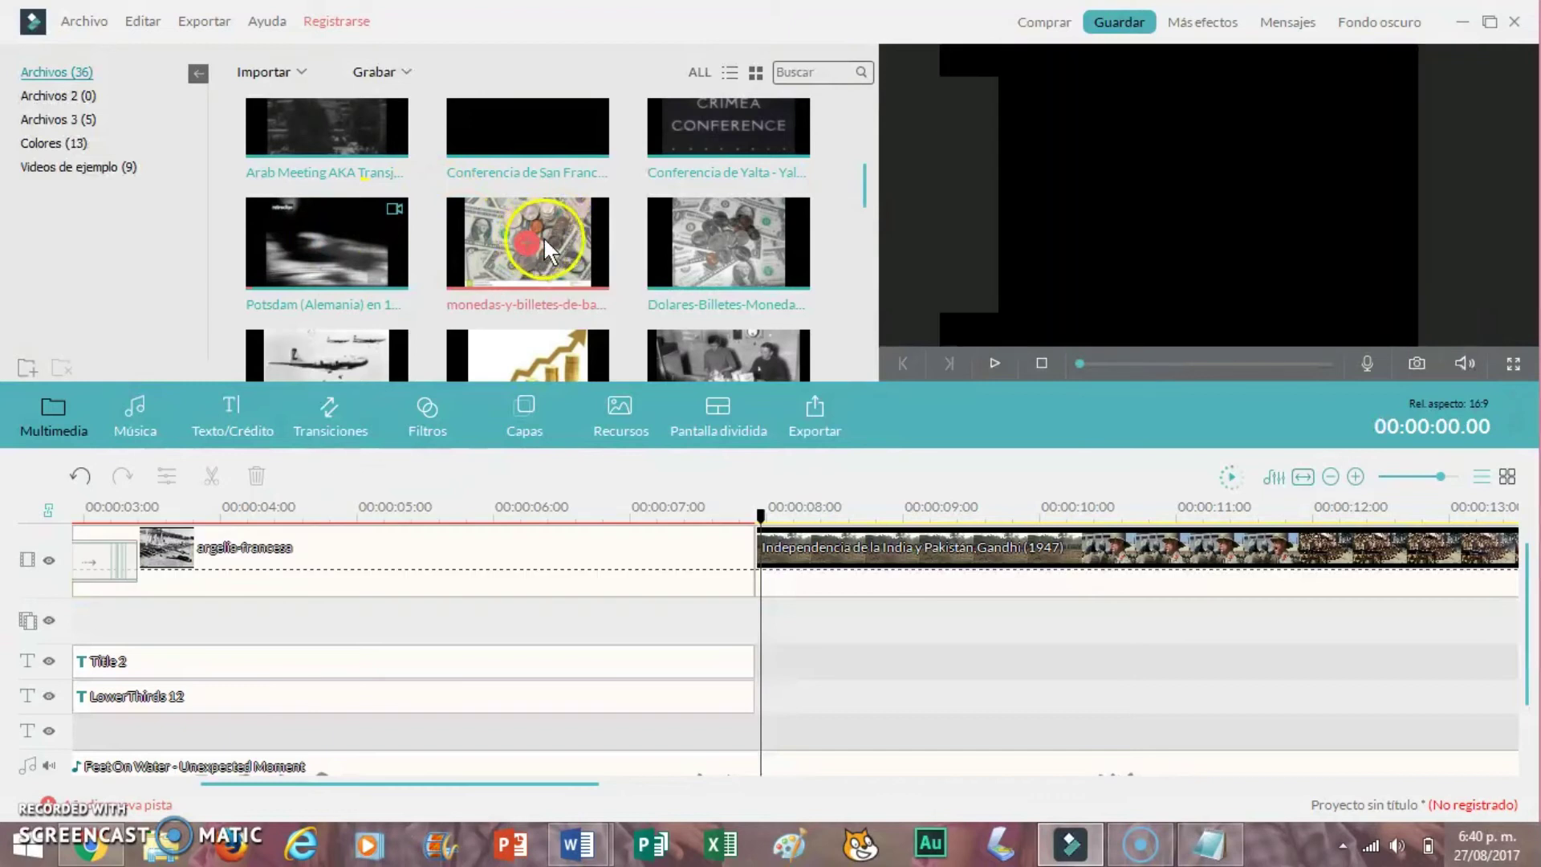
click(732, 233)
click(330, 366)
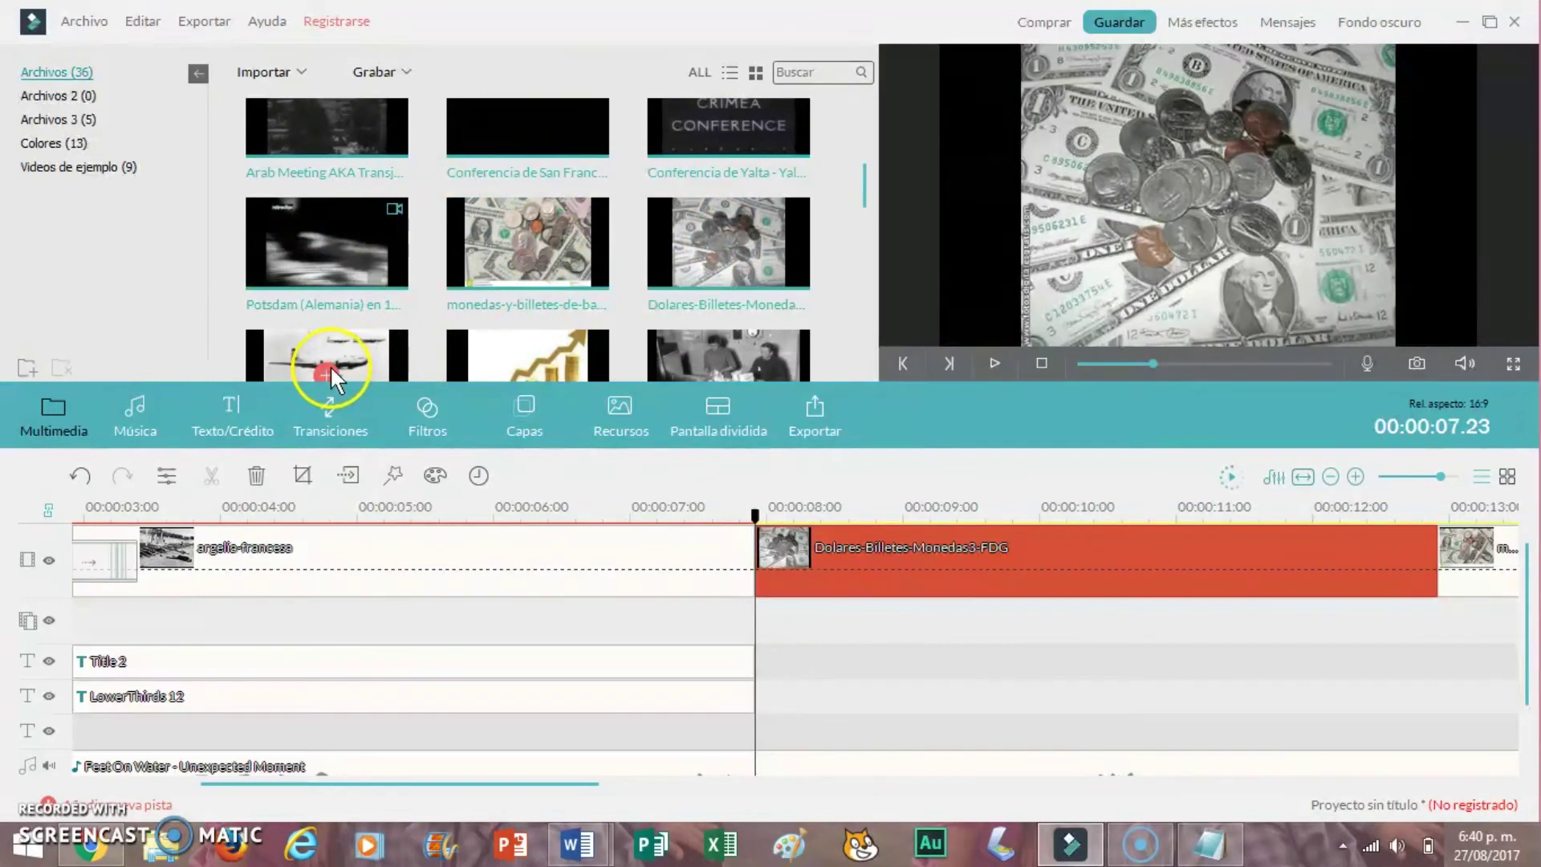
click(527, 364)
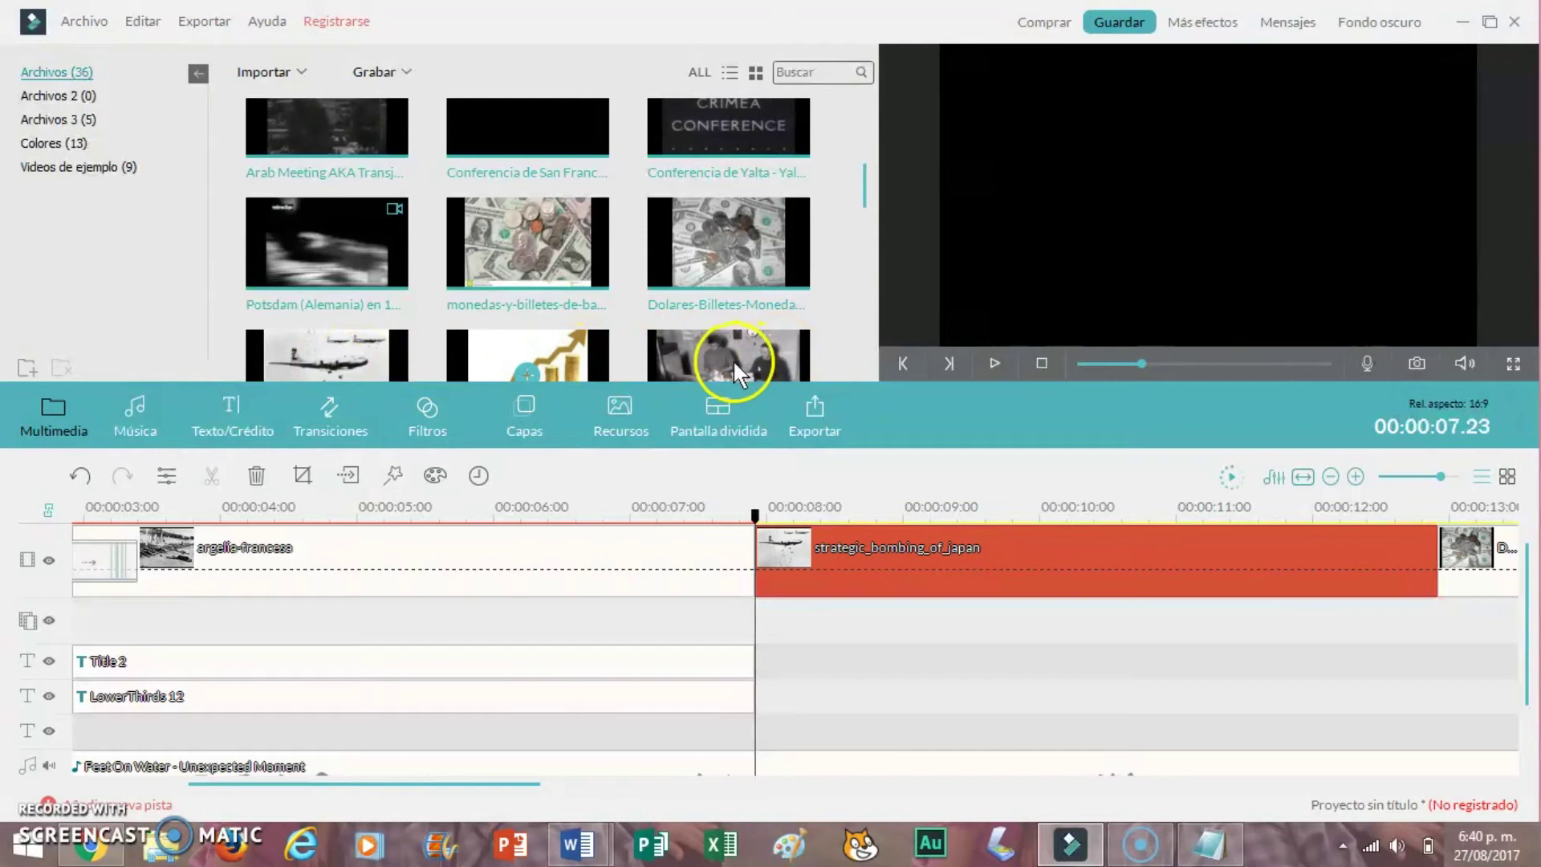
click(730, 364)
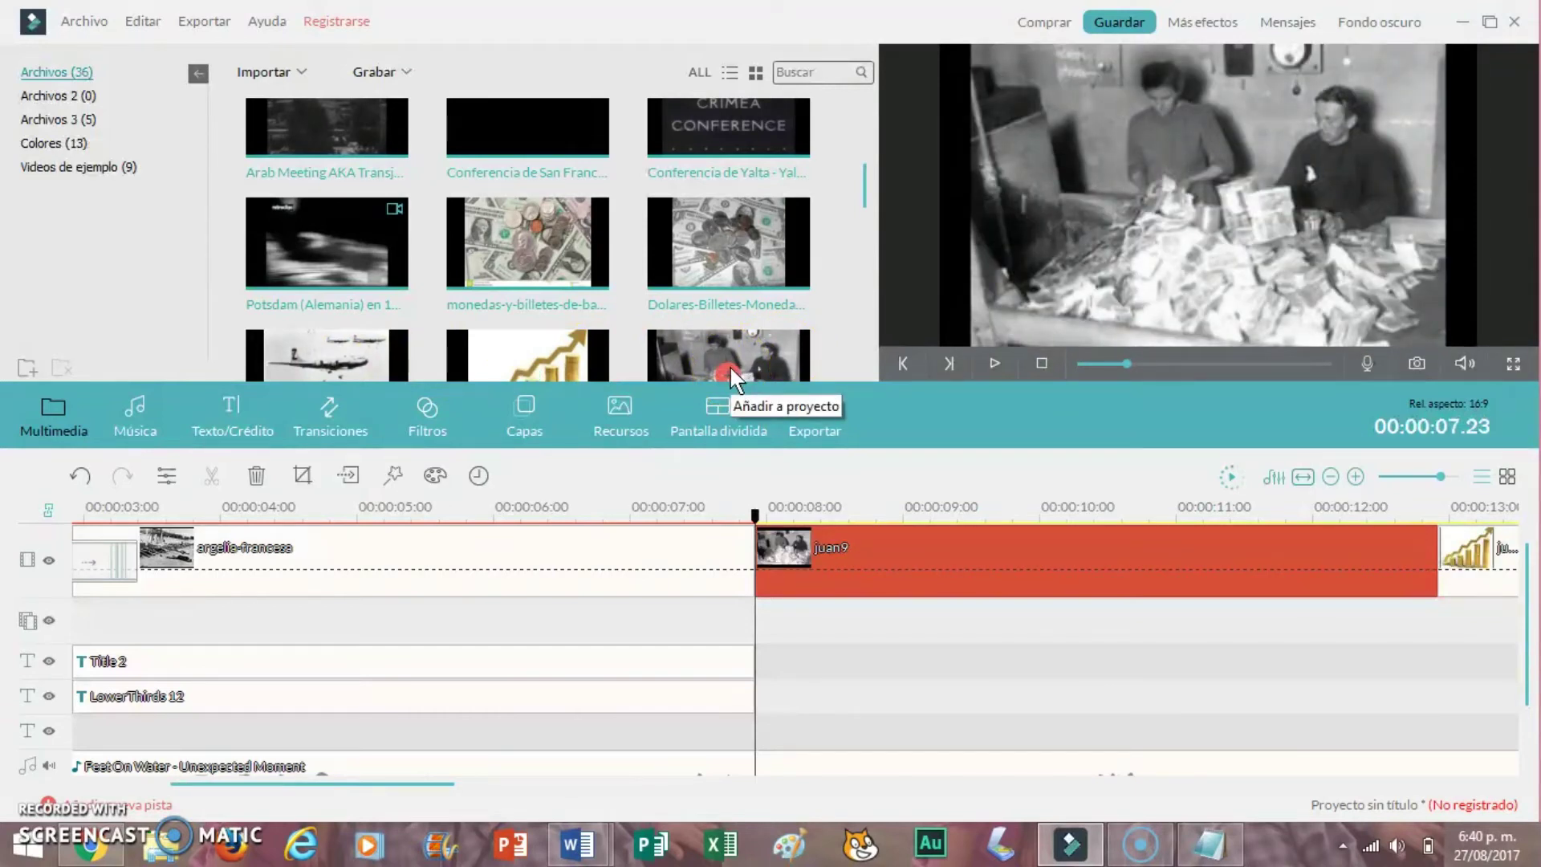
Step: Insert the 4 Screen E split-screen layout on the video track after the argelia-francesa image
click(724, 429)
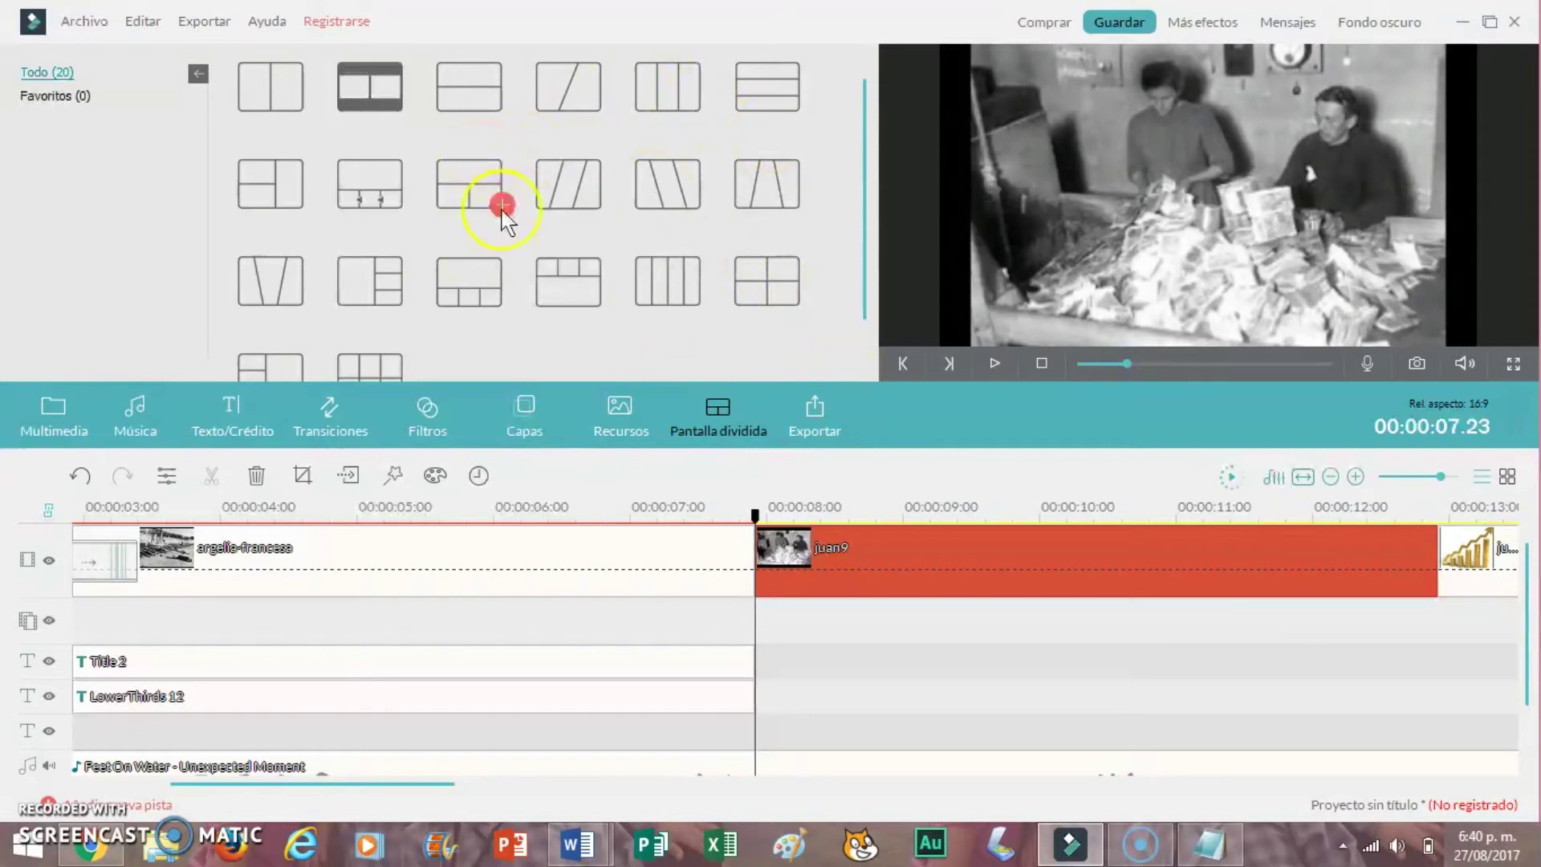
click(799, 303)
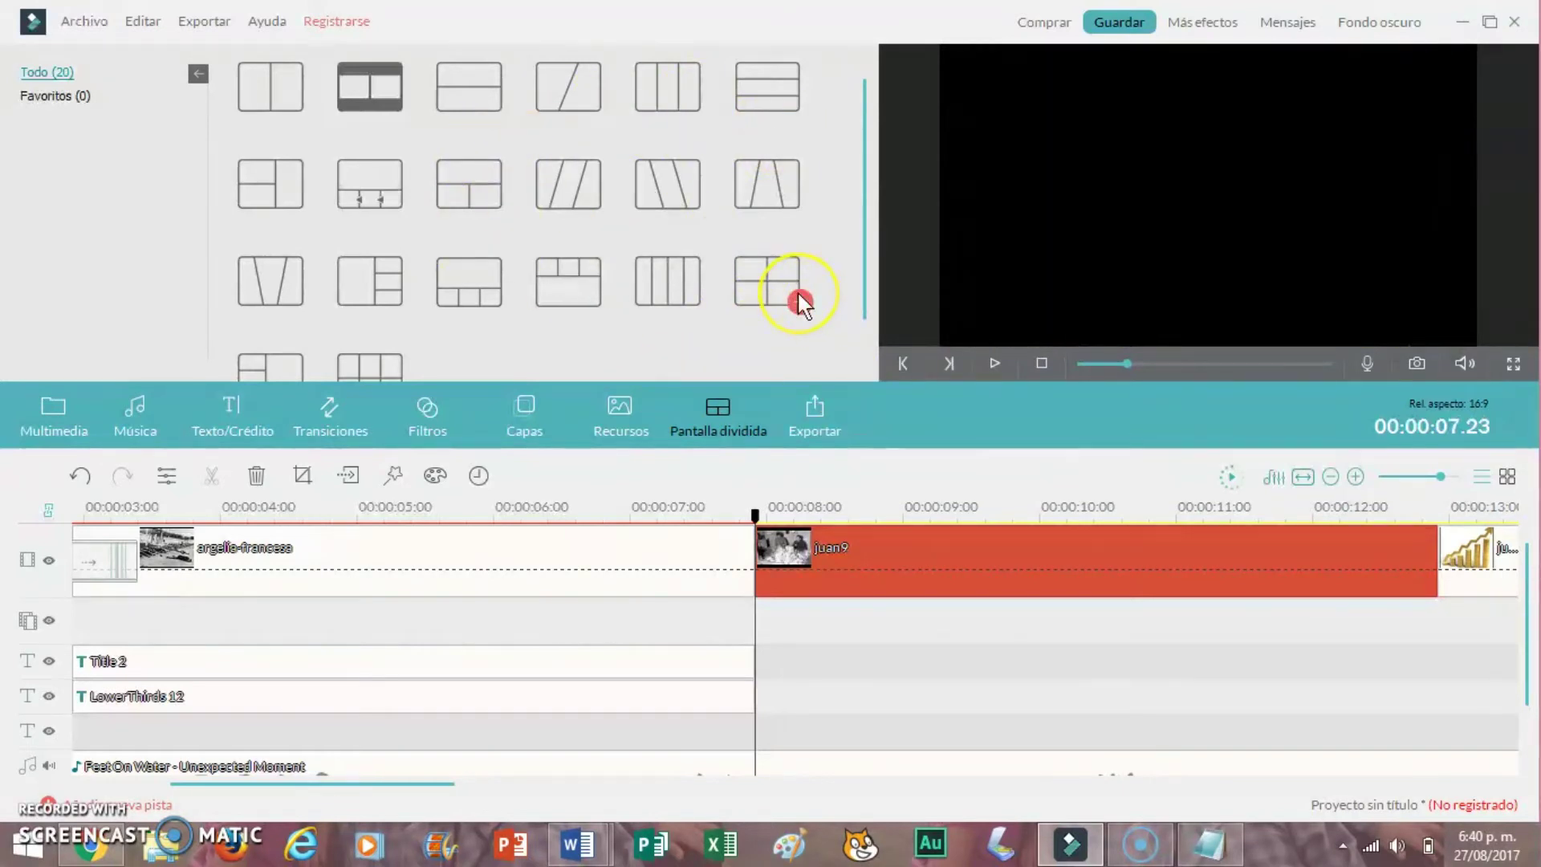
click(922, 578)
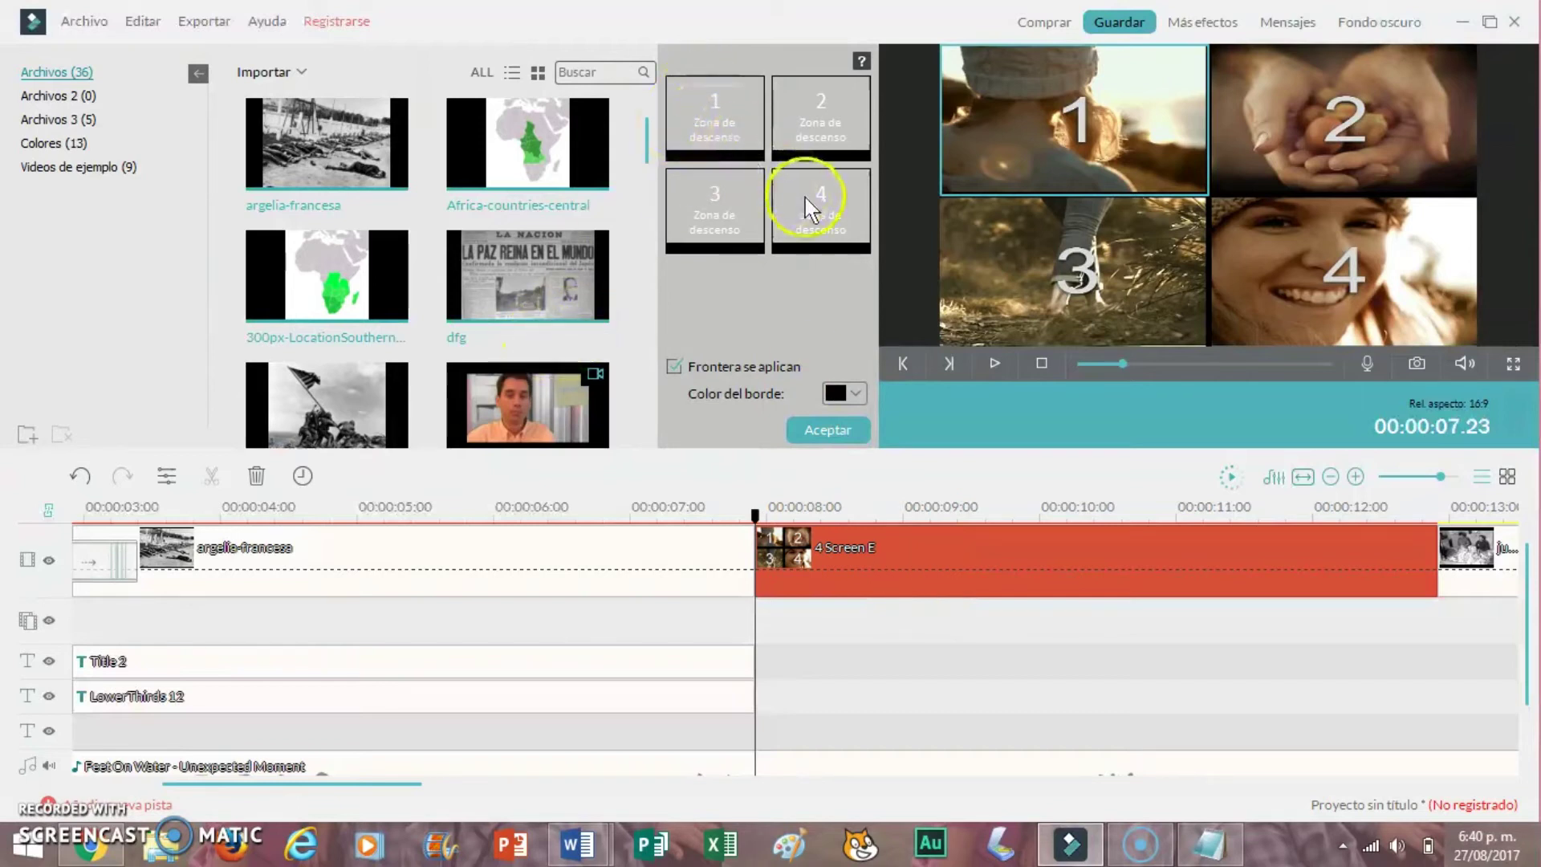
Step: Fill split-screen zones 1 to 4 with the juan9. chart, strategic_bombing_of_japan, juan9 and juan21 images, and accept
drag(650, 148, 652, 233)
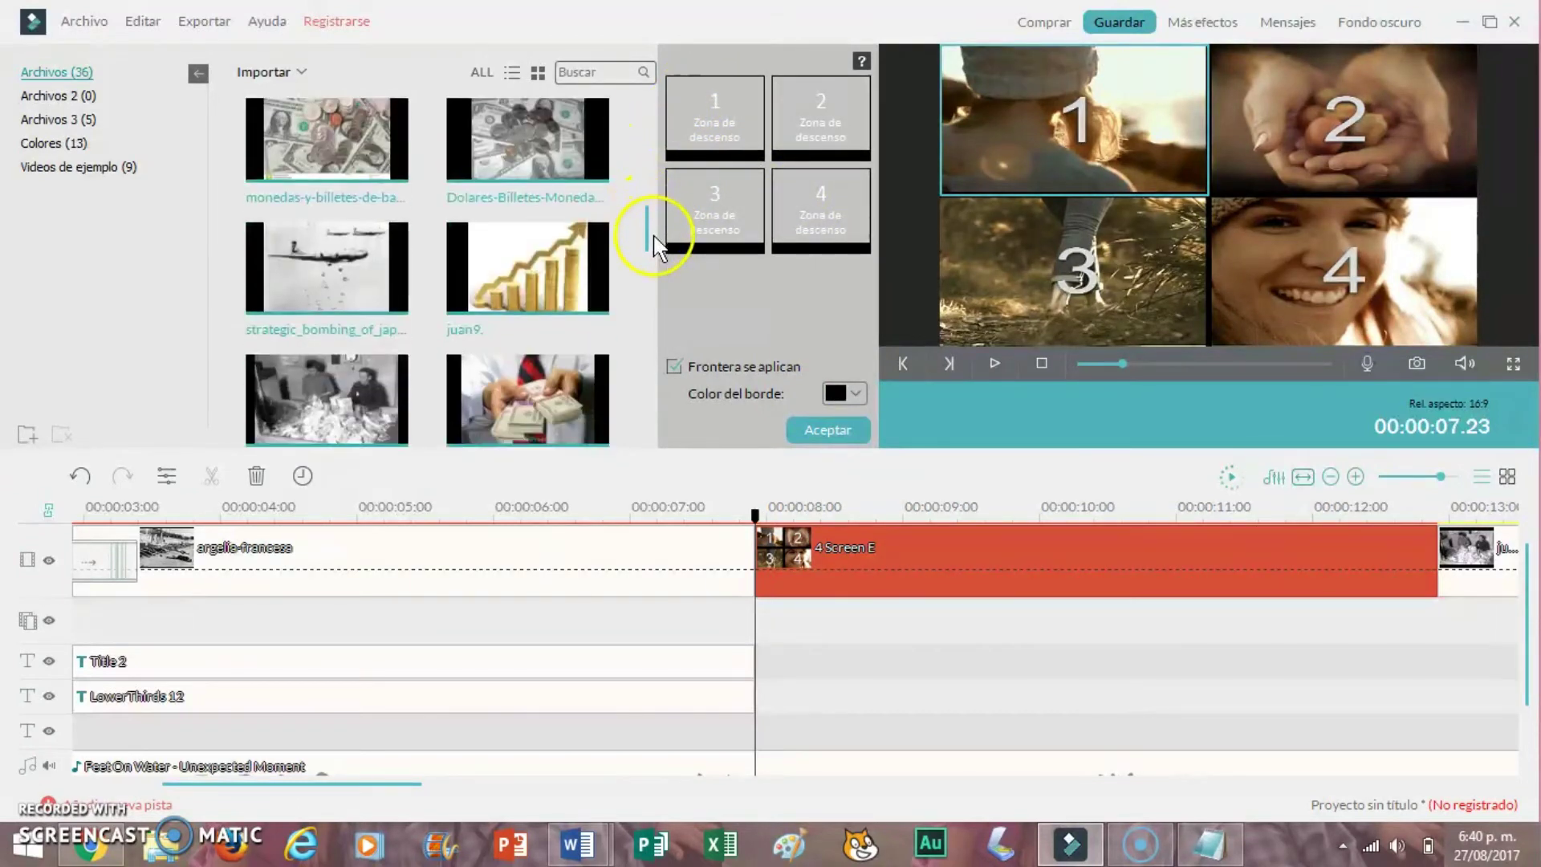
drag(557, 285, 711, 131)
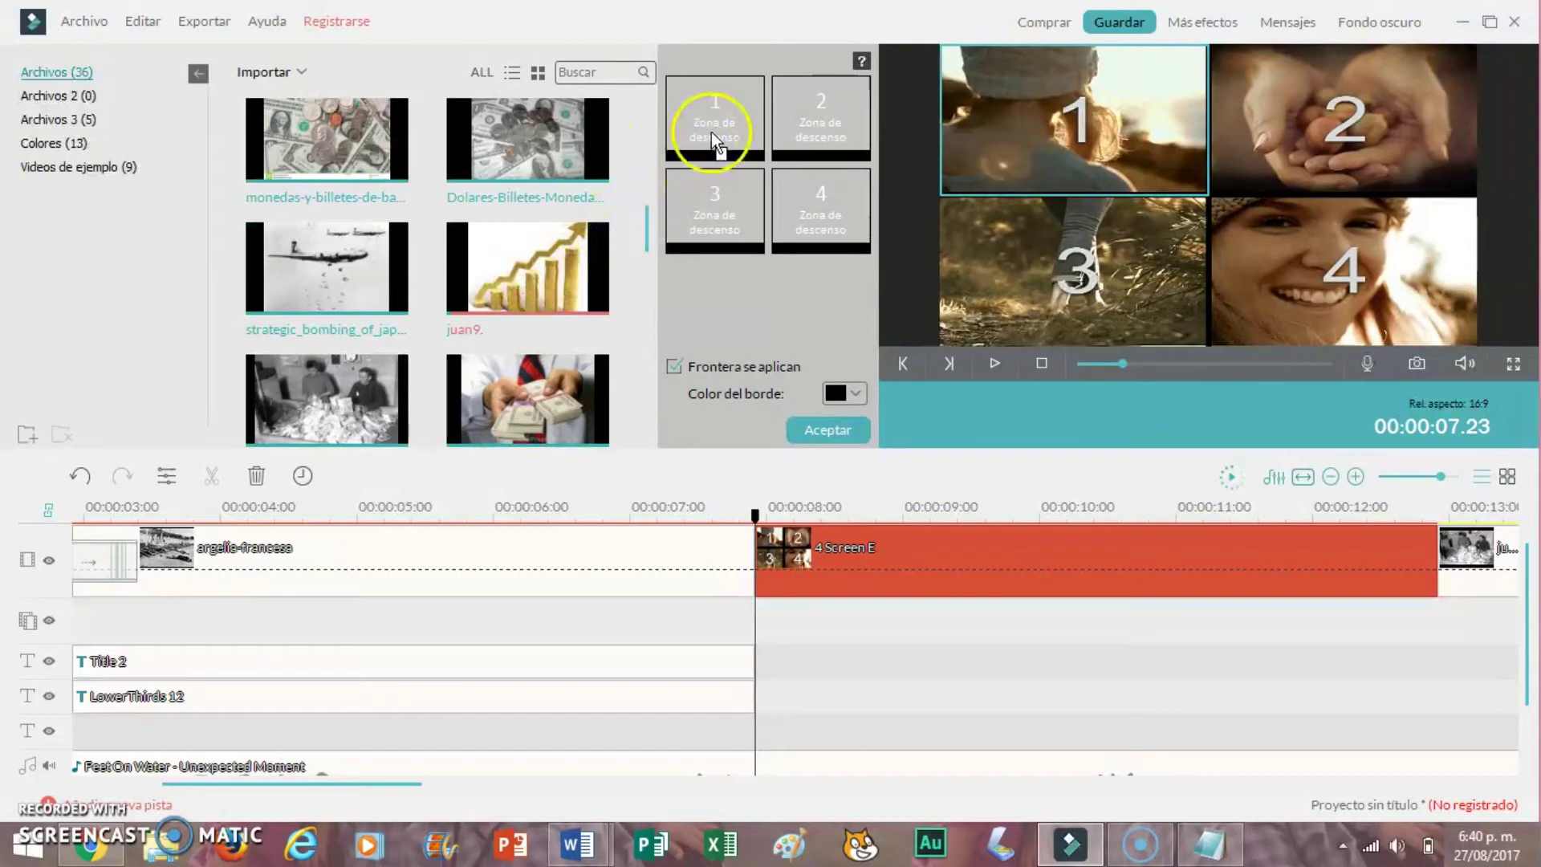
drag(361, 258, 835, 128)
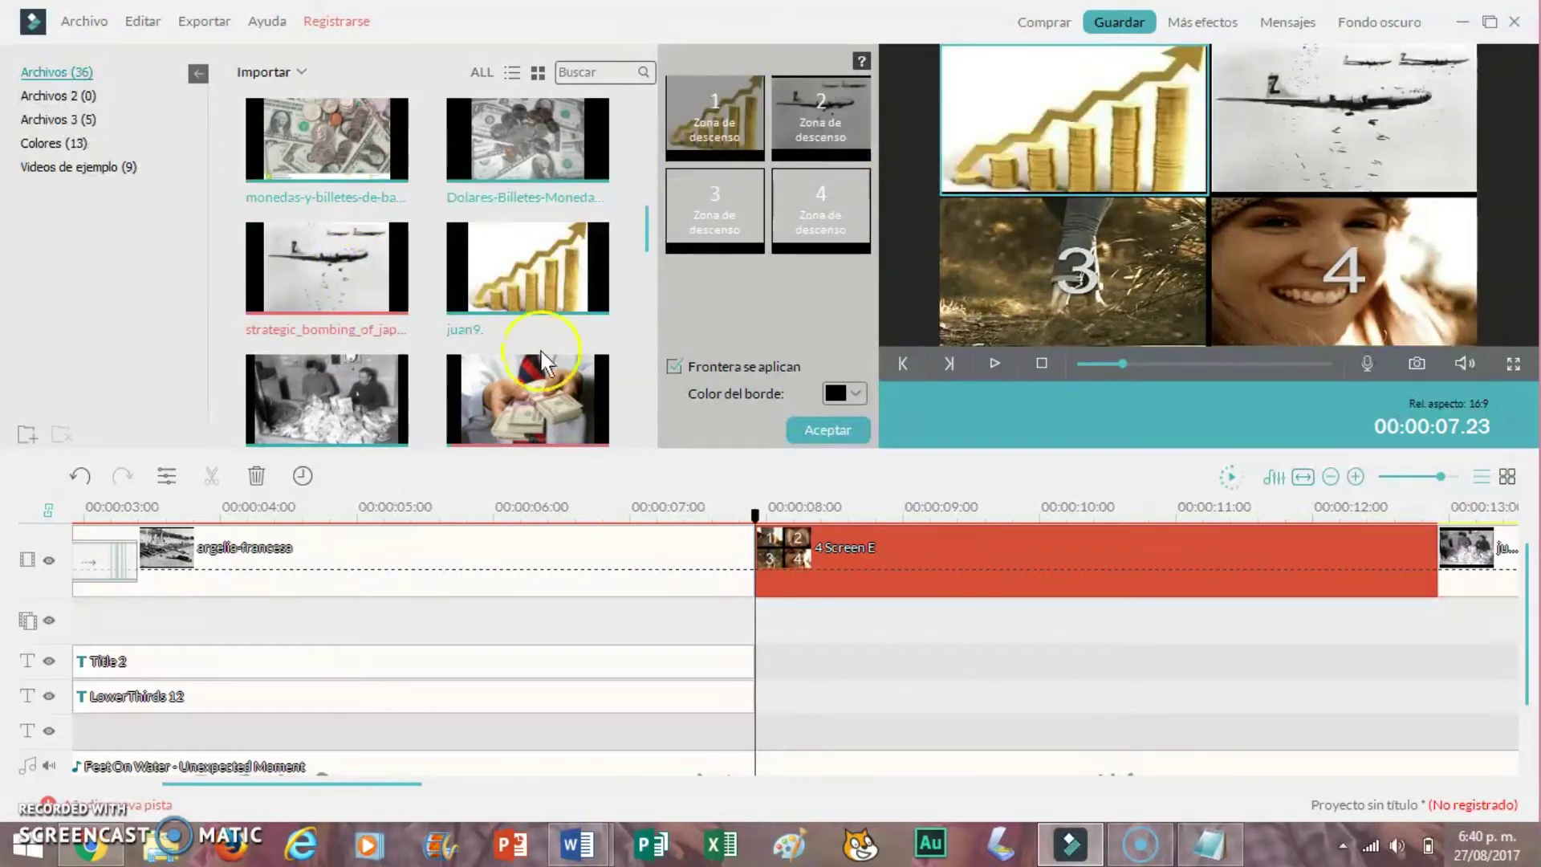
drag(357, 413, 708, 215)
drag(604, 400, 825, 206)
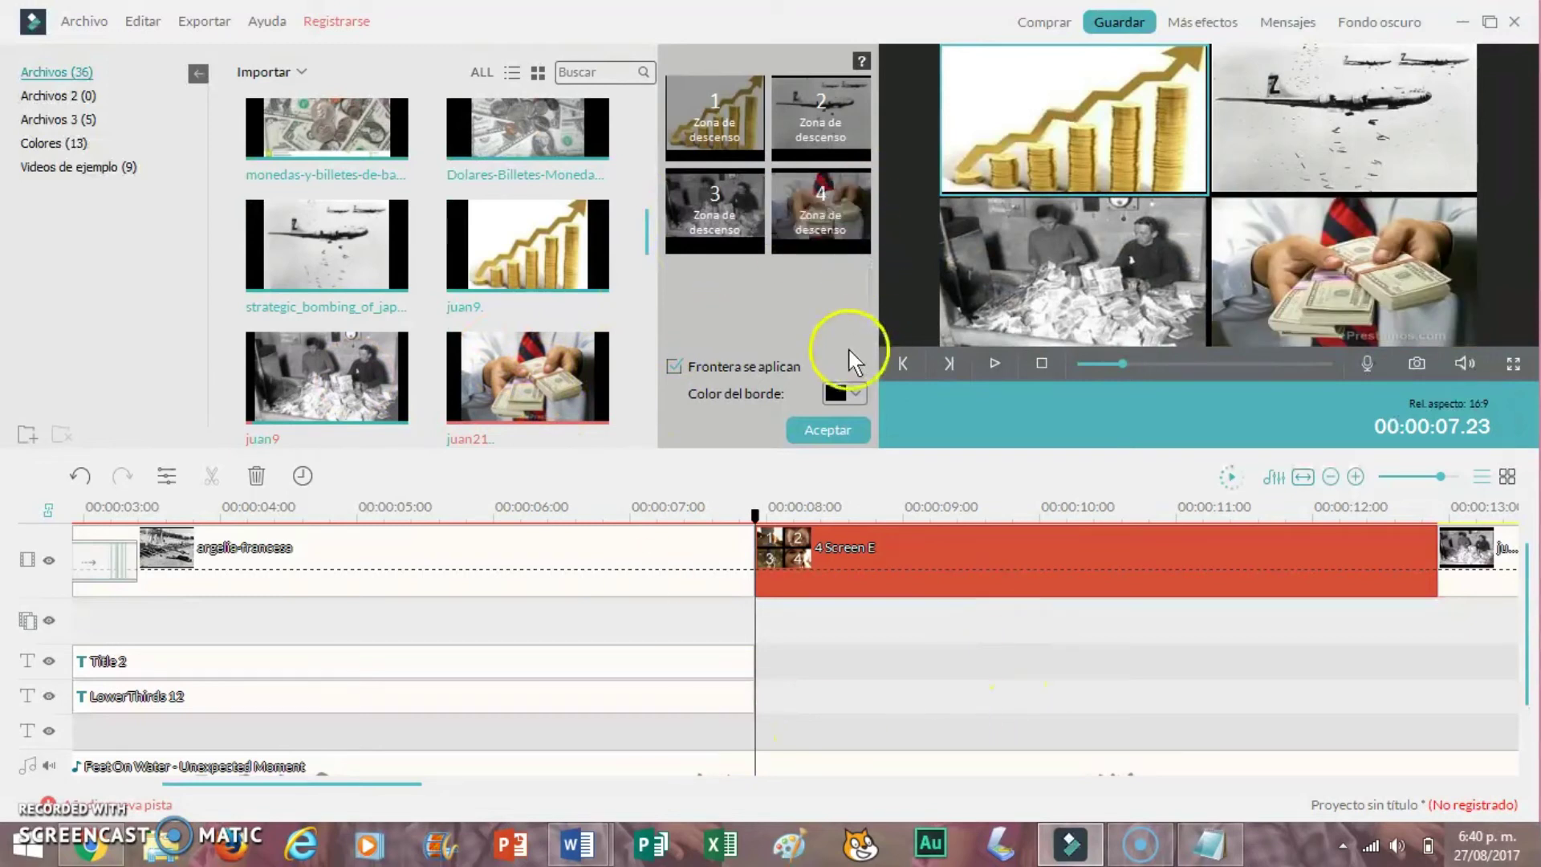
click(824, 431)
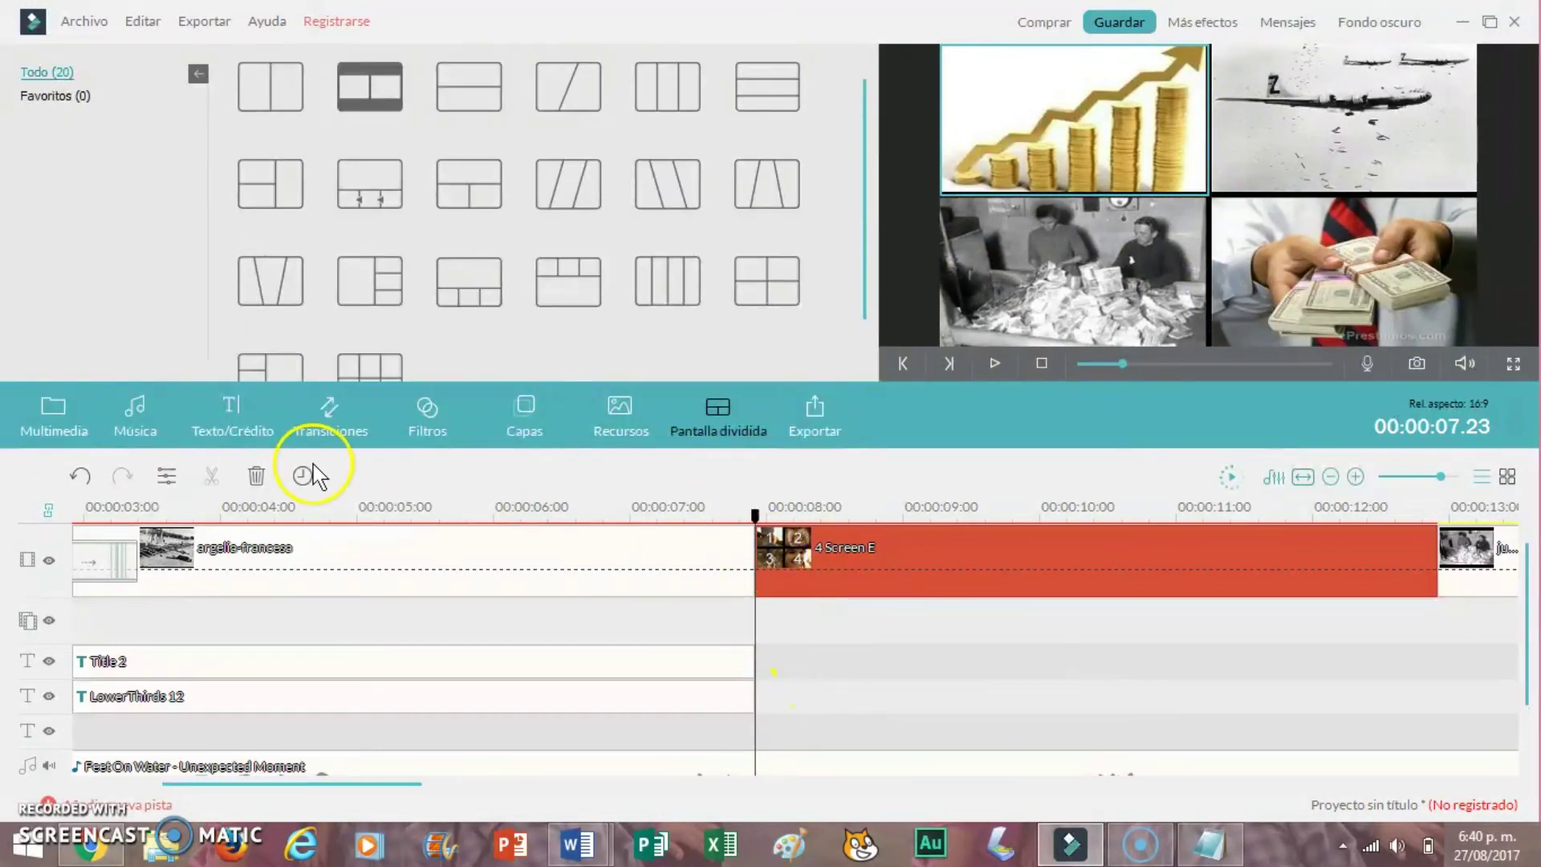
Step: Add a Blind transition and place it between the argelia-francesa image and the 4 Screen E split screen
click(327, 409)
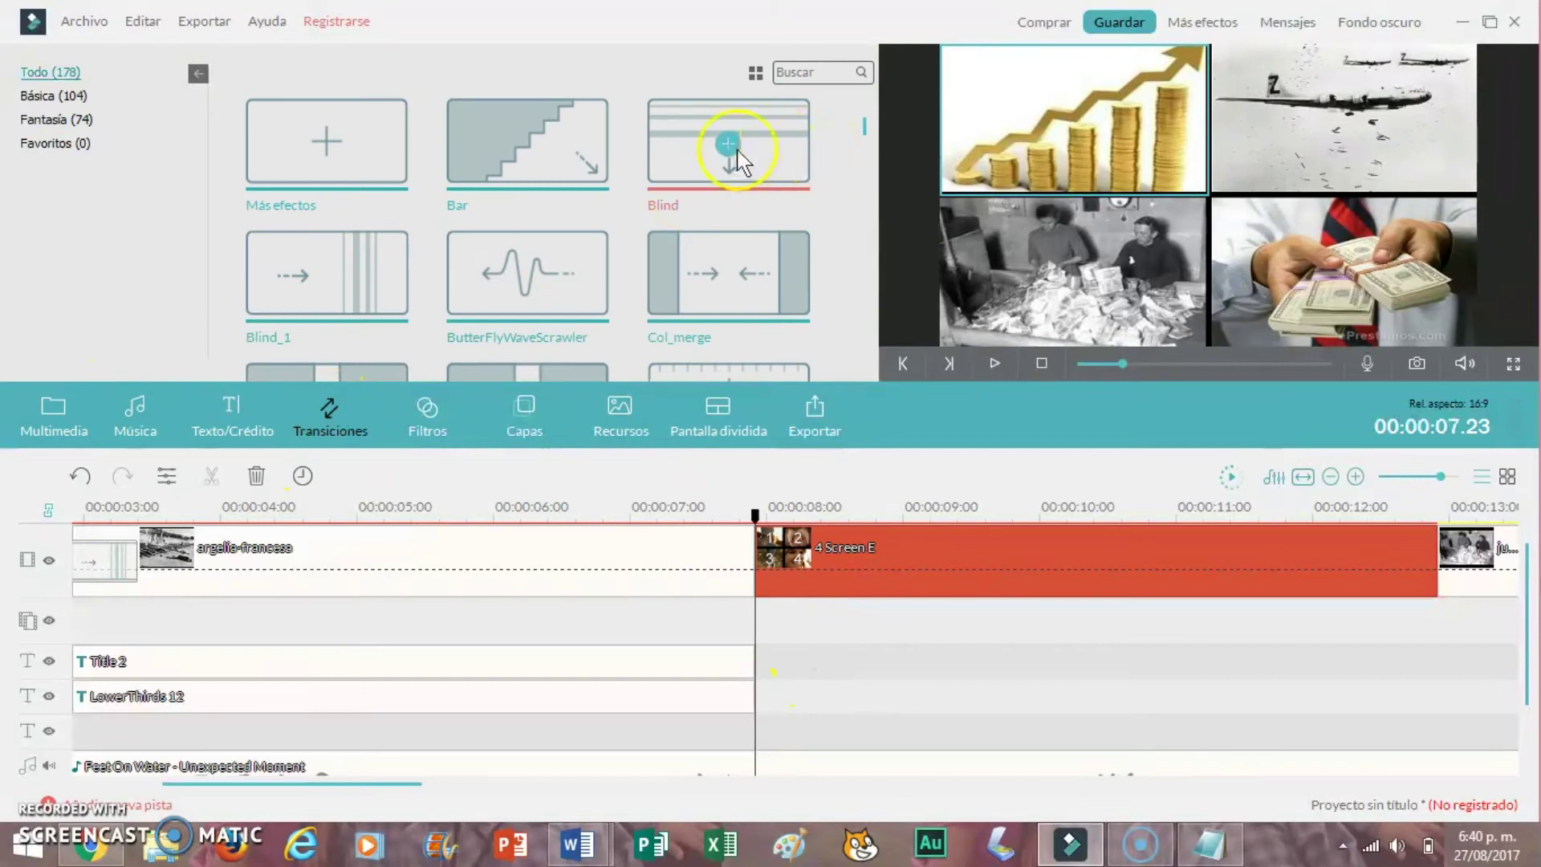
drag(736, 161, 772, 572)
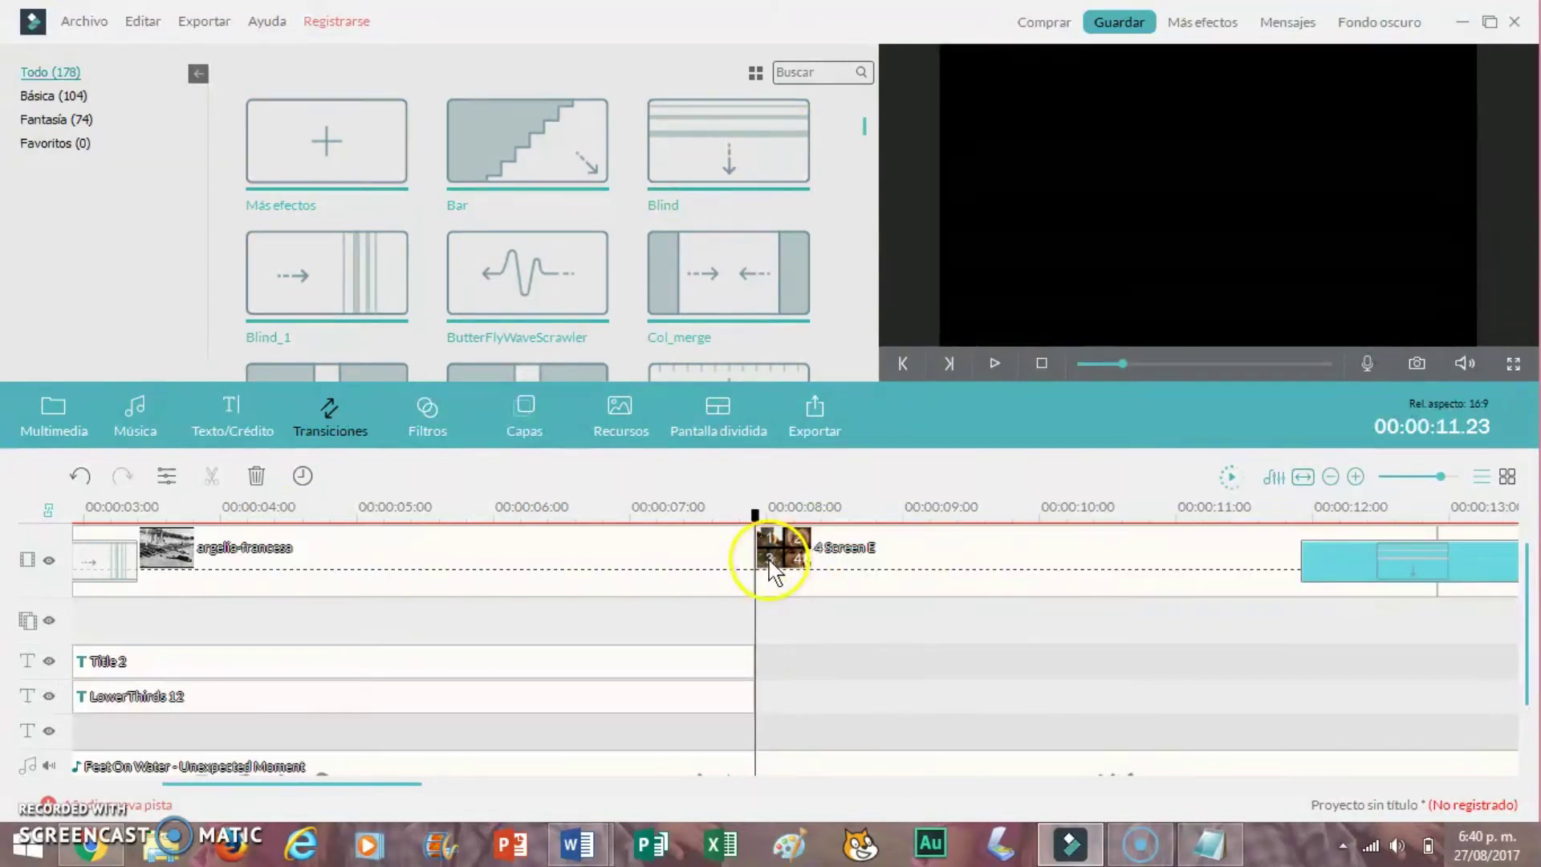
click(1351, 557)
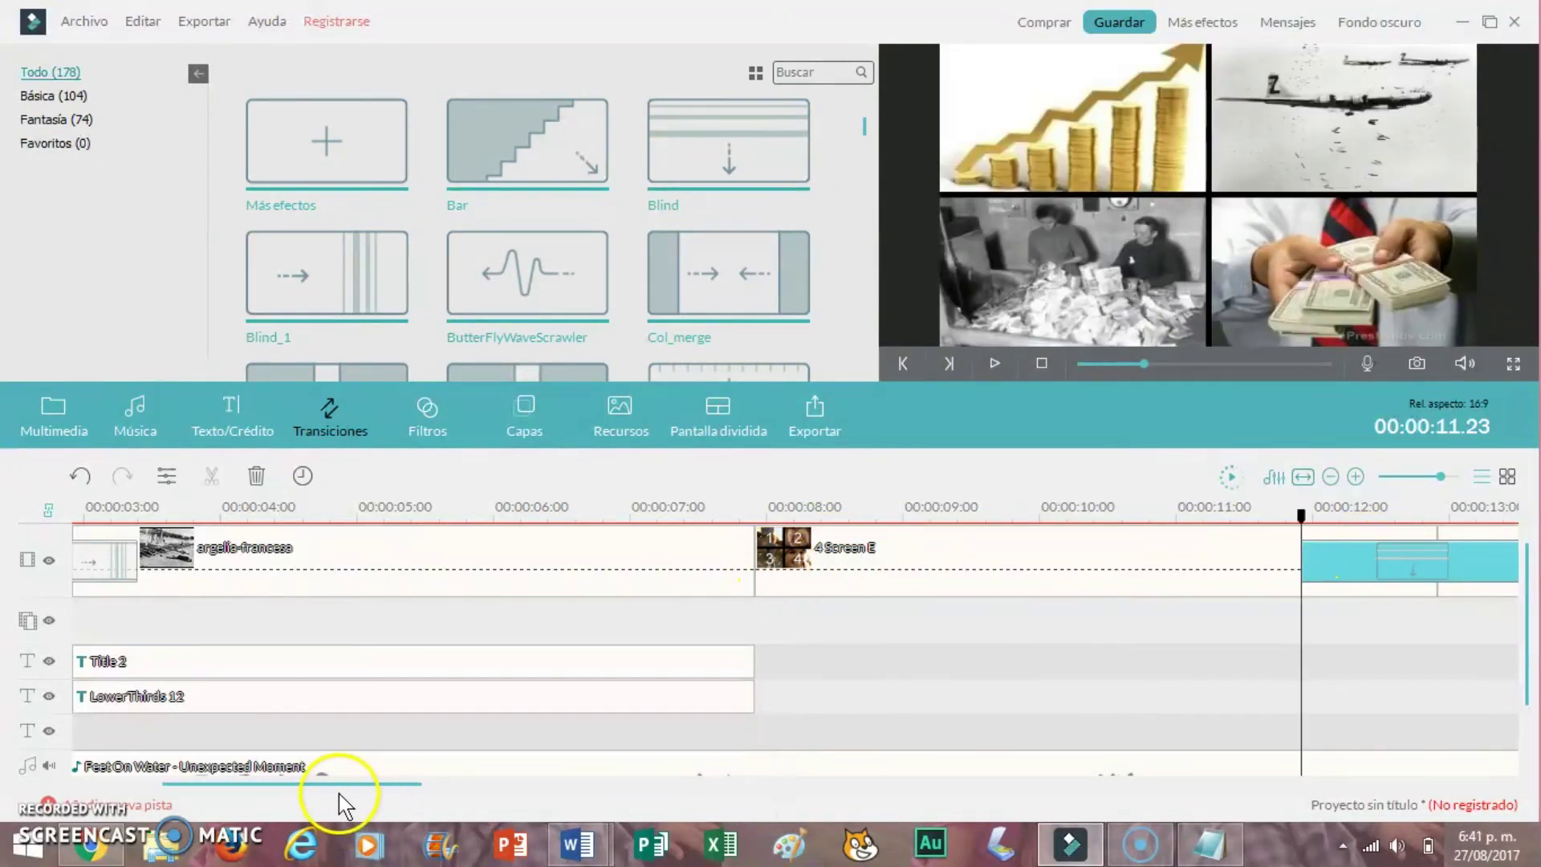
drag(339, 787, 418, 786)
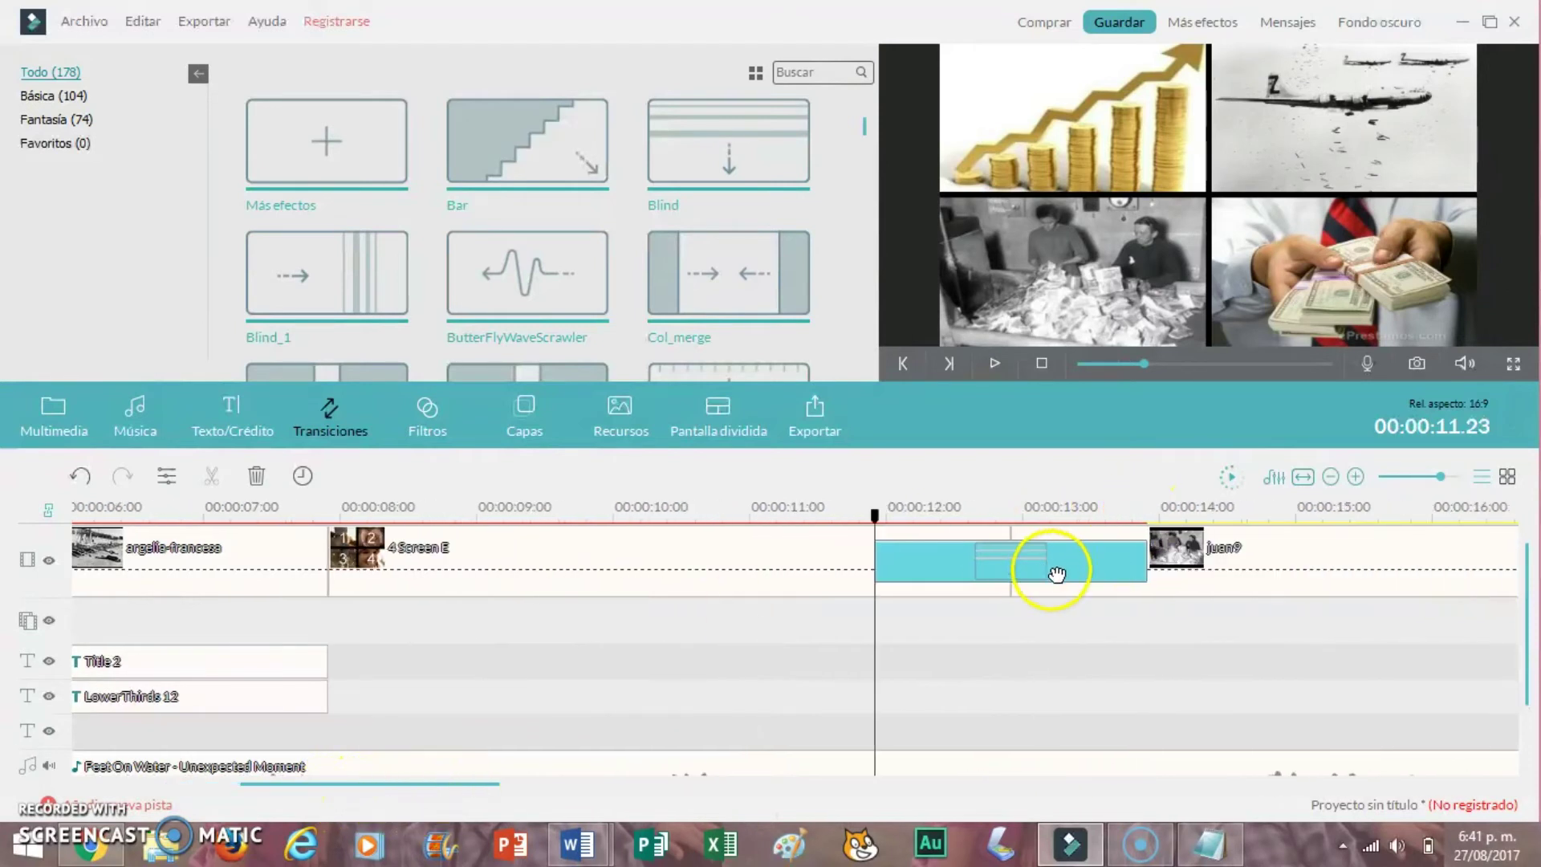
drag(1041, 569, 354, 560)
Step: Set the Blind transition's duration to 00:00:00.24 and accept
double_click(353, 560)
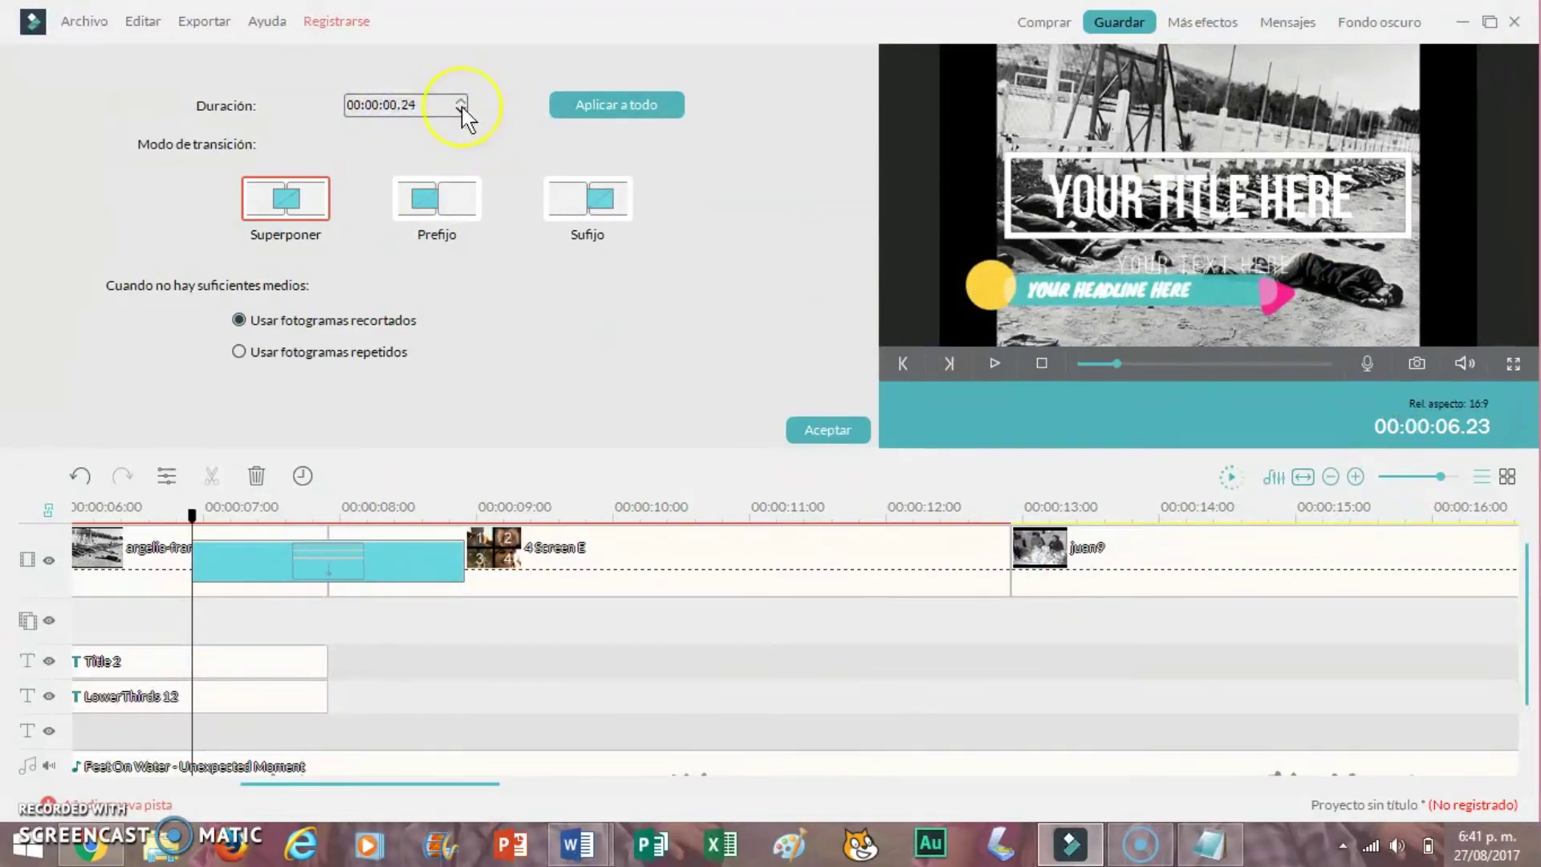
drag(349, 783, 426, 783)
click(852, 431)
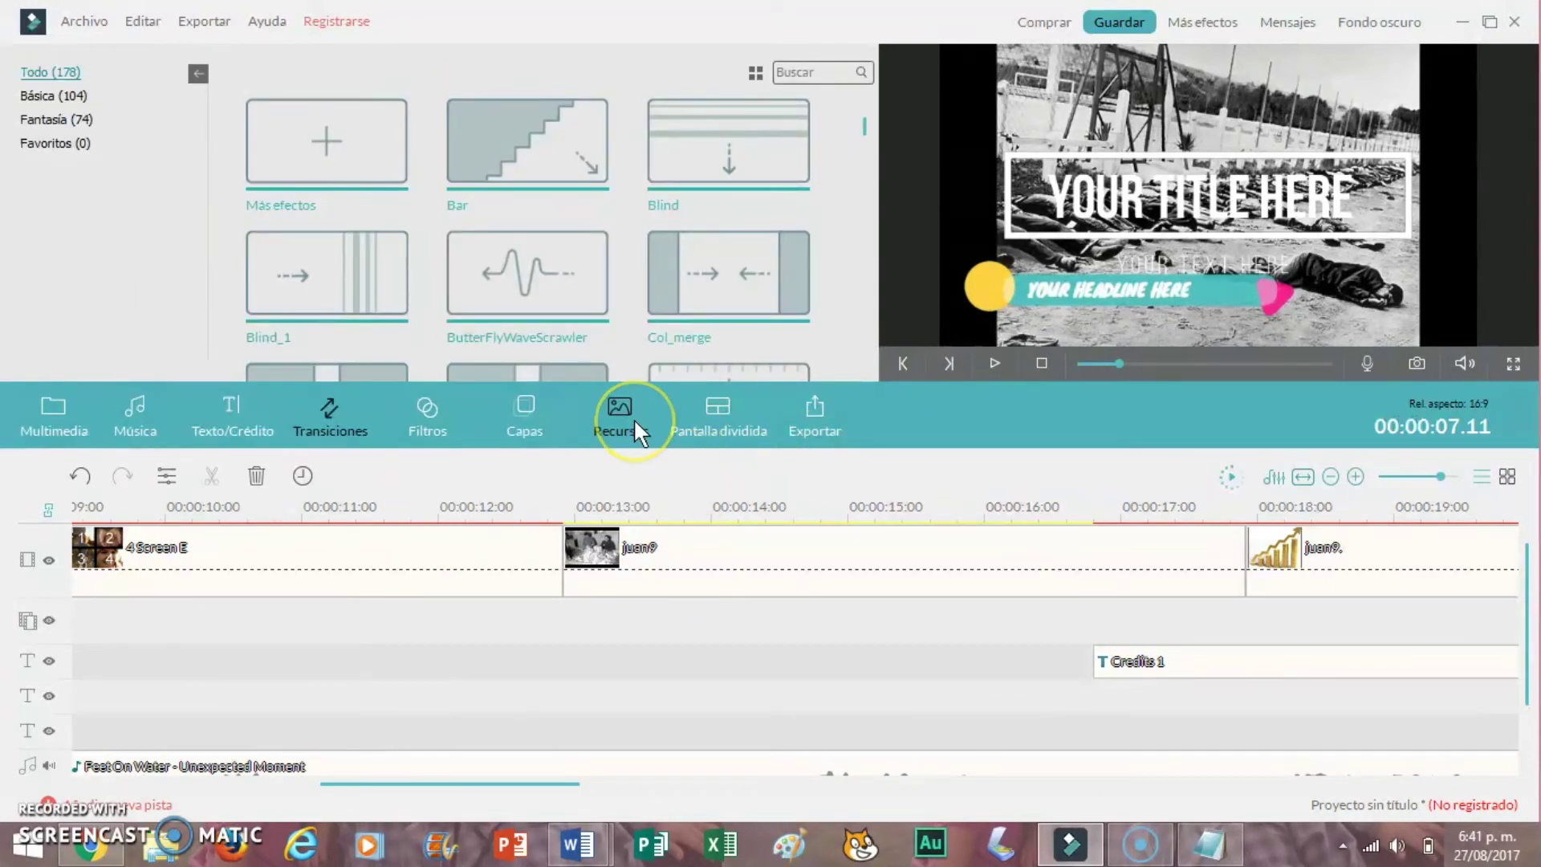
Step: Add the Element Handdrawn 13 cloud graphic to the overlay track, aligned with the start of the juan9 image at 00:00:12.23
click(633, 418)
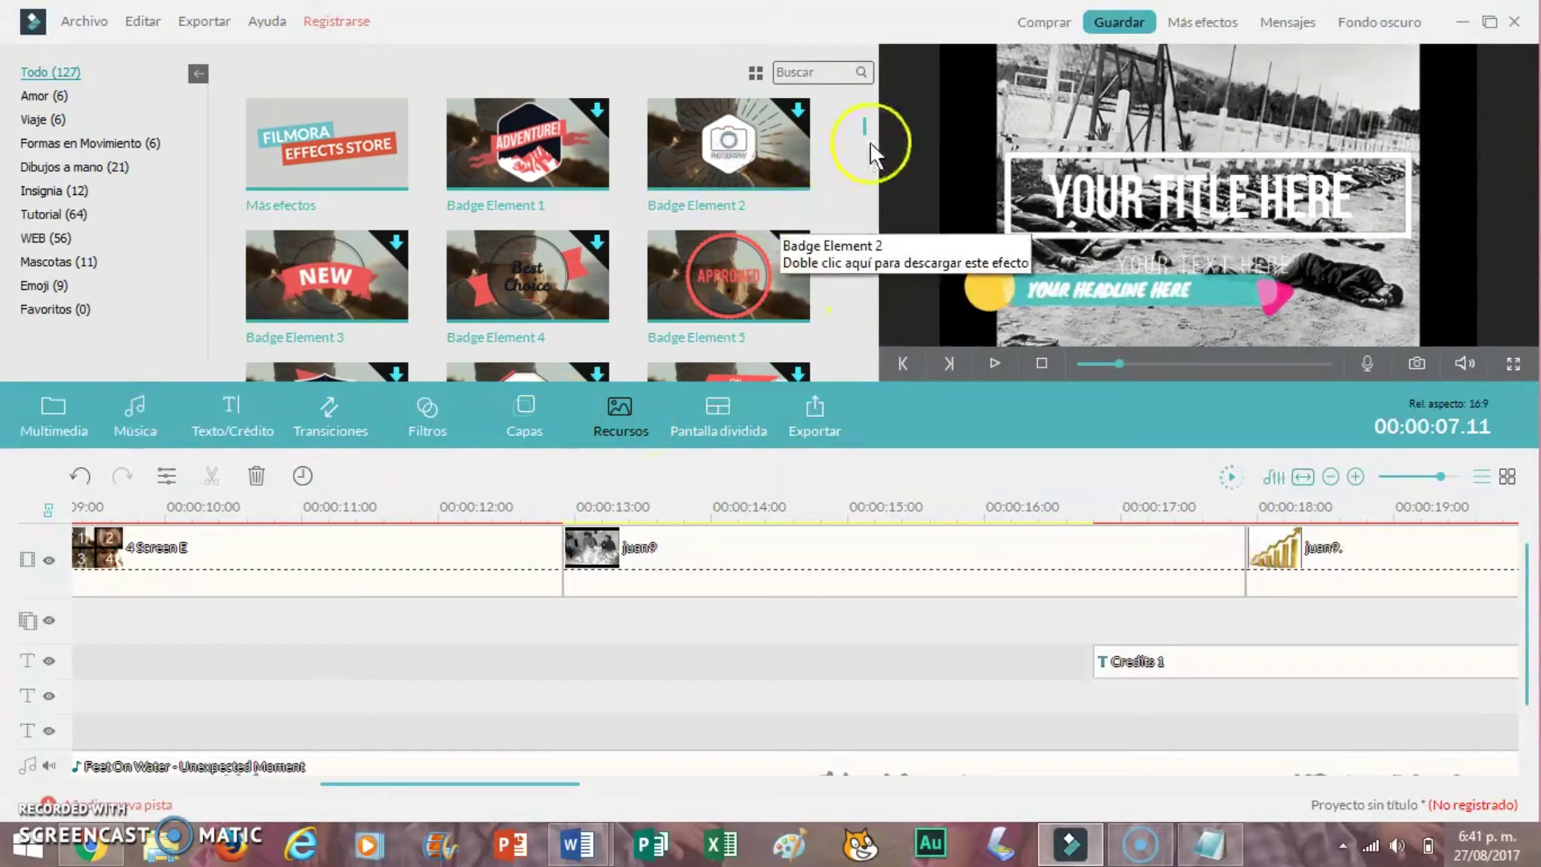
drag(867, 135, 873, 167)
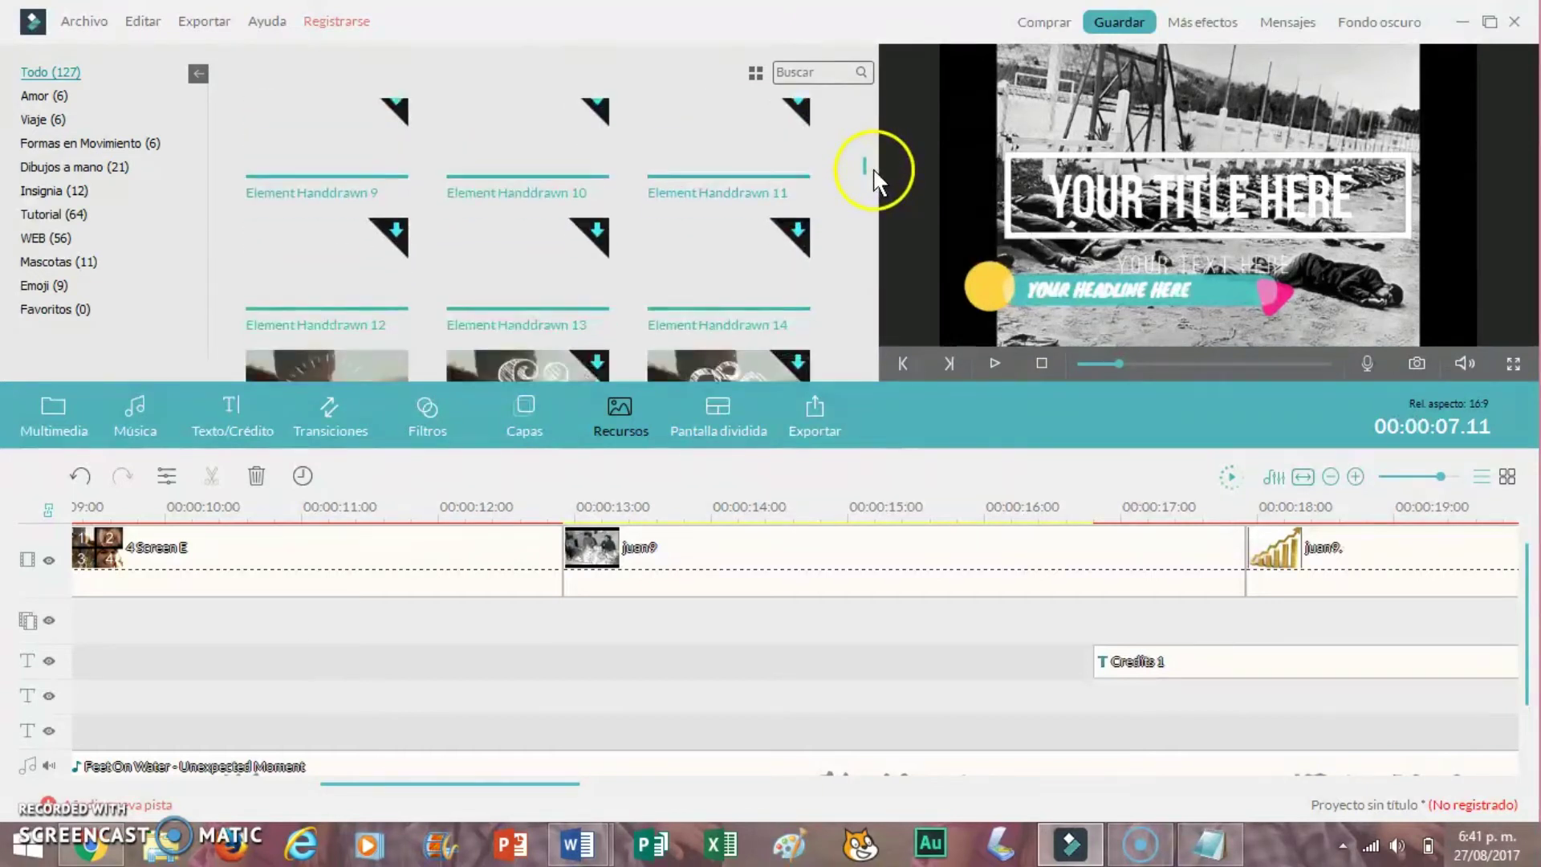
click(522, 266)
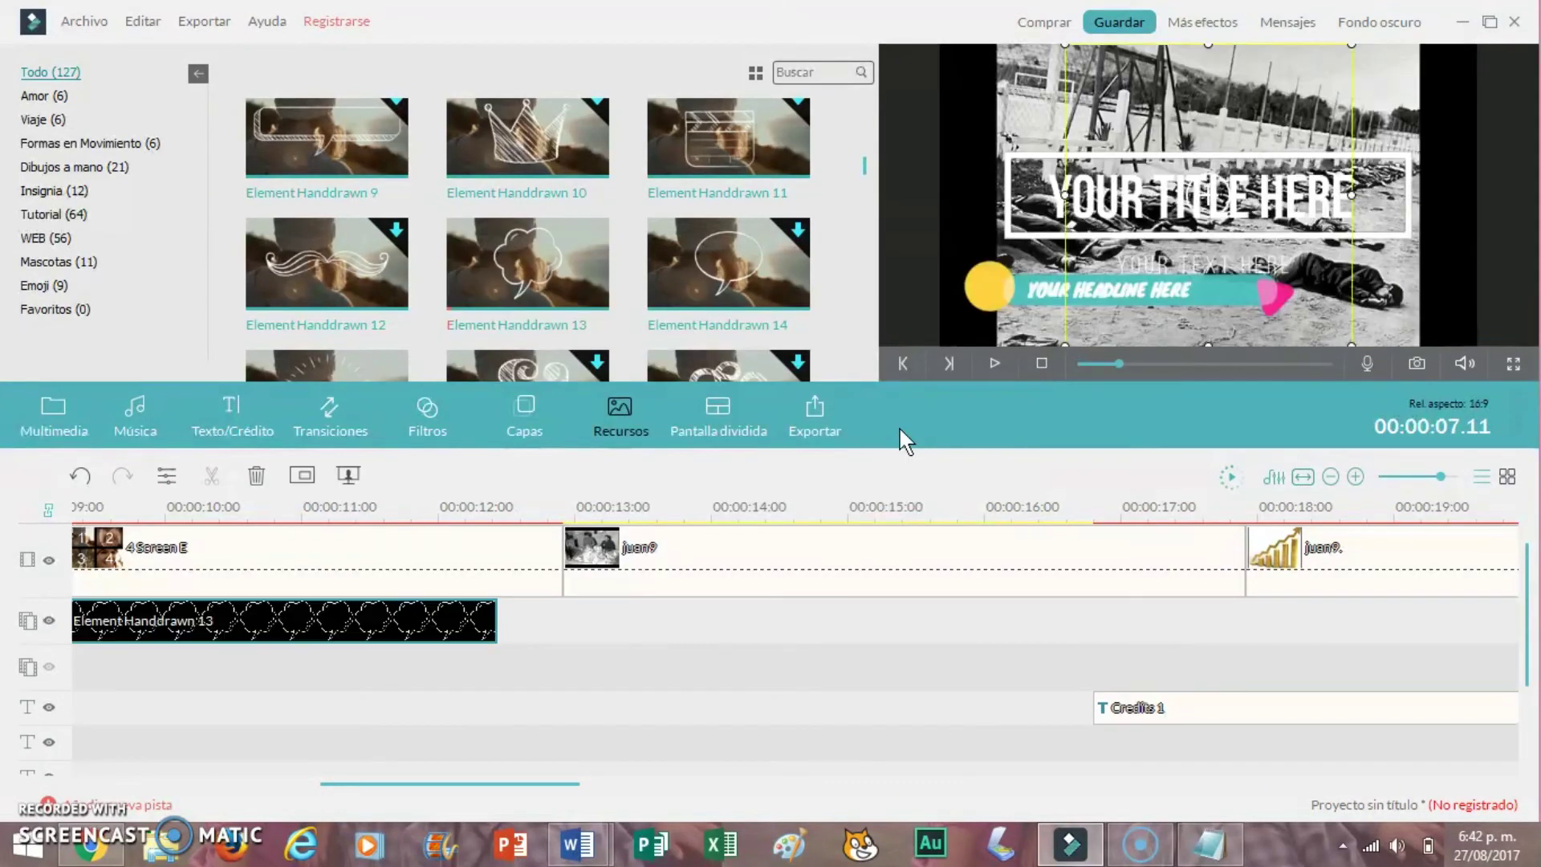
drag(562, 784, 466, 783)
drag(642, 609, 967, 754)
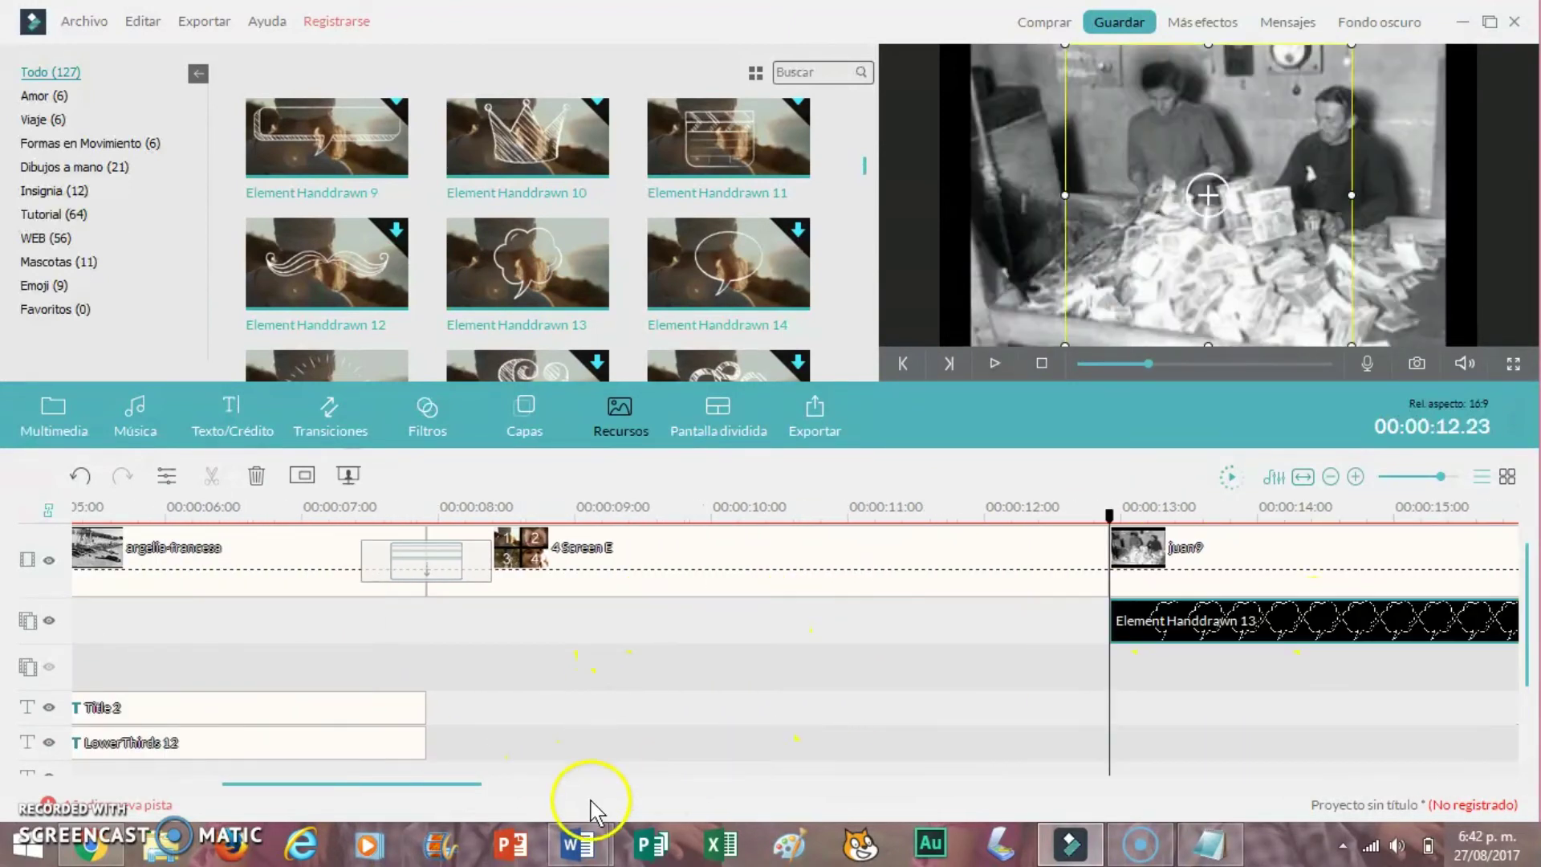
Step: Play back the hand-drawn cloud over the juan9 image and view the available overlay effects
drag(464, 785, 585, 785)
click(992, 363)
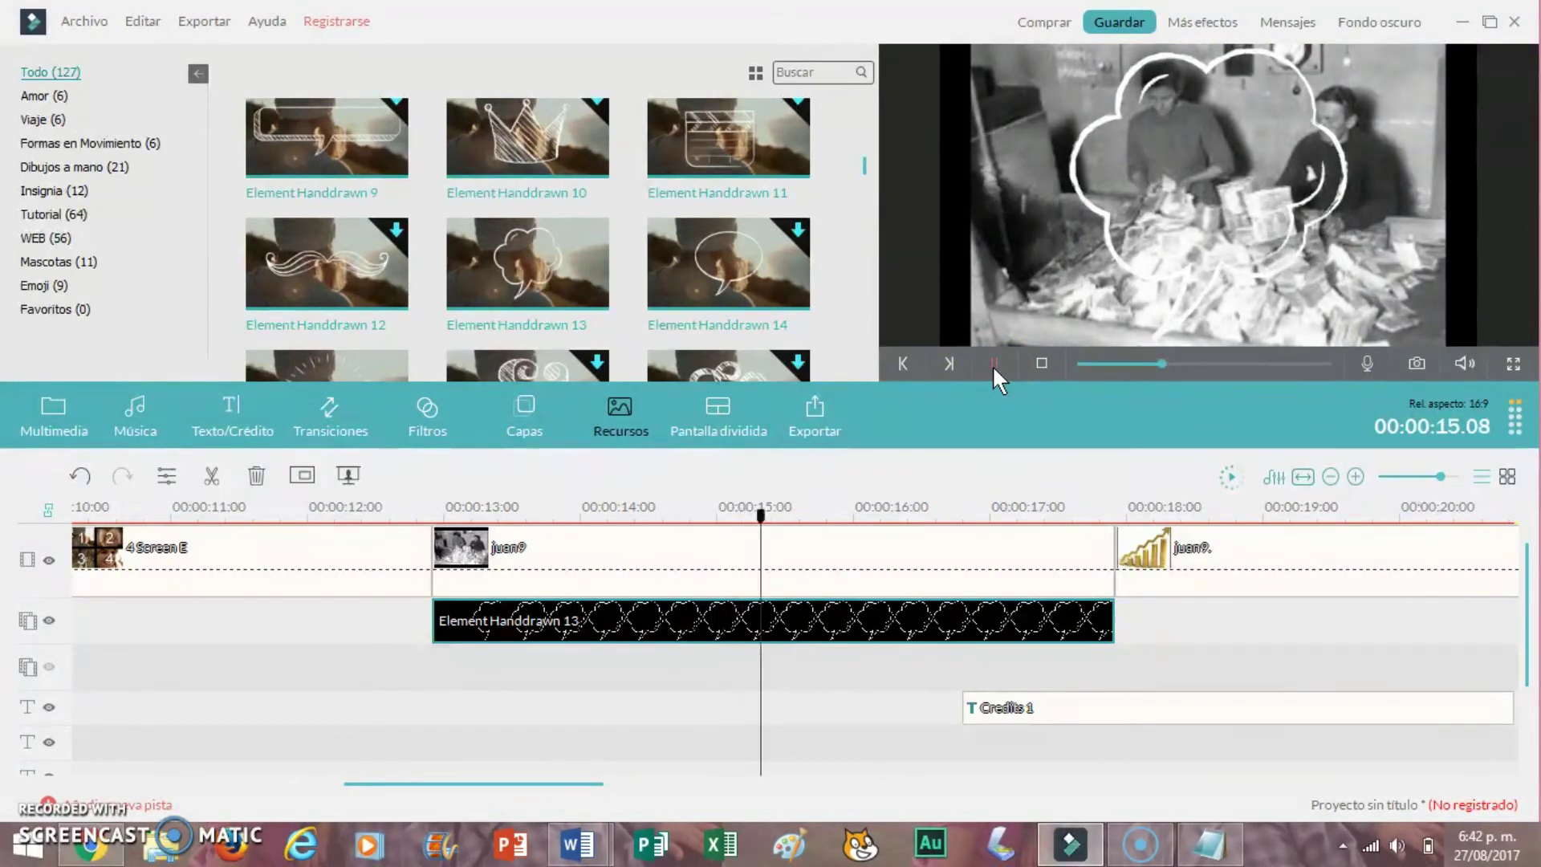
click(992, 364)
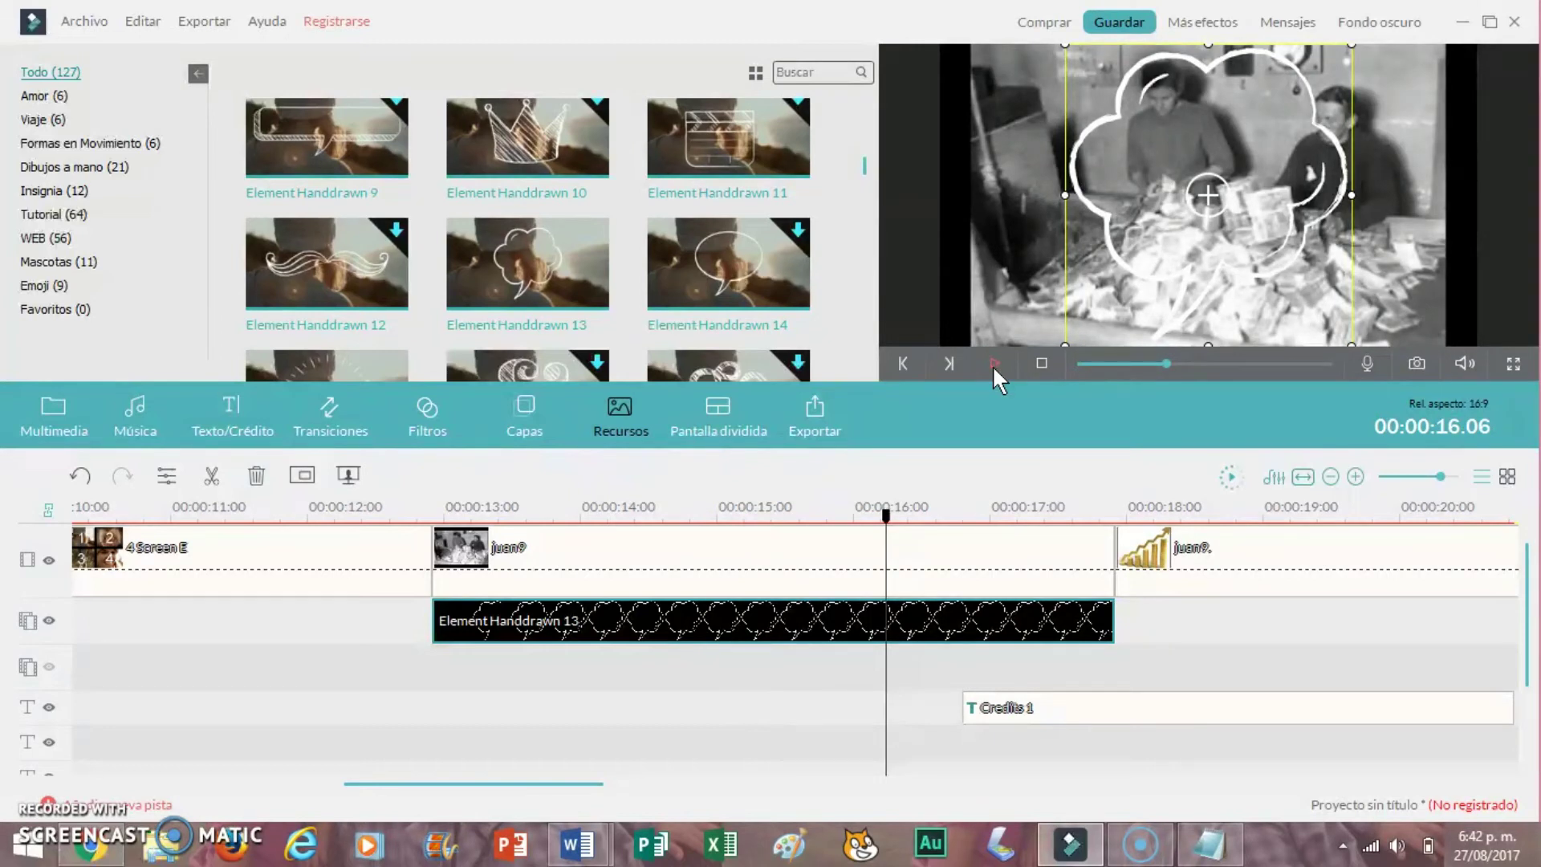
click(571, 725)
click(519, 411)
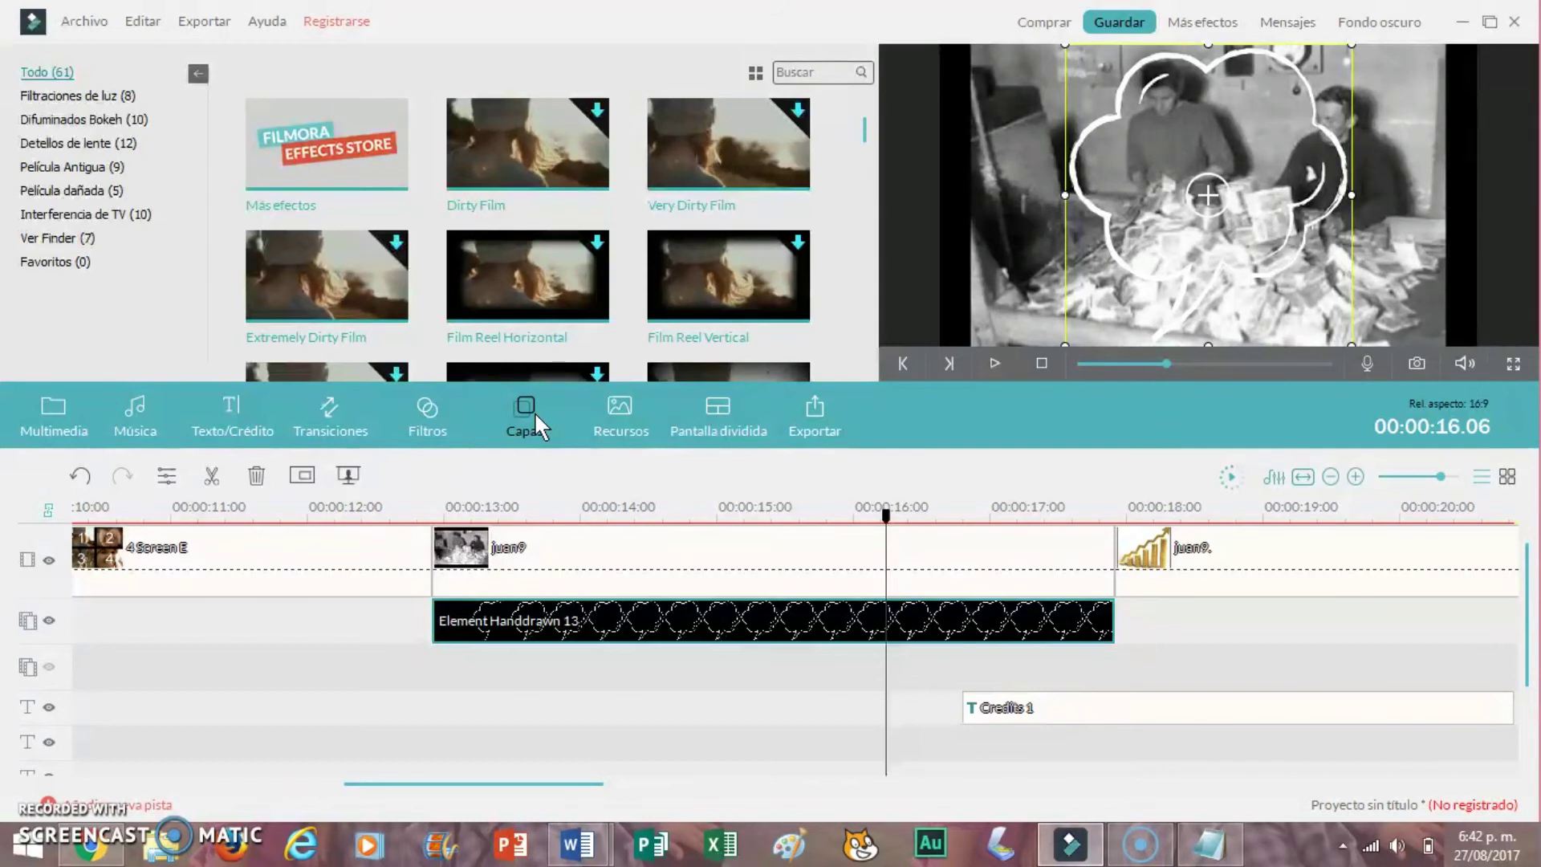
Step: Set the brightness of the Independencia de la India y Pakistán video to -50 and accept
drag(456, 791, 1107, 733)
click(949, 530)
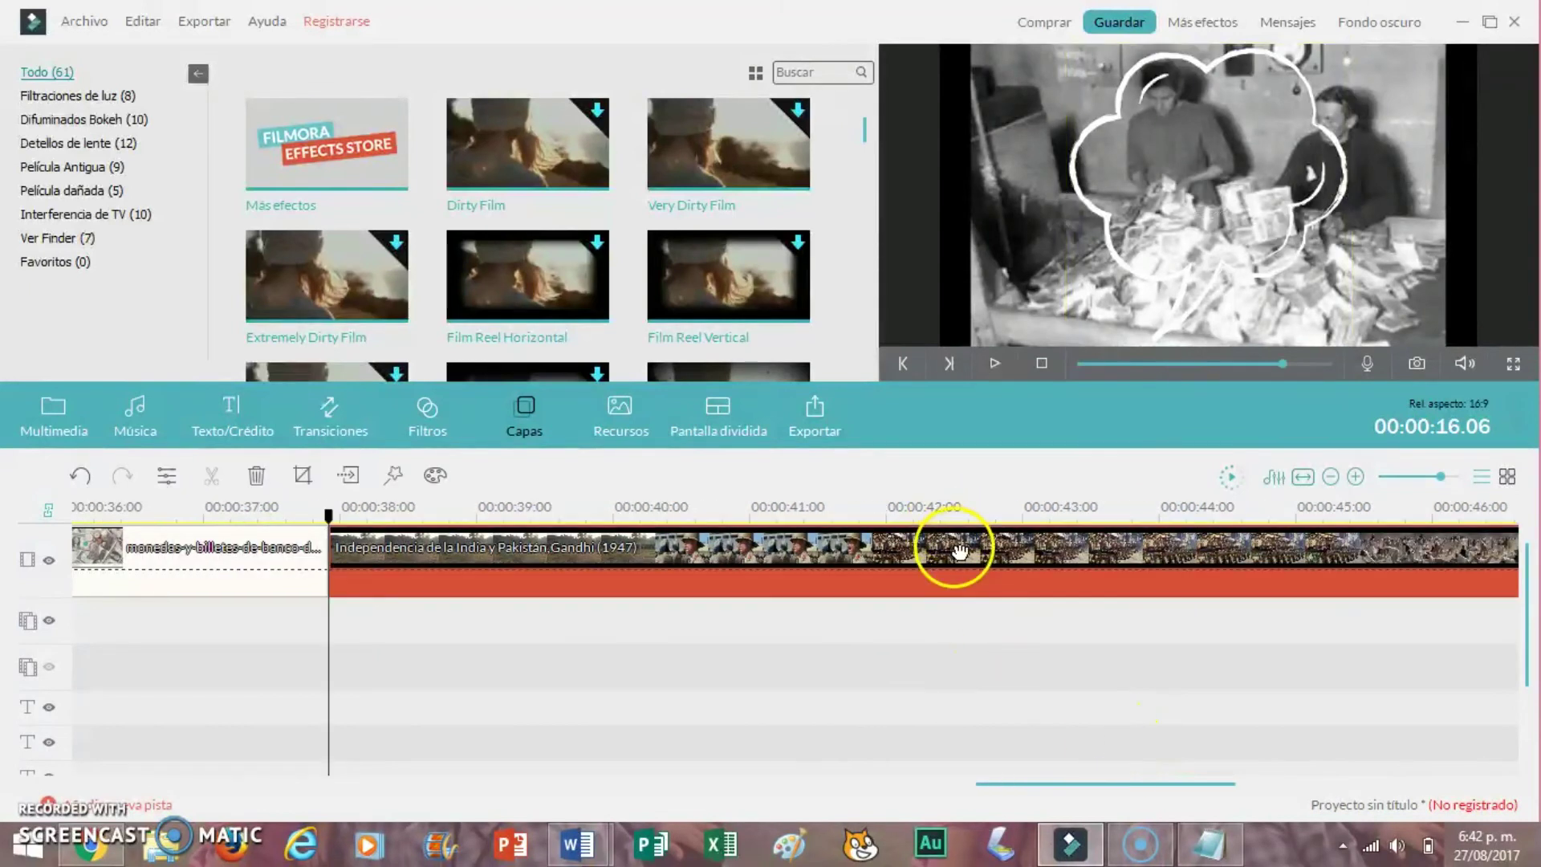
double_click(773, 559)
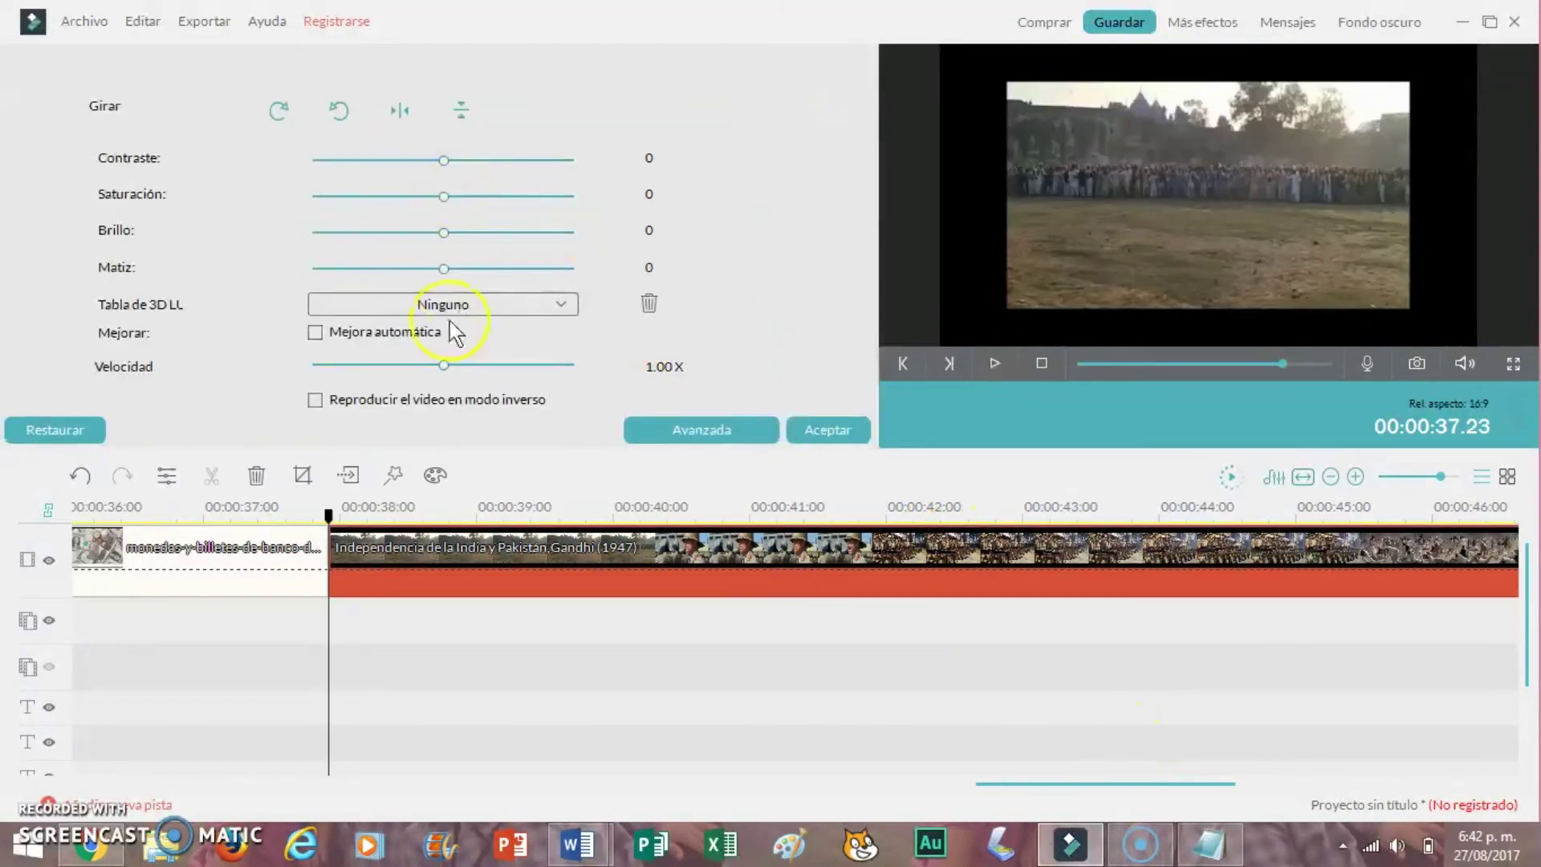
drag(443, 232, 379, 234)
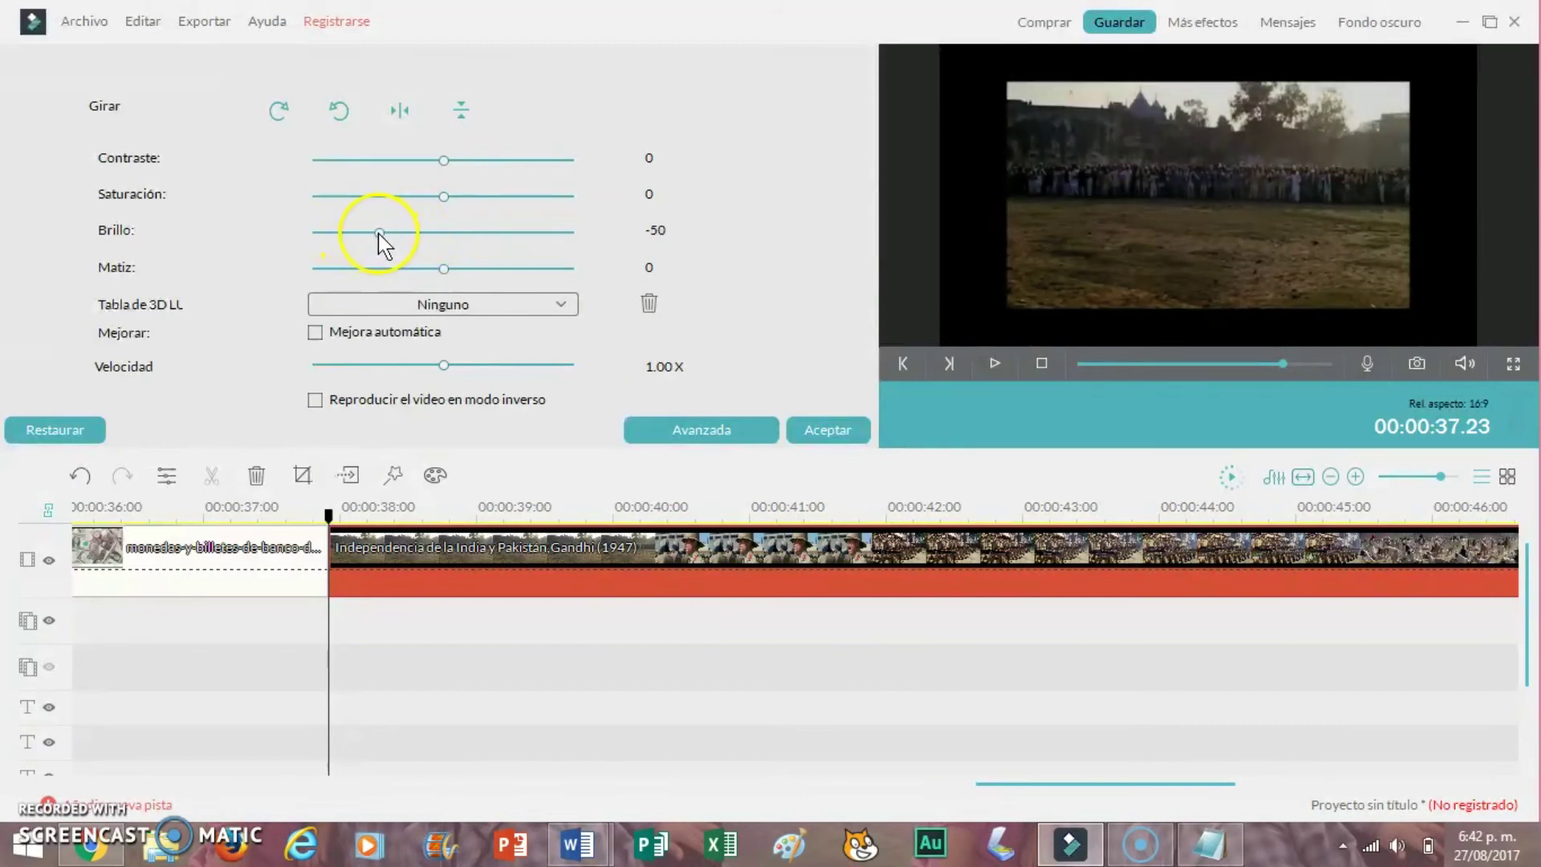
click(839, 430)
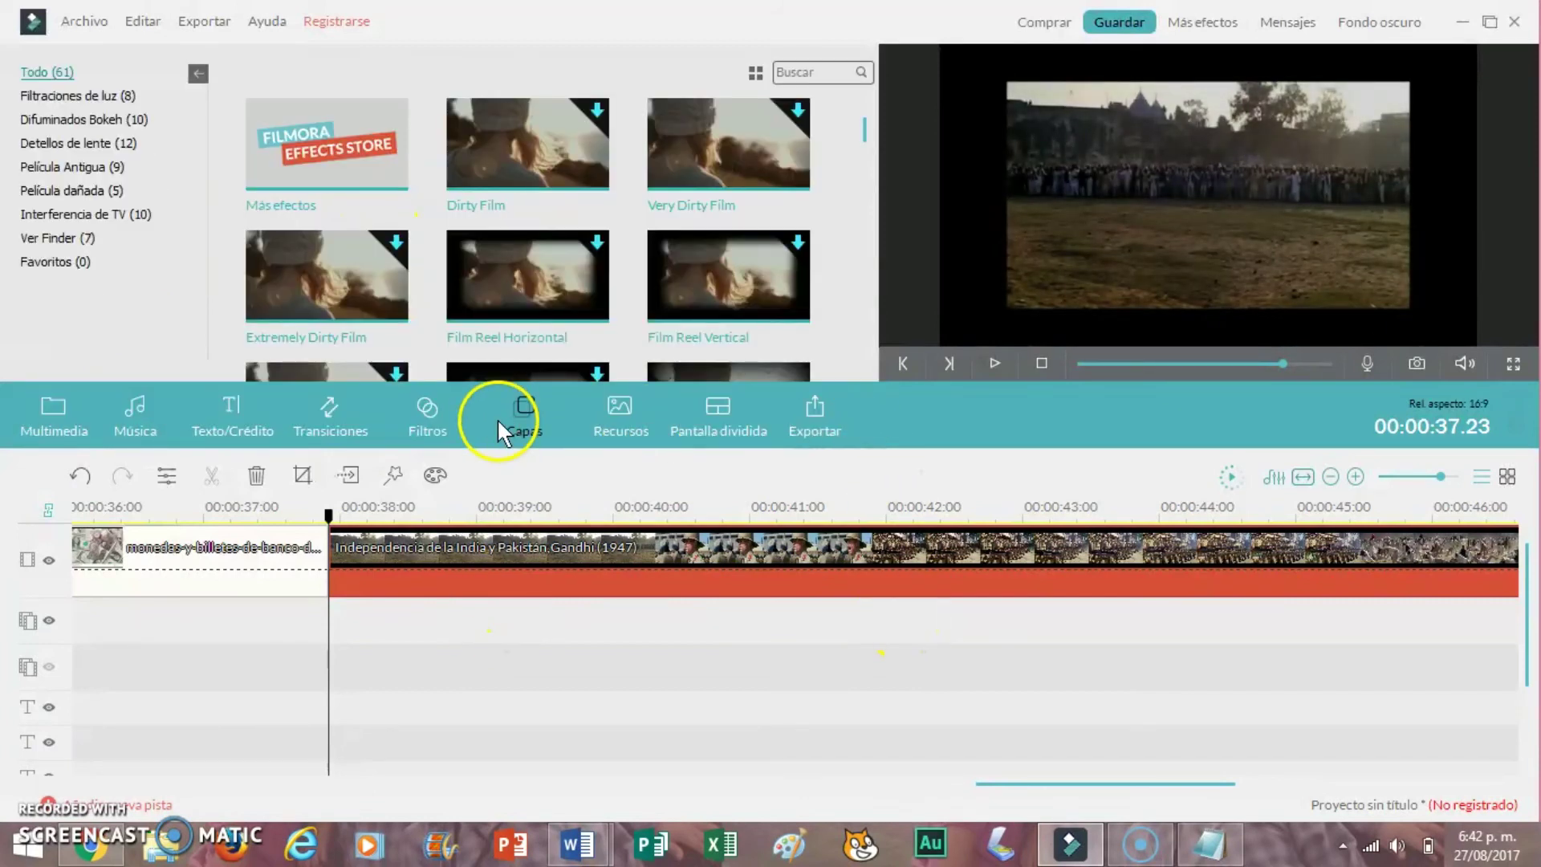
Step: Add the Silent Film 2 overlay from Película Antigua at the start of the Independencia de la India y Pakistán video and play it back
click(95, 168)
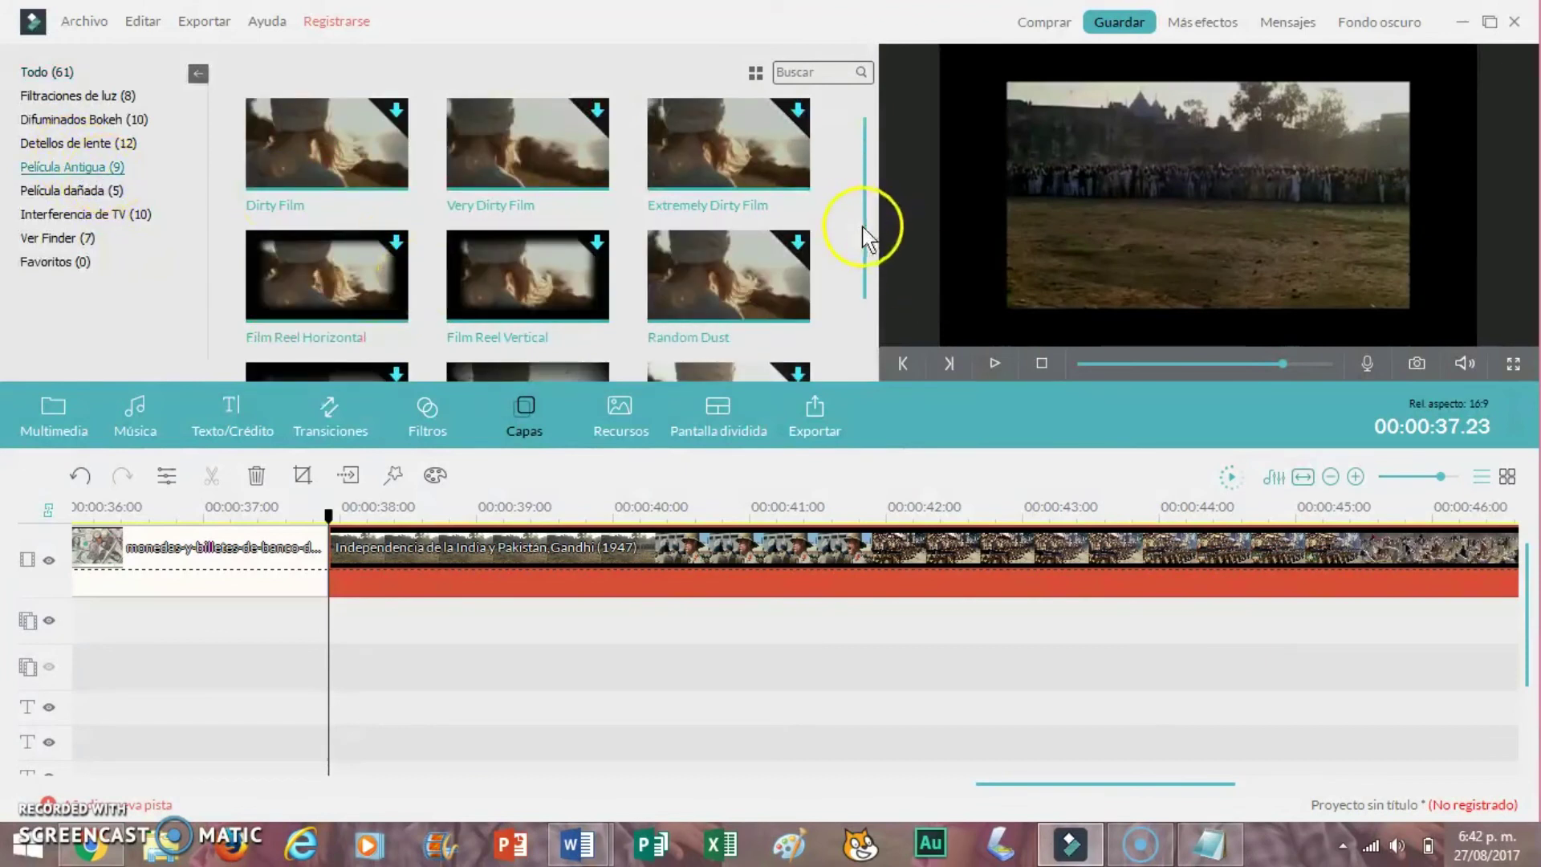
scroll(871, 253, down, 2)
scroll(871, 253, down, 3)
click(525, 309)
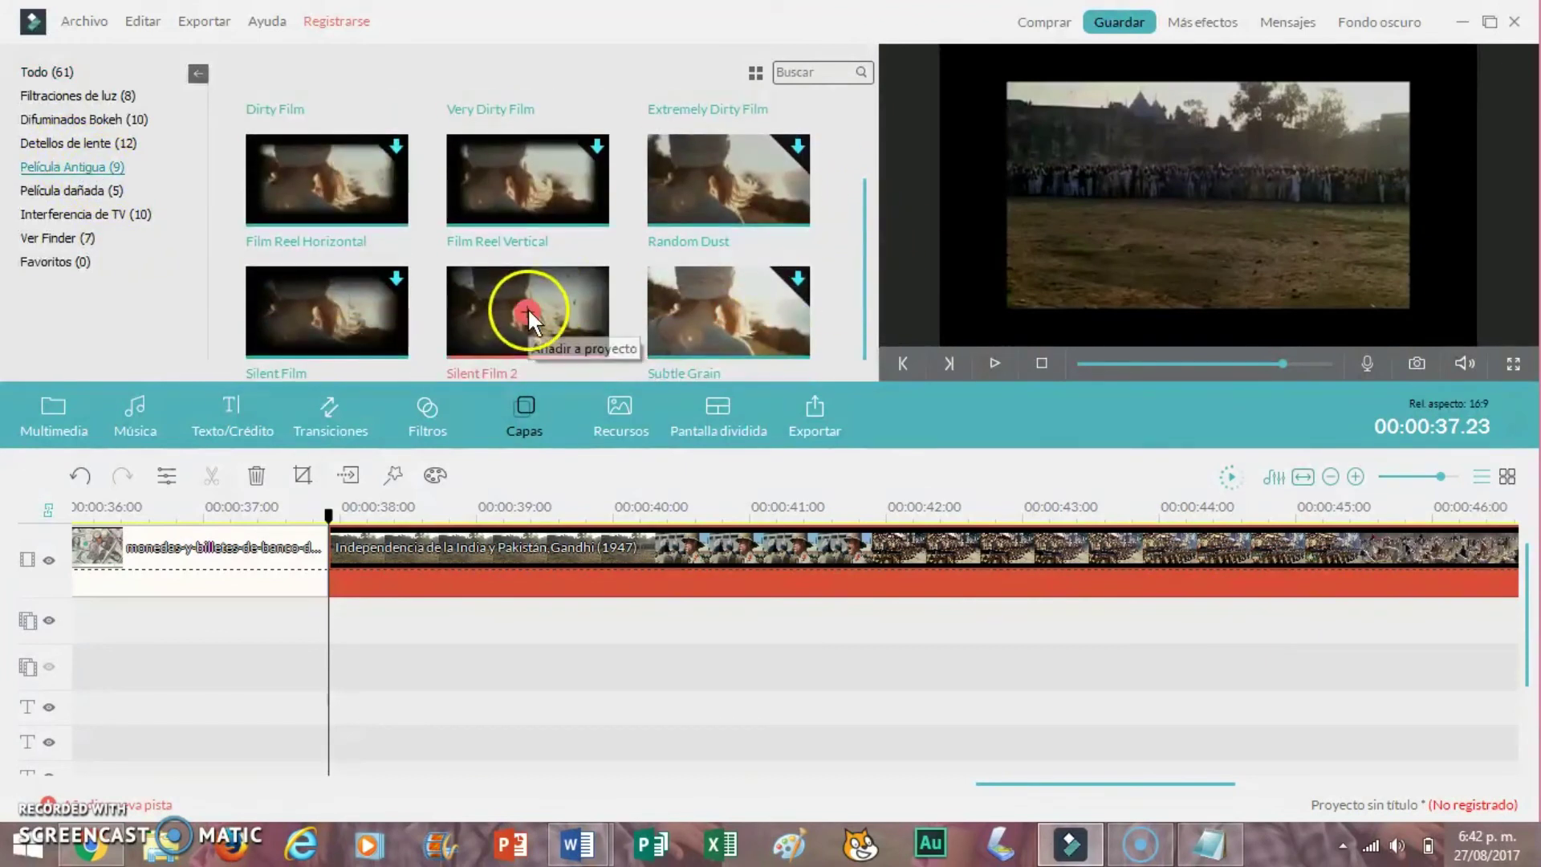
click(528, 309)
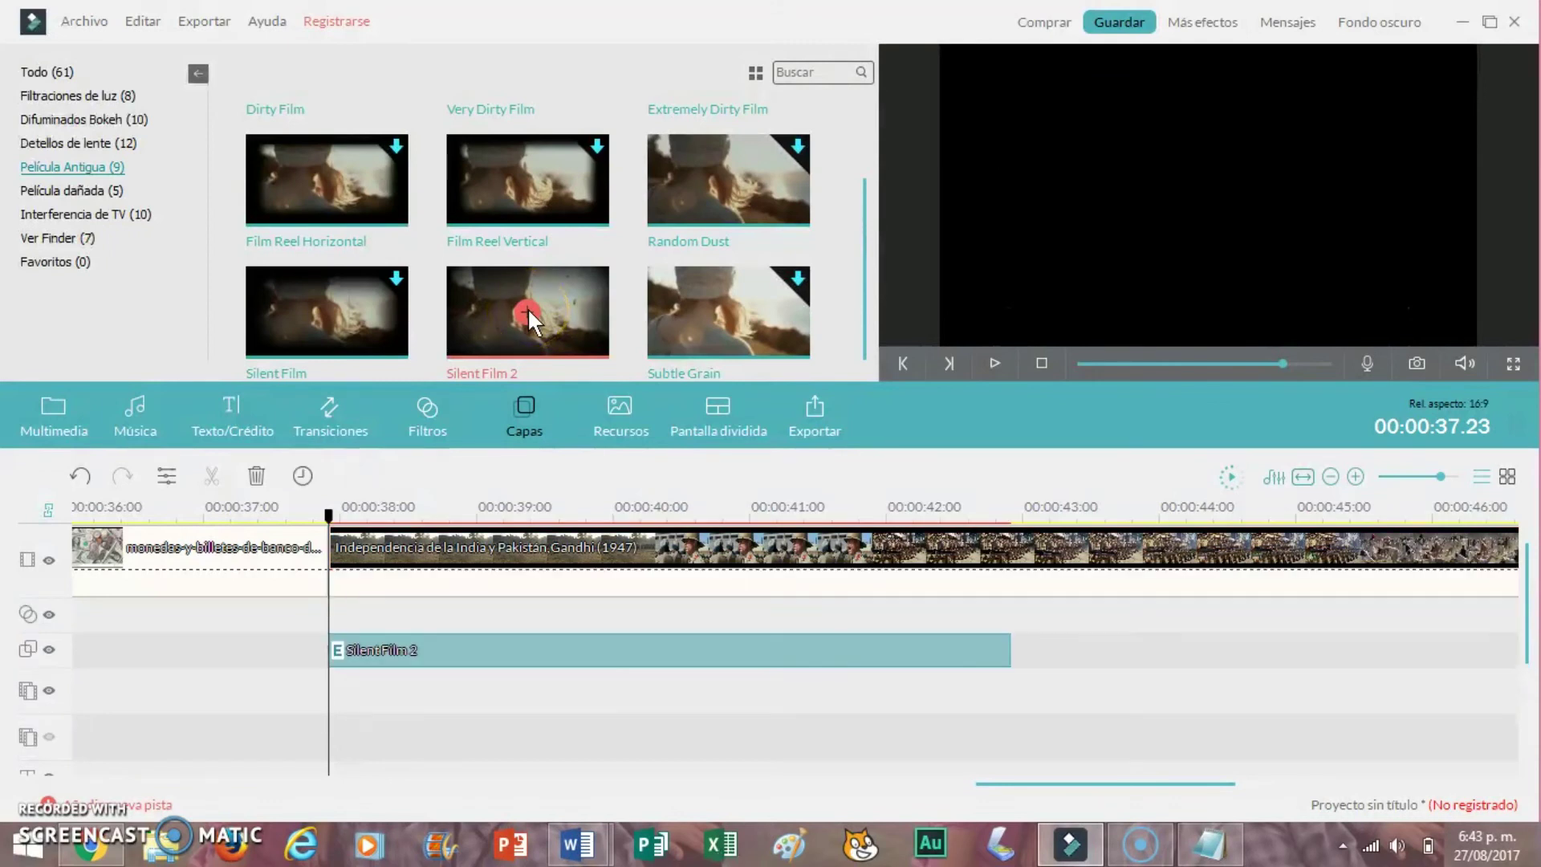
click(992, 365)
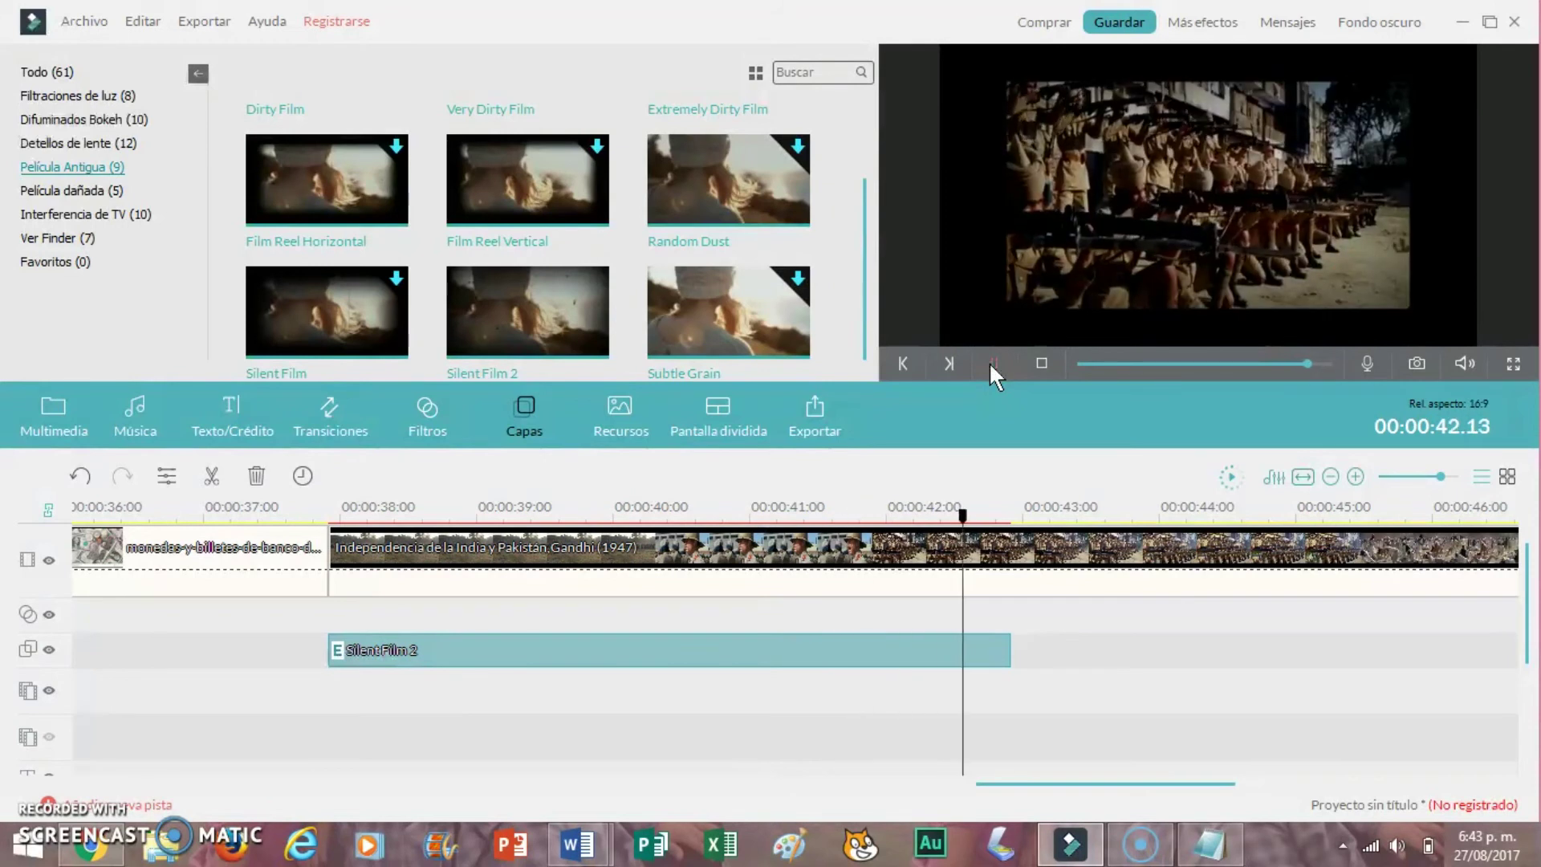
click(992, 363)
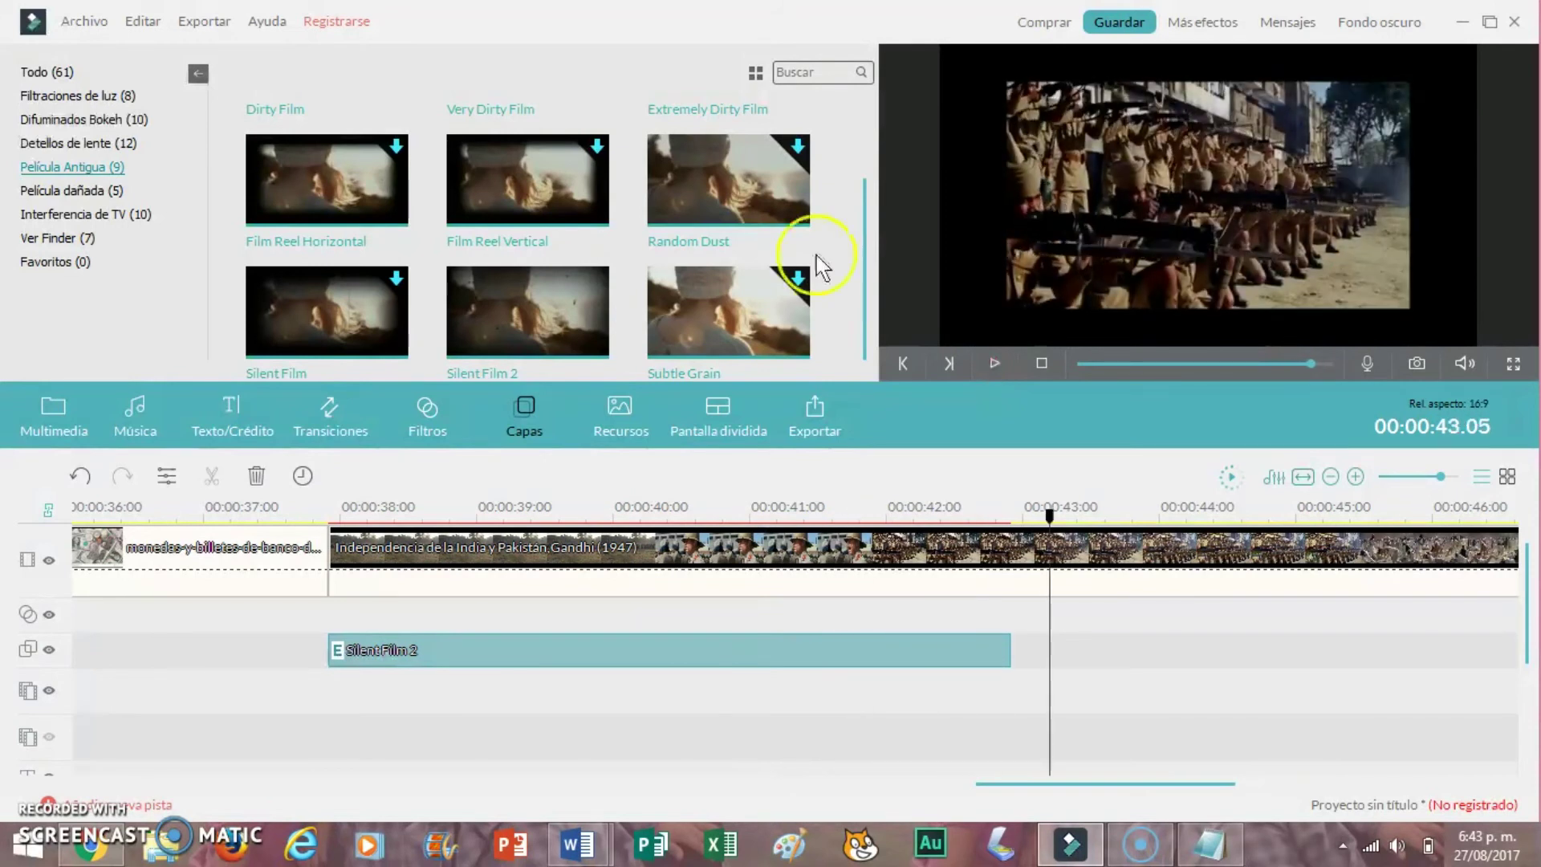
click(50, 98)
click(71, 120)
click(80, 145)
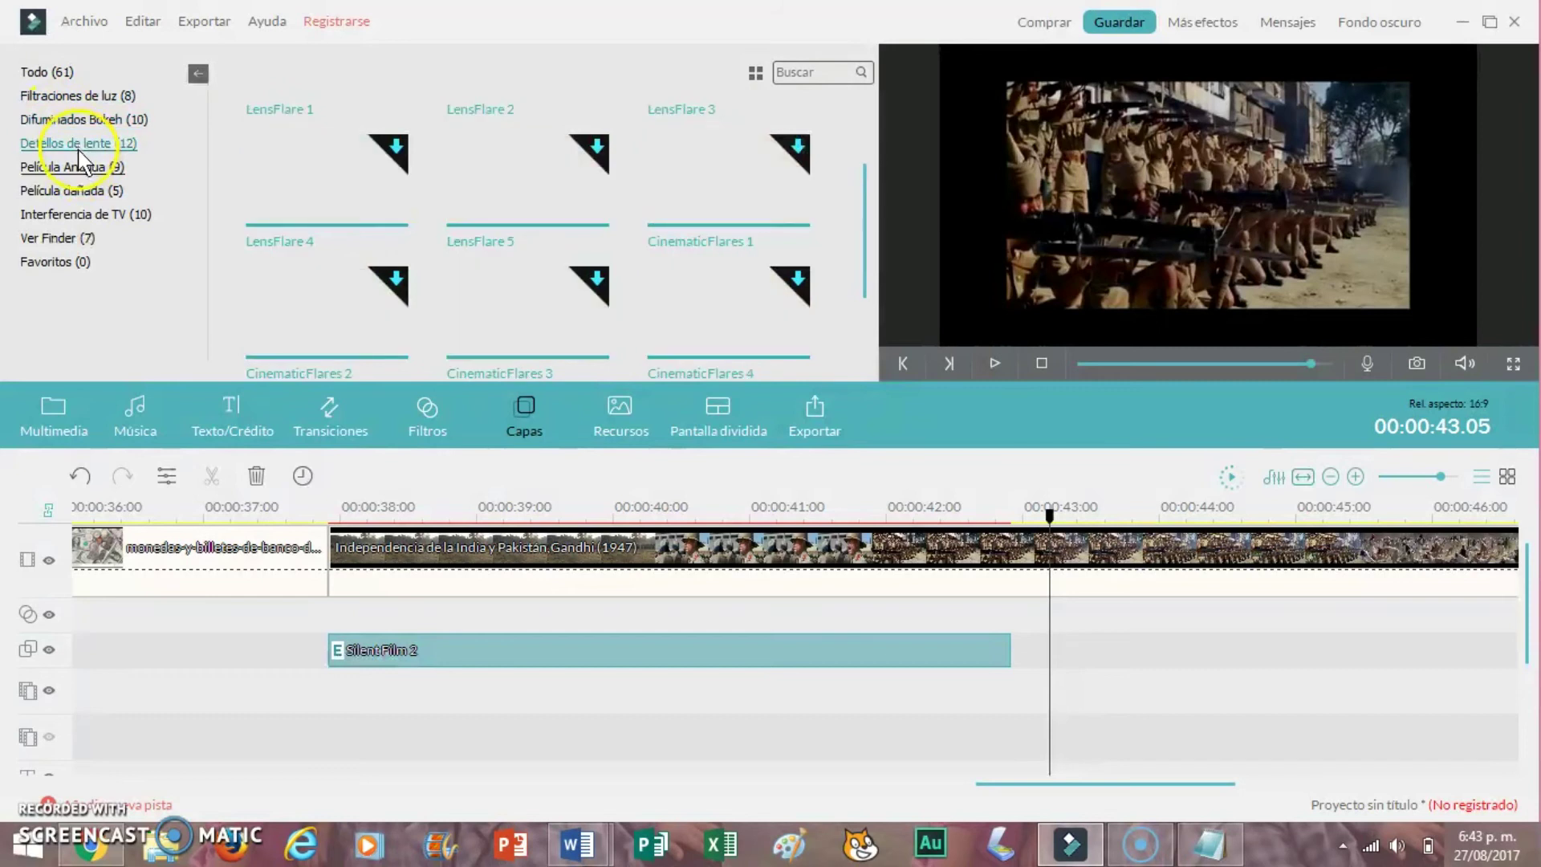
click(80, 166)
Step: Add the FreshNew filter from Estilo Instagram at the playhead at 00:00:43.05 and another across the strategic_bombing_of_japan image
scroll(998, 775, up, 2)
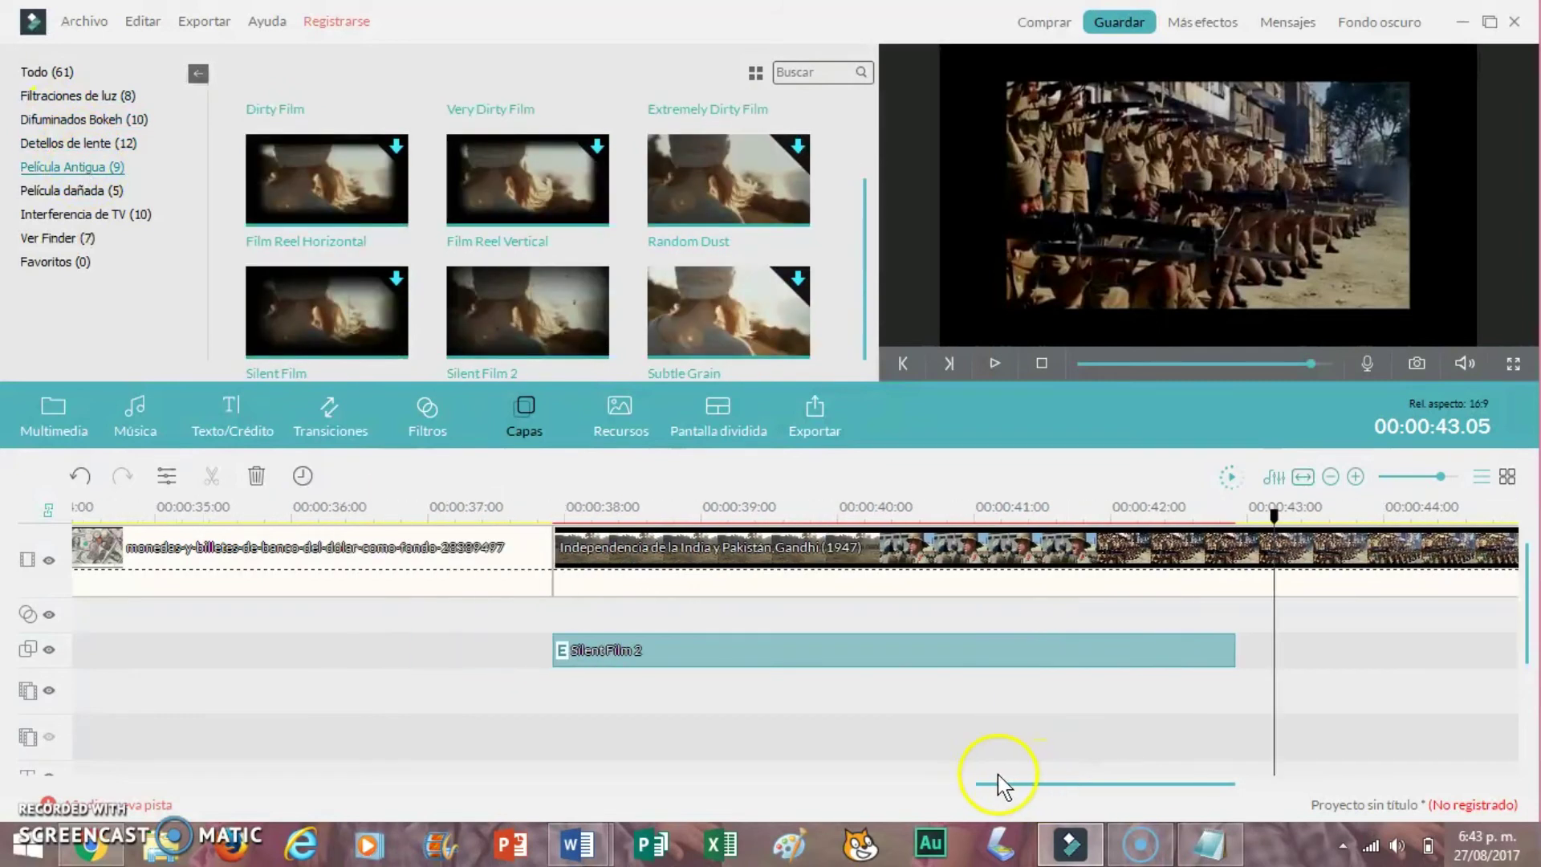
scroll(998, 775, up, 8)
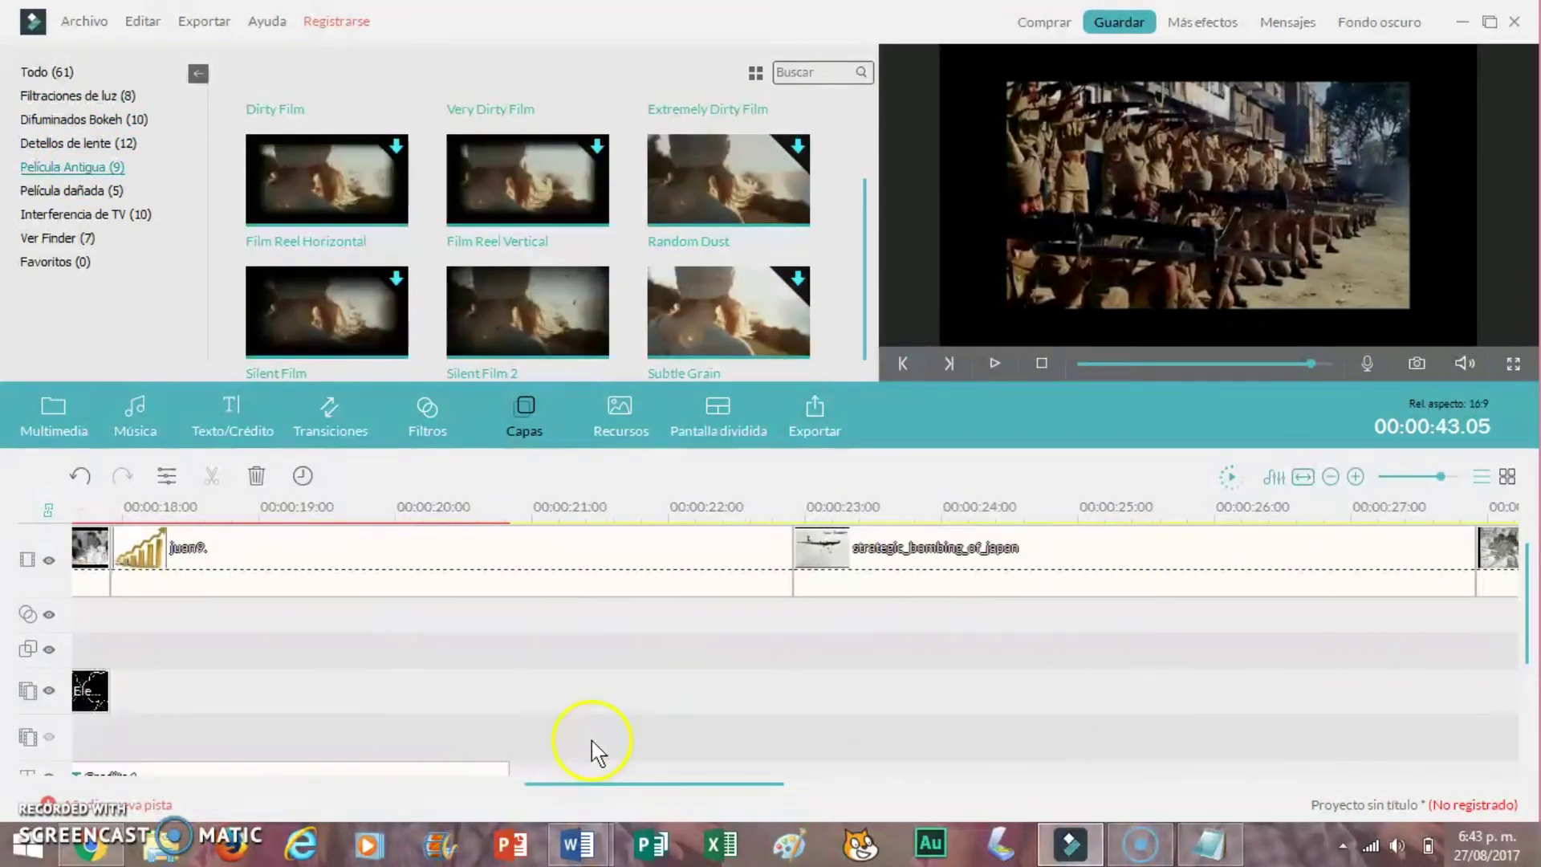
drag(697, 784, 771, 785)
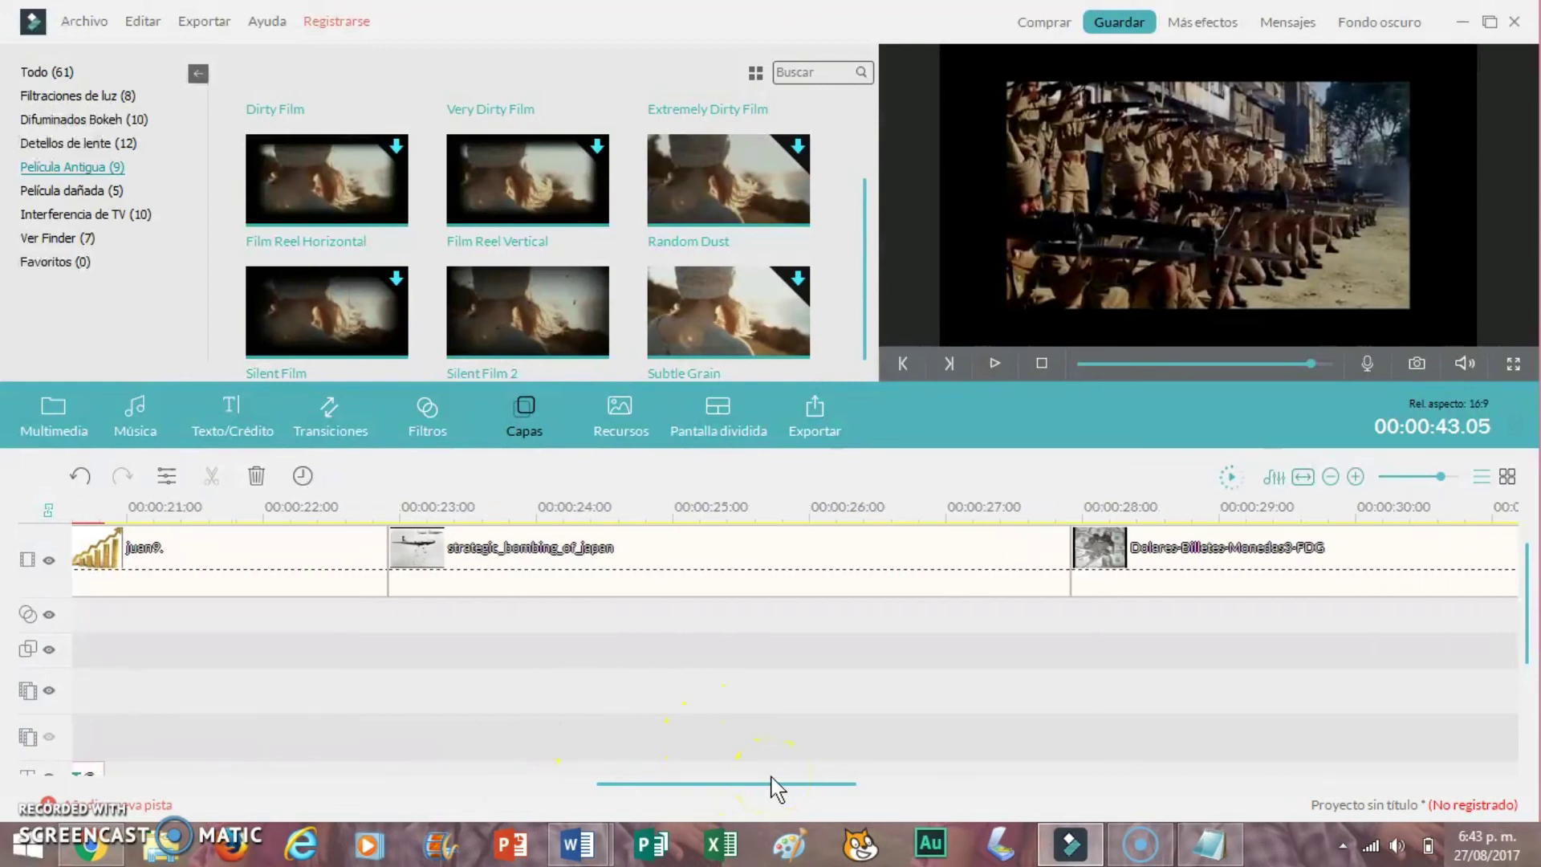
click(446, 428)
click(105, 292)
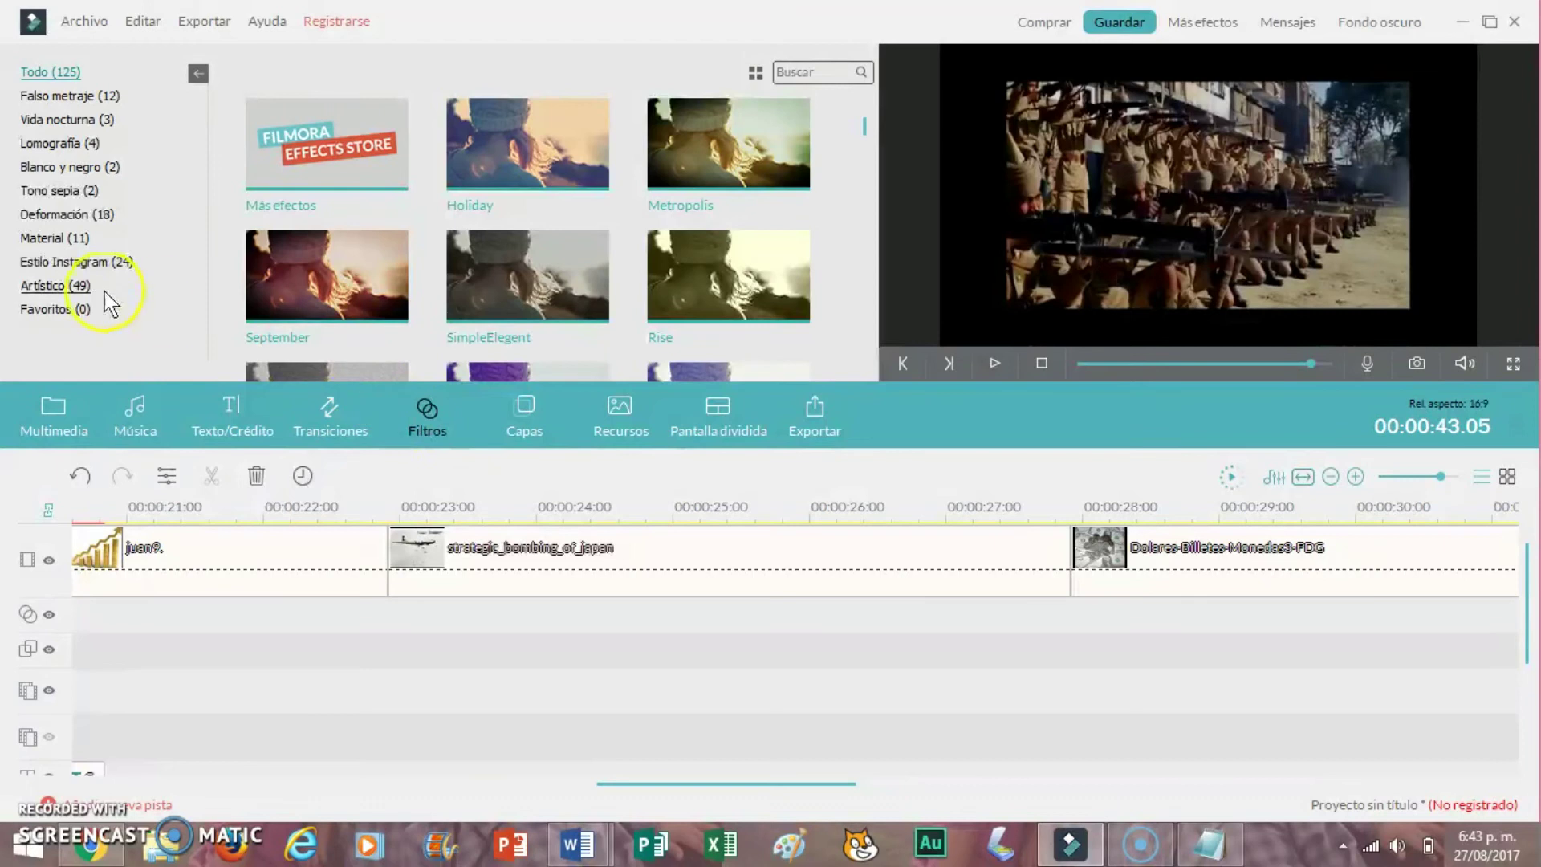
click(528, 143)
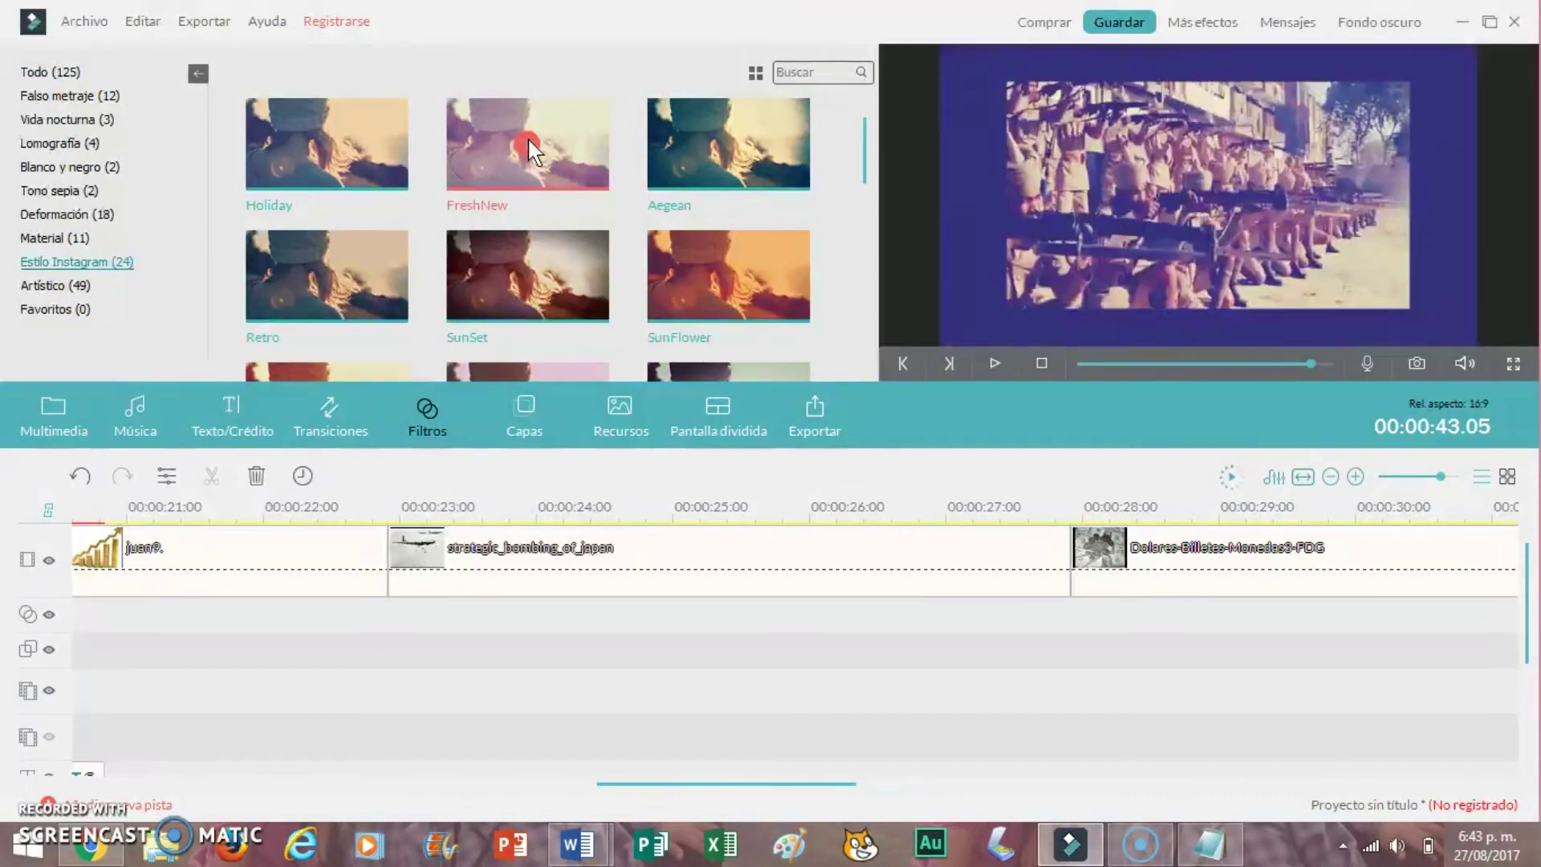
click(616, 510)
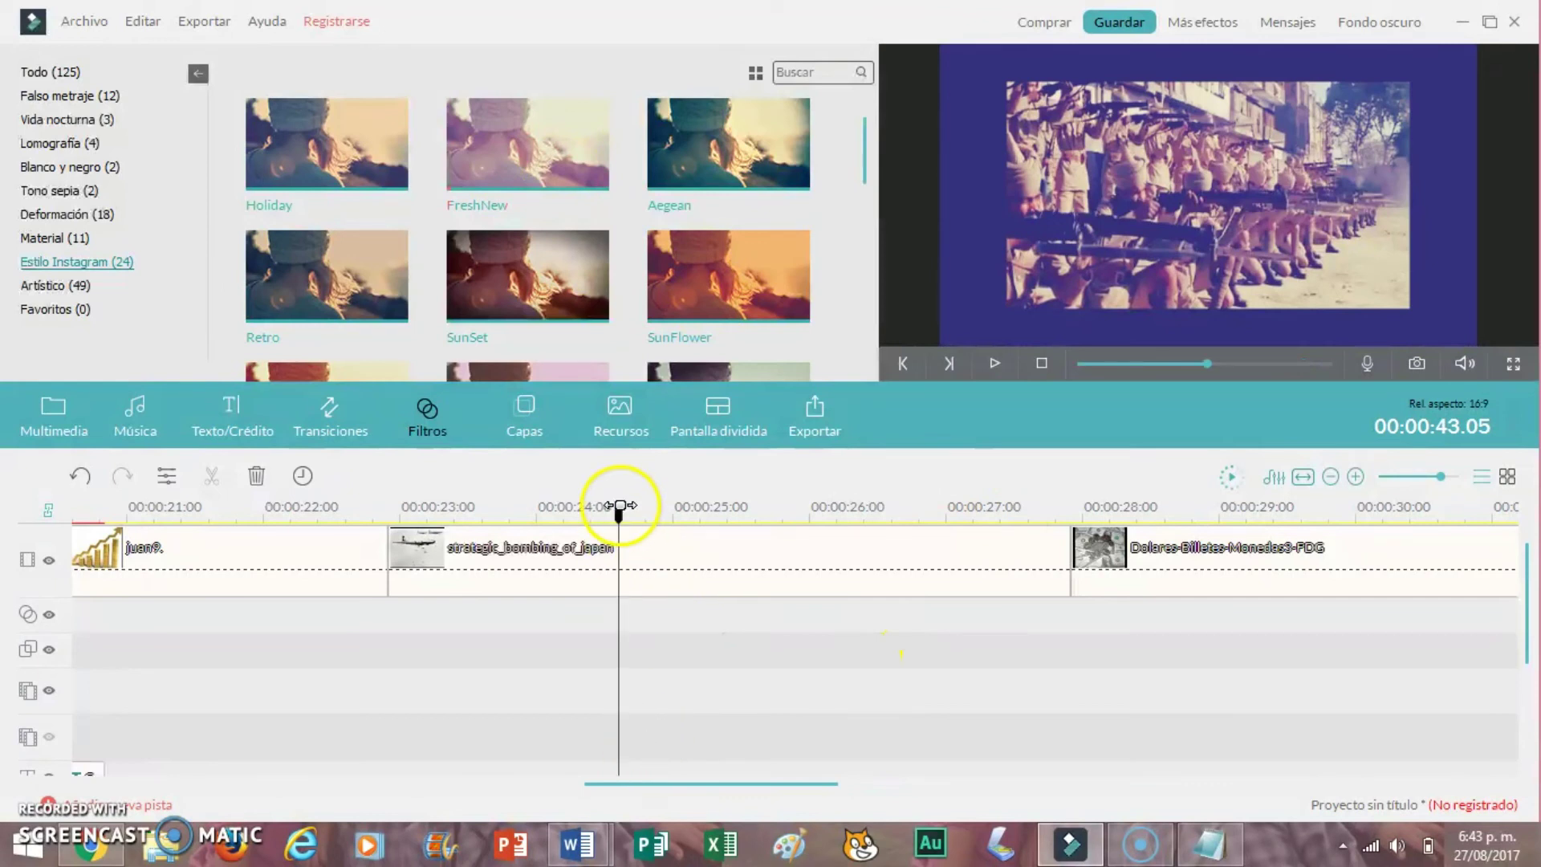
drag(518, 139, 598, 602)
double_click(793, 606)
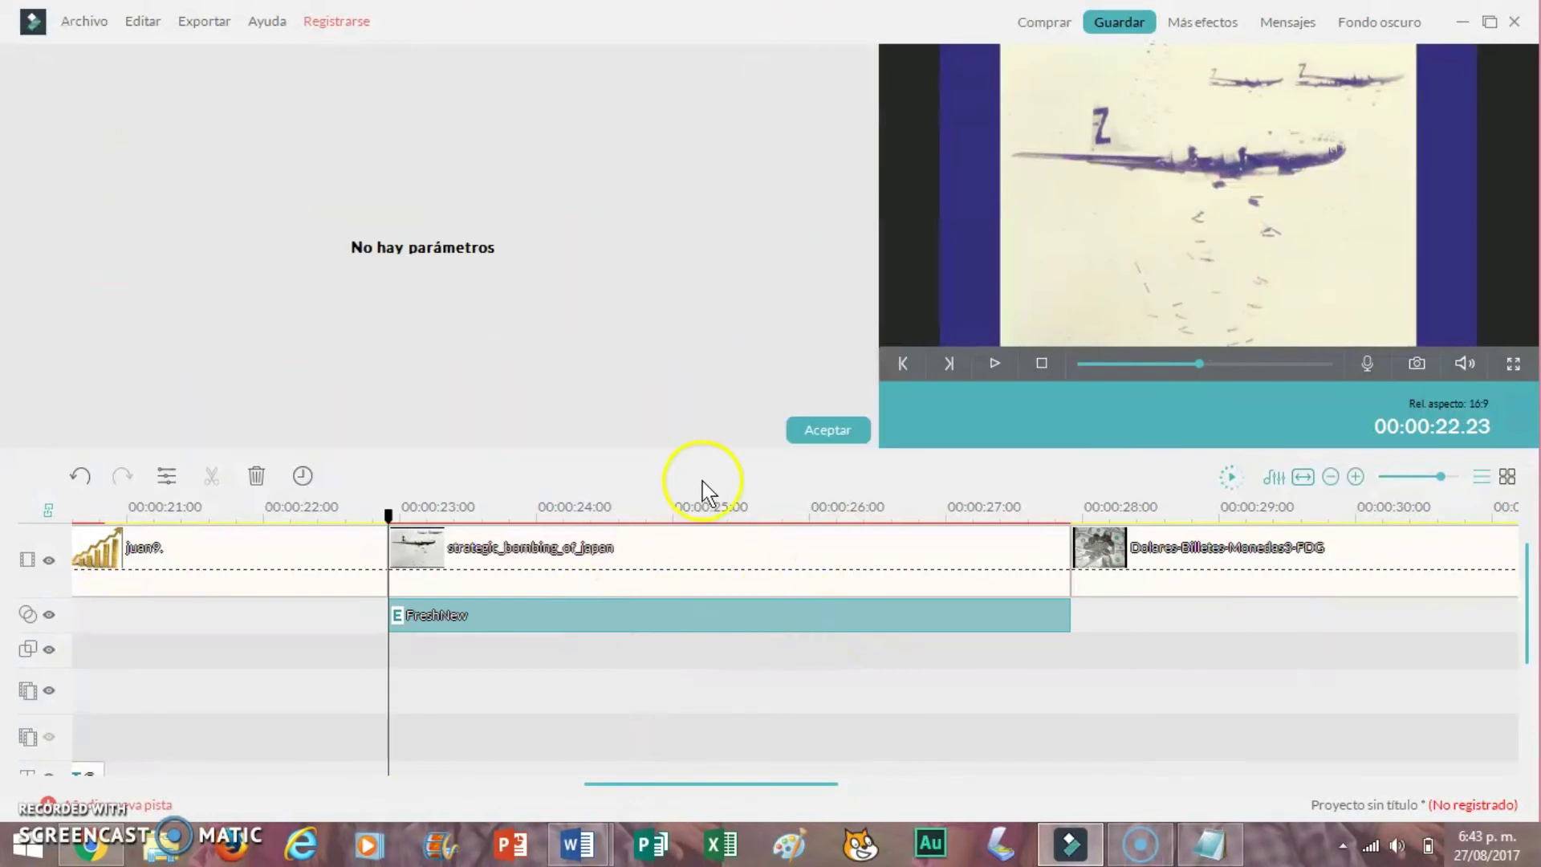
Step: Lower the brightness of the strategic_bombing_of_japan image and accept the adjustment
double_click(797, 548)
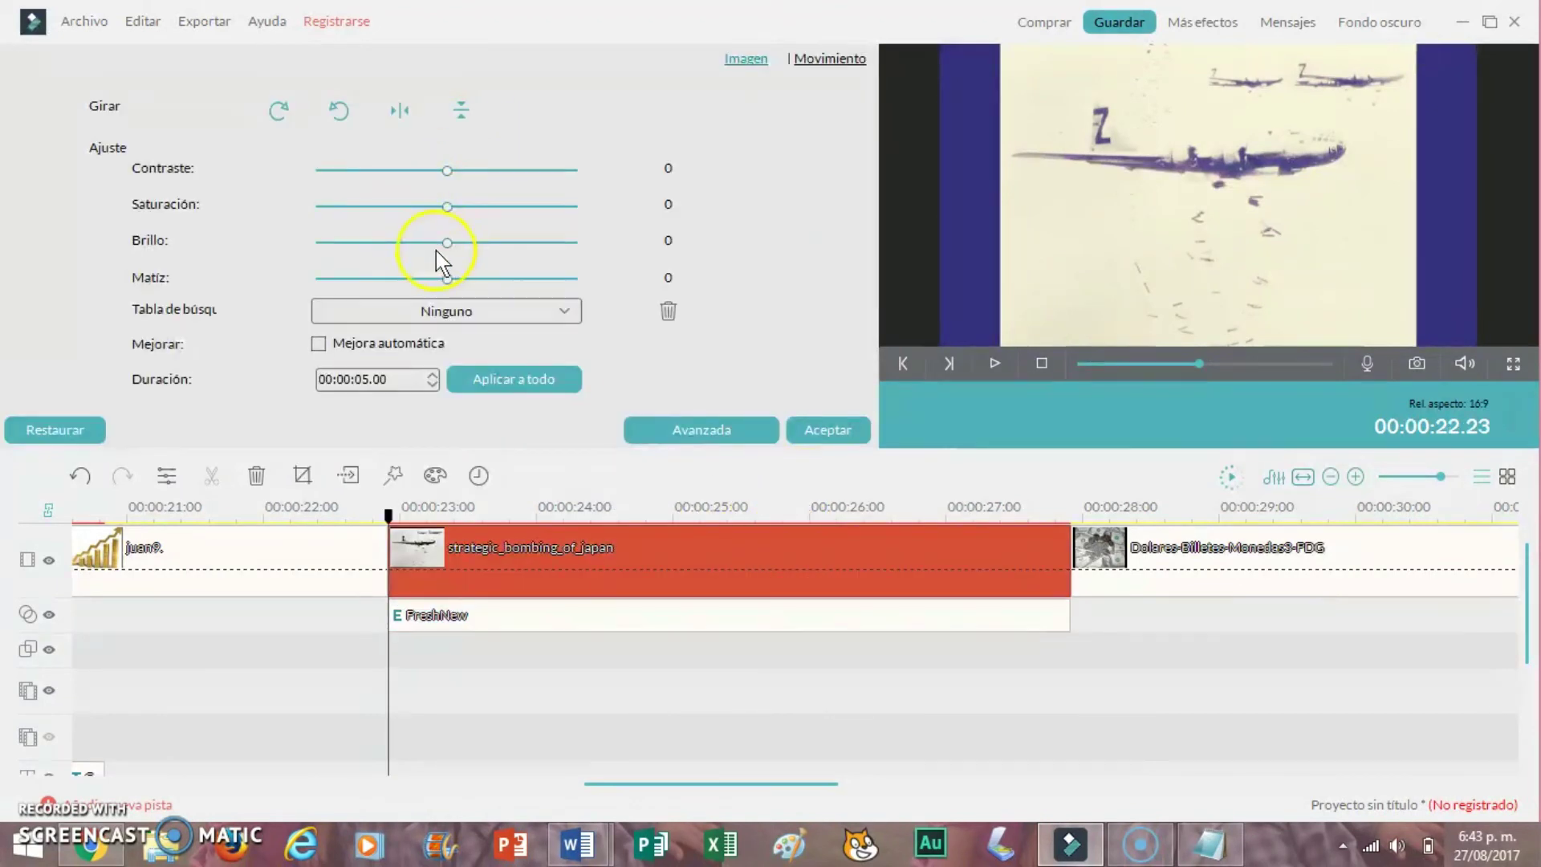
drag(450, 245, 316, 249)
click(827, 430)
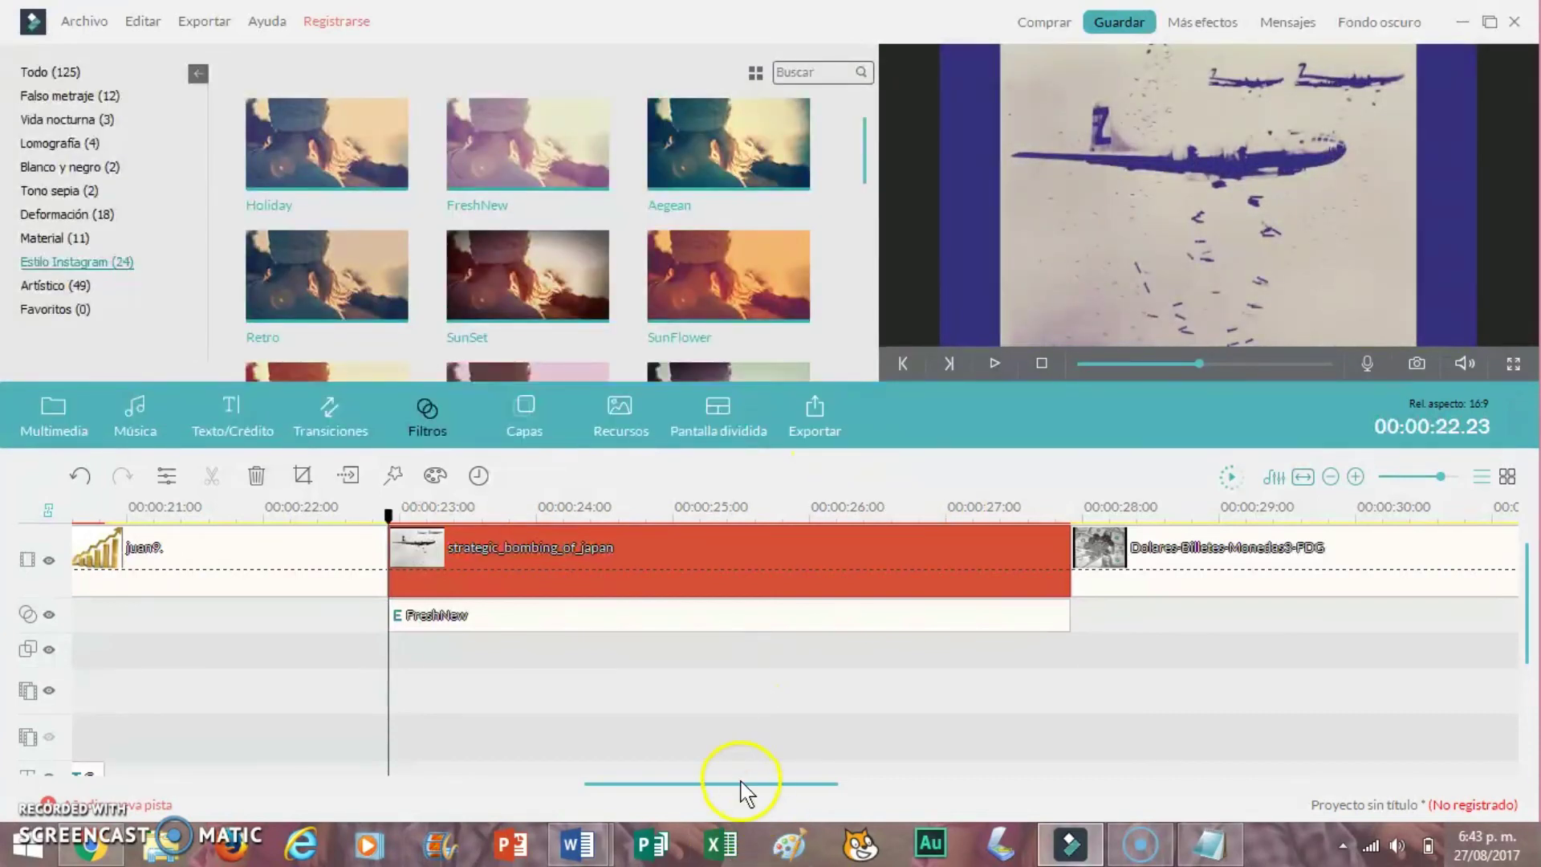
drag(740, 783, 475, 763)
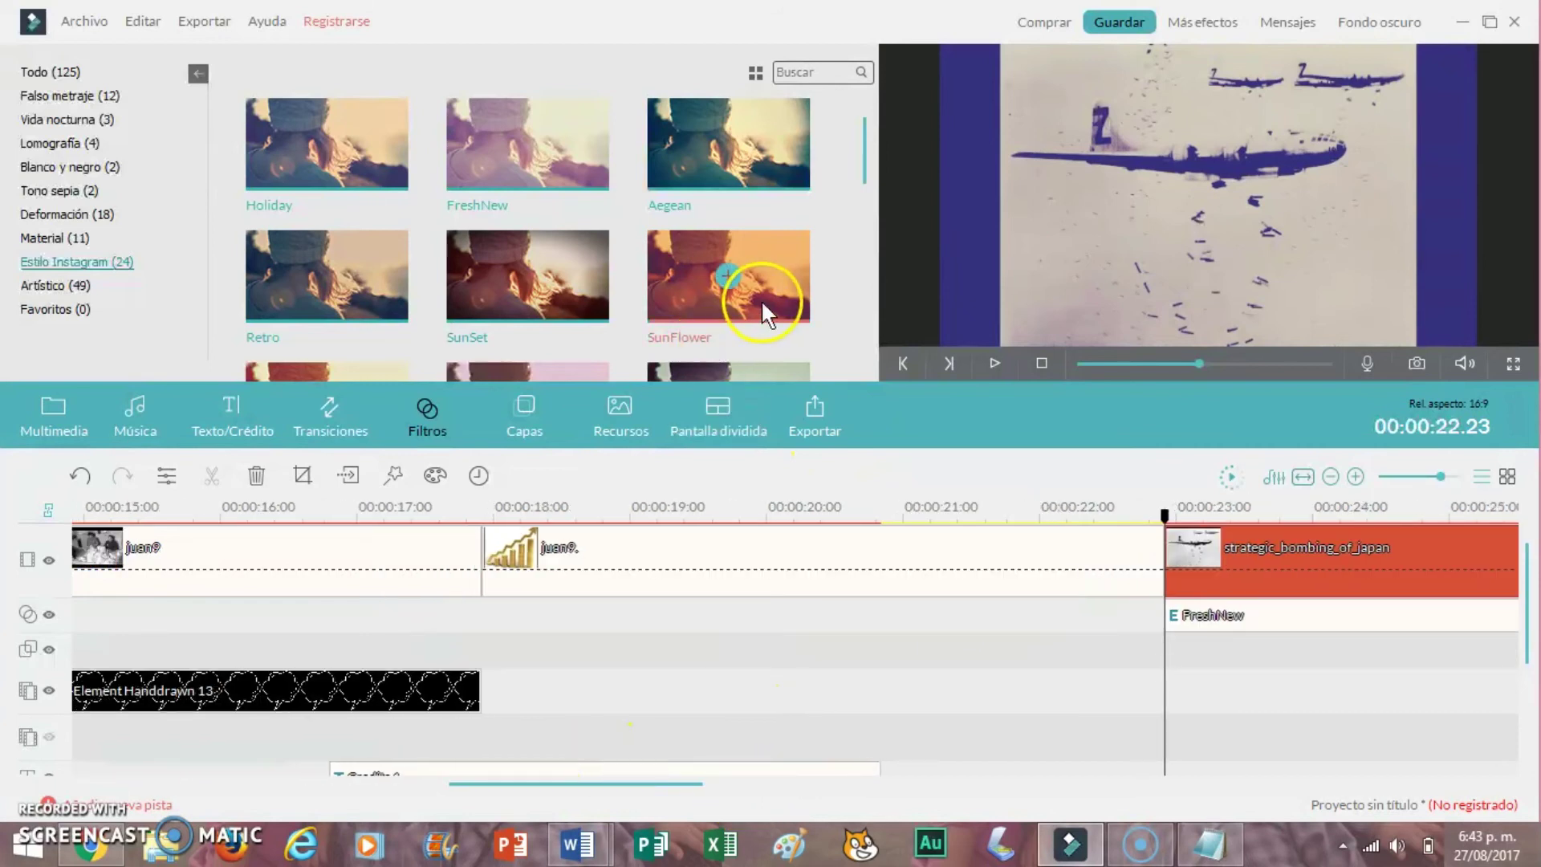
click(697, 396)
click(624, 405)
click(529, 409)
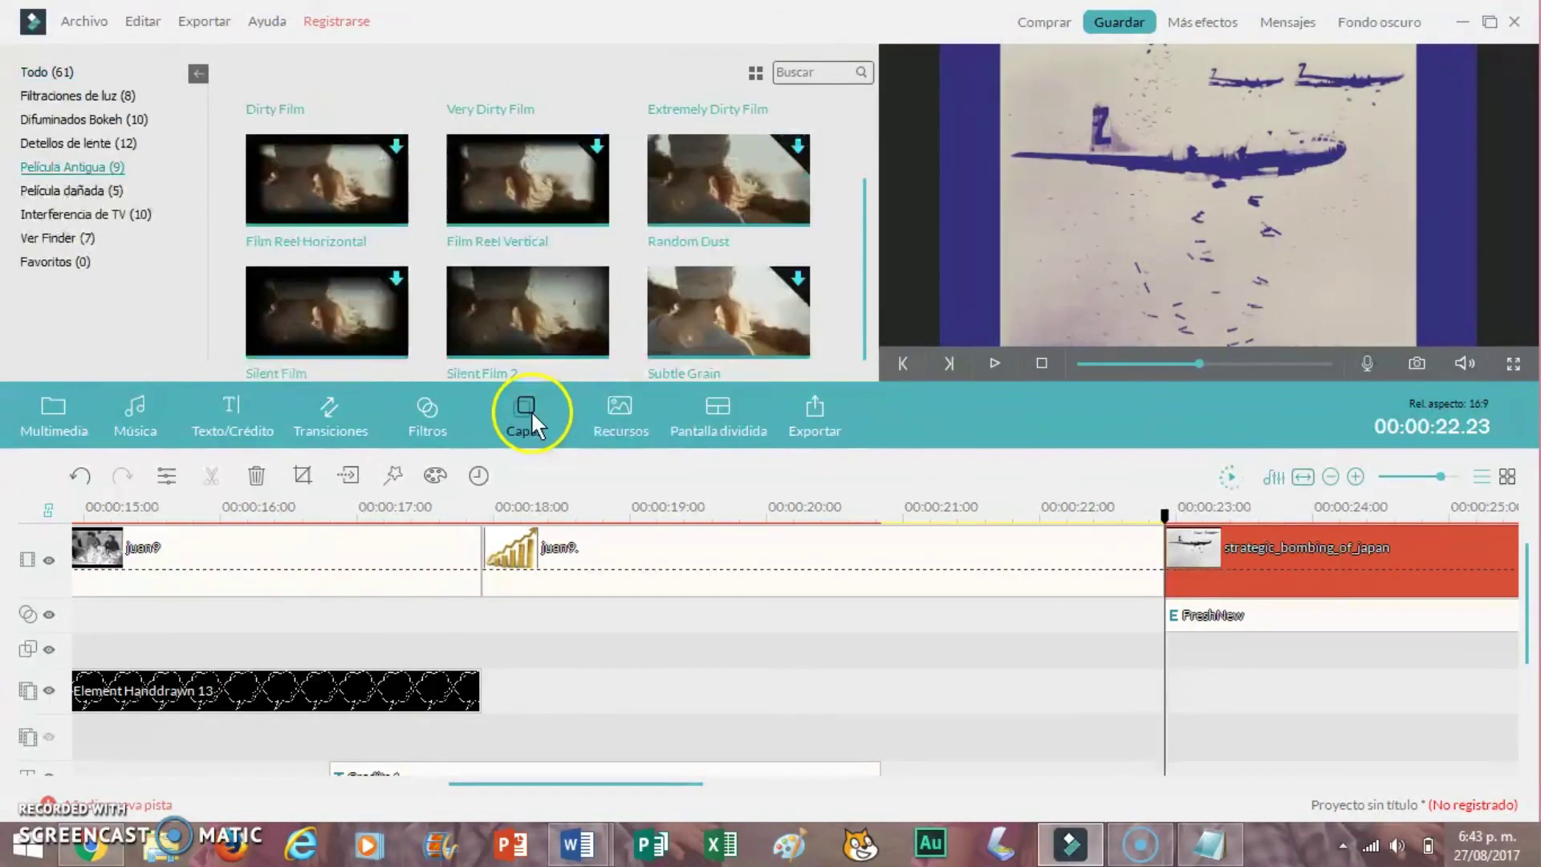
click(399, 419)
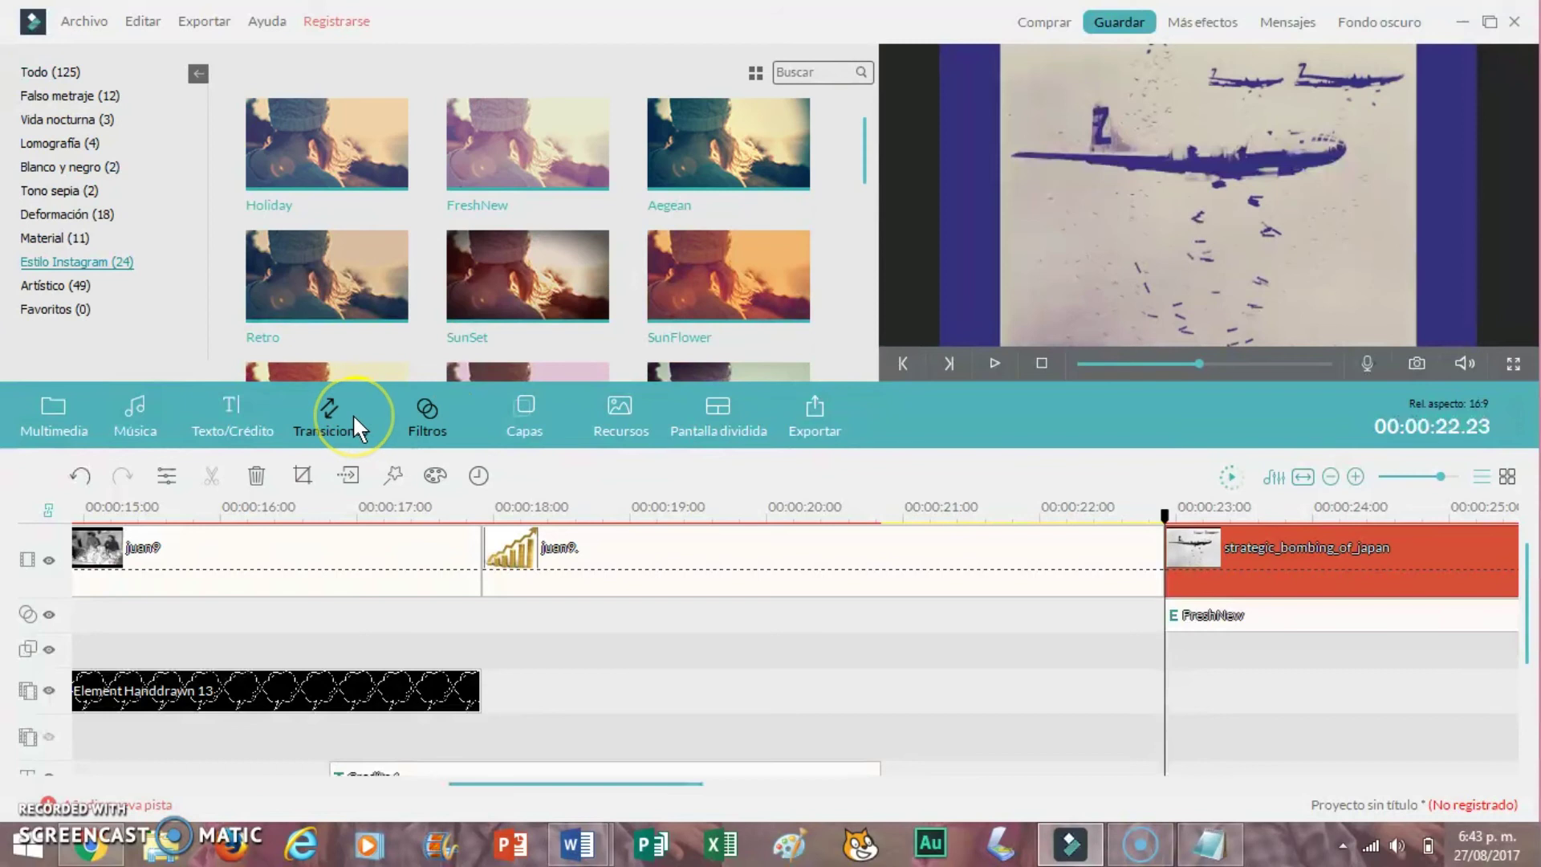
Step: Render the timeline preview of the whole project
drag(513, 784, 88, 770)
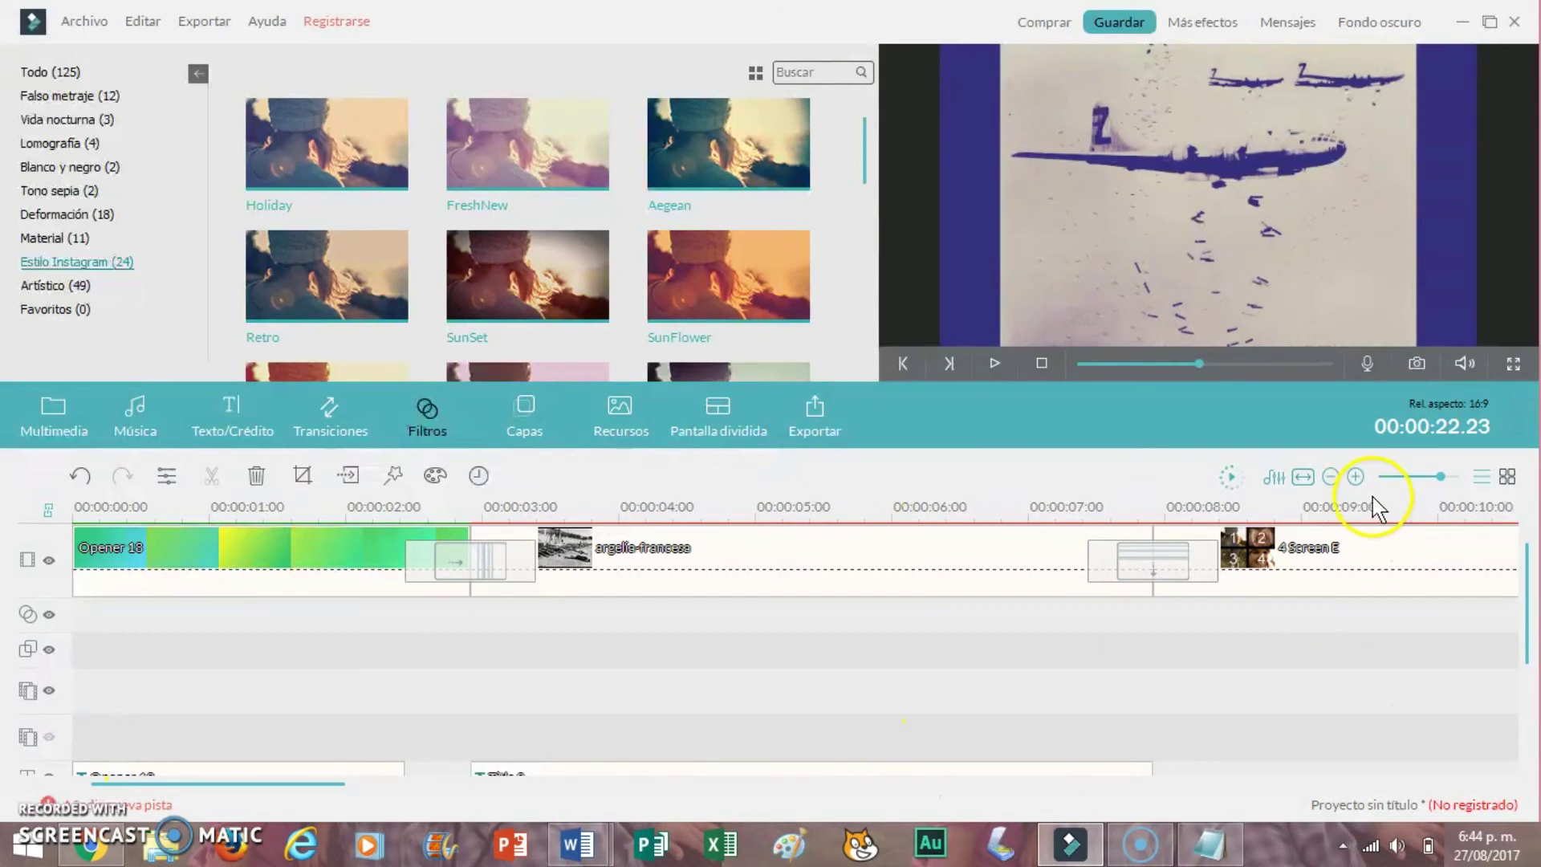
click(1393, 471)
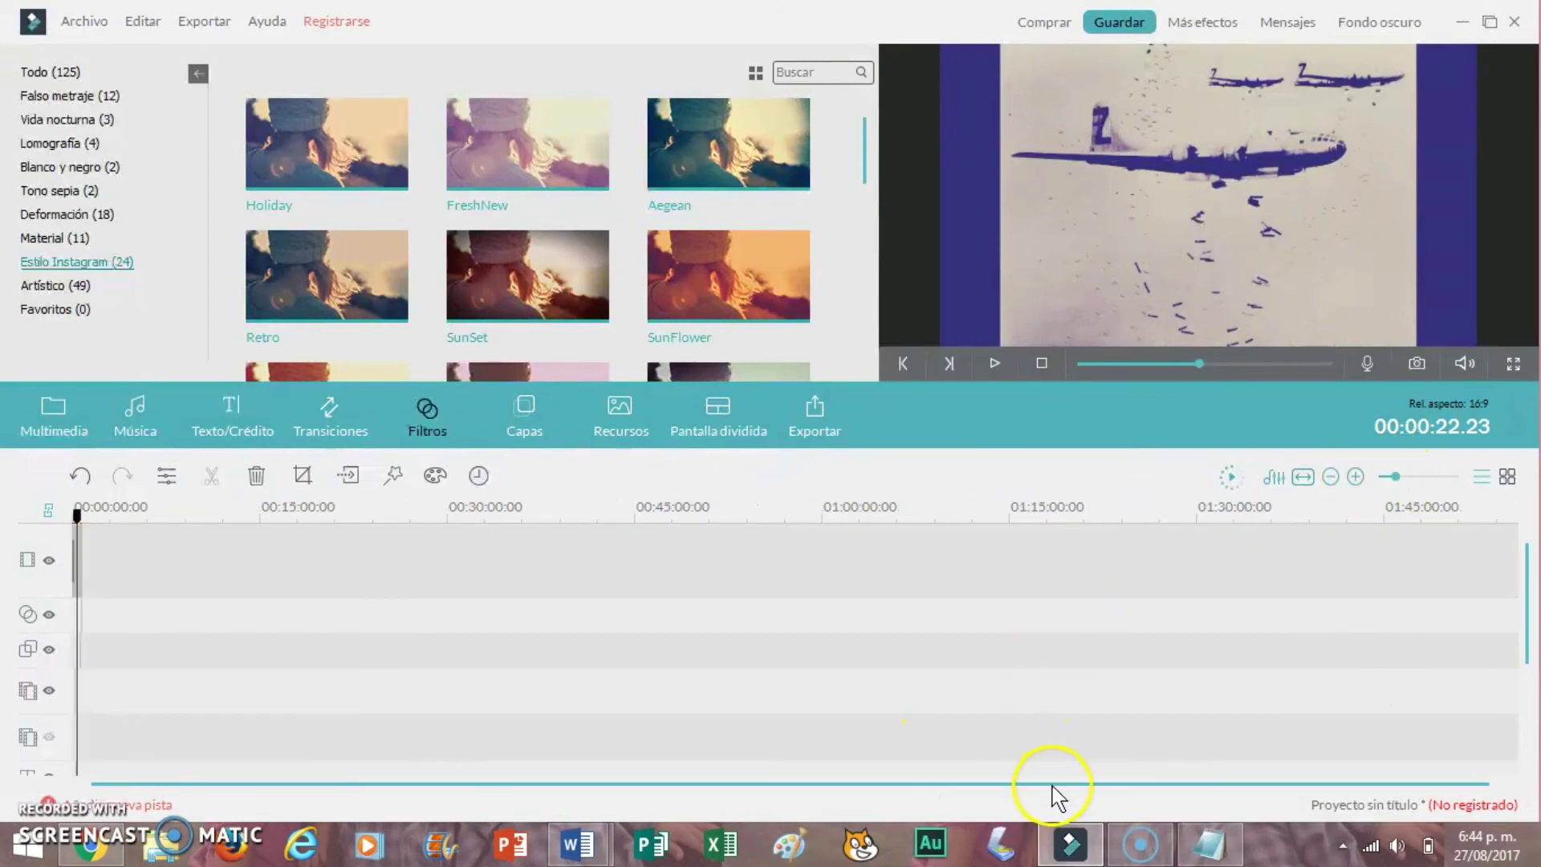
click(1231, 478)
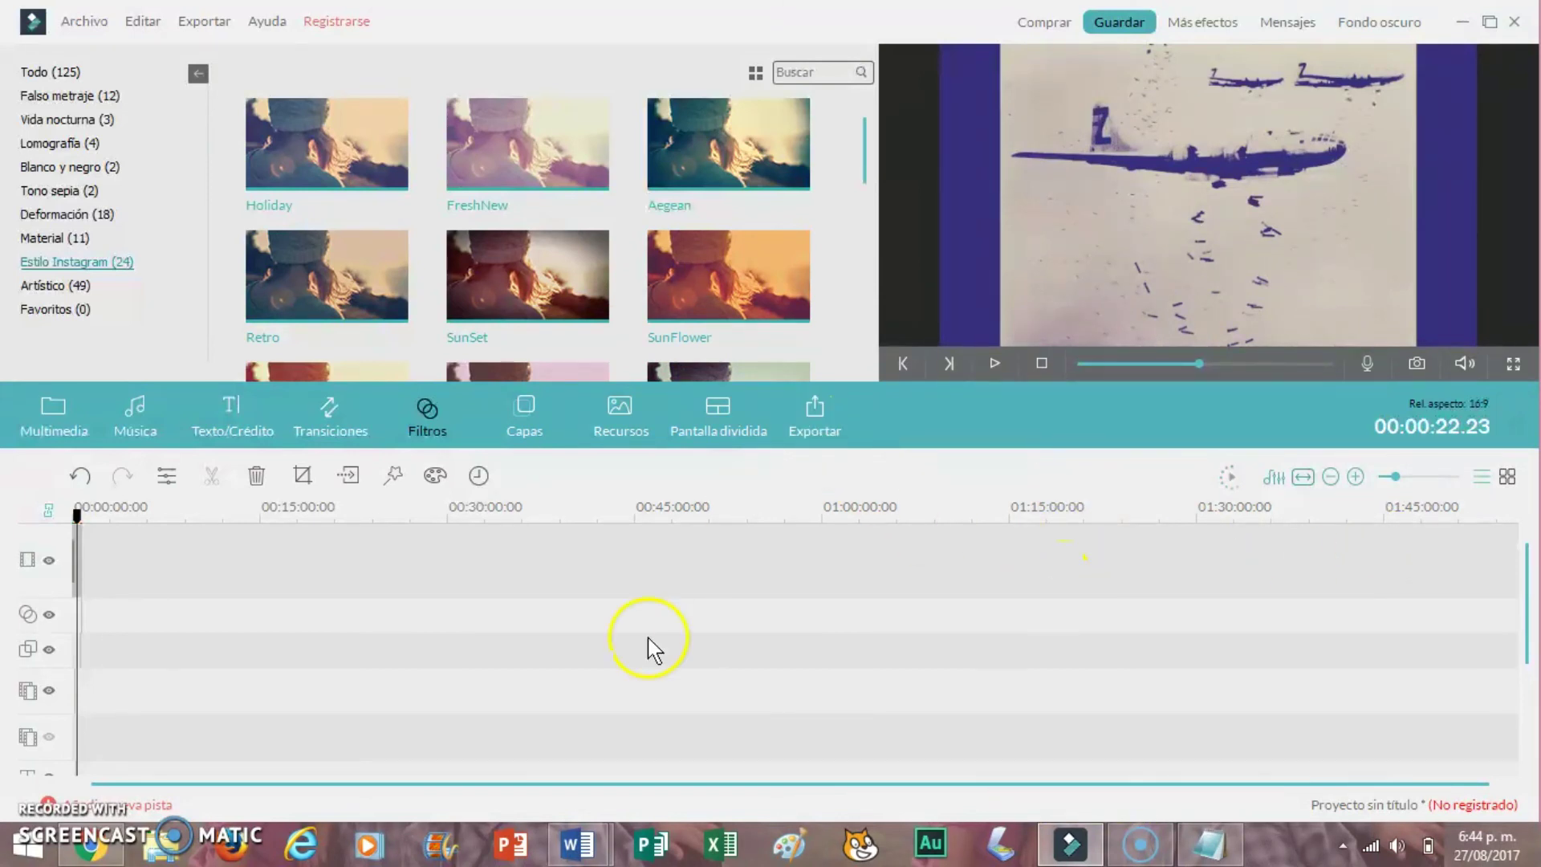
Step: Shorten the 4 Screen E split-screen clip so that it ends at about 00:00:10.22
drag(1395, 476, 1425, 479)
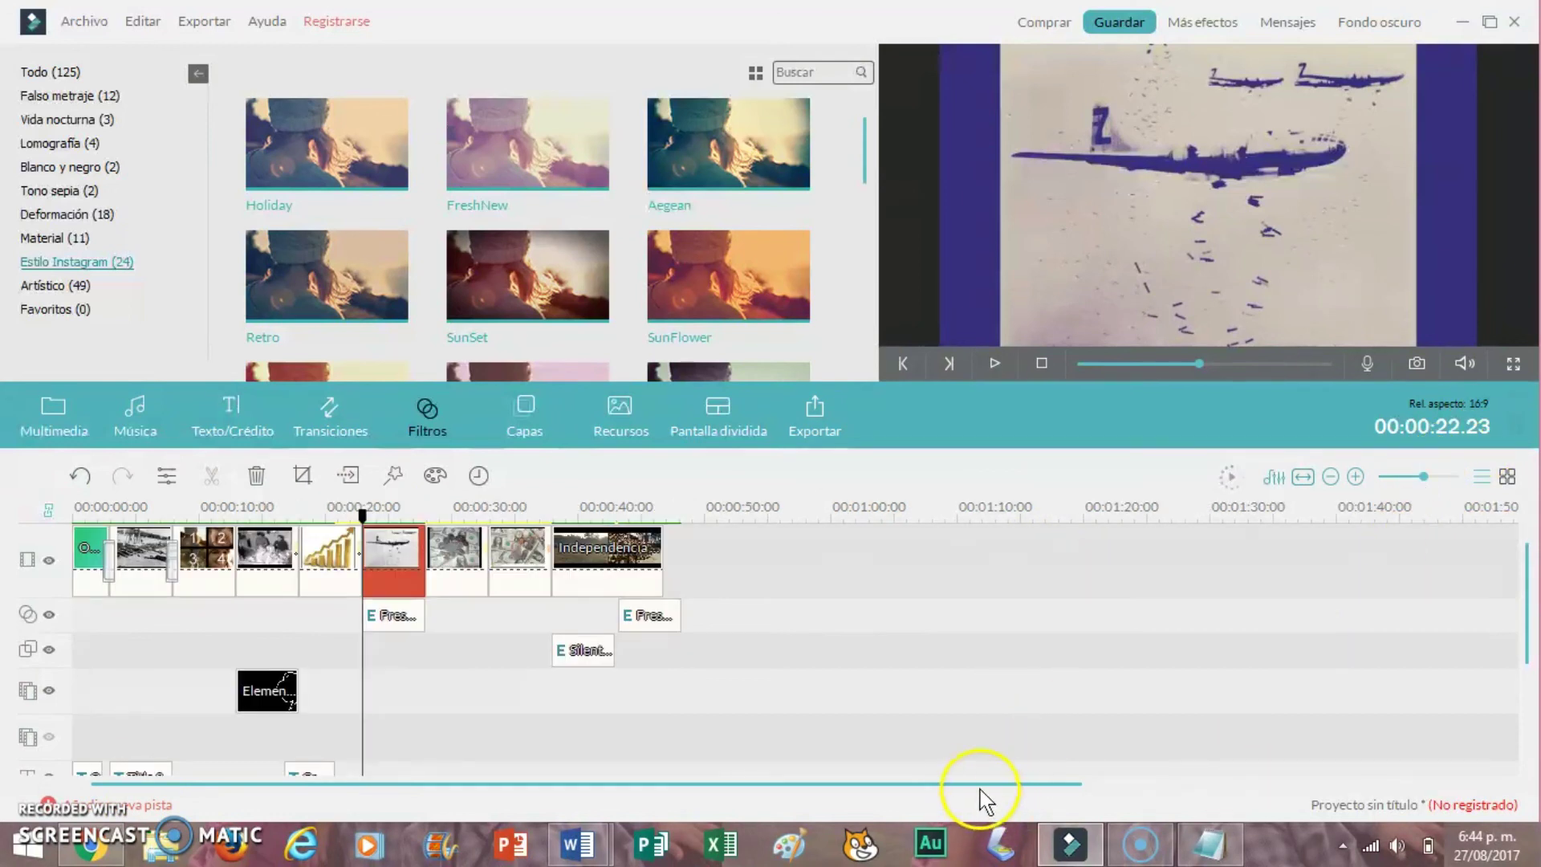
click(214, 562)
drag(234, 547, 209, 548)
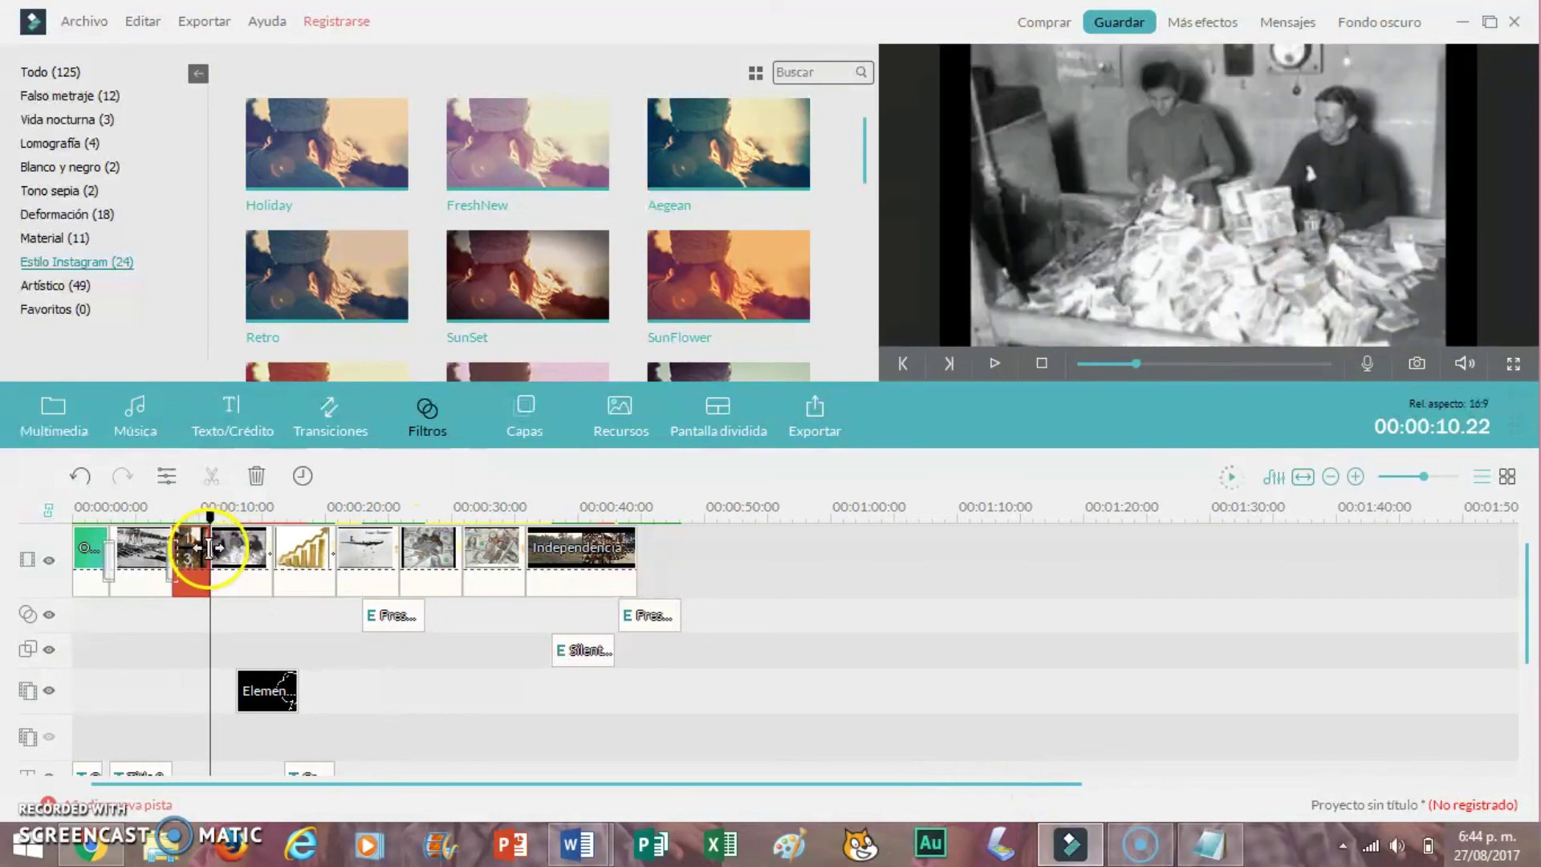
Step: Start the export, open the software registration form and paste the registration e-mail from the contraseña filmora note
click(837, 436)
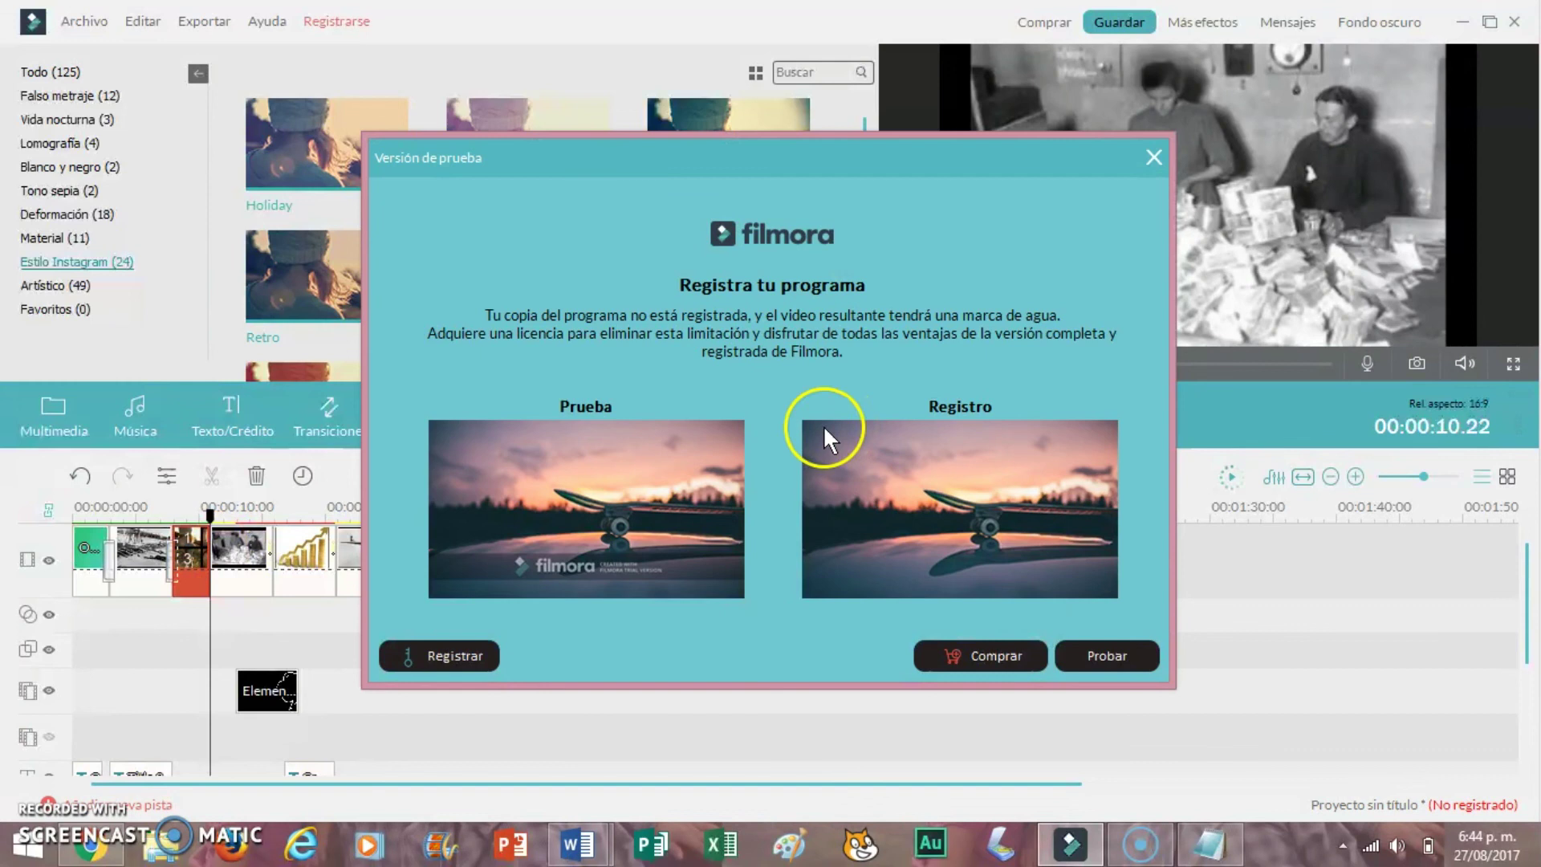
click(454, 663)
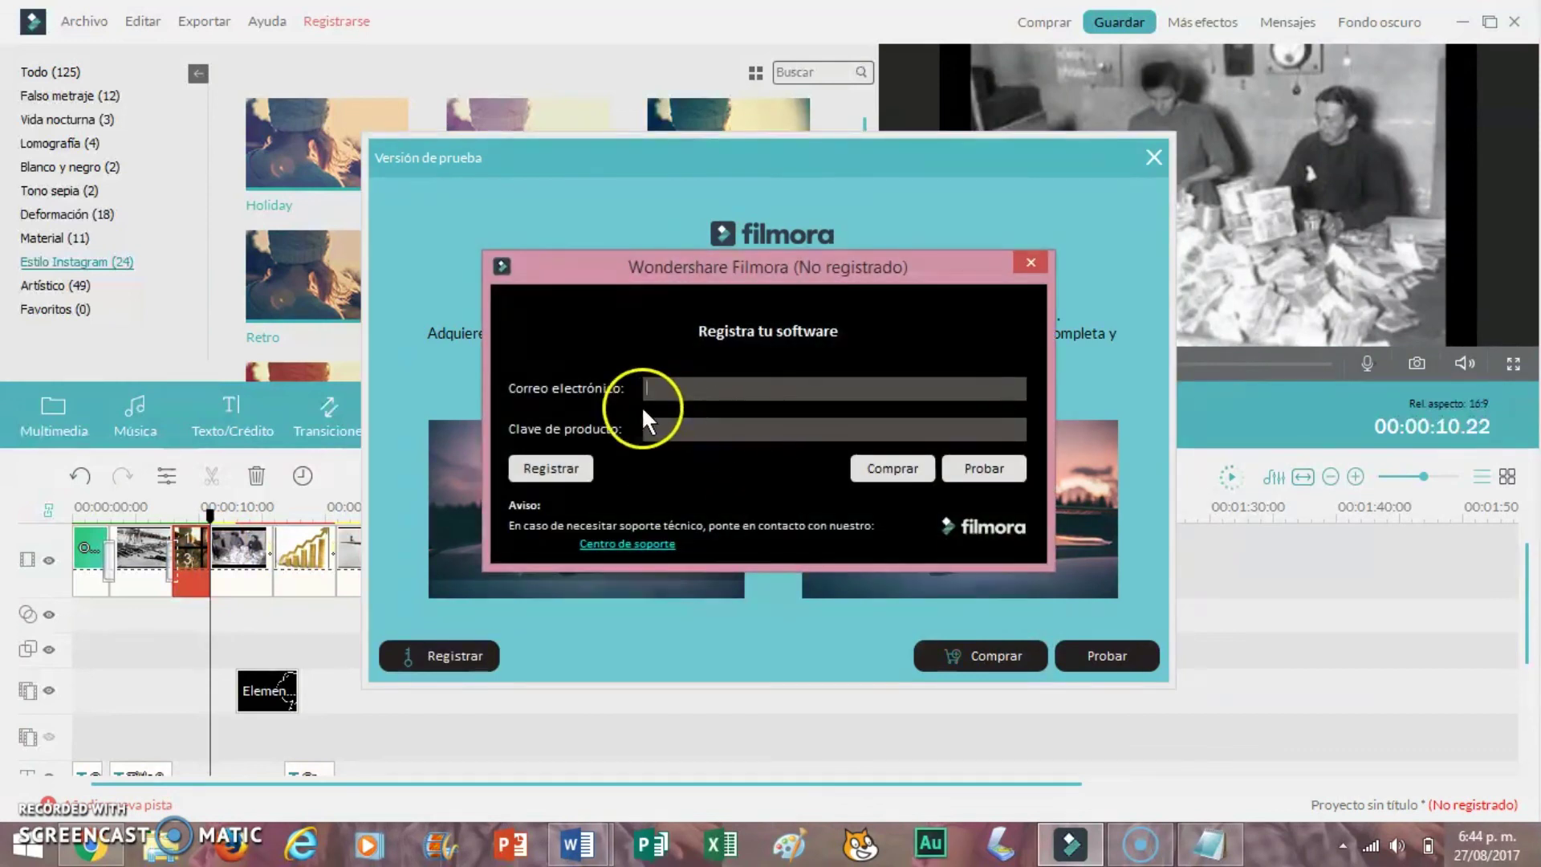
click(1230, 855)
drag(316, 442, 44, 442)
key(ctrl+c)
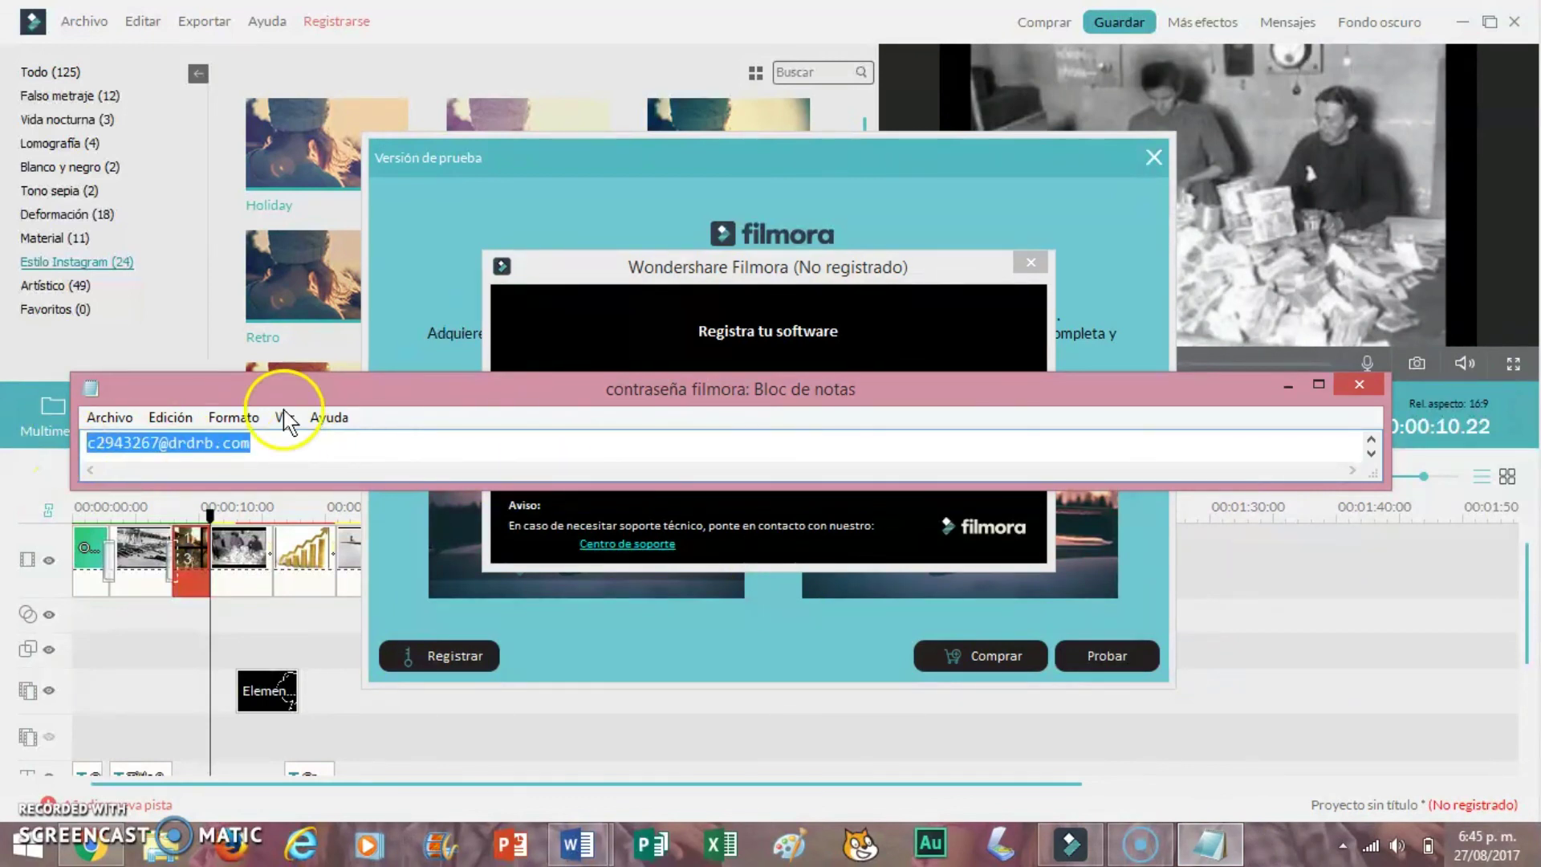
click(670, 337)
key(ctrl+v)
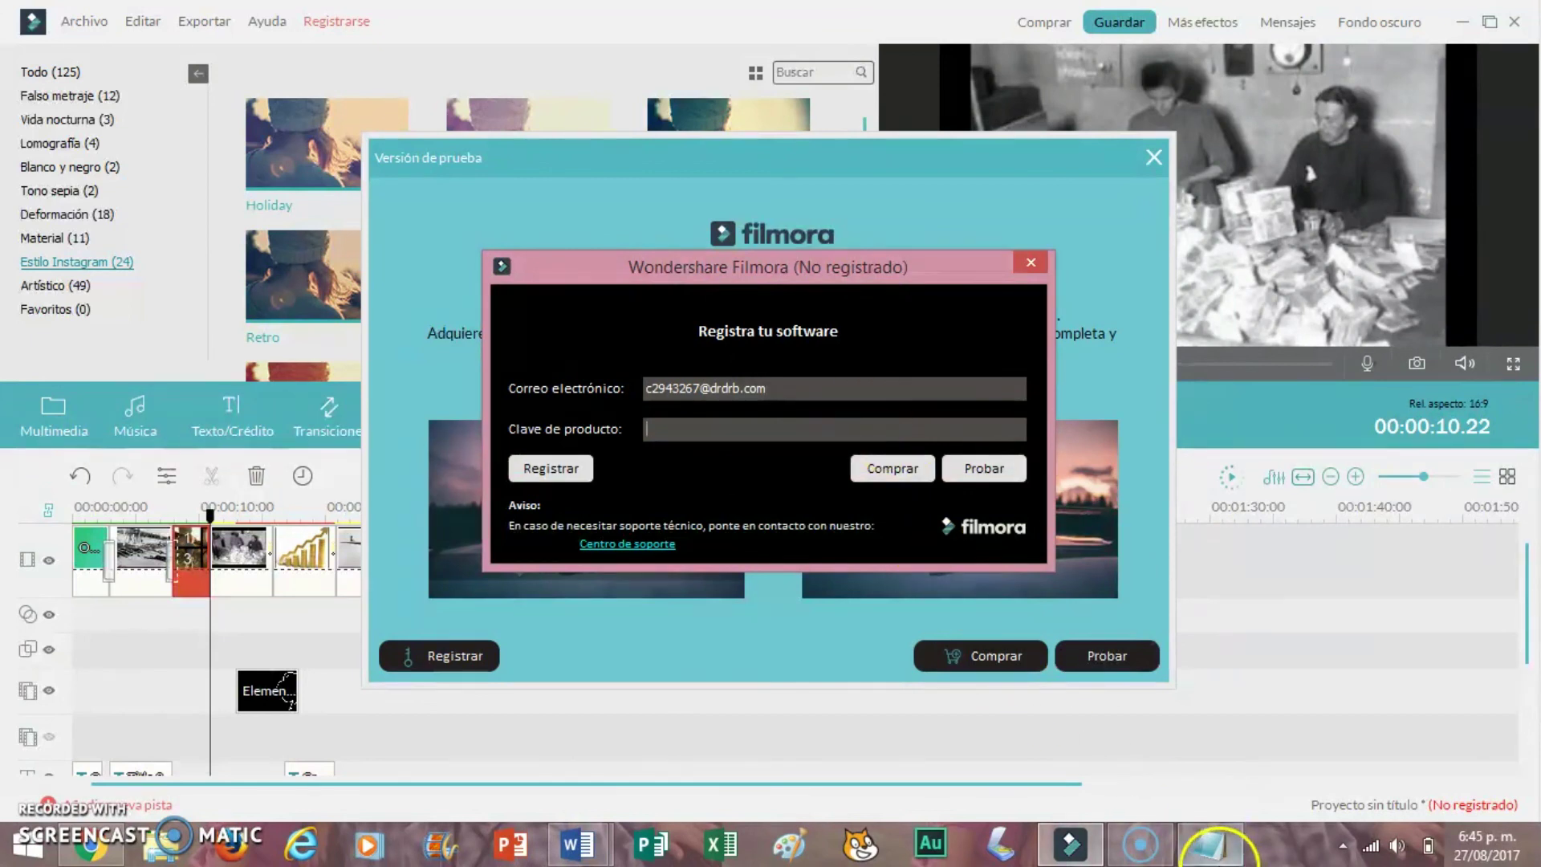
Step: Copy the product key from the contraseña filmora note into the Clave de producto field and complete the registration
click(1192, 838)
click(1371, 453)
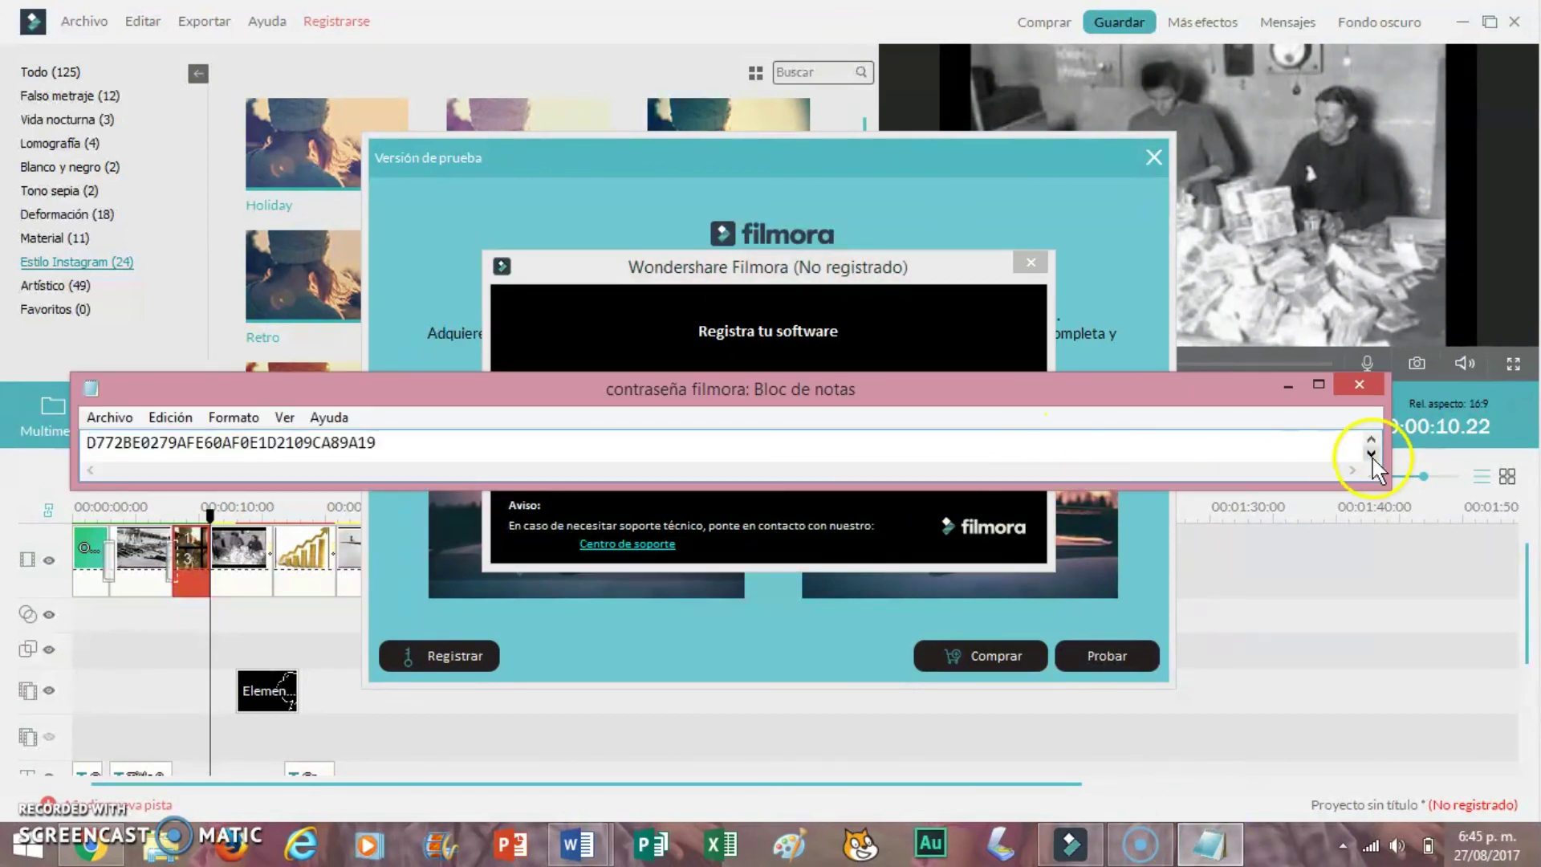
drag(568, 447, 54, 452)
key(ctrl+c)
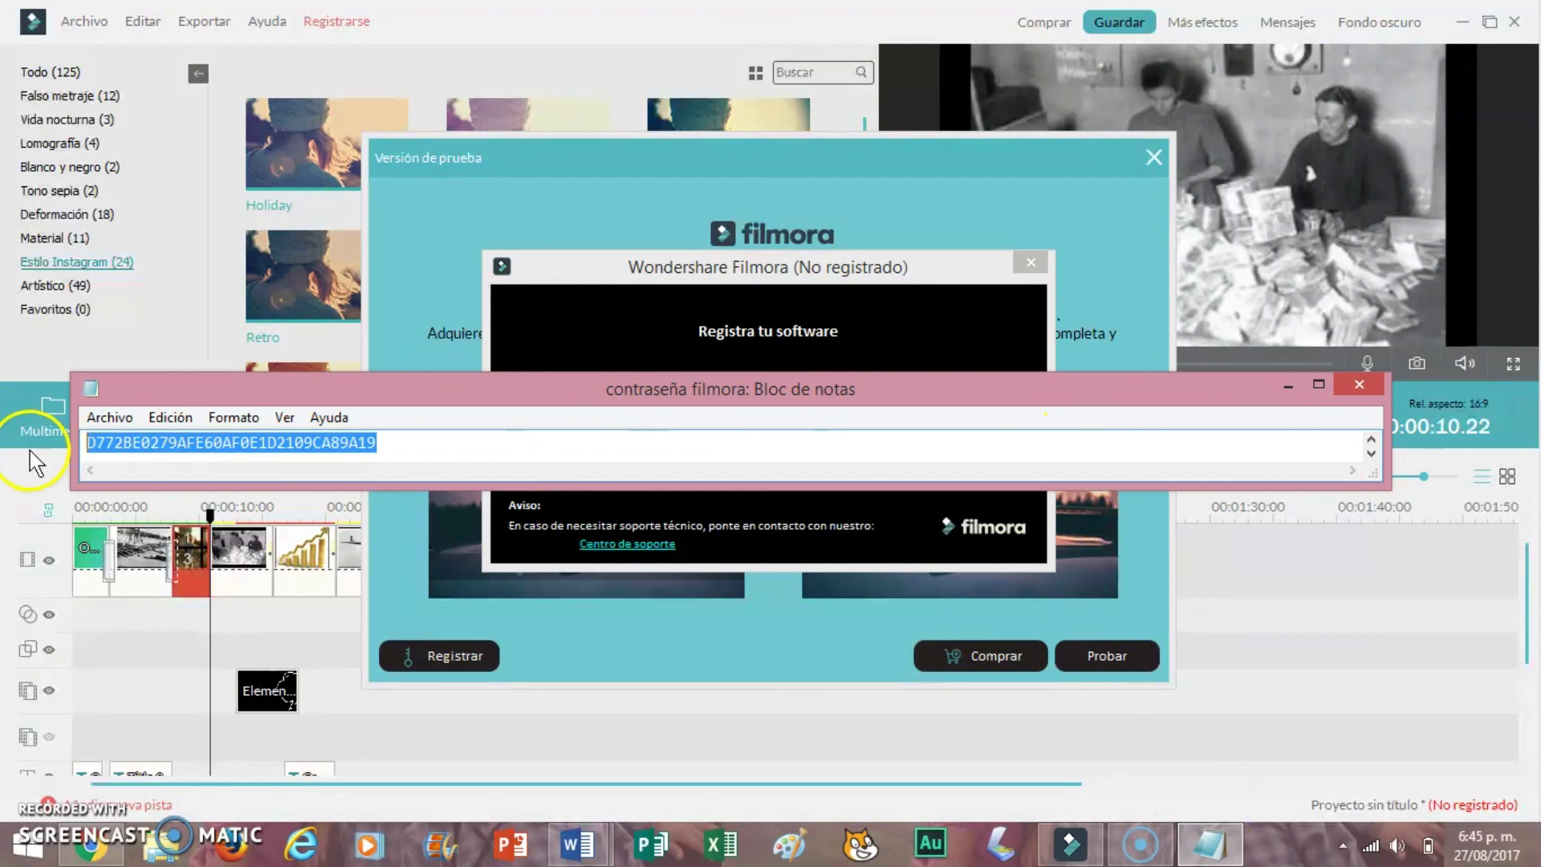
click(634, 419)
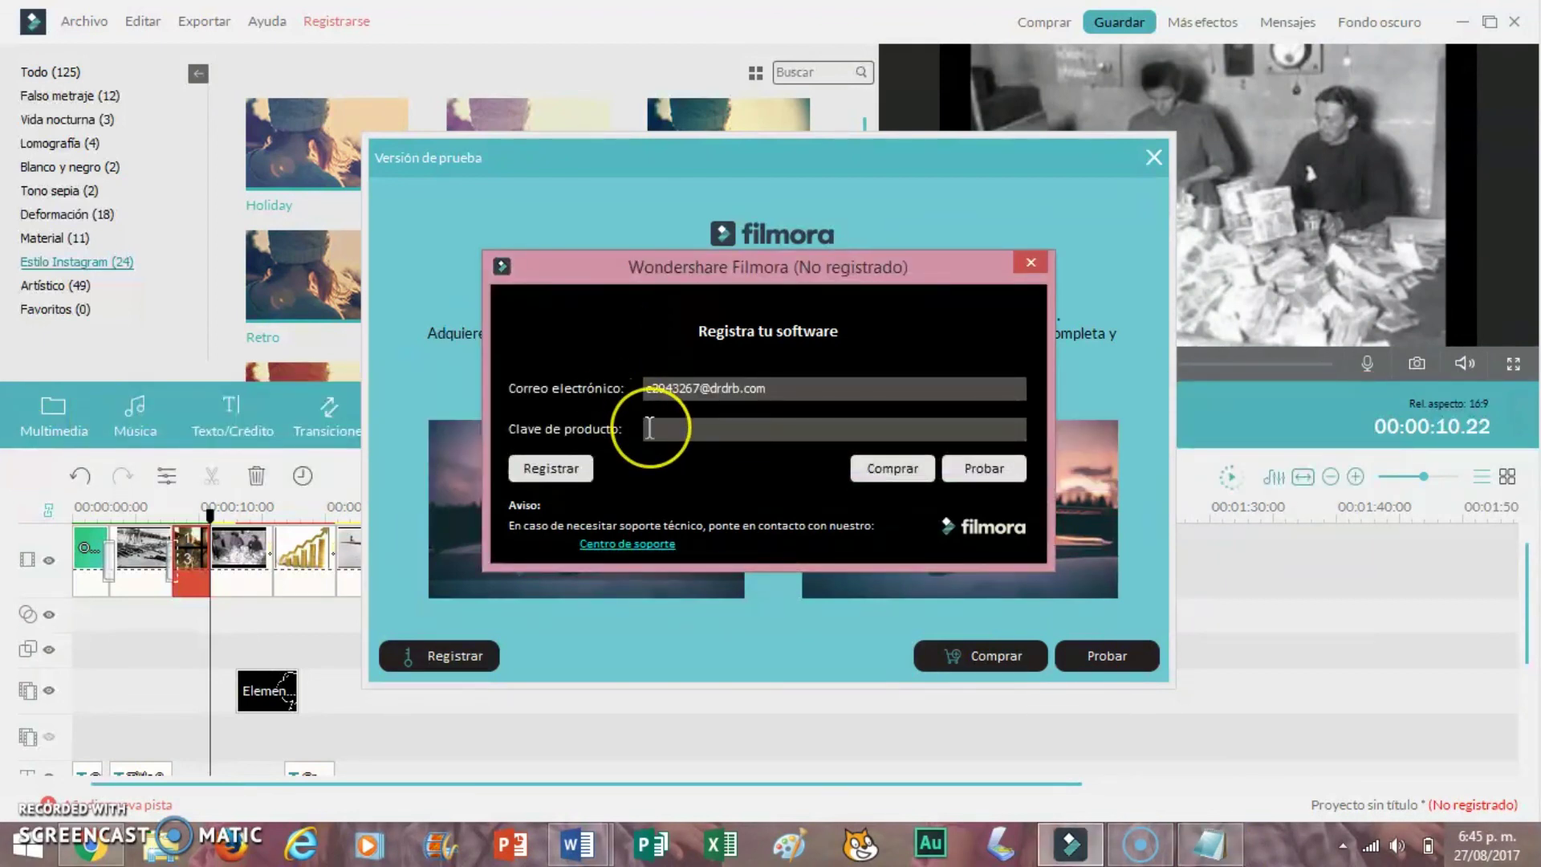
key(ctrl+v)
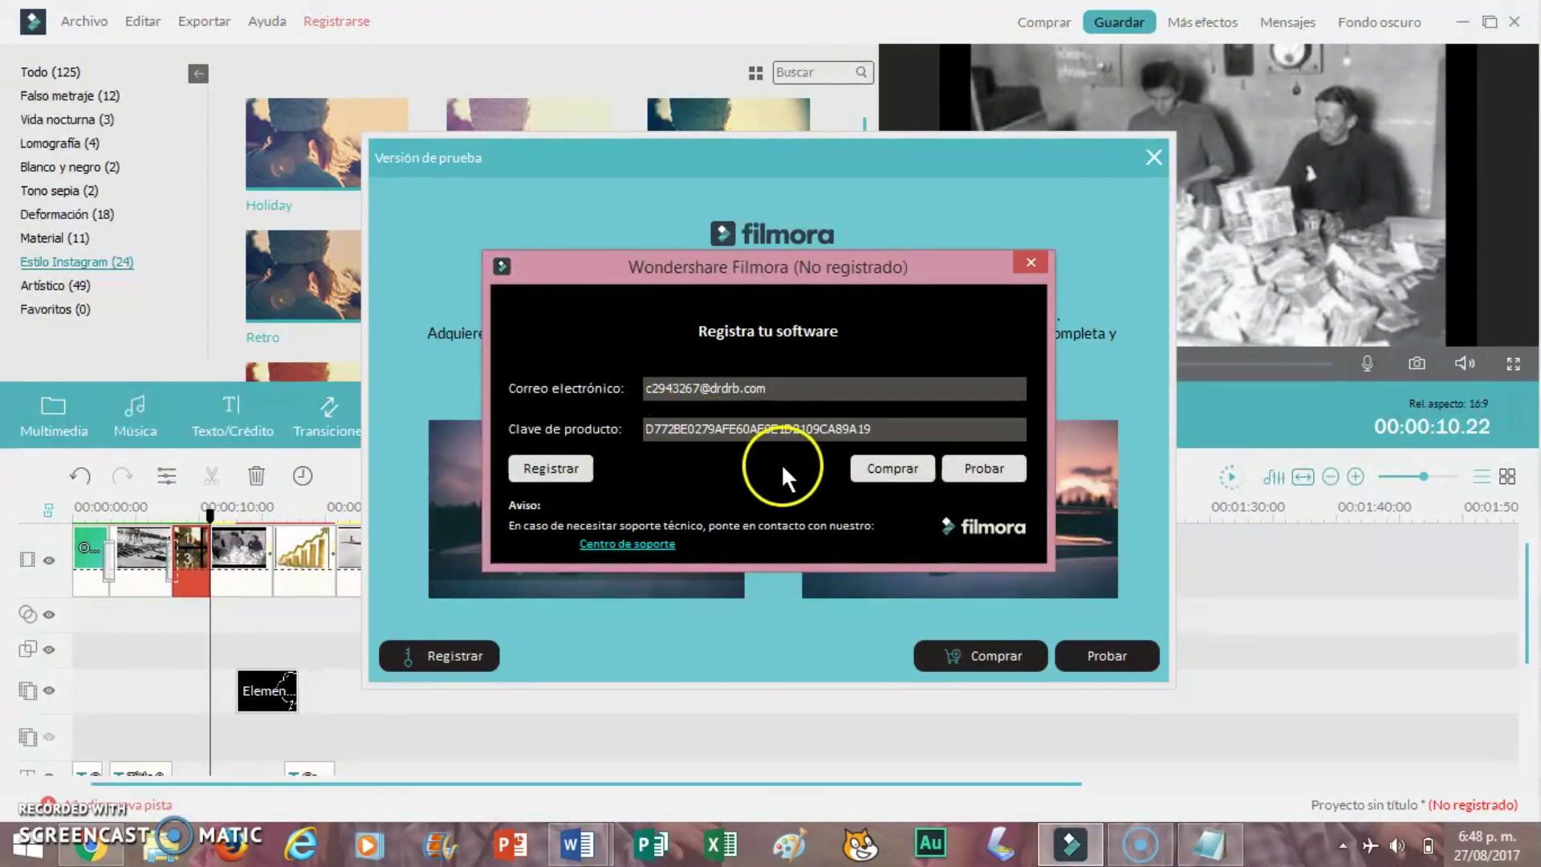
click(565, 474)
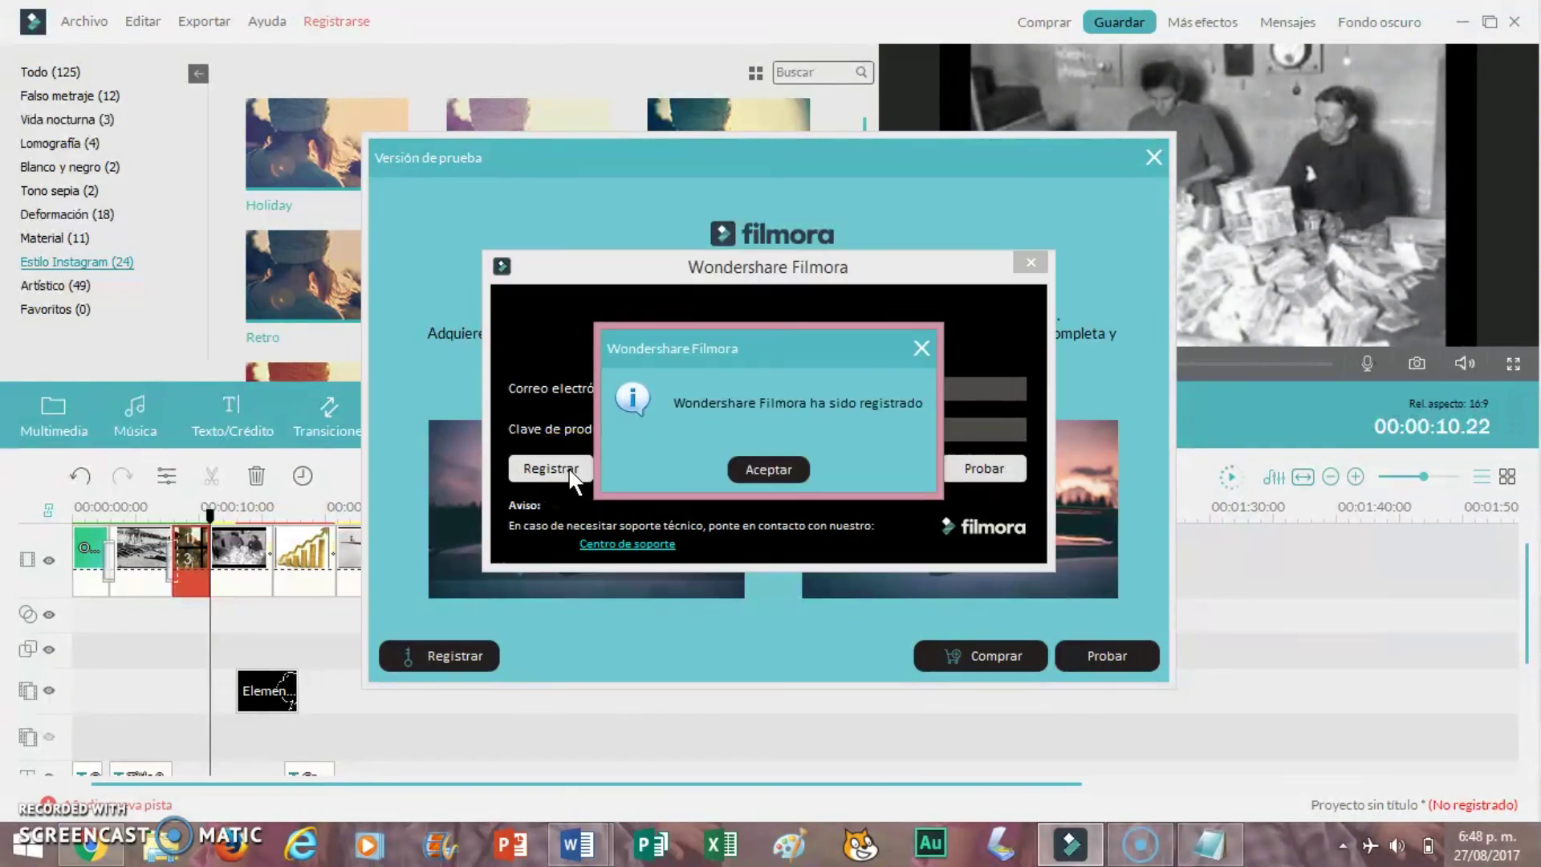
click(794, 470)
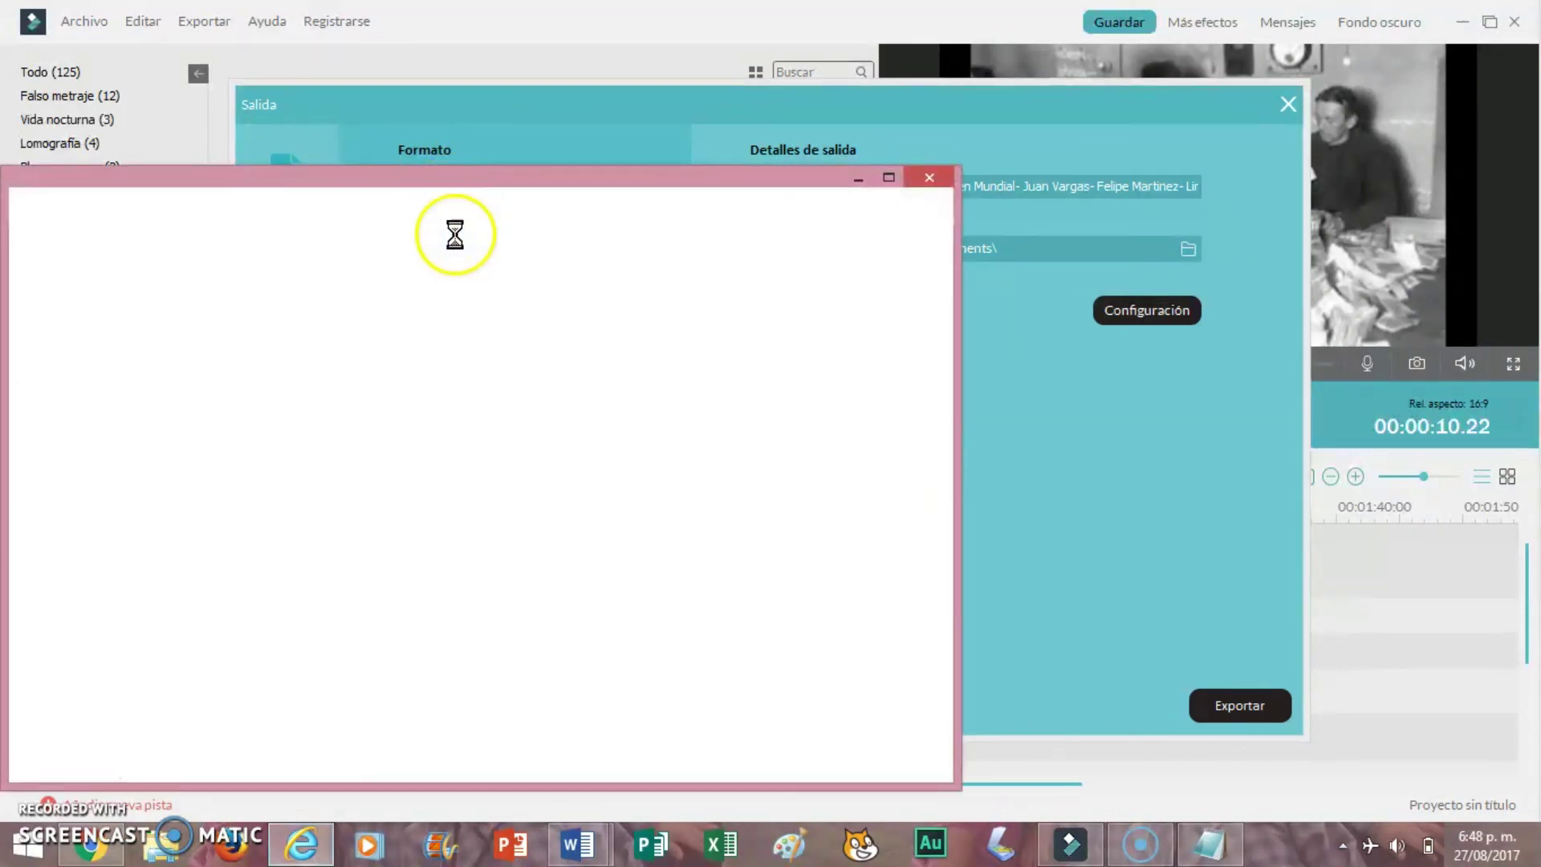
Step: Close the blank browser window and examine the resolution options in the MP4 export settings
click(923, 176)
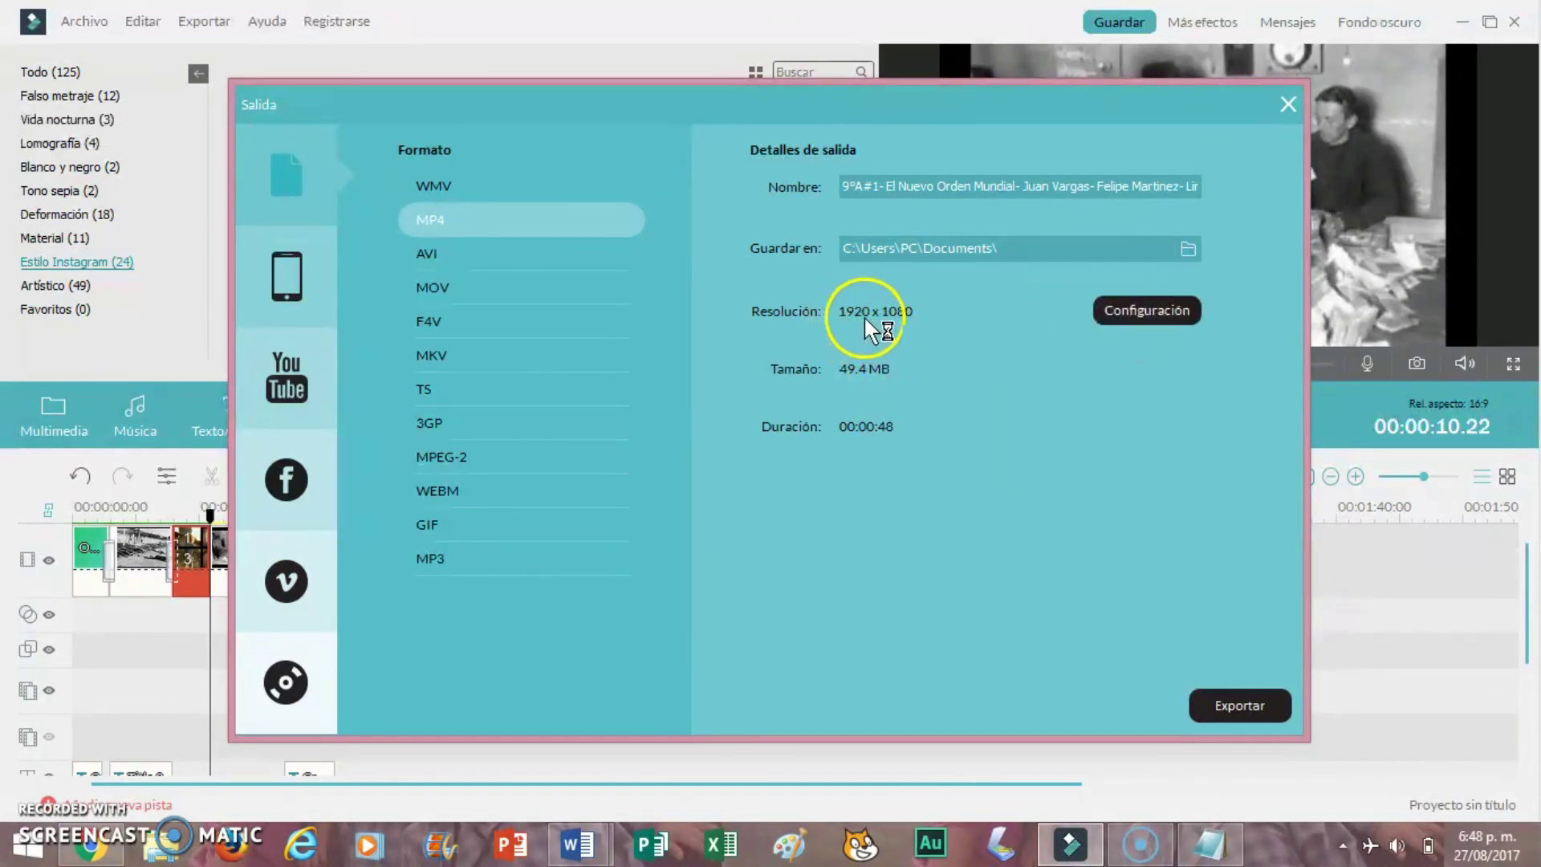
click(1111, 316)
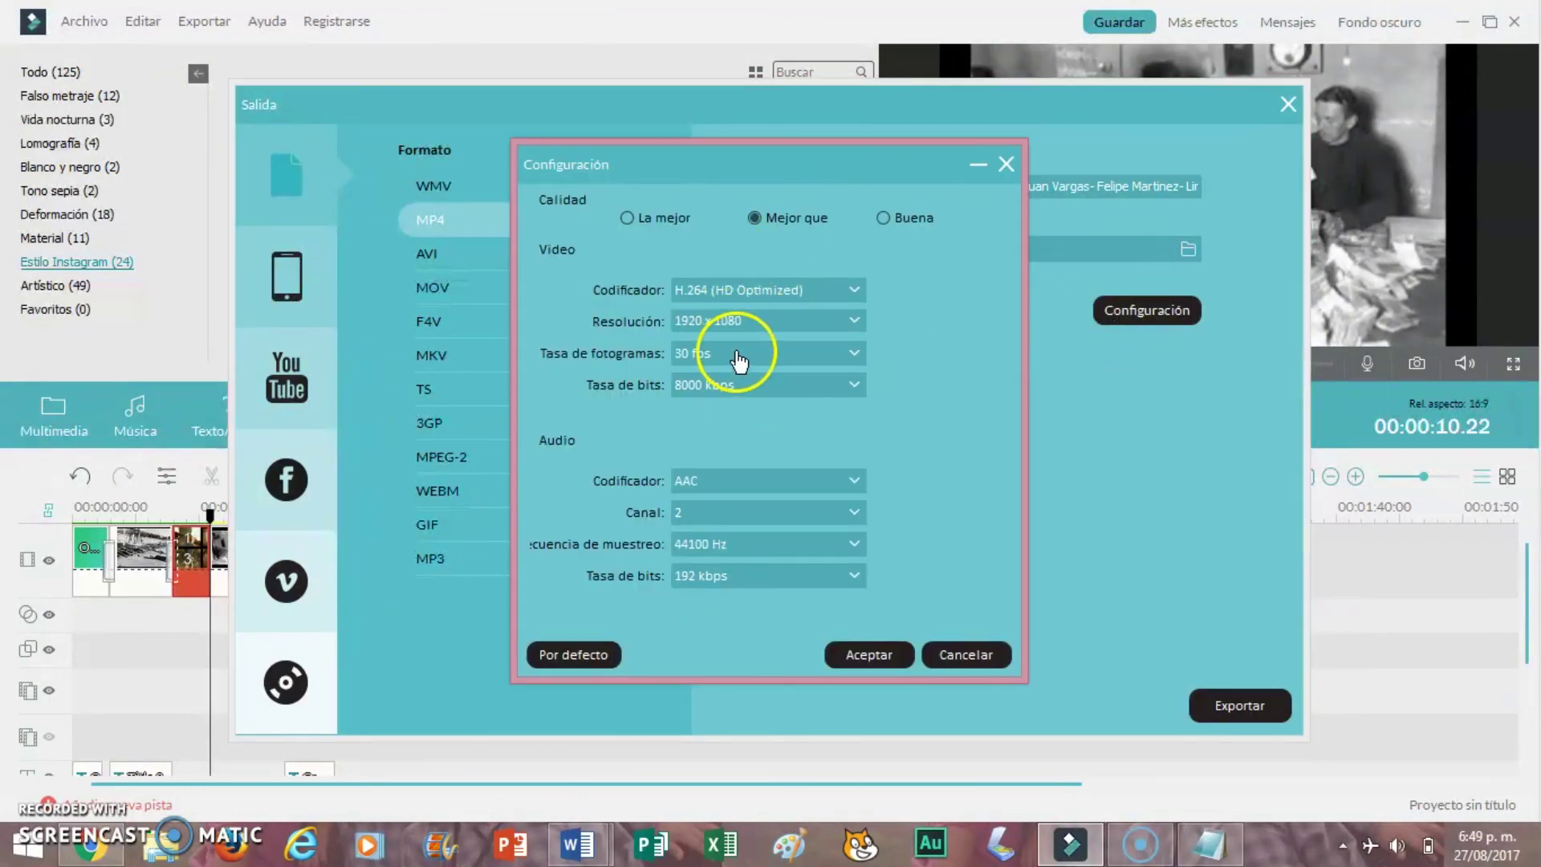
click(717, 321)
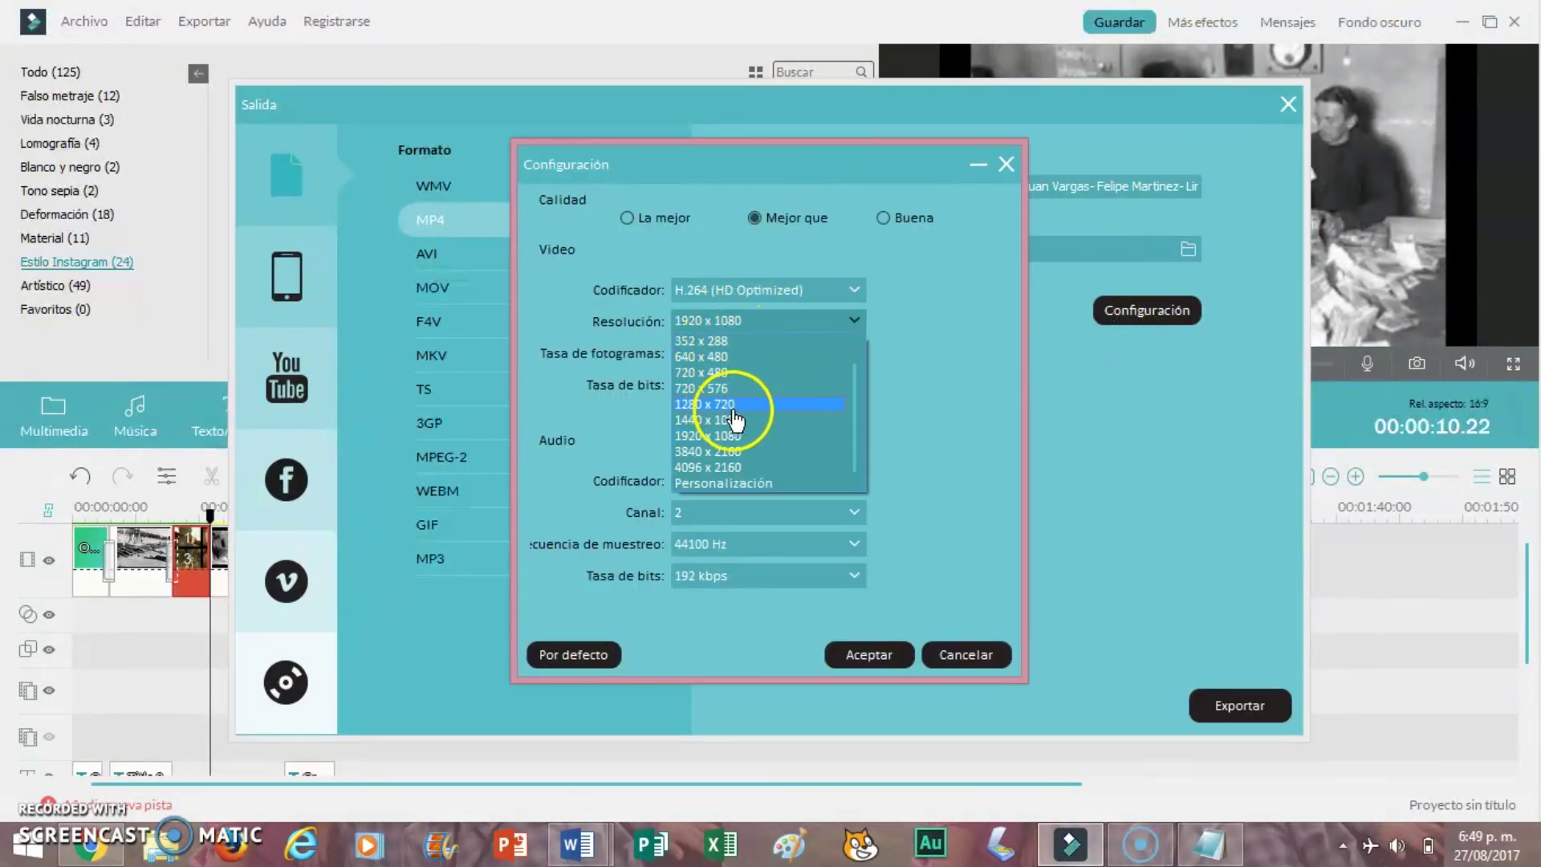
click(907, 509)
click(889, 668)
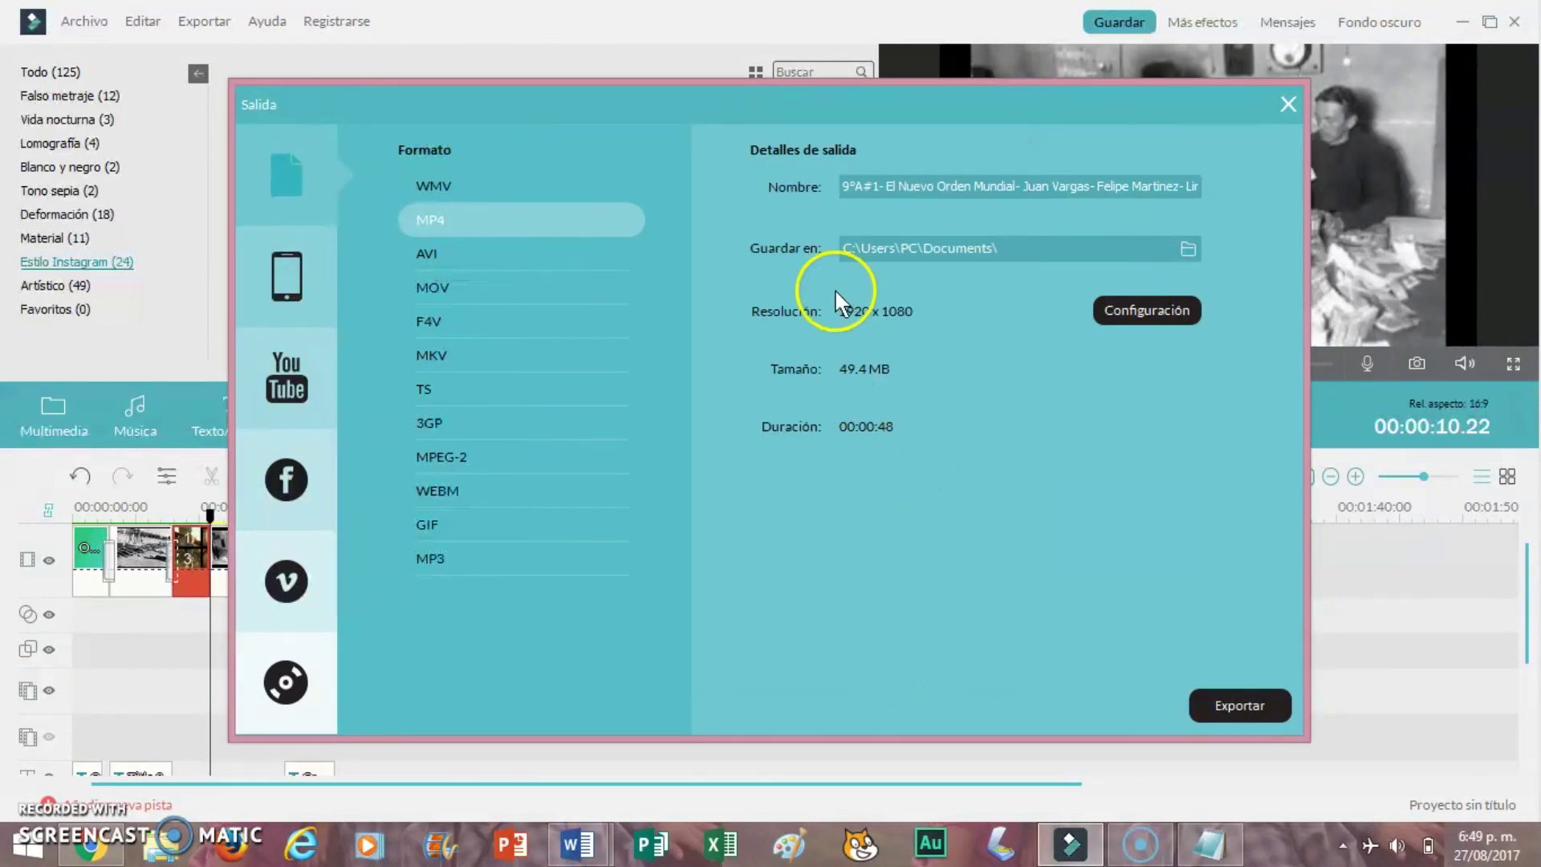
Step: Name the output file "un videito" and start exporting it as MP4
click(905, 187)
drag(847, 188, 1313, 207)
key(BackSpace)
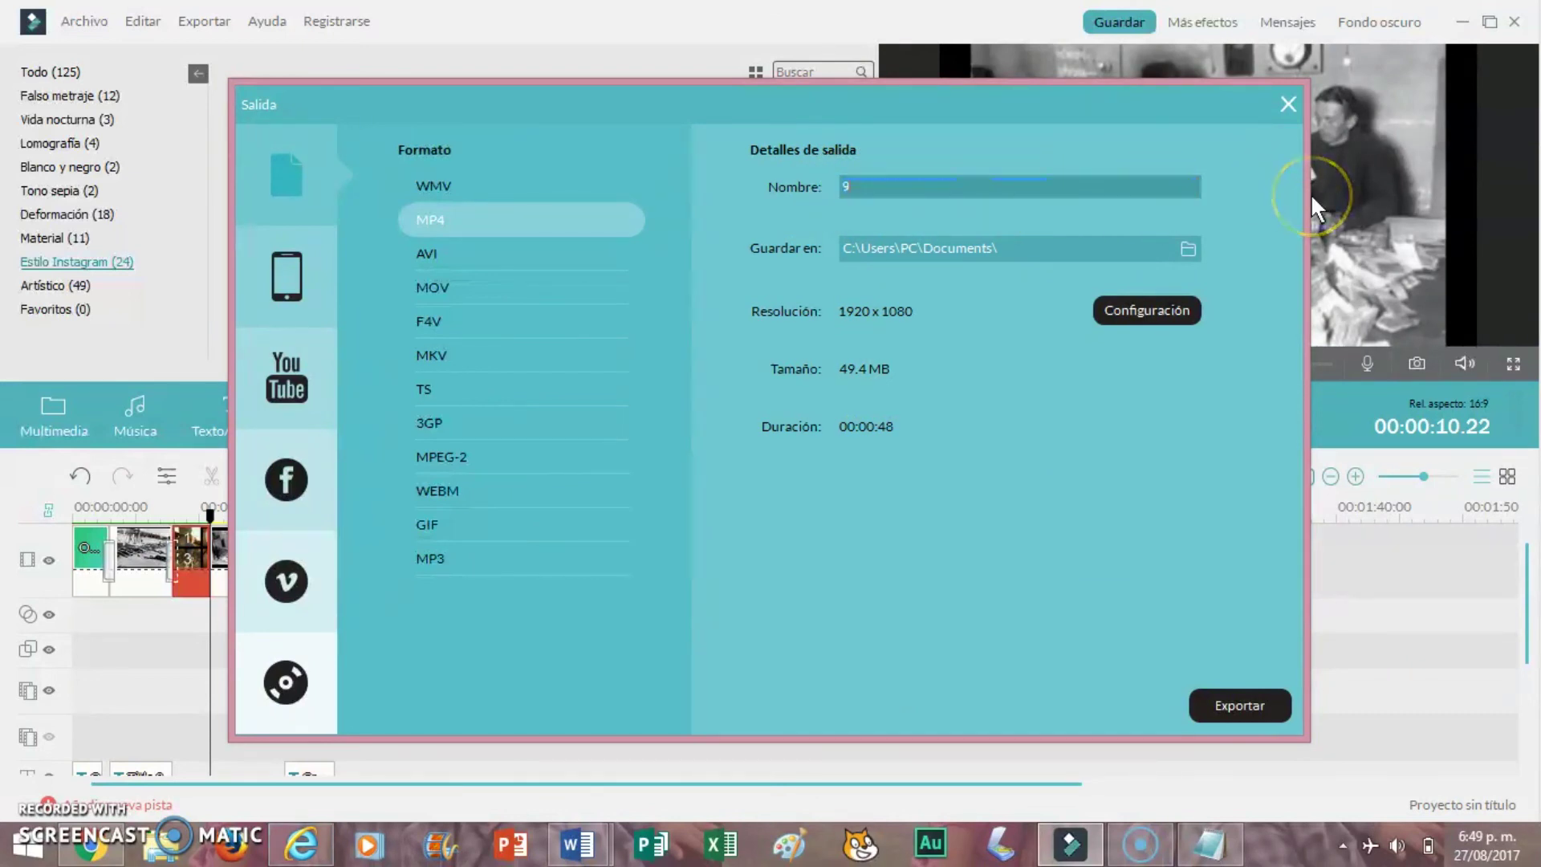
text(un videito)
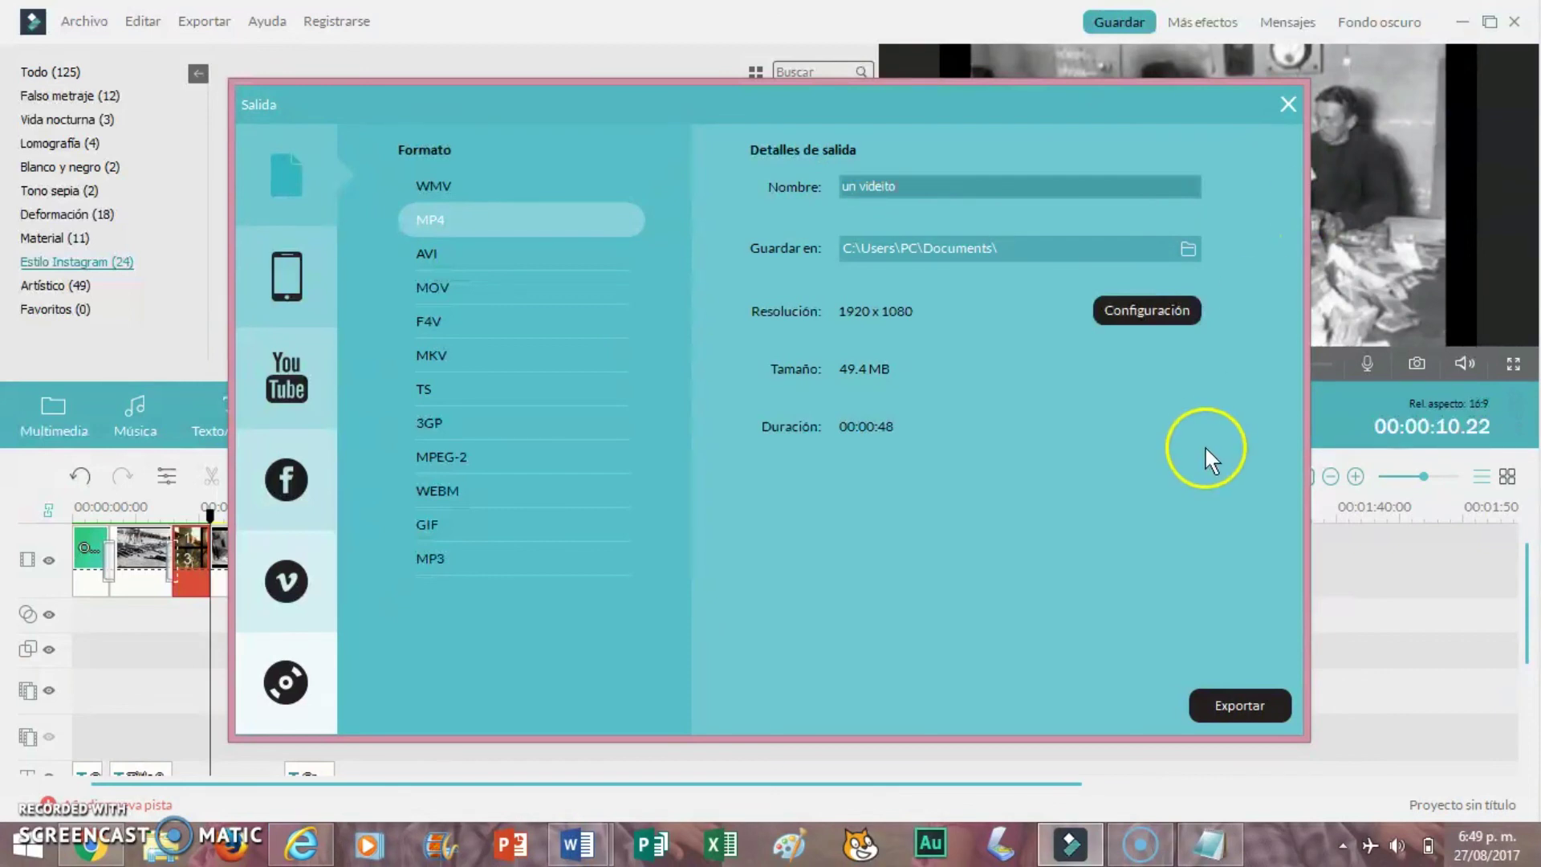
click(1240, 704)
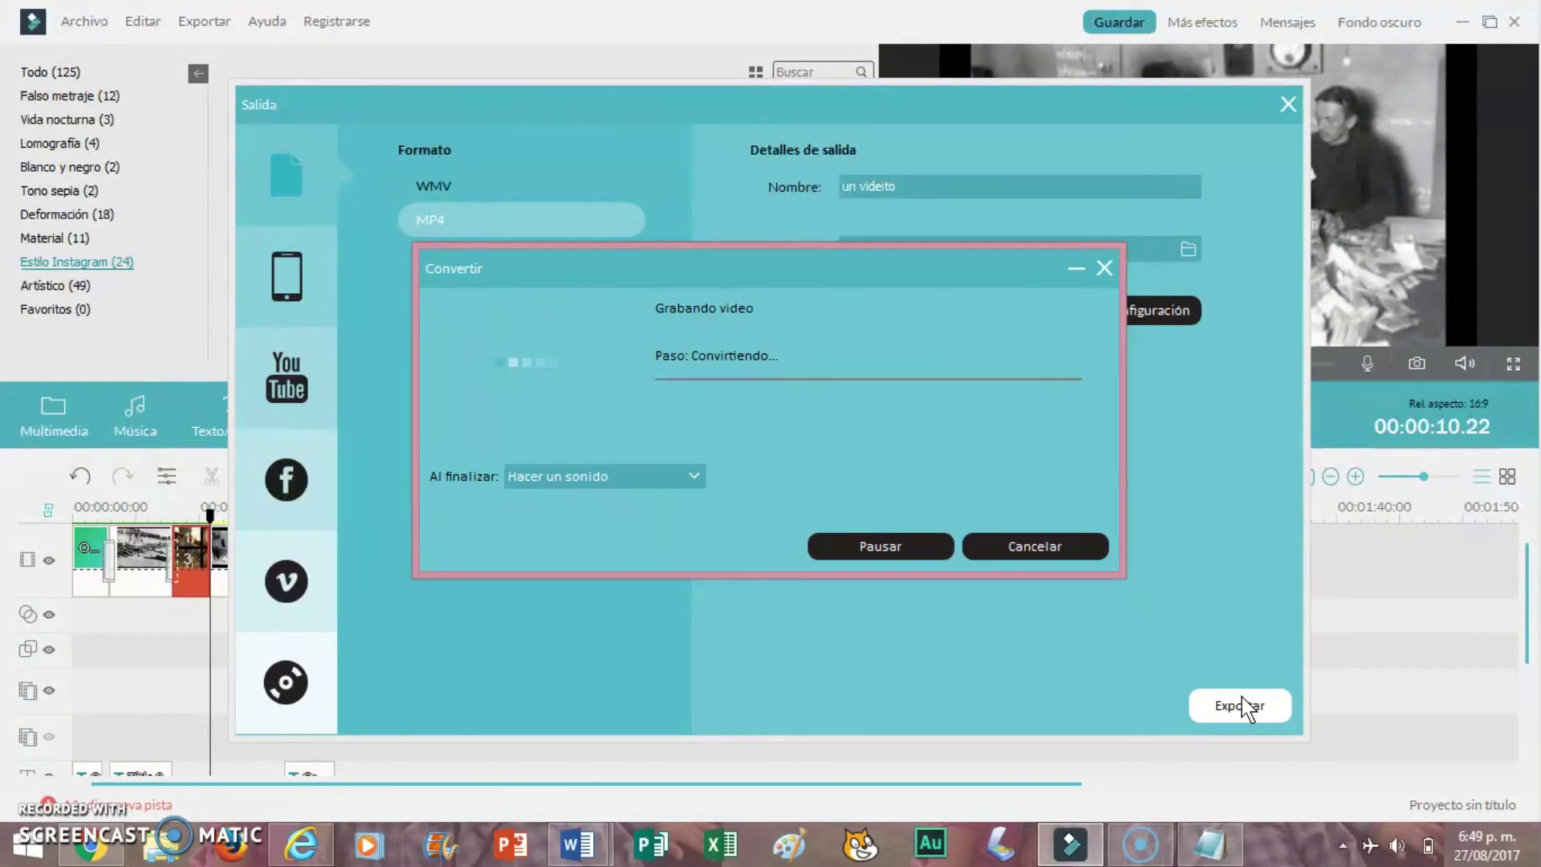
Step: Stop the running video conversion, confirm the cancellation and close the output settings to return to the timeline
click(938, 306)
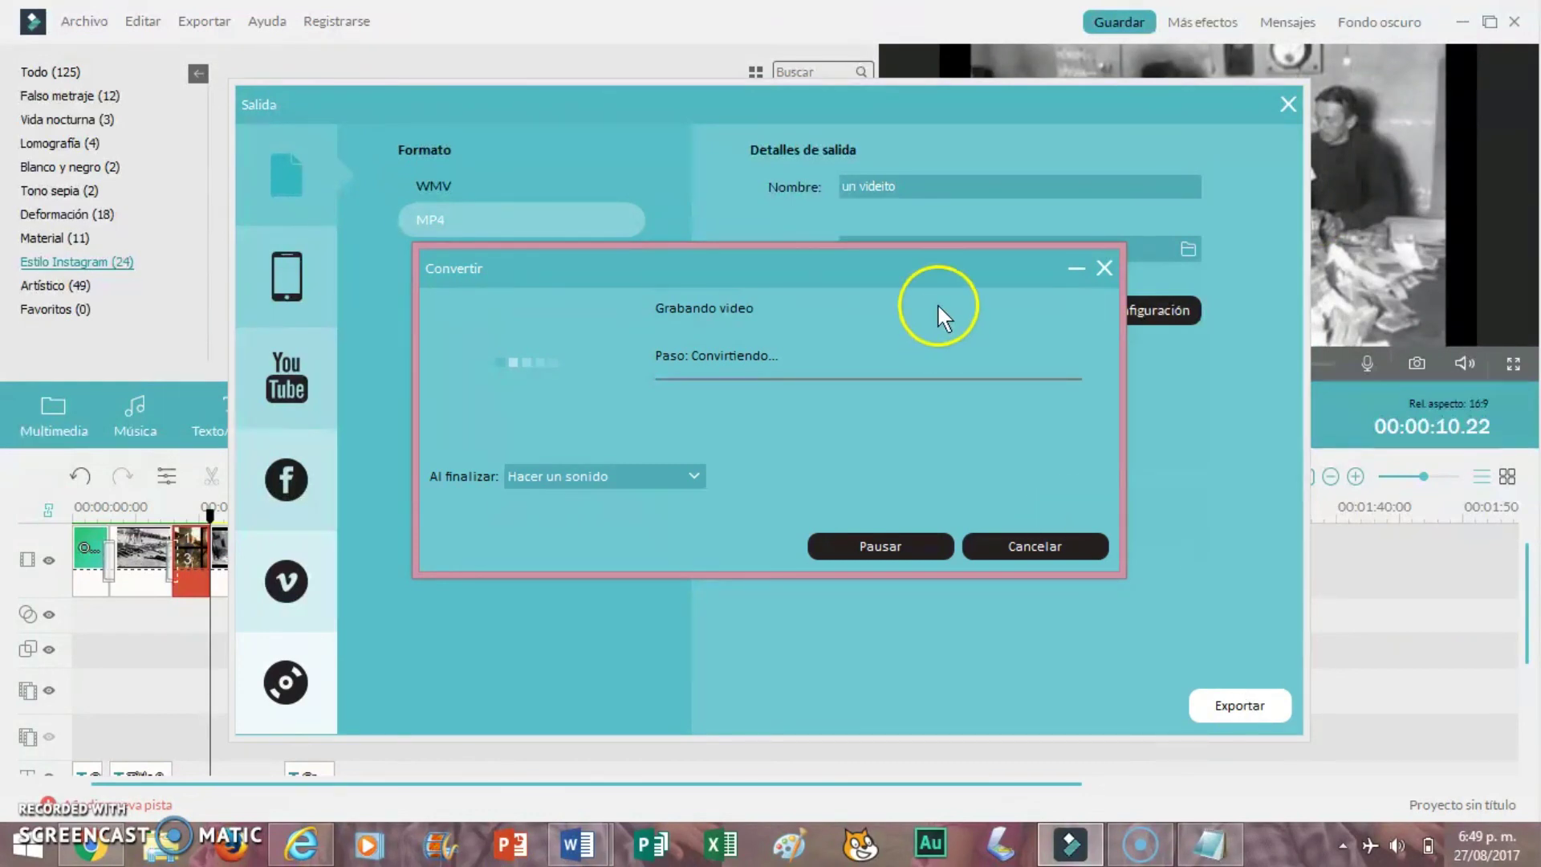
click(1104, 267)
click(1279, 122)
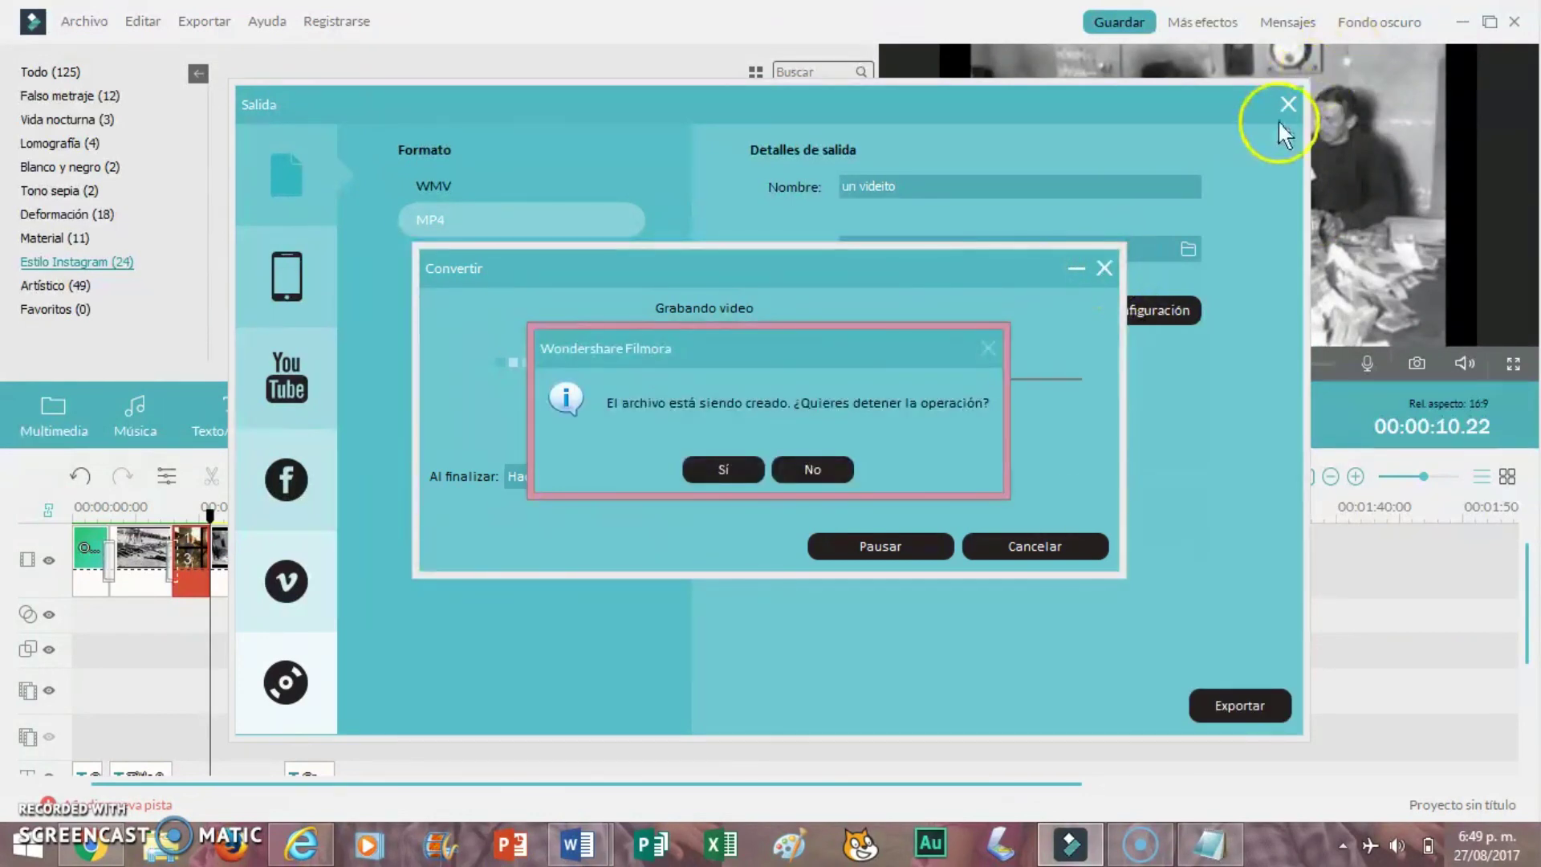
click(712, 471)
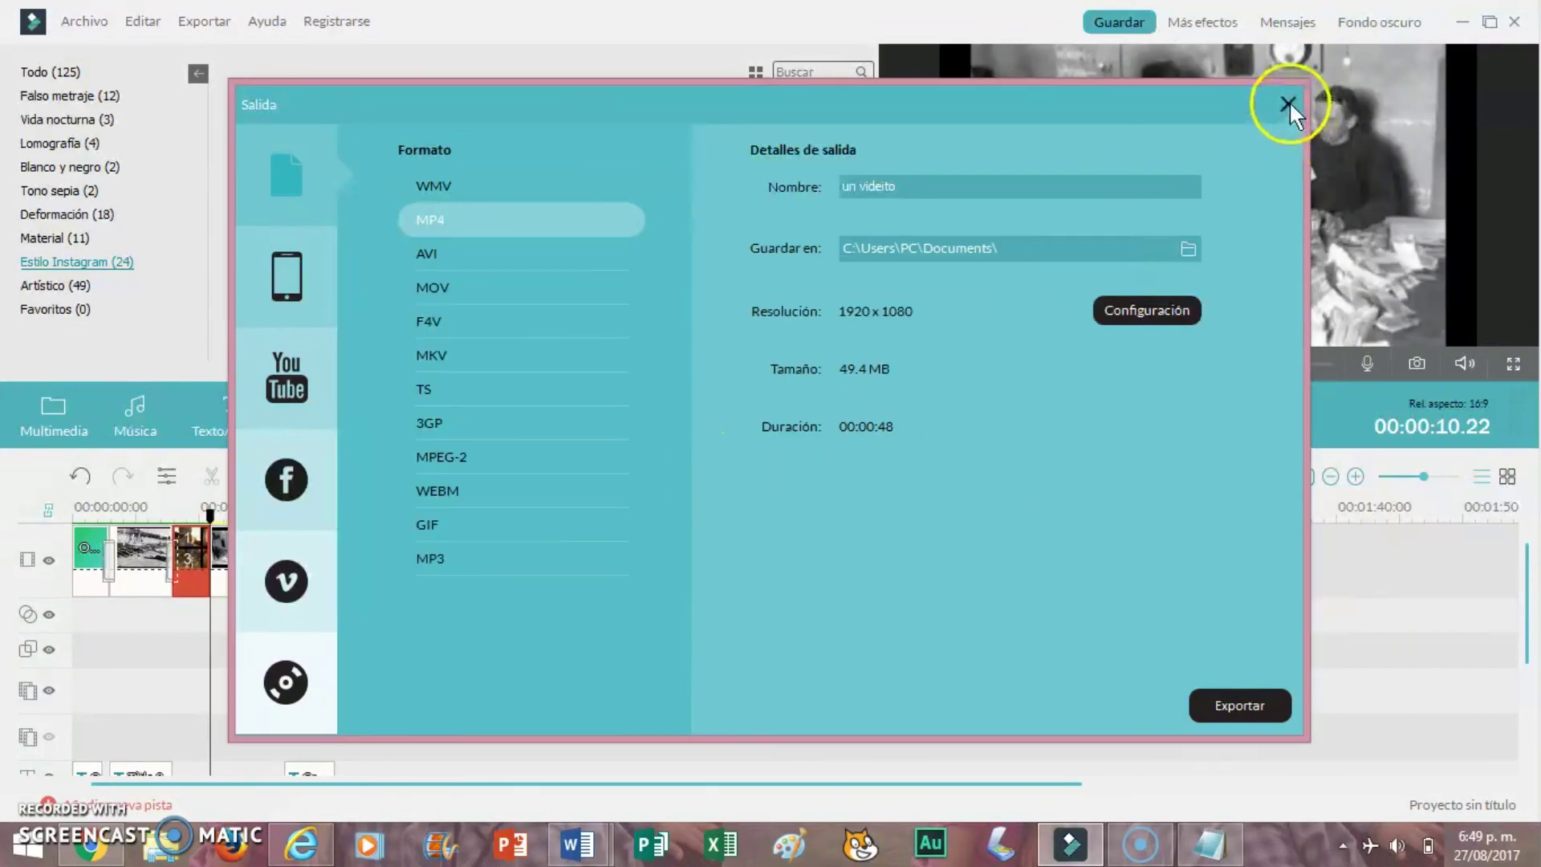
click(1287, 103)
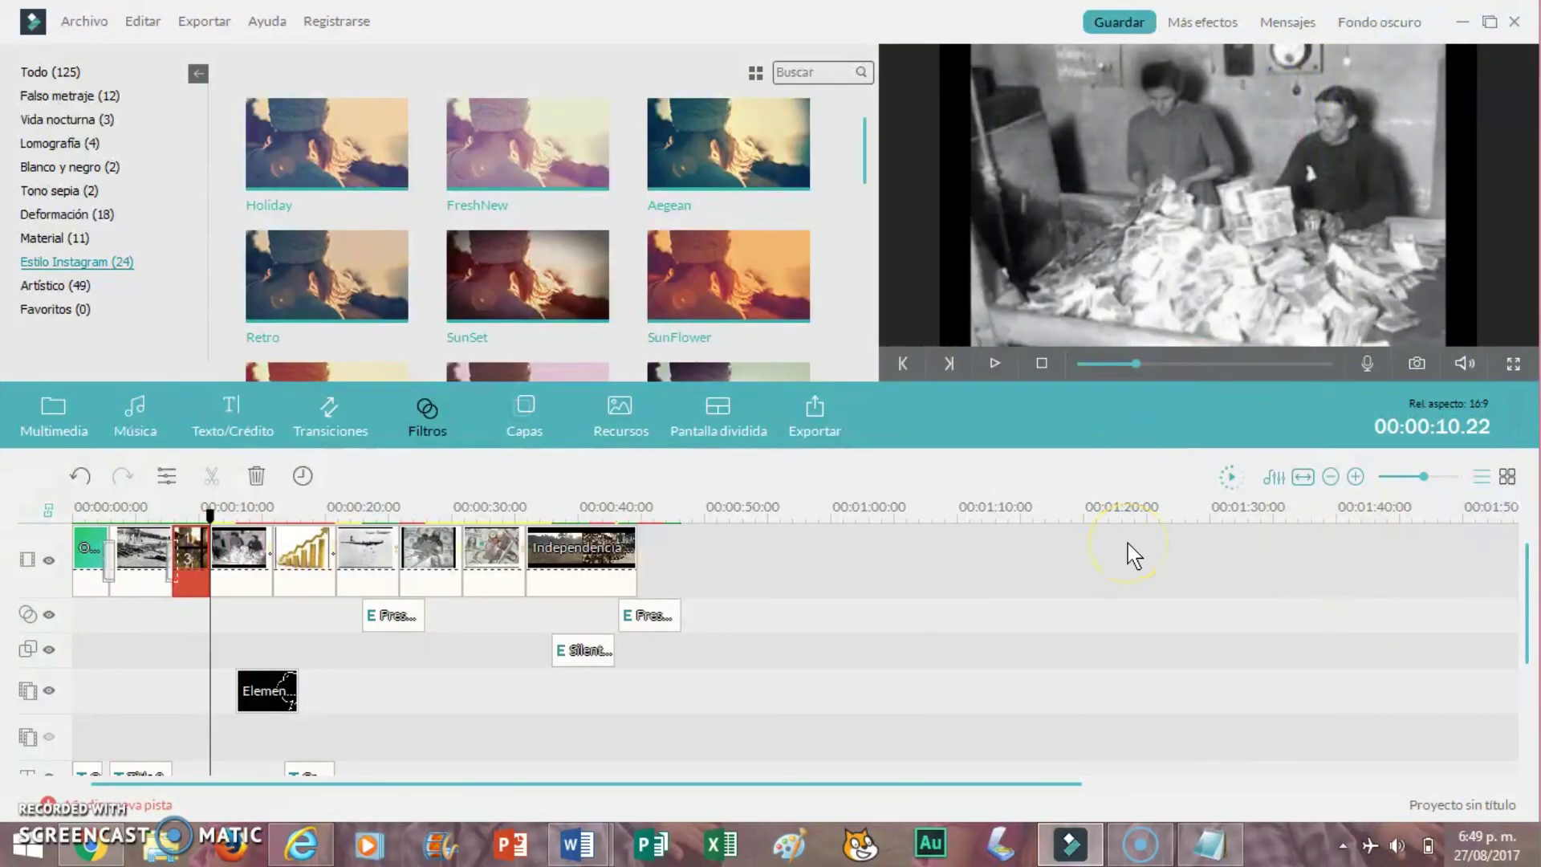